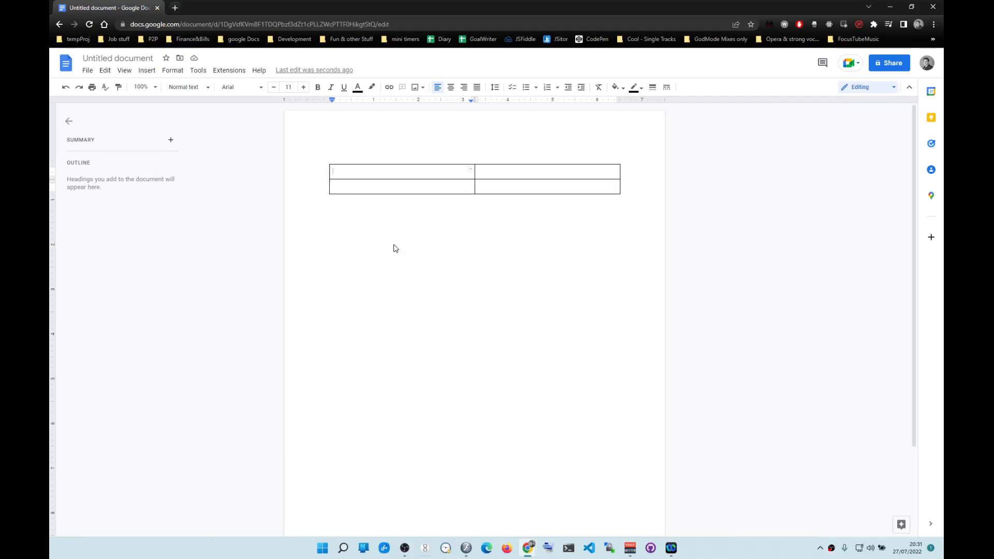
Fill the table's first column with "Create a file on GitHub" and, in the row below, "Branch to the project".
{"action": "type", "text": "Create a file on GitHub"}
{"action": "key", "text": "Down"}
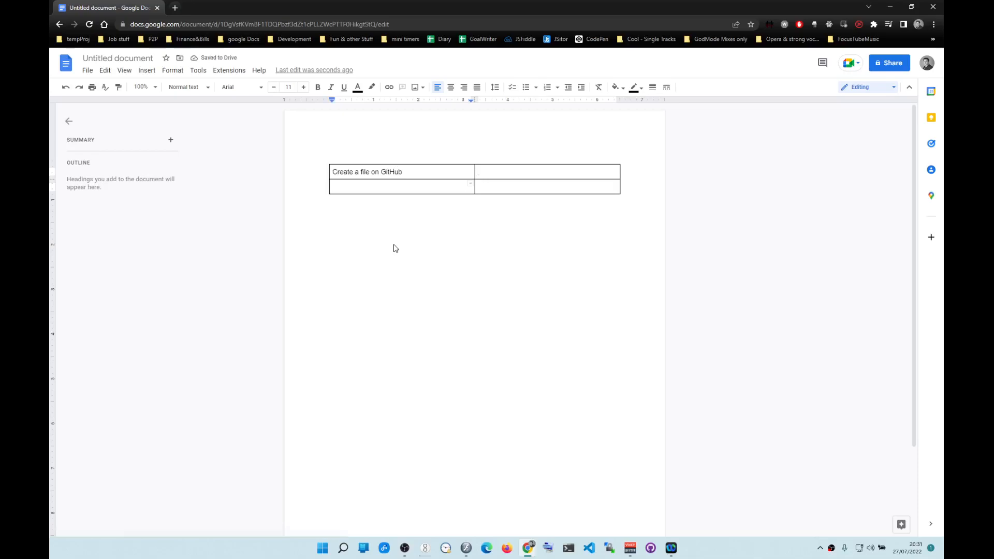
{"action": "type", "text": "Branch to the project"}
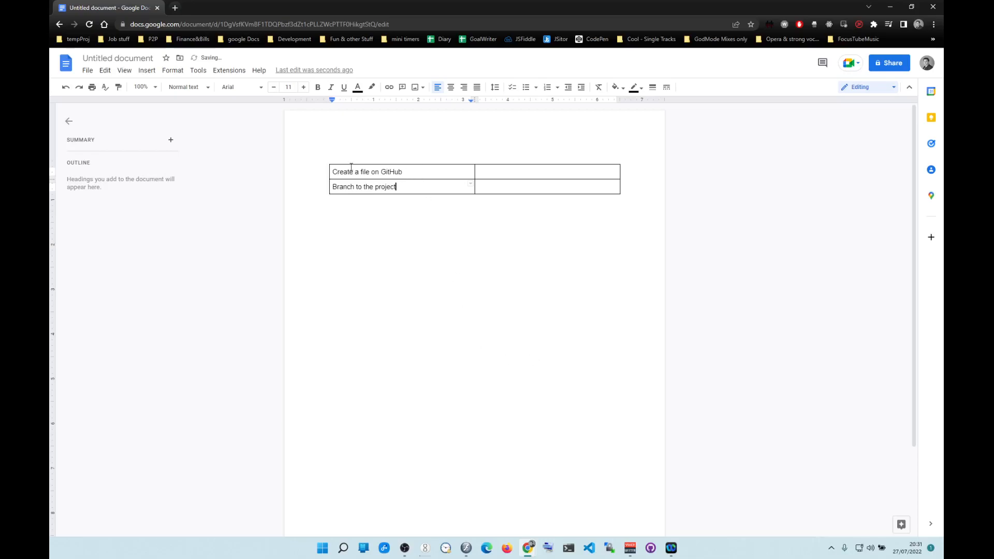
Reword the two entries to read "Create a project on GitHub" and "Branch from the project".
{"action": "left_click", "coordinate": [367, 170]}
{"action": "key", "text": "BackSpace"}
{"action": "key", "text": "BackSpace"}
{"action": "key", "text": "BackSpace"}
{"action": "key", "text": "BackSpace"}
{"action": "type", "text": "project"}
{"action": "left_click", "coordinate": [364, 188]}
{"action": "key", "text": "BackSpace"}
{"action": "key", "text": "BackSpace"}
{"action": "type", "text": "form"}
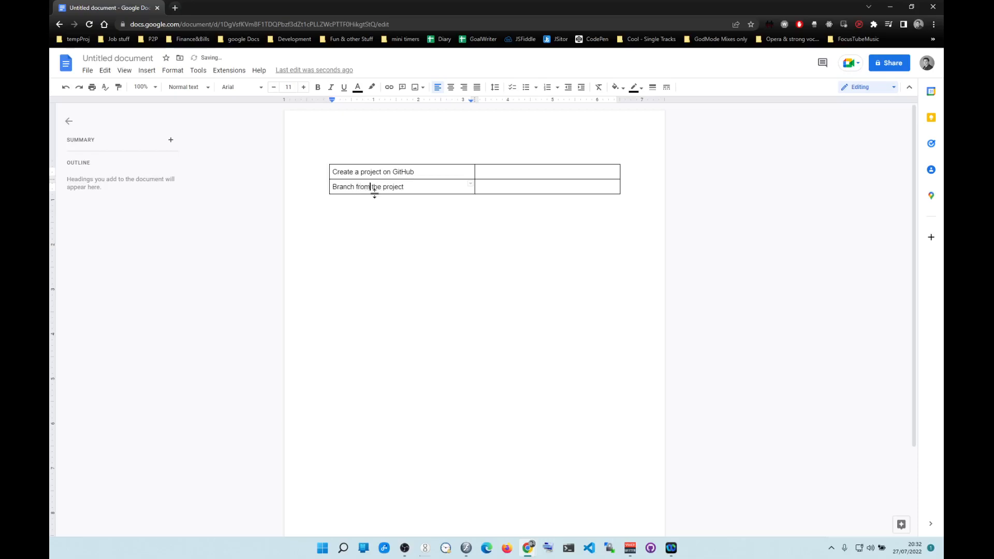
Enter "2 branches" in the second-column cell beside "Branch from the project".
{"action": "left_click", "coordinate": [503, 187]}
{"action": "left_click", "coordinate": [461, 186]}
{"action": "left_click", "coordinate": [534, 190]}
{"action": "type", "text": "2 branches"}
{"action": "key", "text": "Return"}
{"action": "key", "text": "BackSpace"}
Add a table row with "Work on the projects, ake changes" in its first cell.
{"action": "key", "text": "Tab"}
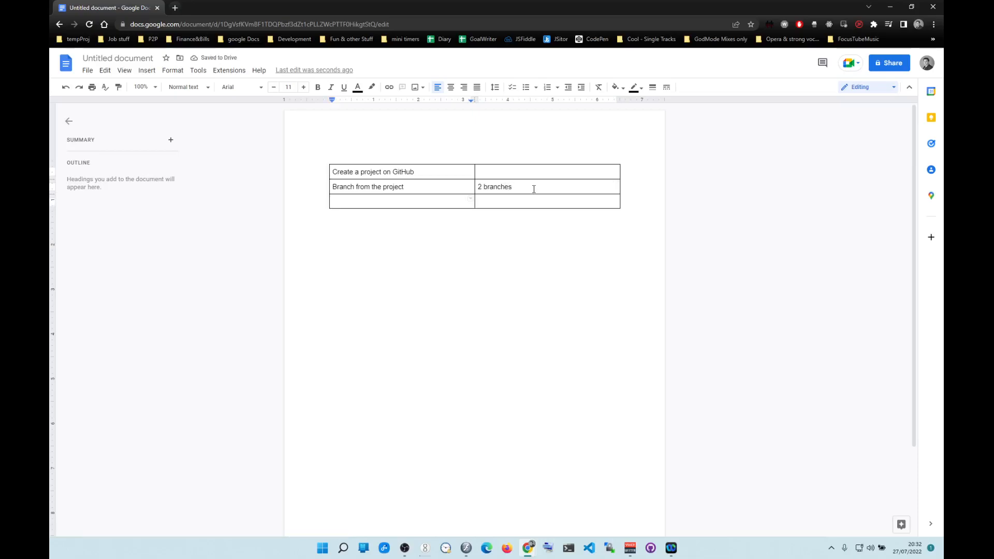
{"action": "type", "text": "Work on the projects,  ake ch"}
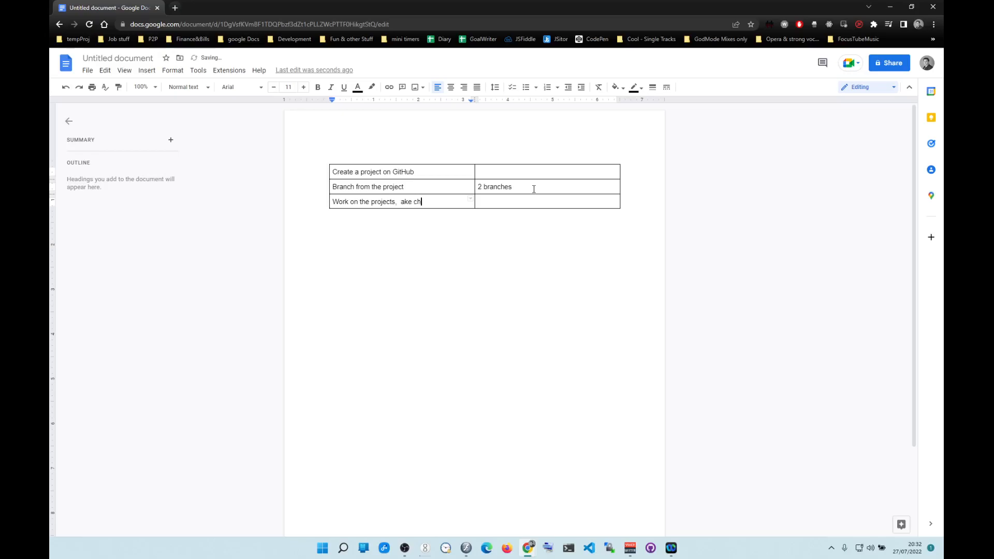
{"action": "type", "text": "anges"}
Add two more table rows whose first cells read "Commit changes locally" and "Push to the BRANCH on GitHub".
{"action": "key", "text": "Tab"}
{"action": "key", "text": "Tab"}
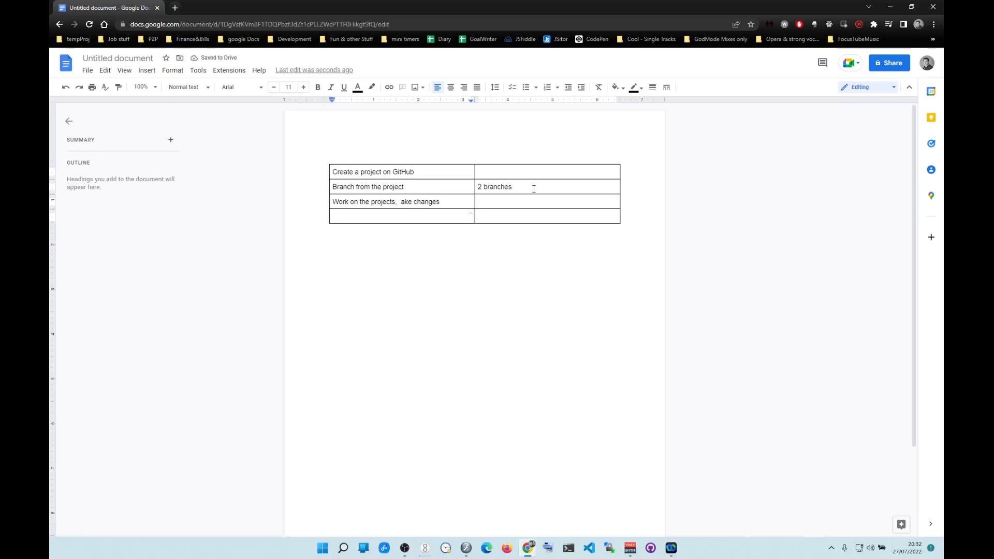
{"action": "type", "text": "Commit changes locally"}
{"action": "key", "text": "Tab"}
{"action": "key", "text": "Tab"}
{"action": "type", "text": "Push to the "}
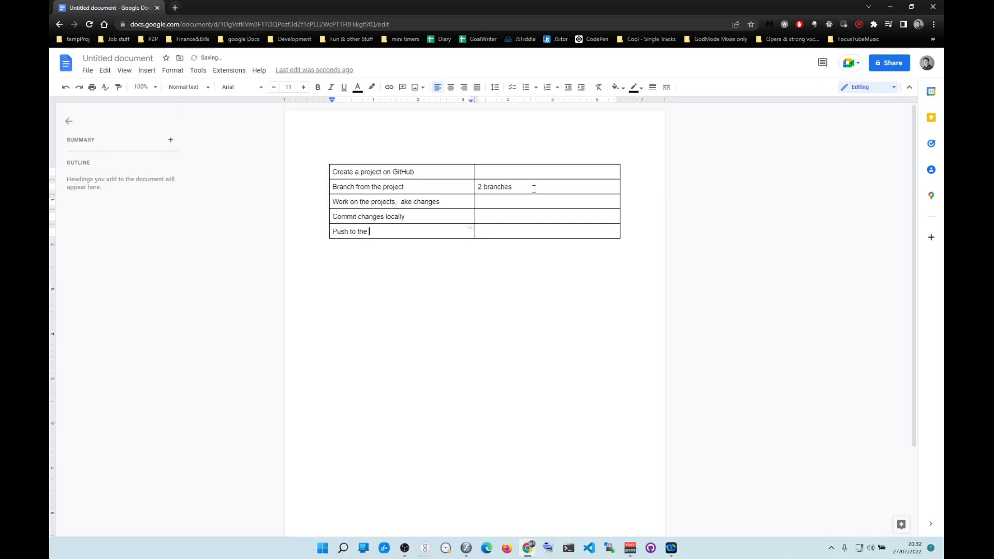
{"action": "type", "text": "BRANCH on GitHub"}
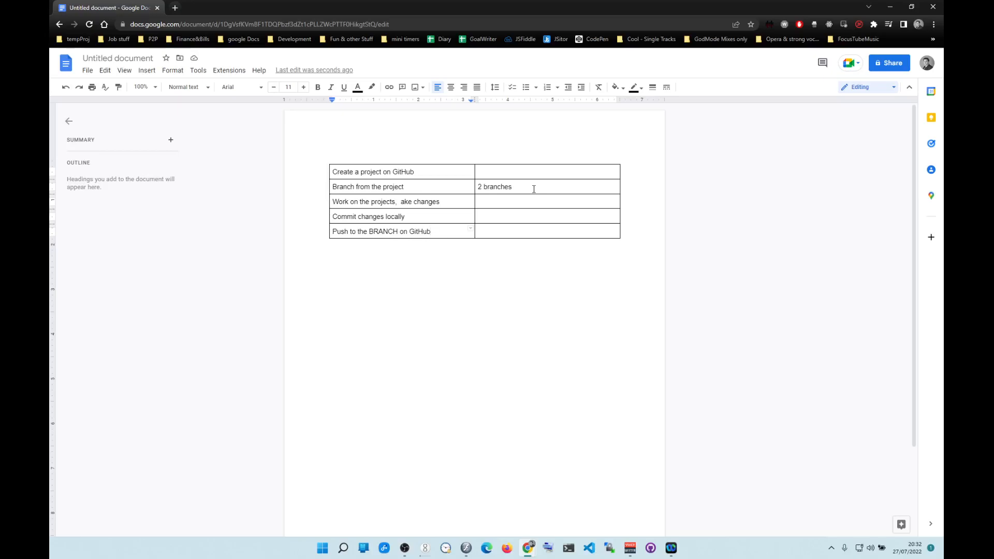
Add a row reading "Create a Pull Request - is when you are asking for you BRANCH to be Merged with master file".
{"action": "key", "text": "Tab"}
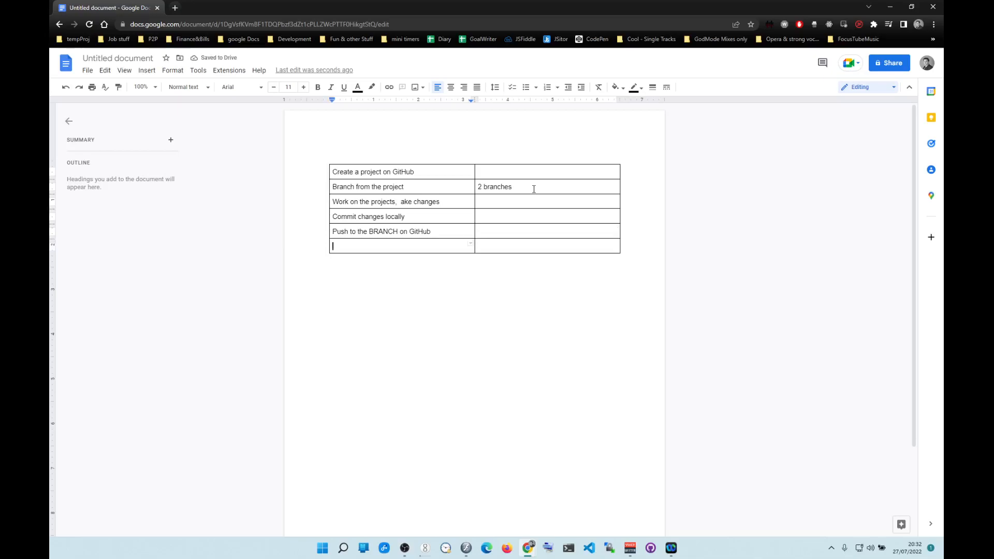
{"action": "type", "text": "Create a Pull Request - is when you ar"}
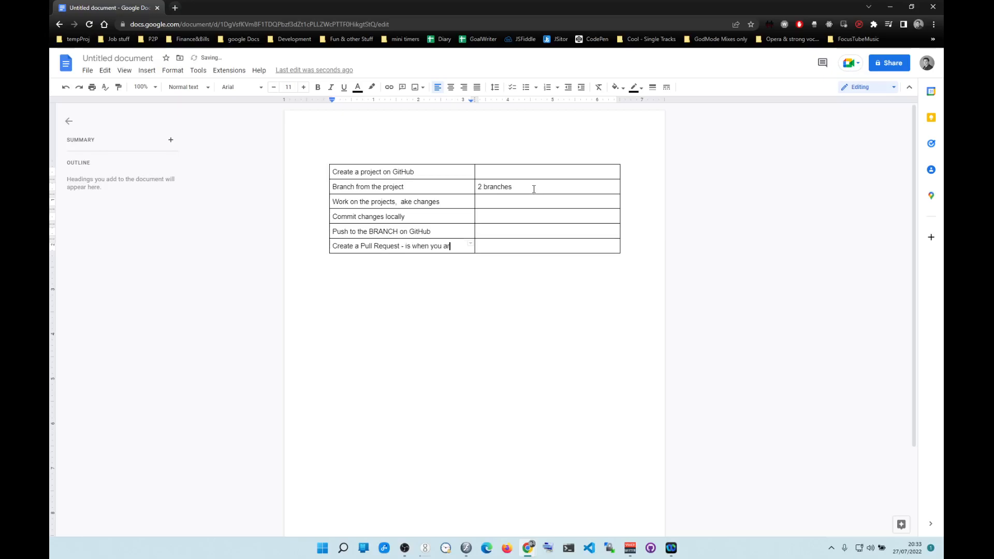
{"action": "type", "text": "e asking for you "}
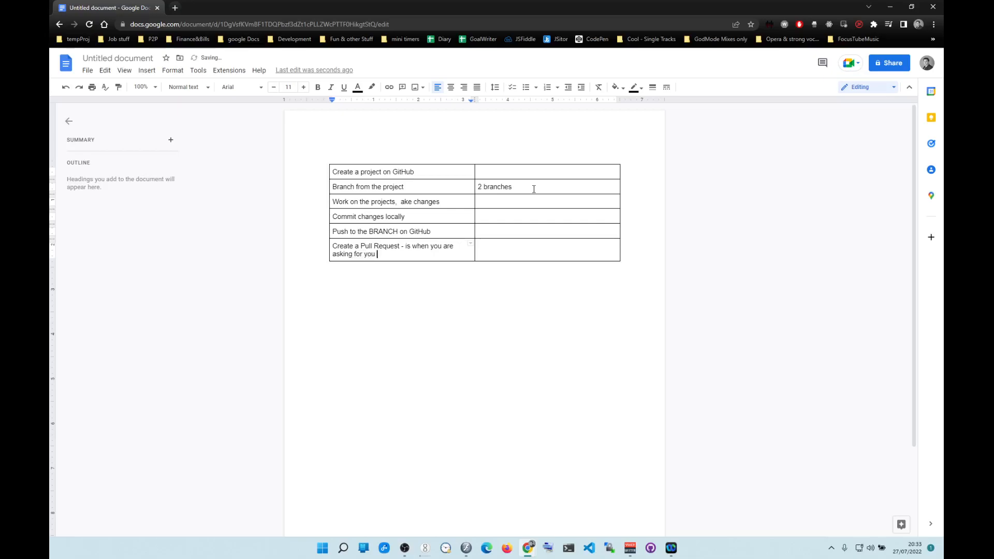
{"action": "type", "text": "BRANCH to be Merged with master file"}
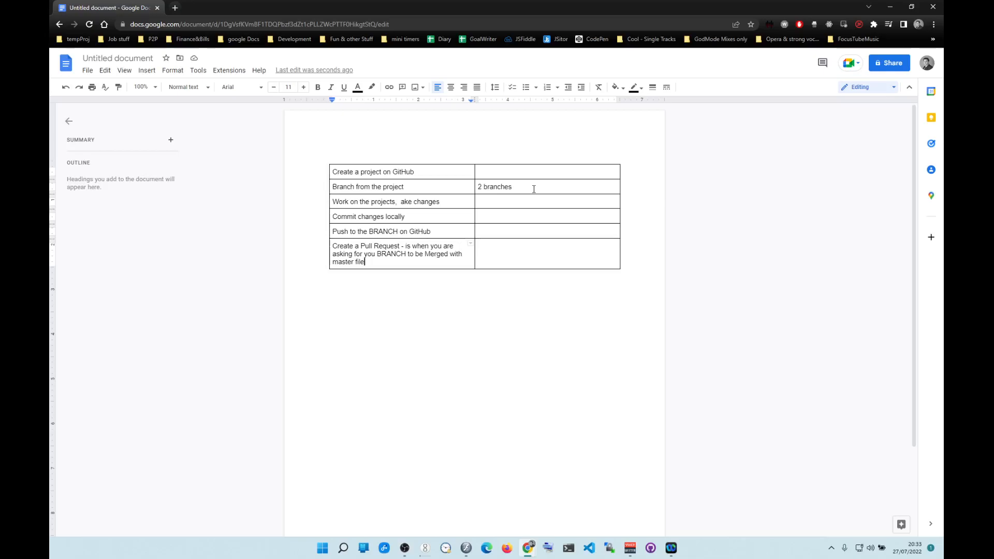
{"action": "triple_click", "coordinate": [405, 254]}
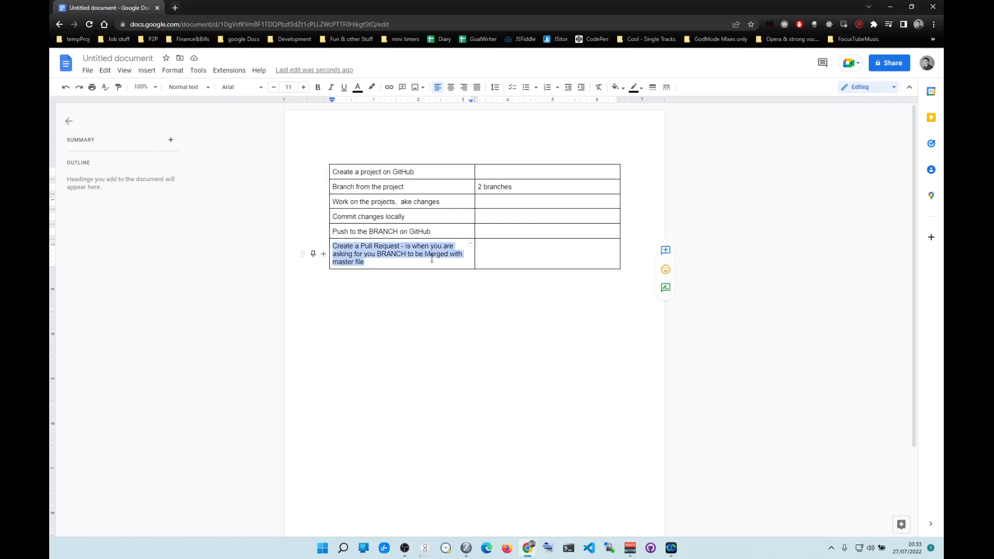
Add a last table row reading "Delete branch or update your branch or it is in sync with master".
{"action": "left_click", "coordinate": [508, 254]}
{"action": "key", "text": "Tab"}
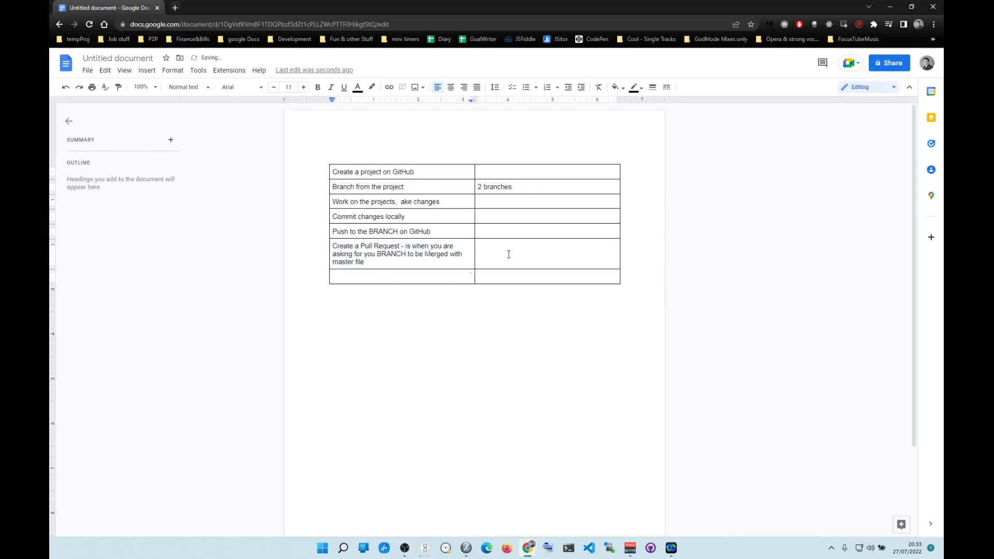
{"action": "type", "text": "Delete branch  or update your branch or "}
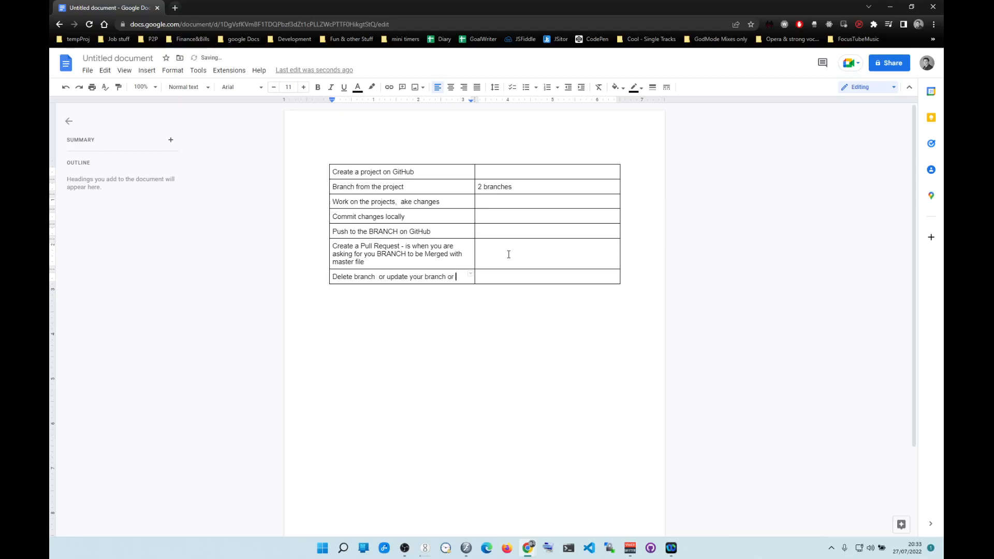
{"action": "type", "text": "it is in sync with master"}
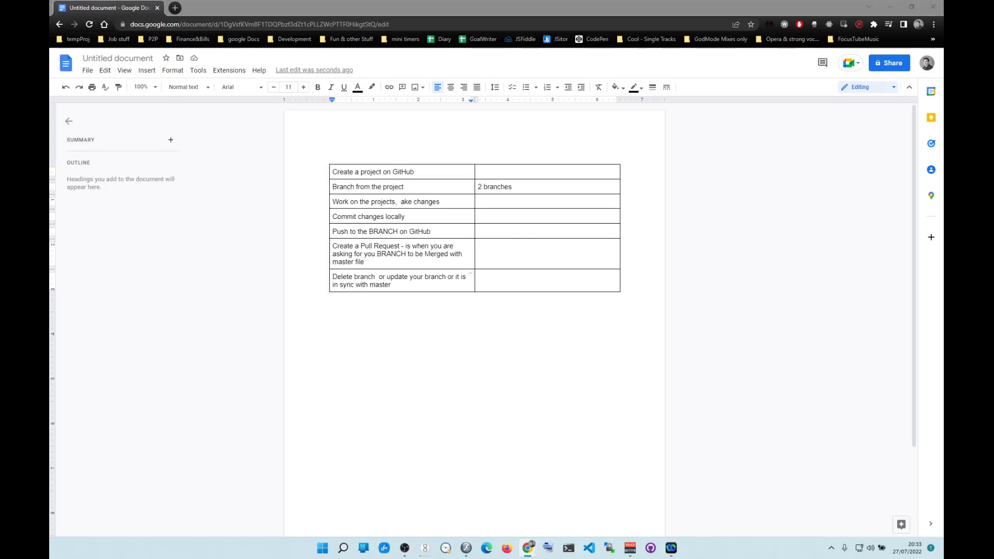
Switch to JS Paint and draw a rectangle near the canvas's upper left with the text "Master" inside it.
{"action": "left_click_drag", "start_coordinate": [942, 7], "coordinate": [376, 8]}
{"action": "left_click", "coordinate": [57, 132]}
{"action": "left_click_drag", "start_coordinate": [238, 94], "coordinate": [355, 157]}
{"action": "left_click", "coordinate": [67, 109]}
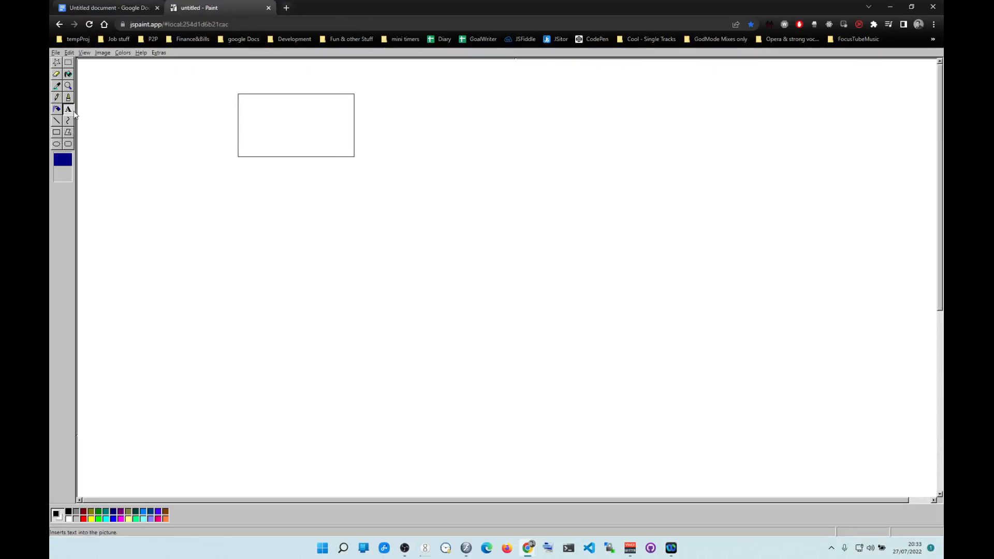
{"action": "left_click_drag", "start_coordinate": [265, 109], "coordinate": [331, 133]}
{"action": "type", "text": "Master"}
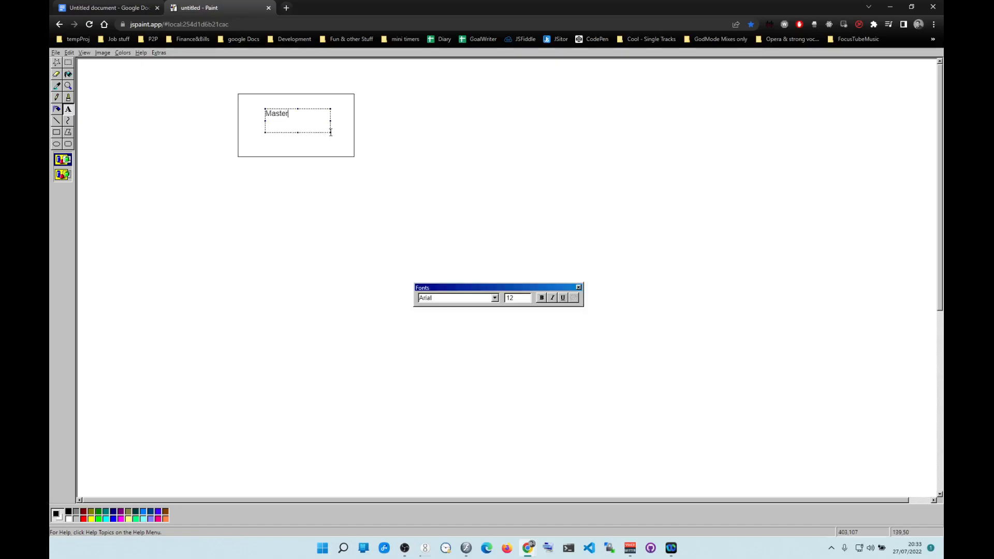
{"action": "left_click", "coordinate": [329, 198]}
Draw two diverging lines down from the Master box, a shorter one to the left and a longer one to the right.
{"action": "left_click", "coordinate": [57, 120]}
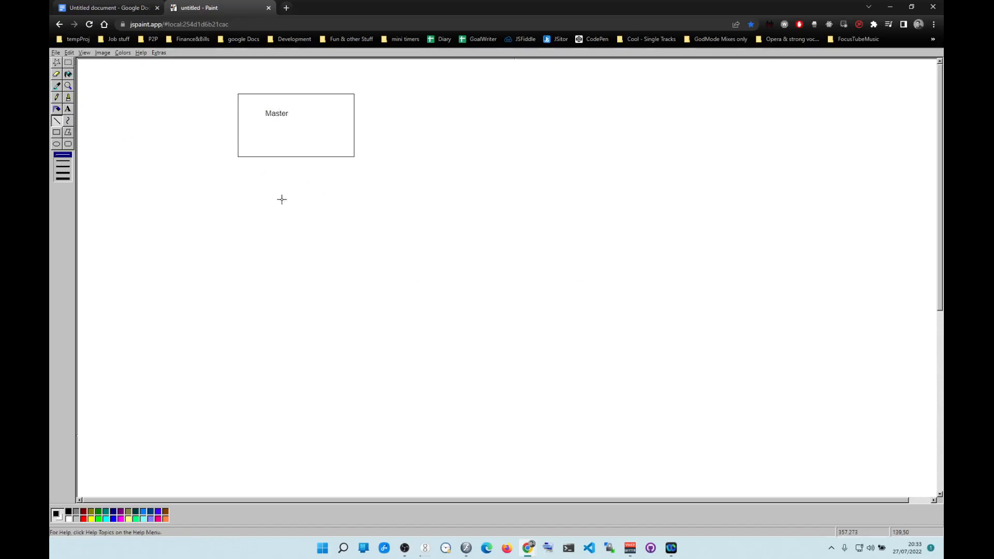
{"action": "left_click_drag", "start_coordinate": [284, 159], "coordinate": [233, 224]}
{"action": "left_click_drag", "start_coordinate": [313, 159], "coordinate": [372, 291]}
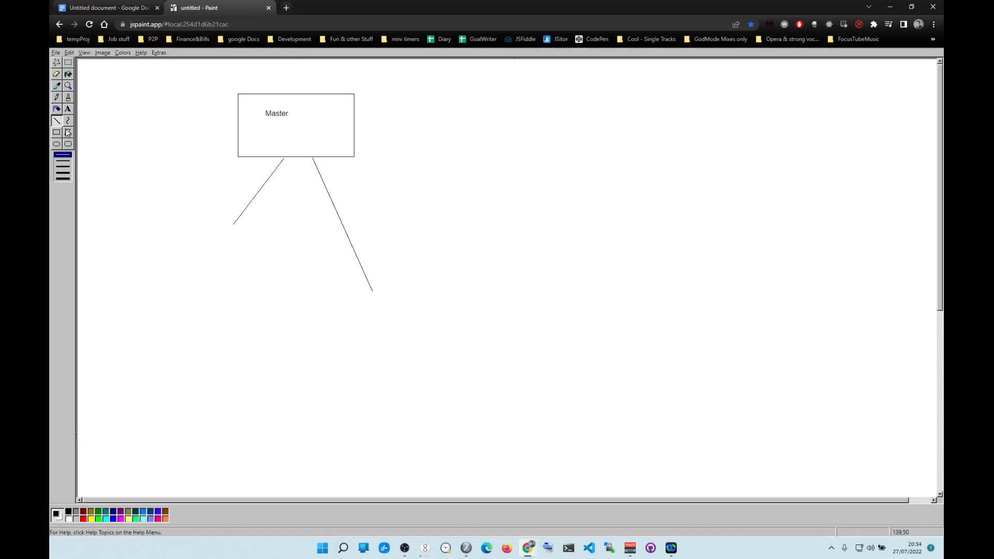
Draw a smaller rectangle at the end of the left line and label it "Dev 1".
{"action": "left_click", "coordinate": [68, 109]}
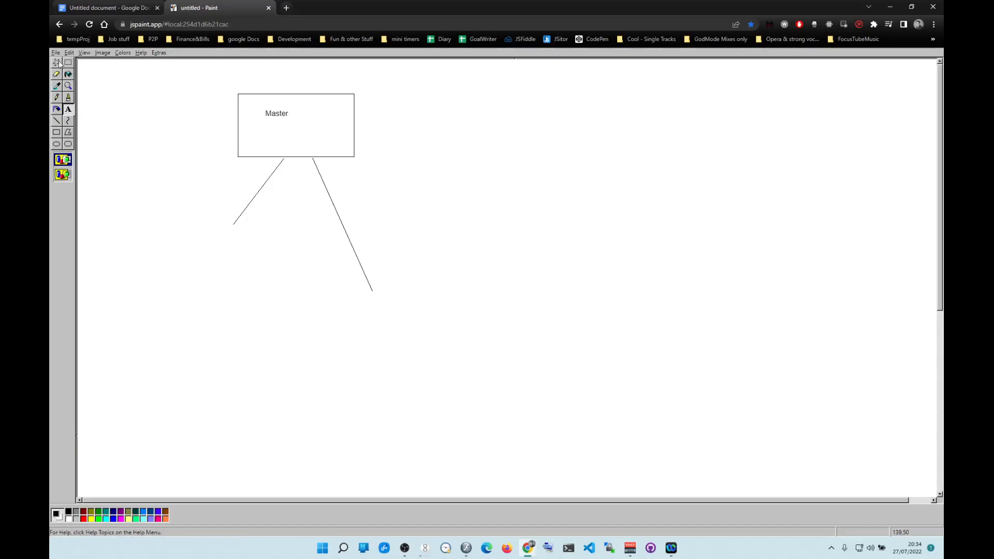
{"action": "left_click", "coordinate": [56, 132]}
{"action": "left_click_drag", "start_coordinate": [195, 231], "coordinate": [274, 277]}
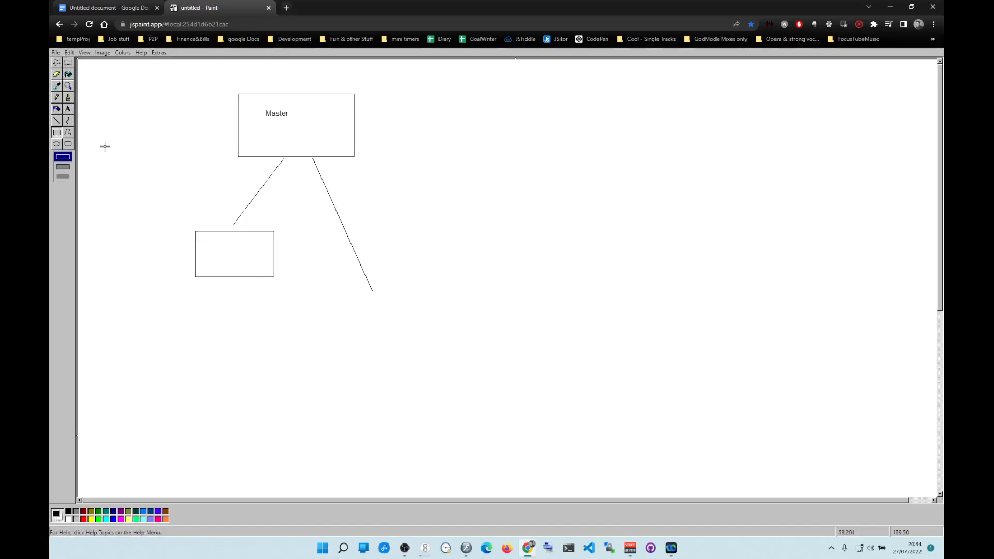
{"action": "left_click", "coordinate": [68, 109]}
{"action": "left_click_drag", "start_coordinate": [195, 240], "coordinate": [238, 256]}
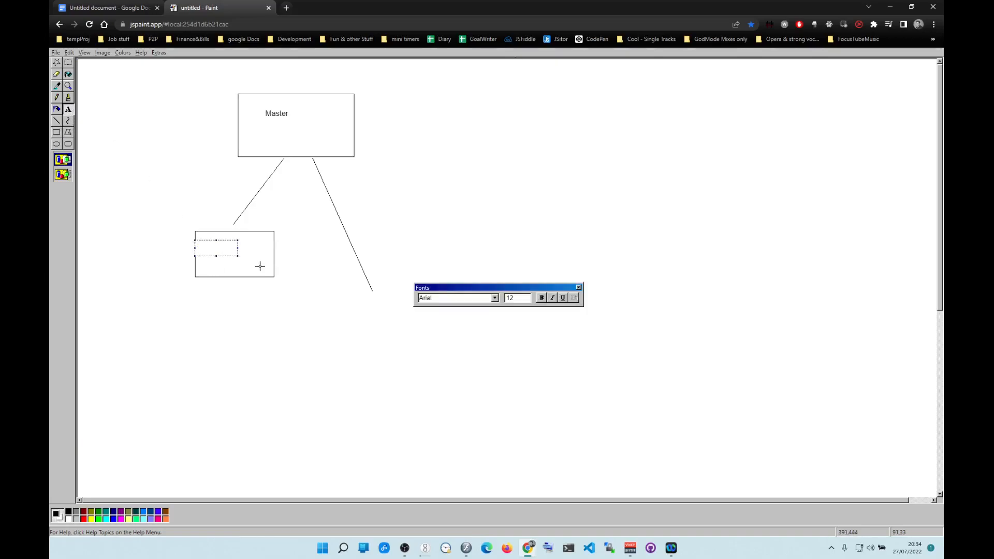
{"action": "type", "text": "Dev 1"}
{"action": "left_click", "coordinate": [68, 108]}
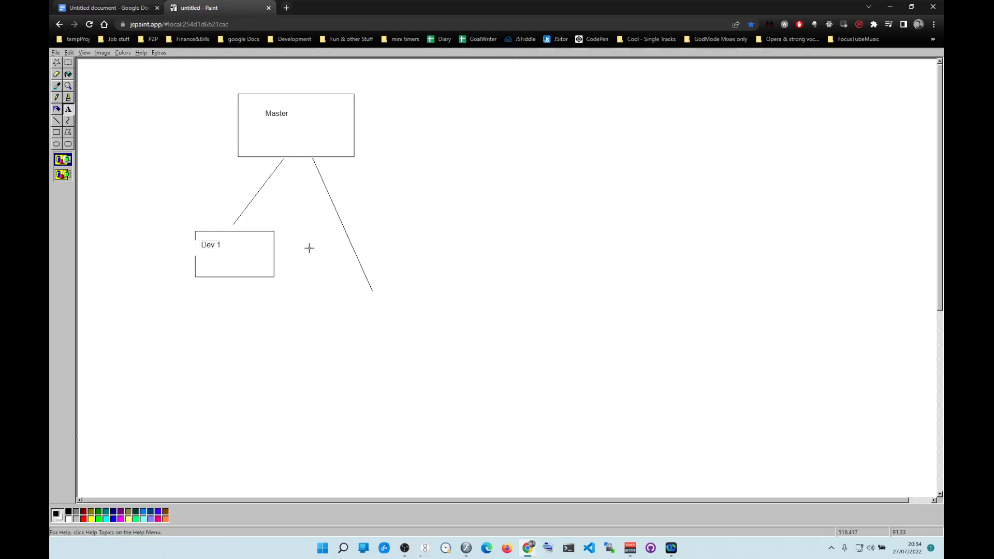
Draw a wide rectangle at the end of the right line and label it "Dev 2".
{"action": "left_click", "coordinate": [56, 132]}
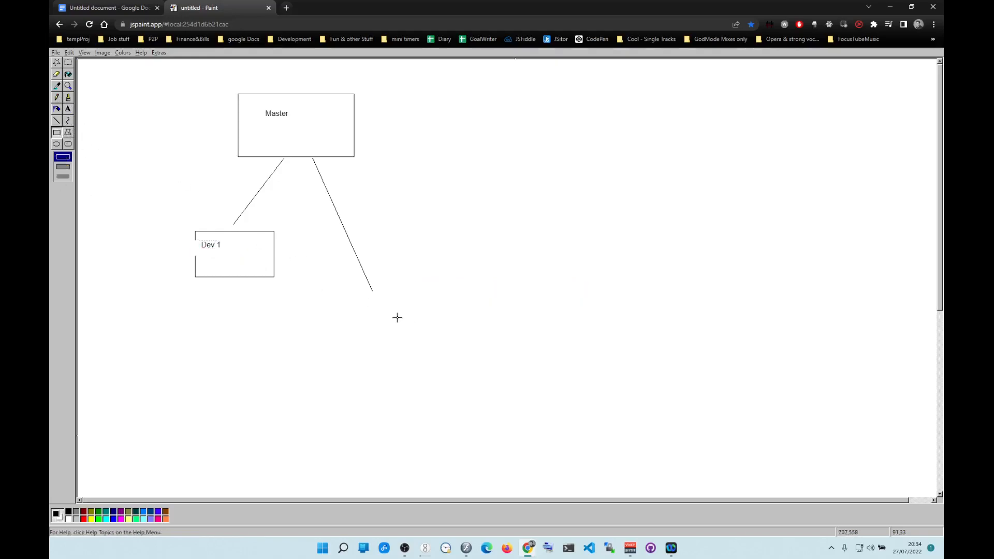
{"action": "left_click_drag", "start_coordinate": [365, 302], "coordinate": [477, 338]}
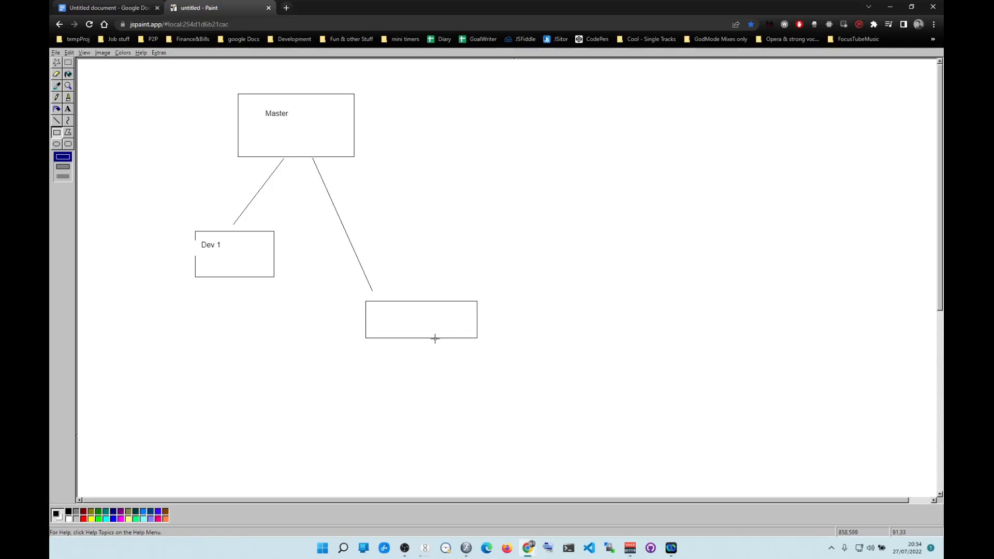
{"action": "left_click", "coordinate": [68, 109]}
{"action": "left_click_drag", "start_coordinate": [373, 306], "coordinate": [414, 321]}
{"action": "type", "text": "Dev 2"}
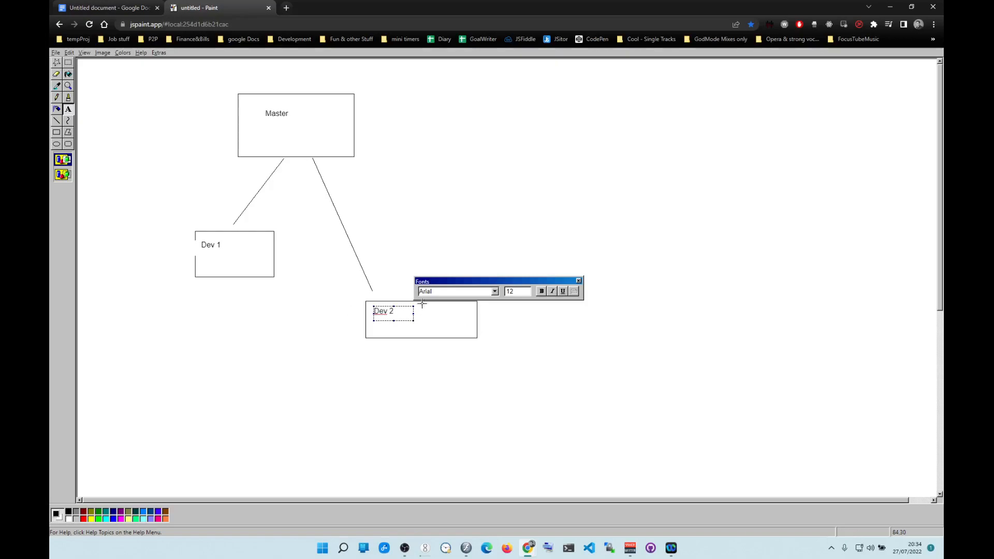
{"action": "left_click", "coordinate": [419, 255]}
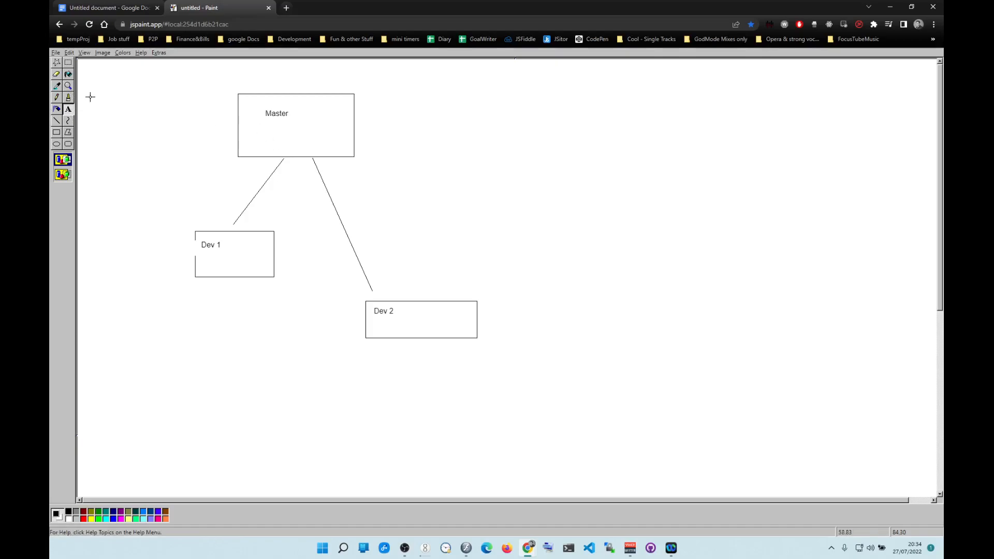
Add the text "Hello world" below the Master label inside its box.
{"action": "left_click_drag", "start_coordinate": [253, 134], "coordinate": [320, 150]}
{"action": "type", "text": "Hello world"}
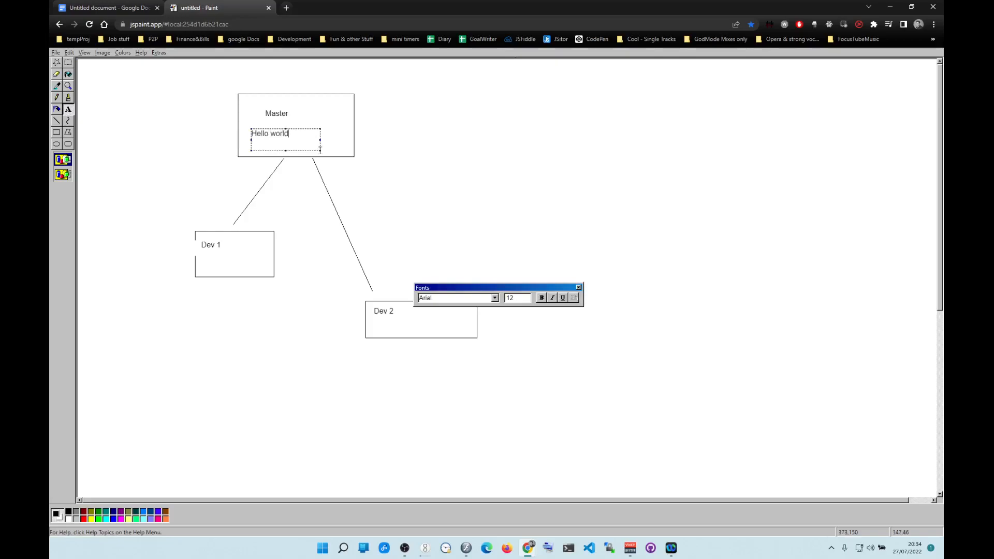
{"action": "left_click", "coordinate": [206, 261]}
Add the text "Hello from Dev1" below the Dev 1 label, with a text frame wide enough for one line.
{"action": "left_click_drag", "start_coordinate": [205, 259], "coordinate": [258, 272]}
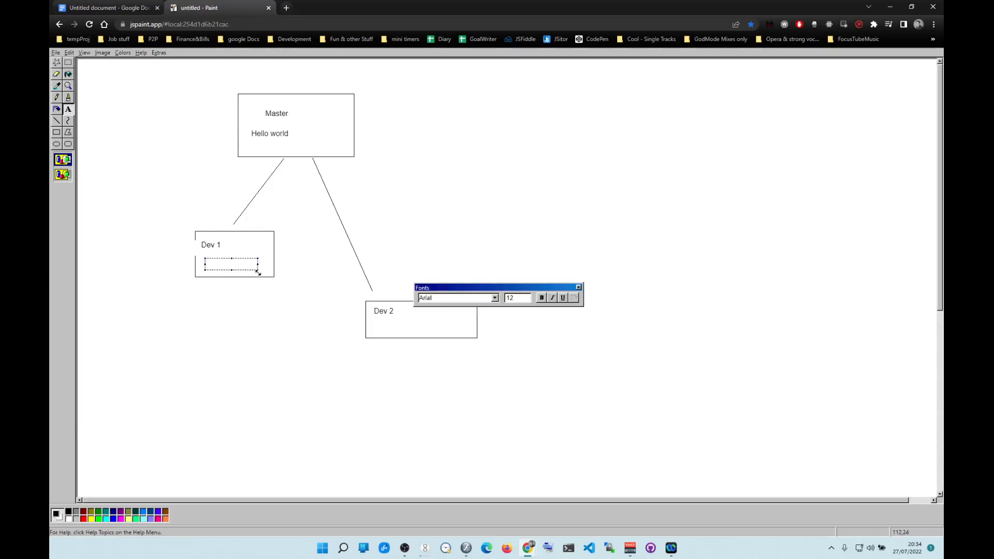
{"action": "type", "text": "De"}
{"action": "type", "text": "He"}
{"action": "type", "text": "llo from Dev1"}
{"action": "left_click_drag", "start_coordinate": [263, 267], "coordinate": [282, 266]}
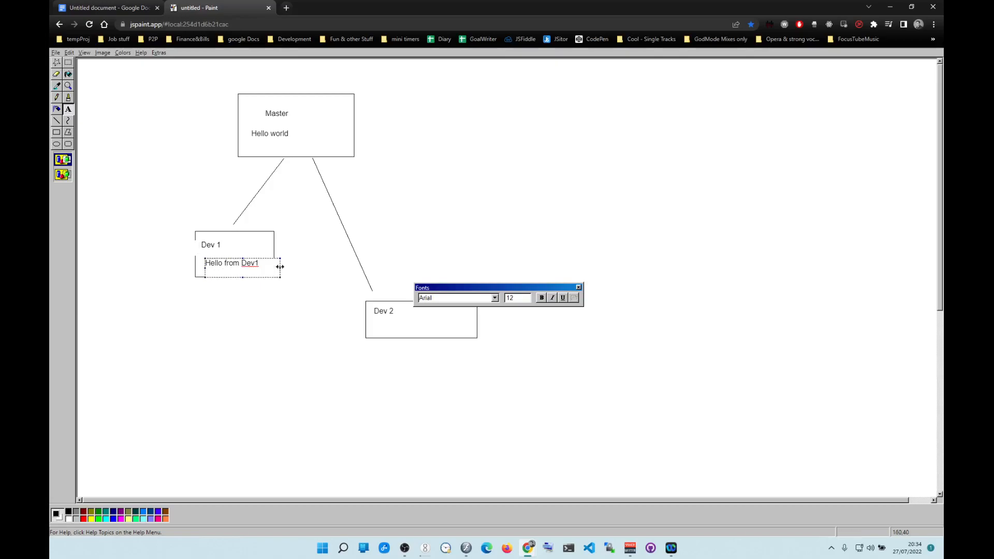
{"action": "left_click", "coordinate": [278, 228]}
Add the text "Hello from Dev 2" below the Dev 2 label inside its box.
{"action": "left_click_drag", "start_coordinate": [378, 321], "coordinate": [456, 333]}
{"action": "type", "text": "Hello from Dev 2"}
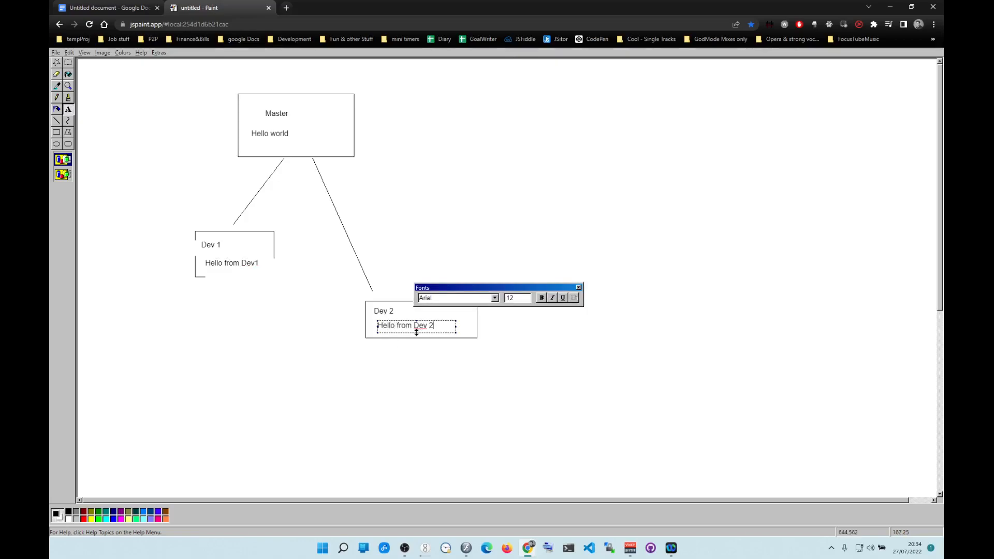
{"action": "left_click", "coordinate": [597, 168]}
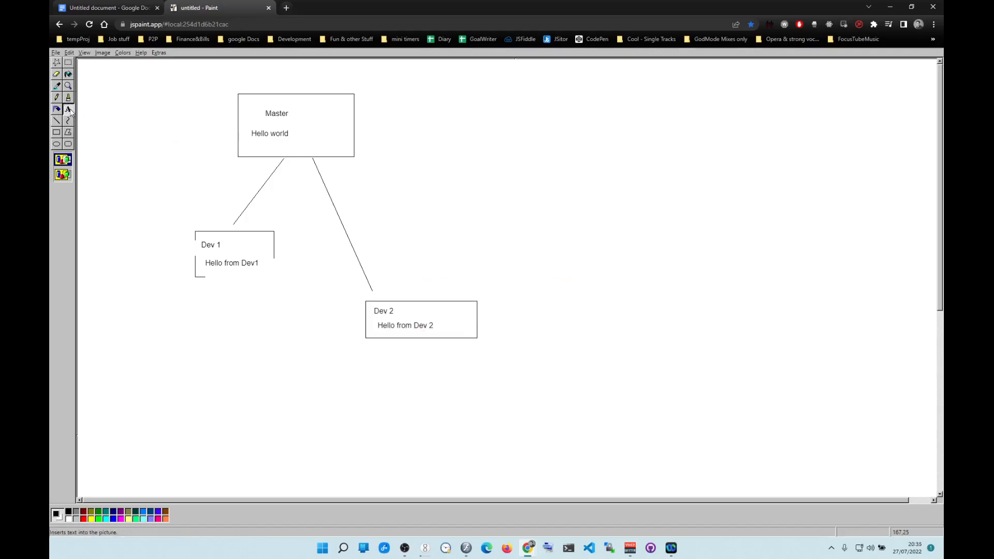
Draw a large rectangle in the empty area beside the branch diagram and list "Hello World", "Hello from Dev1" and "Hello from Dev2" inside it.
{"action": "left_click", "coordinate": [58, 133]}
{"action": "mouse_move", "coordinate": [593, 108]}
{"action": "left_mouse_down"}
{"action": "mouse_move", "coordinate": [639, 169]}
{"action": "mouse_move", "coordinate": [812, 296]}
{"action": "left_mouse_up"}
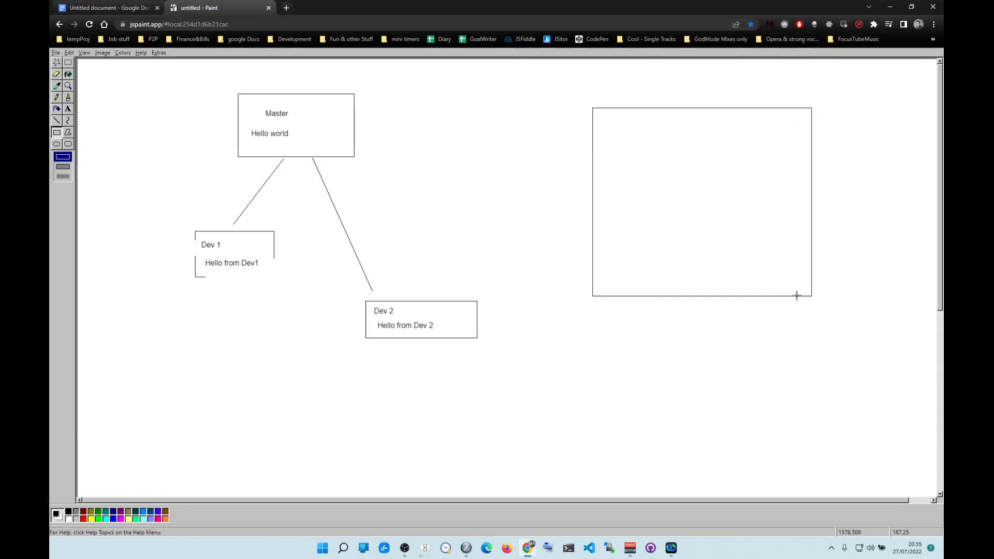
{"action": "left_click", "coordinate": [67, 109]}
{"action": "left_click_drag", "start_coordinate": [603, 122], "coordinate": [695, 178]}
{"action": "type", "text": "Hello W"}
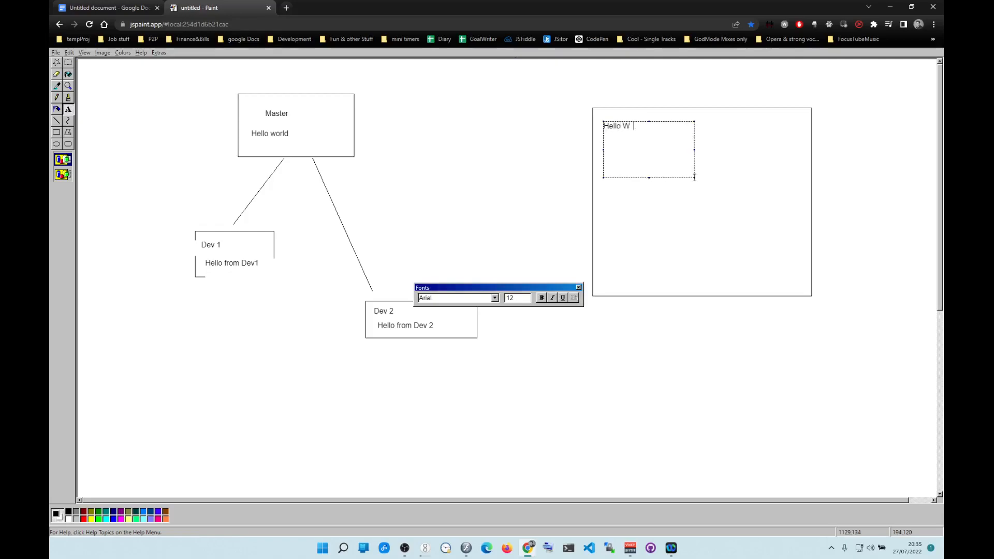
{"action": "type", "text": "orldHelo"}
{"action": "type", "text": "lo from Fe"}
{"action": "key", "text": "BackSpace"}
{"action": "key", "text": "BackSpace"}
{"action": "type", "text": "Dev1"}
{"action": "key", "text": "Return"}
{"action": "type", "text": "Hello from Dev2"}
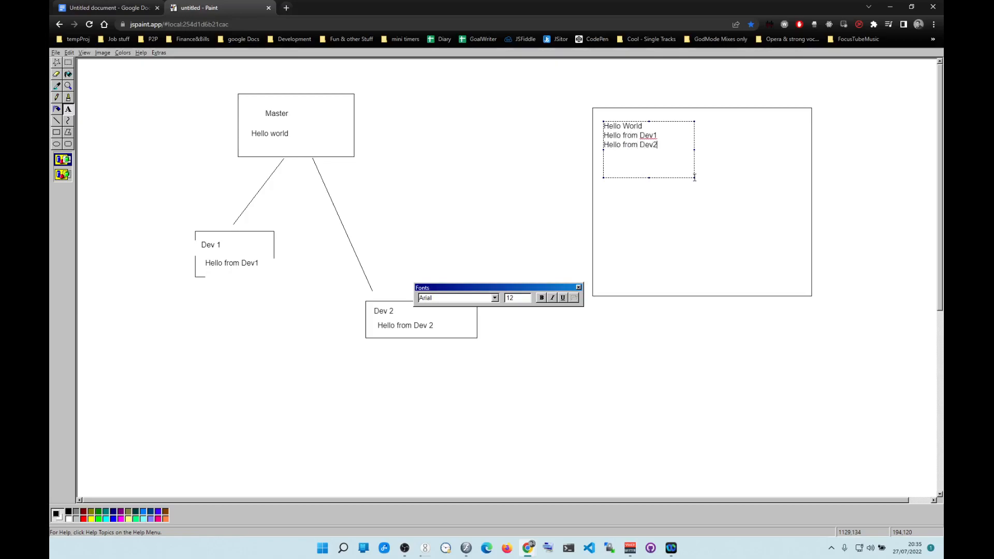
{"action": "left_click", "coordinate": [516, 178]}
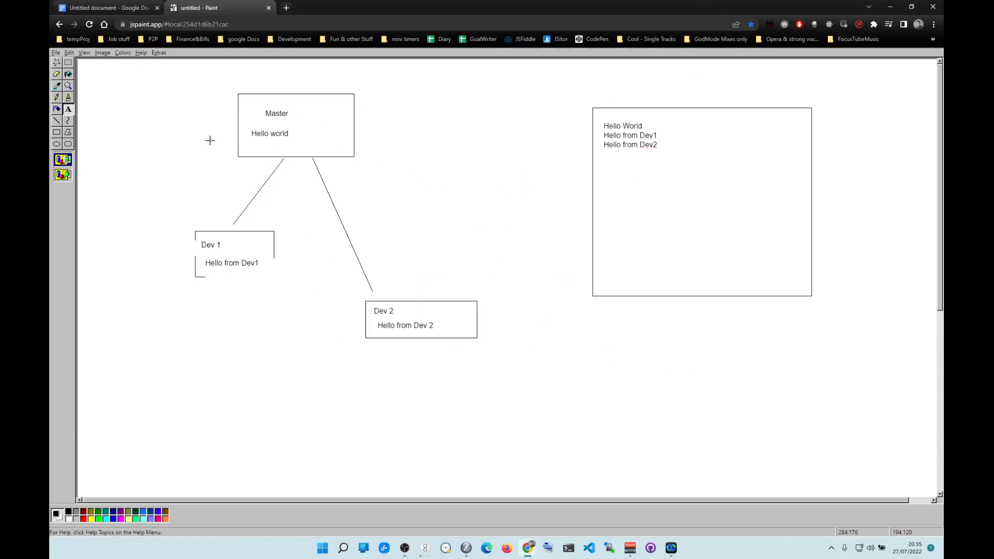
Minimize the browser and create a new text document on the desktop, keeping its default name.
{"action": "left_click", "coordinate": [891, 7]}
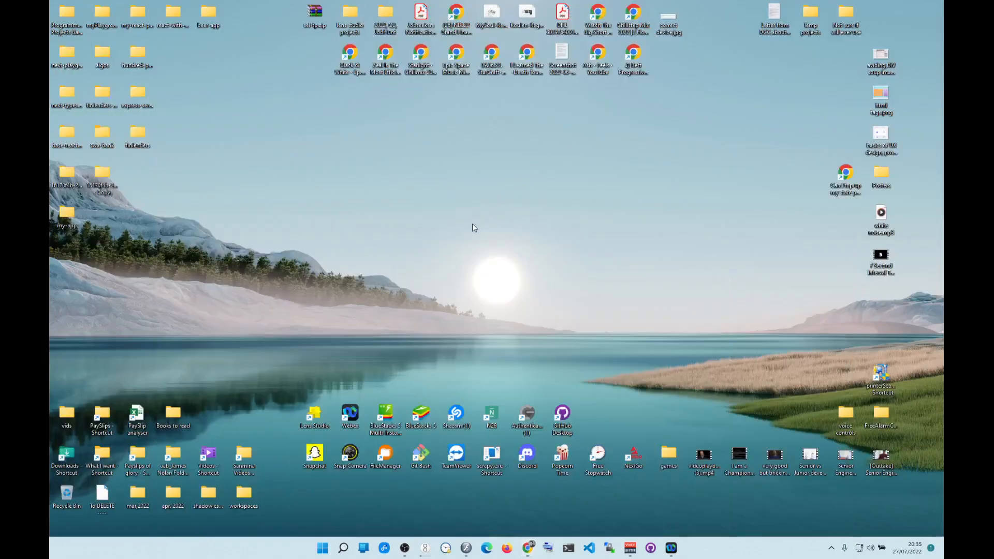
{"action": "right_click", "coordinate": [347, 247]}
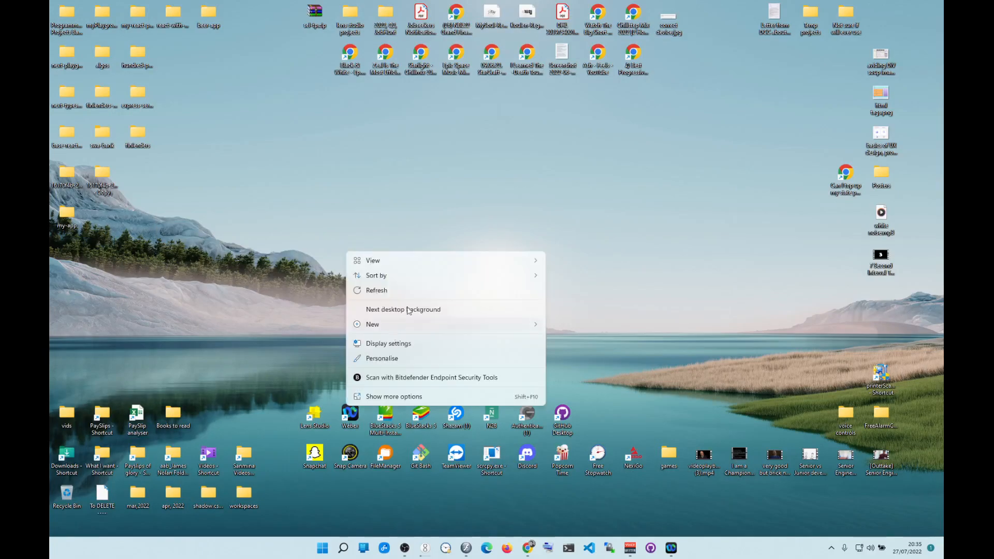
{"action": "mouse_move", "coordinate": [408, 326]}
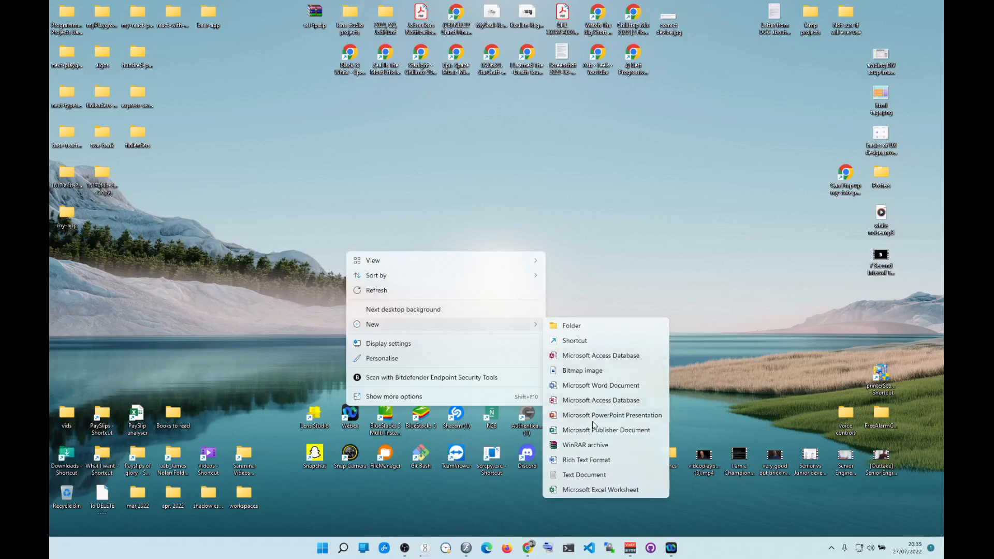
{"action": "left_click", "coordinate": [574, 474]}
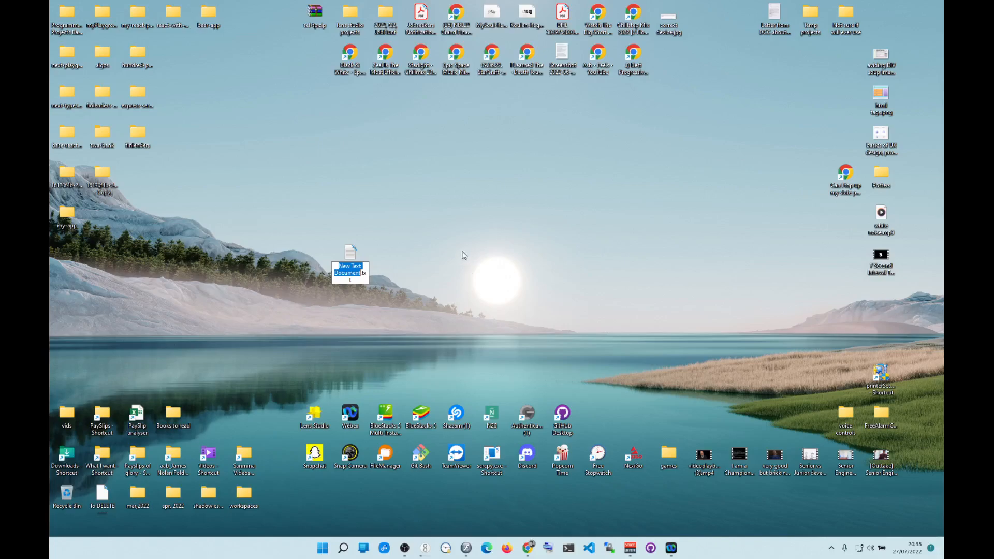
{"action": "left_click", "coordinate": [461, 251]}
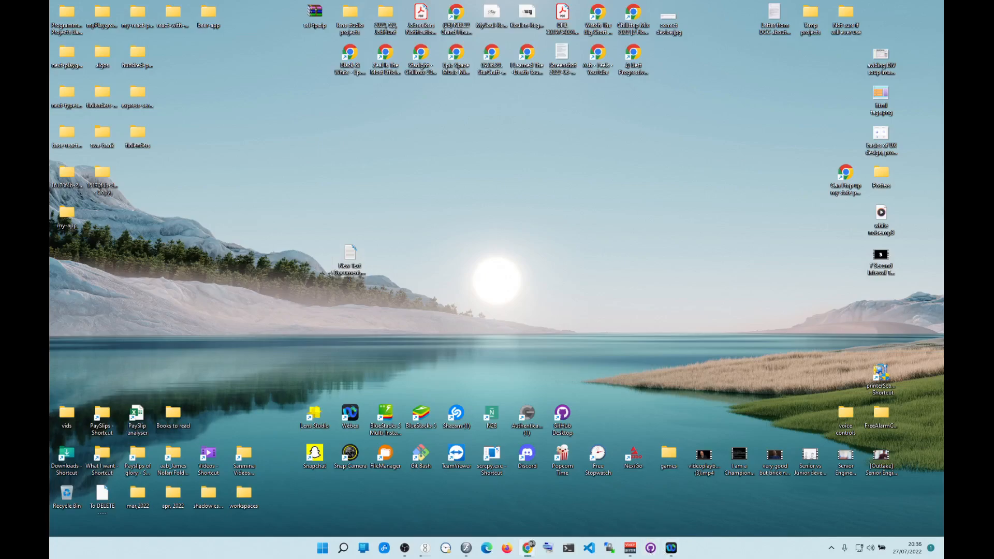
Switch to Chrome, search for "github desktop", open the GitHub Desktop download page and move it off this screen.
{"action": "left_click", "coordinate": [528, 548]}
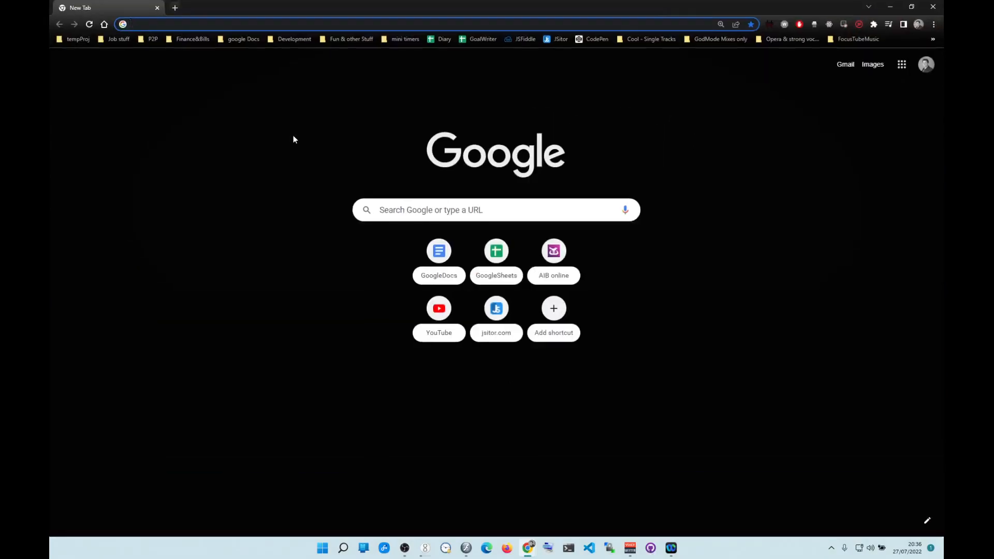
{"action": "type", "text": "github desktop"}
{"action": "key", "text": "Return"}
{"action": "left_click", "coordinate": [247, 150]}
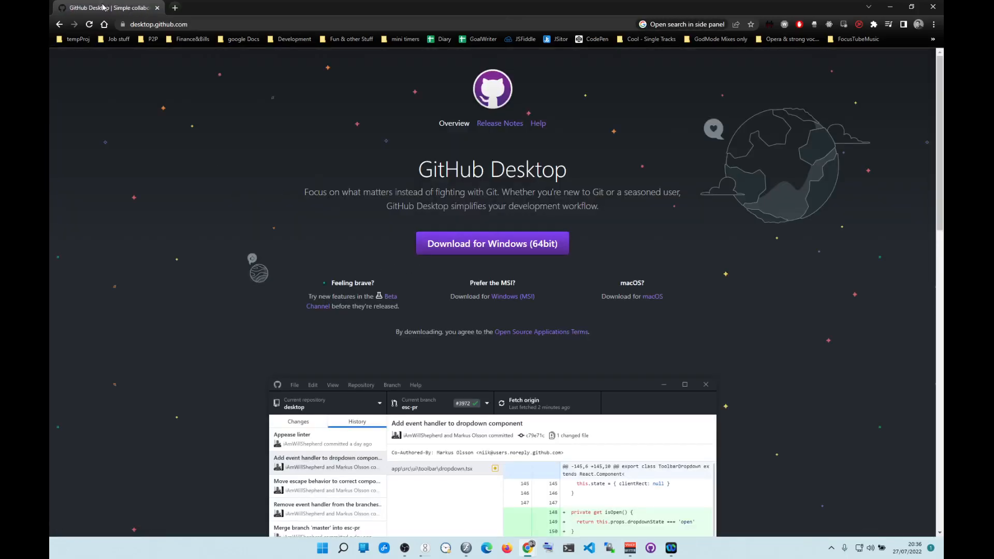
{"action": "left_click_drag", "start_coordinate": [102, 7], "coordinate": [943, 163]}
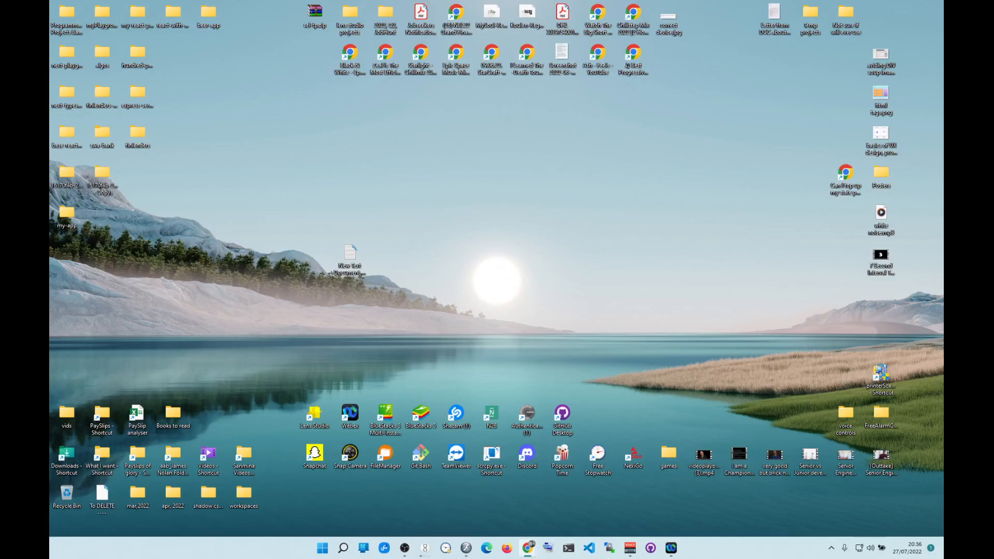
{"action": "right_click", "coordinate": [364, 266]}
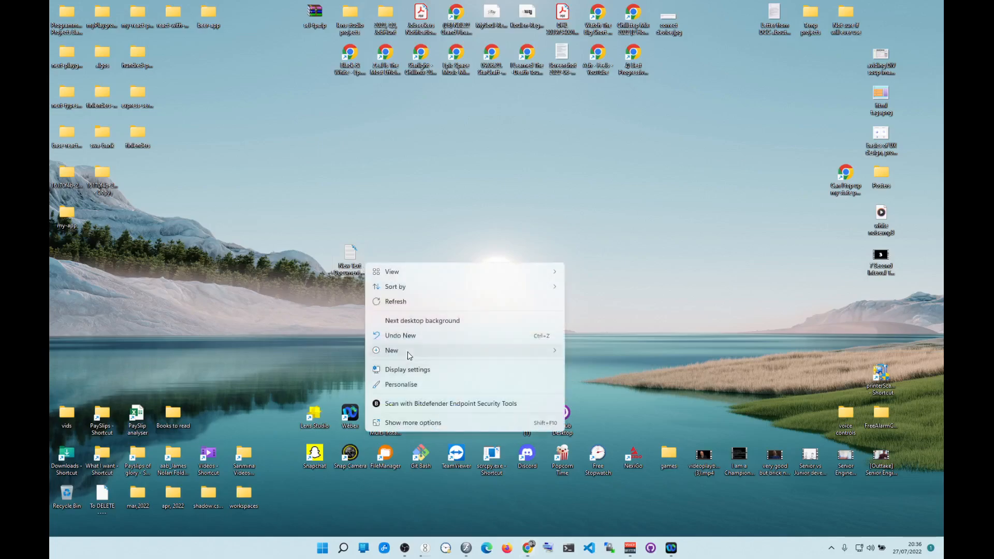
{"action": "mouse_move", "coordinate": [408, 352]}
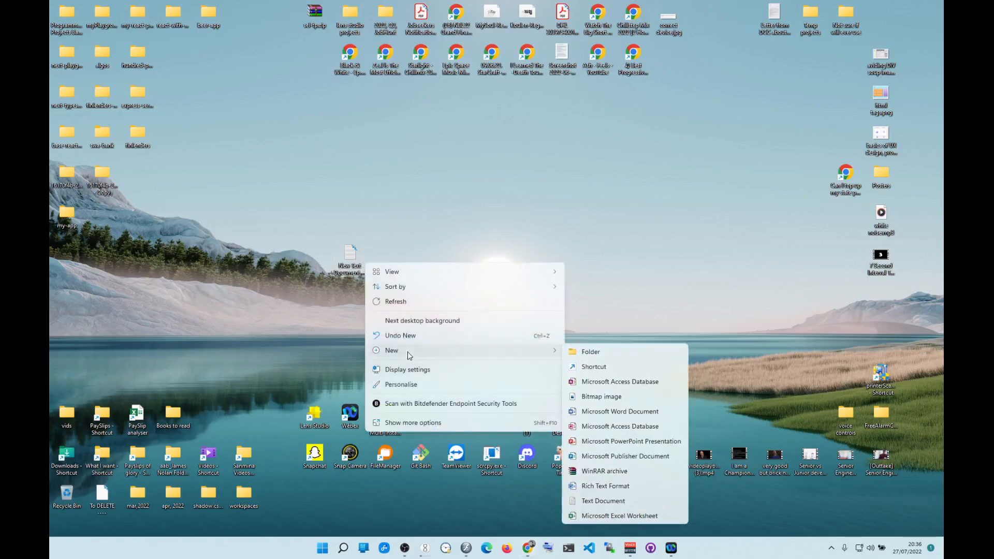
{"action": "left_click", "coordinate": [339, 314]}
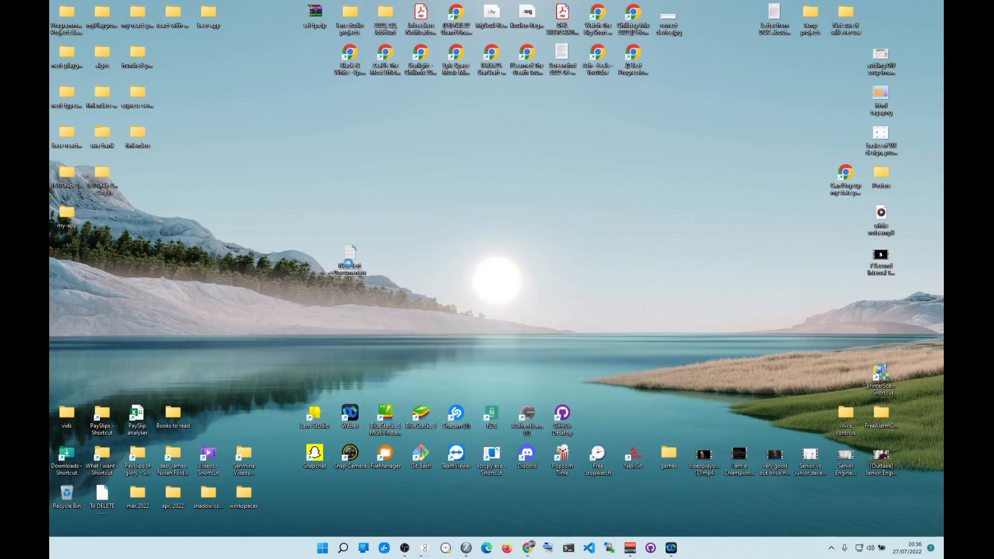
Rename the new text document to project1.html and accept the extension change.
{"action": "right_click", "coordinate": [349, 257]}
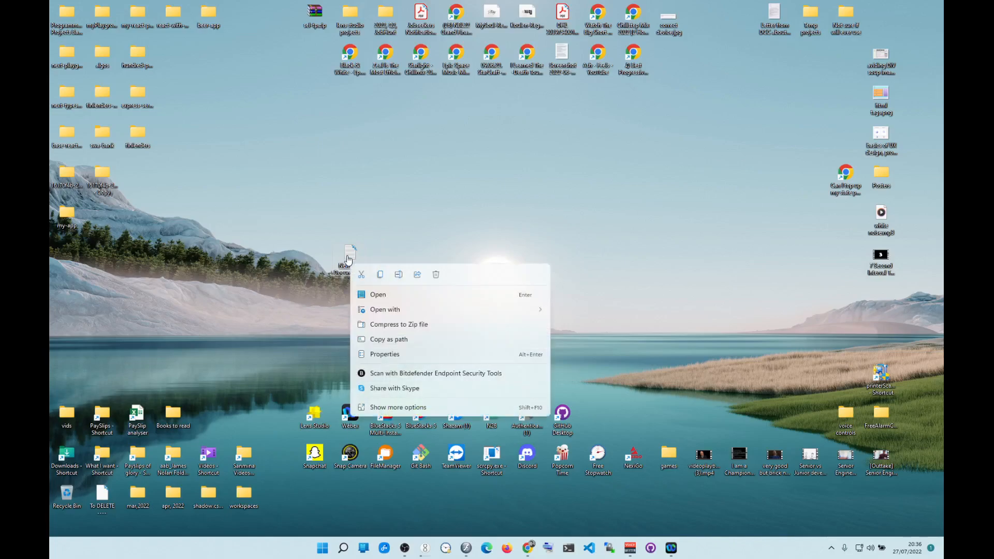
{"action": "left_click", "coordinate": [399, 275]}
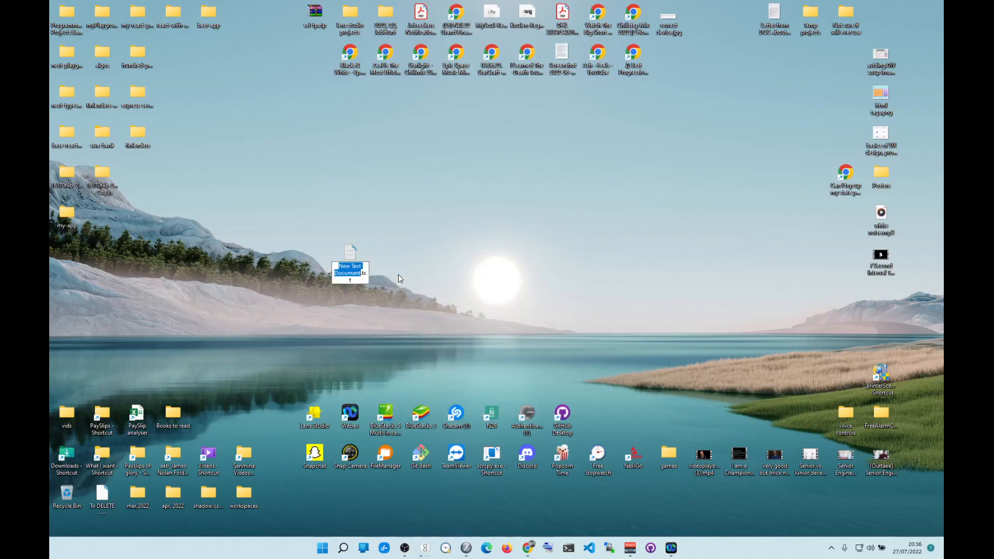
{"action": "type", "text": "project1"}
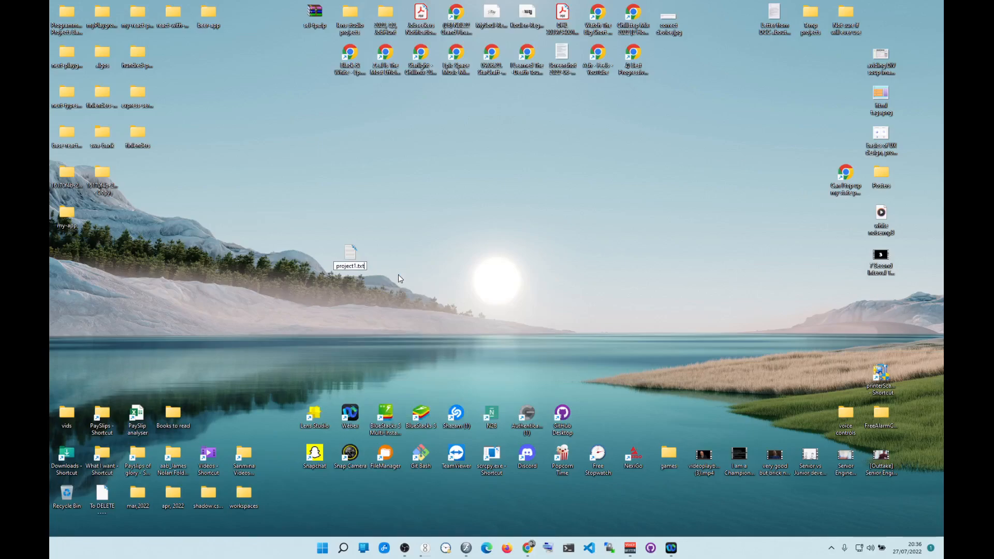
{"action": "key", "text": "BackSpace"}
{"action": "key", "text": "BackSpace"}
{"action": "key", "text": "BackSpace"}
{"action": "type", "text": "html"}
{"action": "key", "text": "Return"}
{"action": "left_click", "coordinate": [537, 275]}
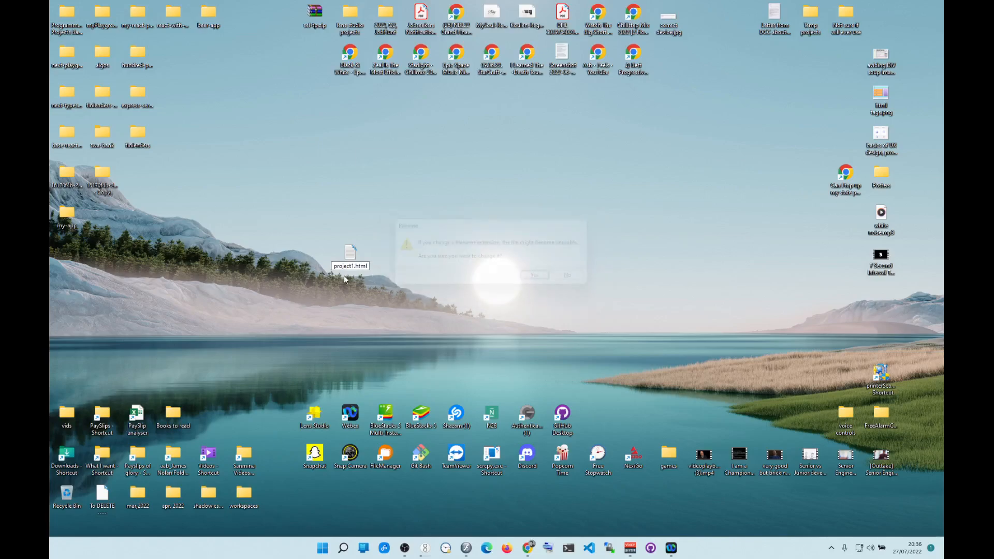
Open project1.html from the desktop with Notepads.
{"action": "right_click", "coordinate": [352, 248]}
{"action": "mouse_move", "coordinate": [428, 295]}
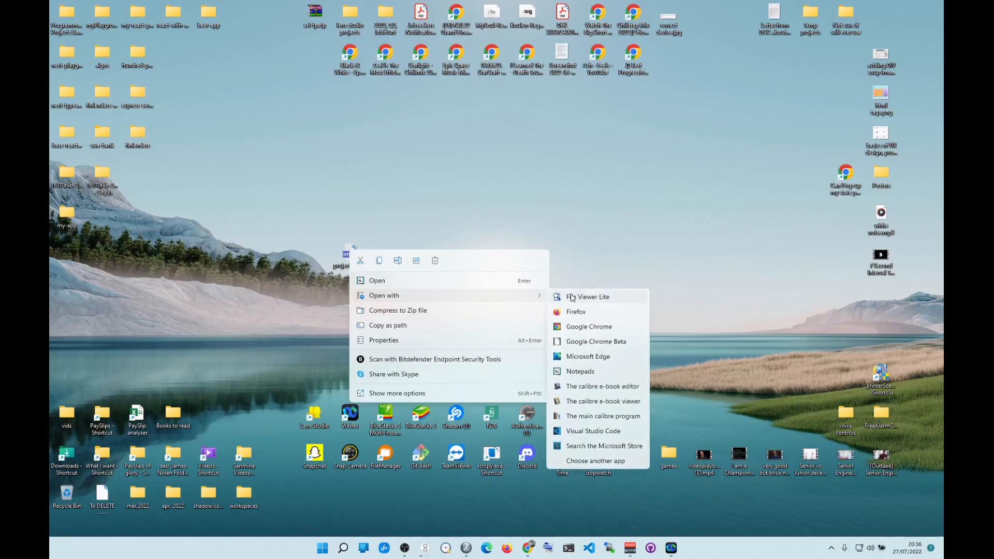
{"action": "left_click", "coordinate": [581, 372]}
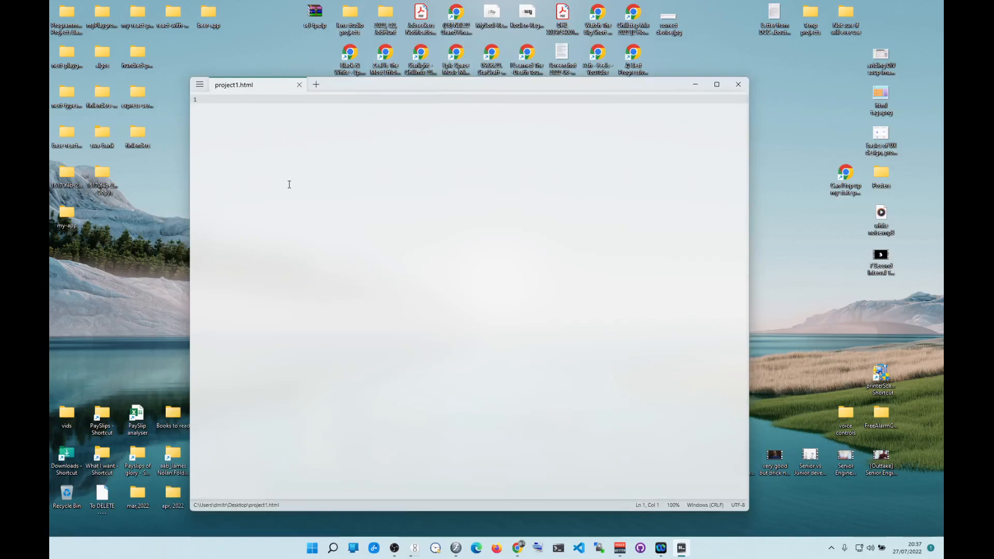
Write <h1>Hello world</h1> as the only line of the file and save it.
{"action": "type", "text": "<h"}
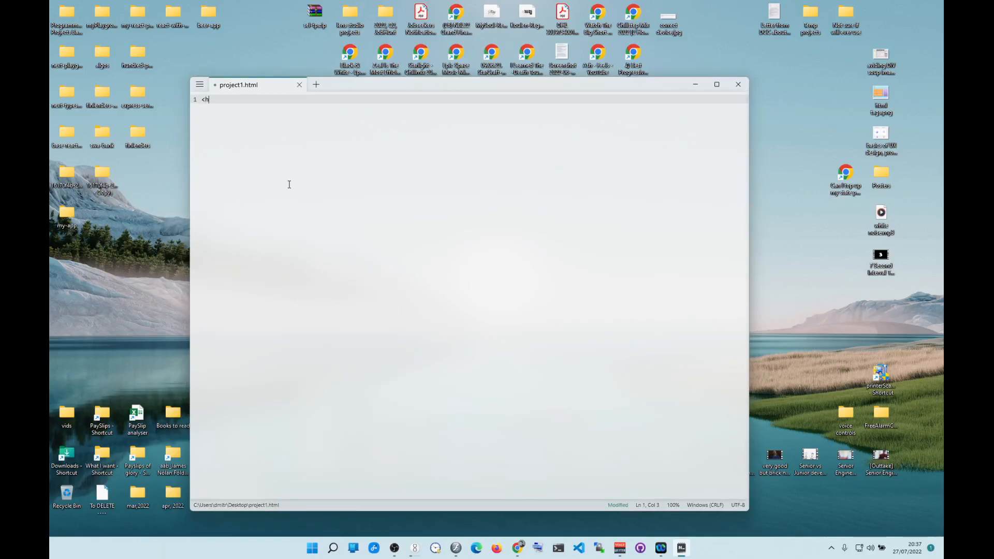
{"action": "type", "text": "1>Hello world</h1>"}
{"action": "key", "text": "ctrl+s"}
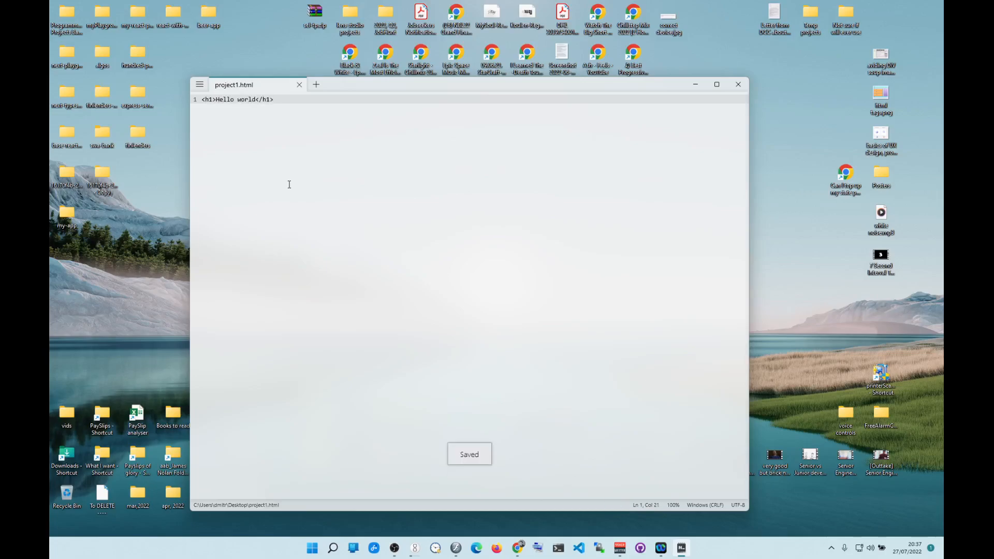
Clear the file and insert the HTML boilerplate snippet found in the clipboard manager by searching for "html".
{"action": "key", "text": "ctrl+a"}
{"action": "key", "text": "BackSpace"}
{"action": "type", "text": "h"}
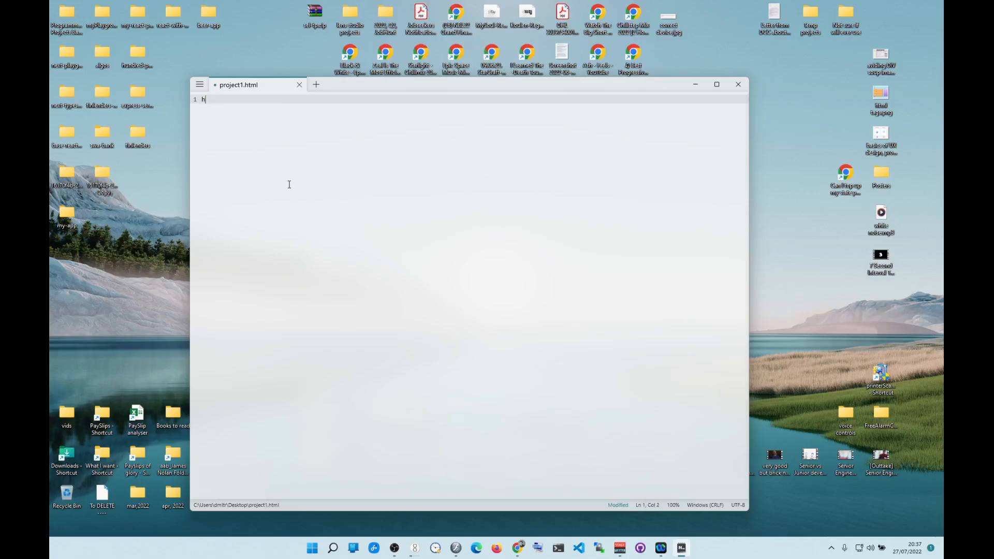
{"action": "key", "text": "BackSpace"}
{"action": "type", "text": "hel"}
{"action": "key", "text": "BackSpace"}
{"action": "key", "text": "BackSpace"}
{"action": "key", "text": "BackSpace"}
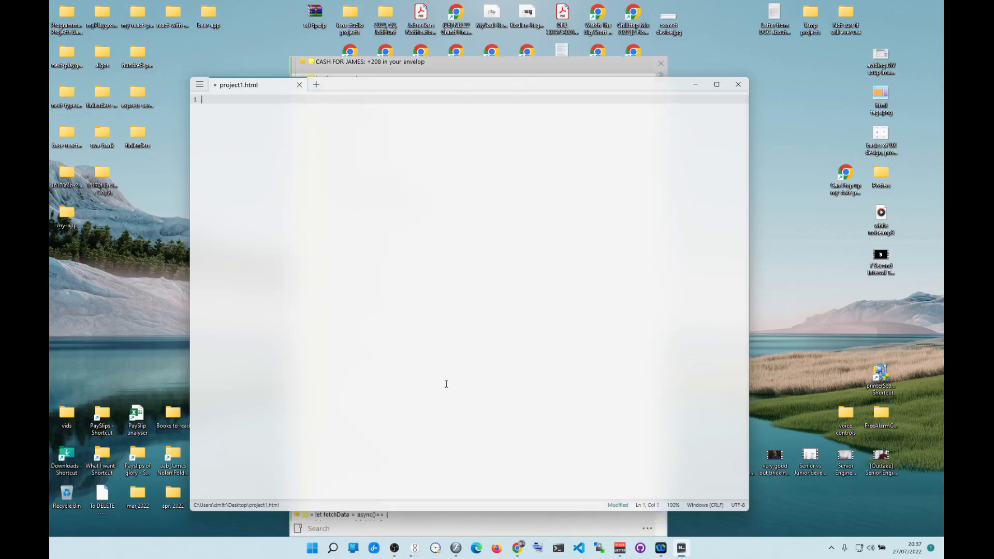
{"action": "left_click", "coordinate": [400, 528]}
{"action": "type", "text": "html"}
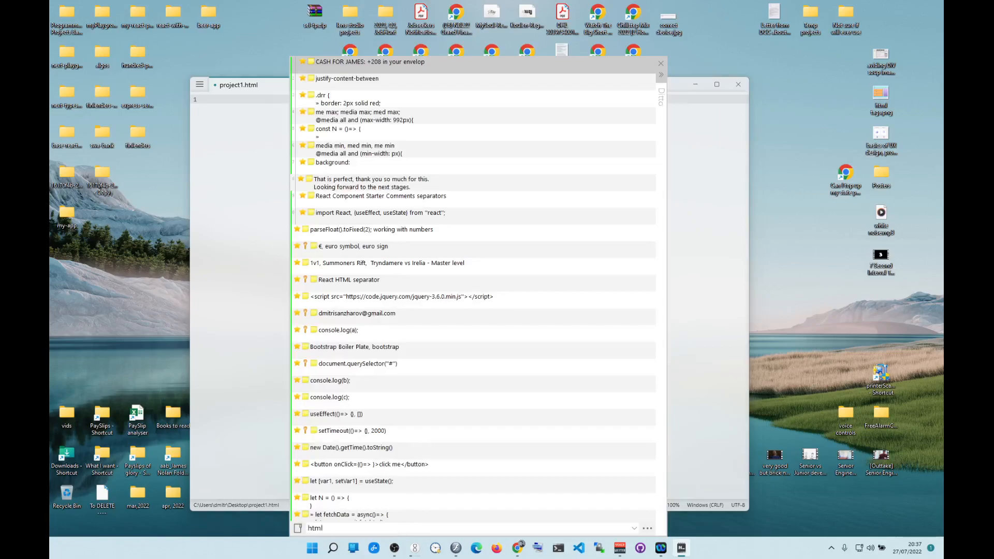
{"action": "double_click", "coordinate": [392, 103]}
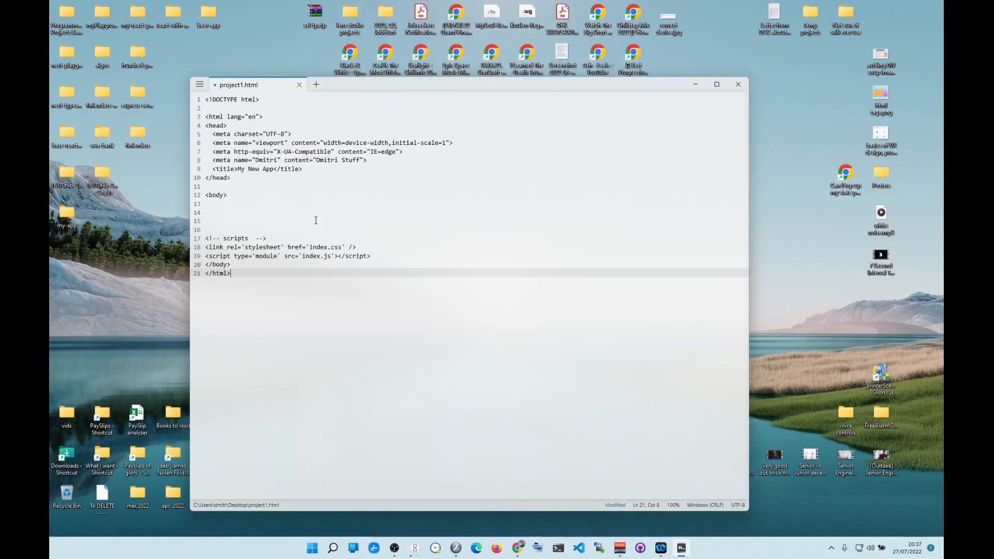
Add <h1>Hello world</h1> on a new line inside the body, save project1.html and close the editor.
{"action": "left_click", "coordinate": [241, 206]}
{"action": "key", "text": "Return"}
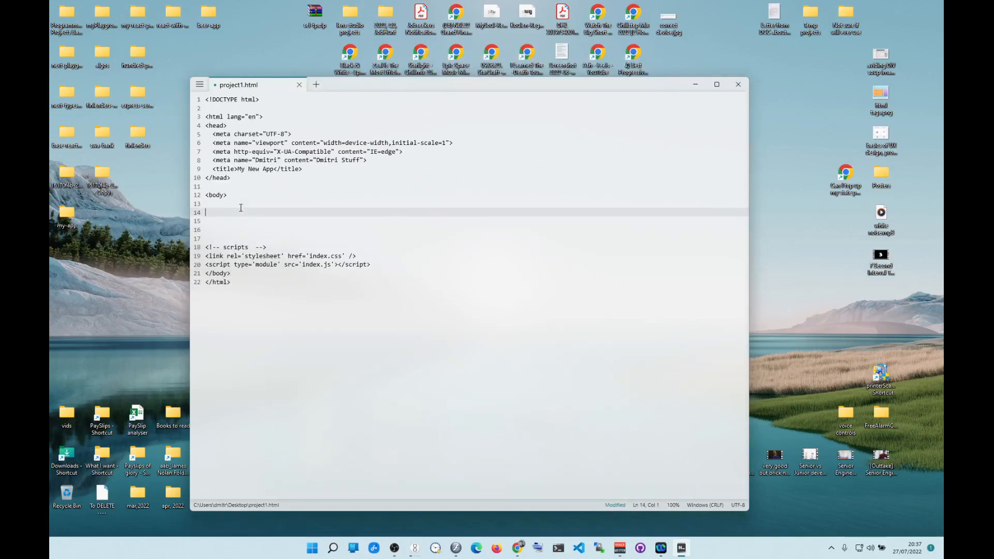
{"action": "type", "text": "<h1>Hello world</h1>"}
{"action": "key", "text": "ctrl+s"}
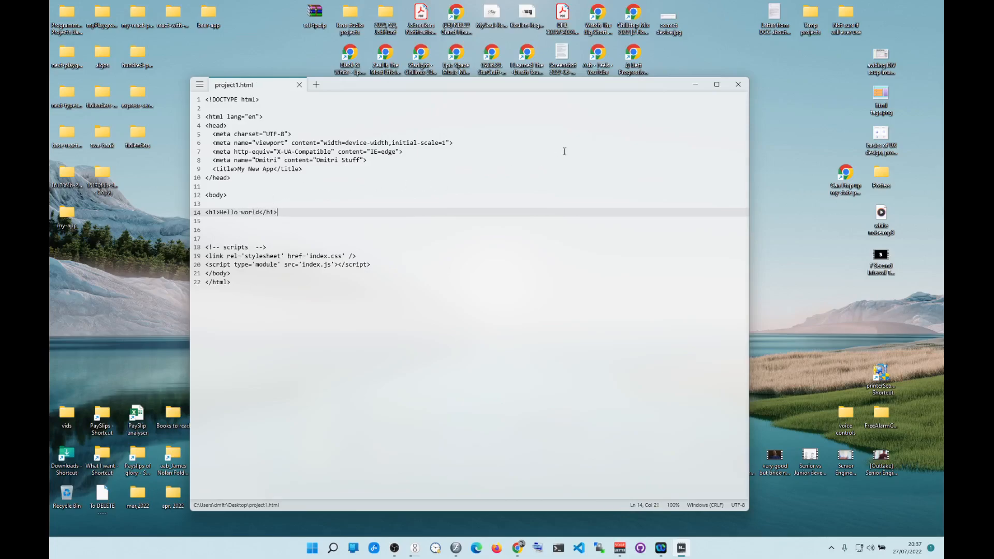
{"action": "left_click", "coordinate": [738, 84]}
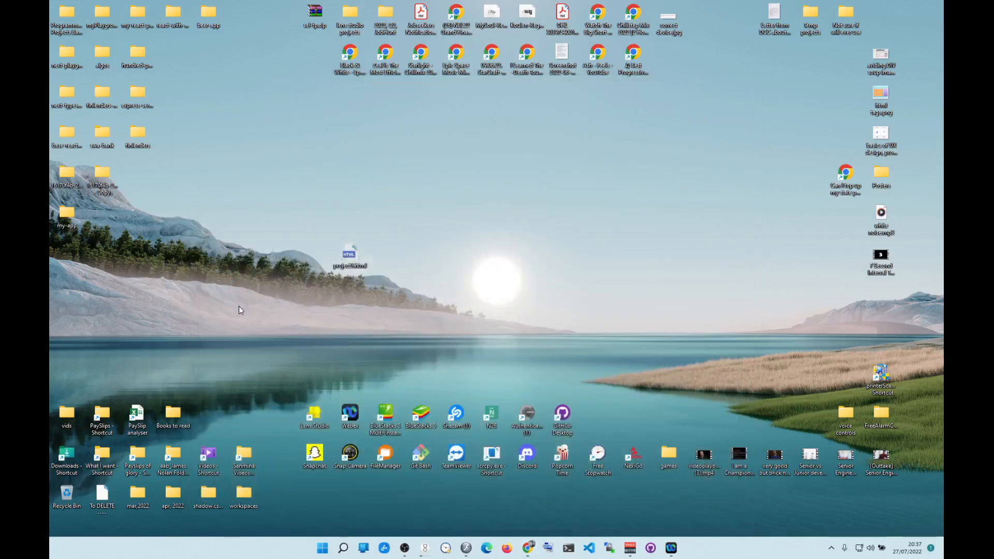
Create a new desktop folder named "project 1".
{"action": "right_click", "coordinate": [239, 306]}
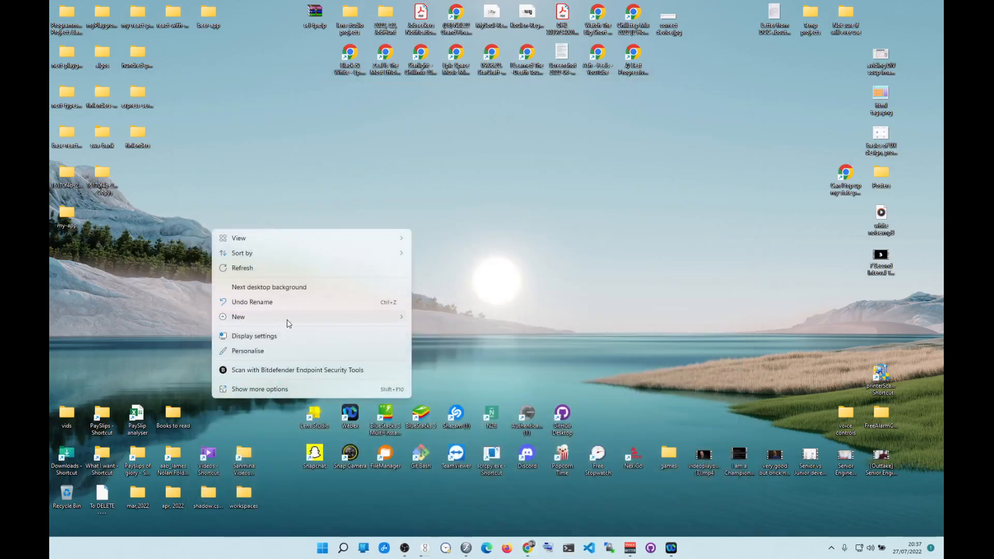
{"action": "mouse_move", "coordinate": [287, 319]}
{"action": "left_click", "coordinate": [441, 320]}
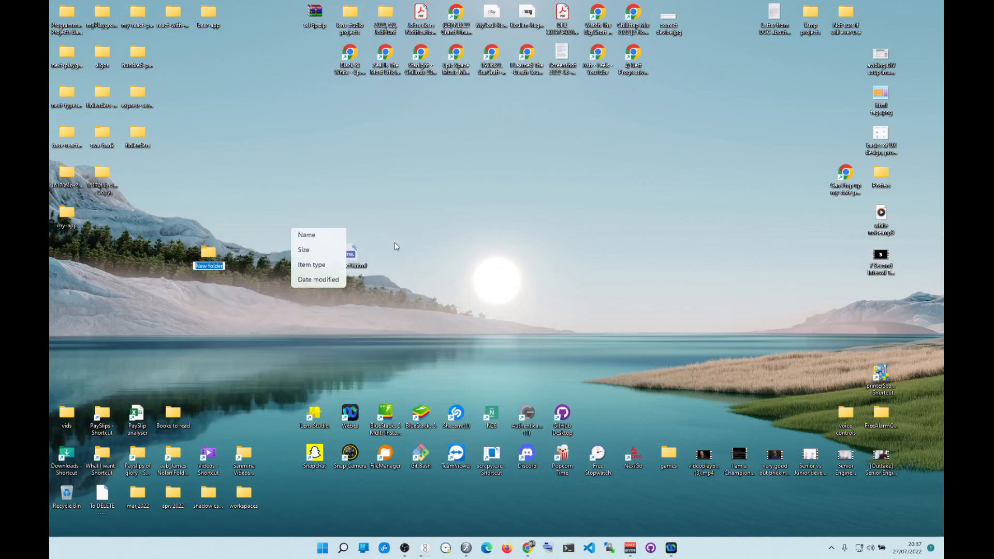
{"action": "type", "text": "project 1"}
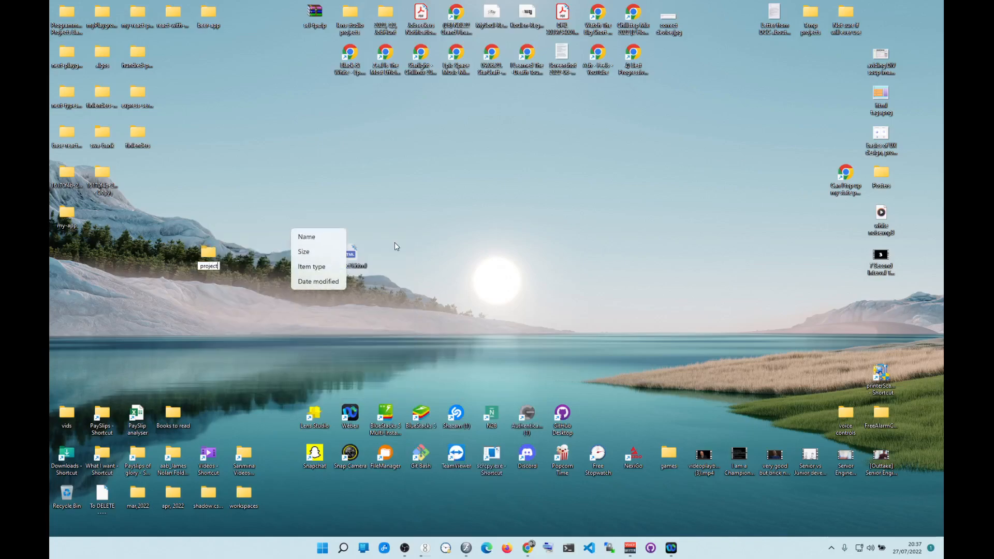
{"action": "key", "text": "Return"}
Move project1.html into the project 1 folder and place the folder below my-app on the desktop.
{"action": "left_click_drag", "start_coordinate": [356, 264], "coordinate": [75, 250]}
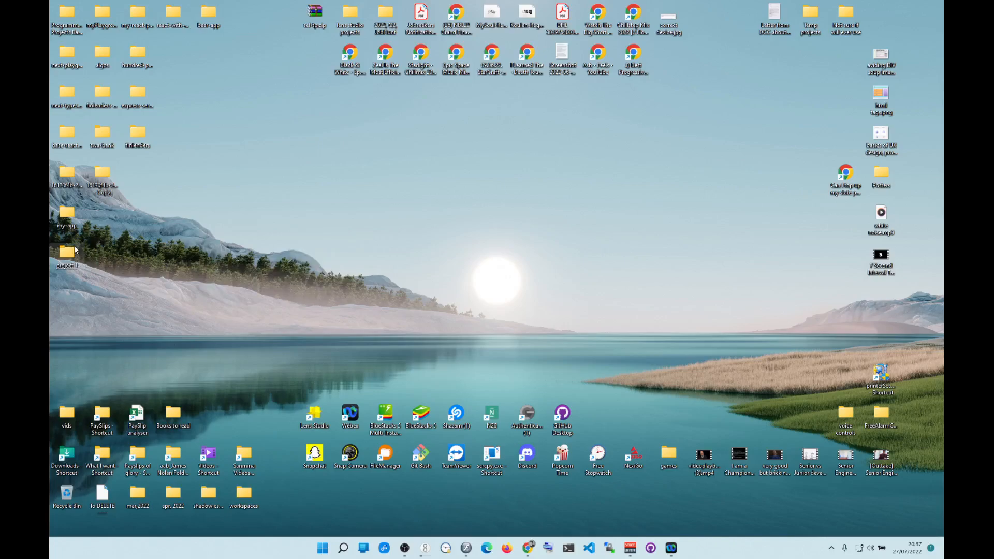
{"action": "right_click", "coordinate": [74, 248]}
{"action": "left_click", "coordinate": [251, 345]}
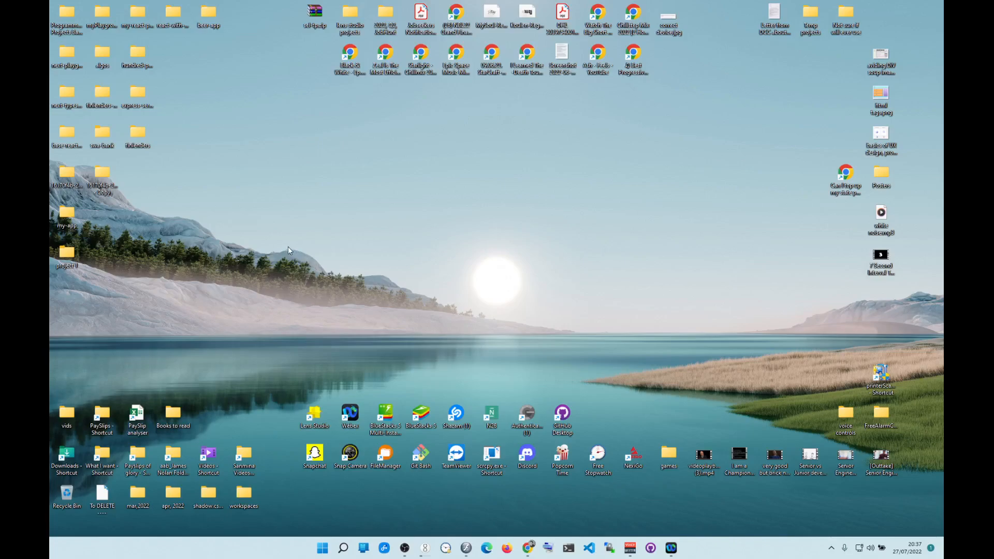
Open the project 1 folder in Visual Studio Code and clear away the Get Started page and the GitHub explorer sections.
{"action": "right_click", "coordinate": [67, 262]}
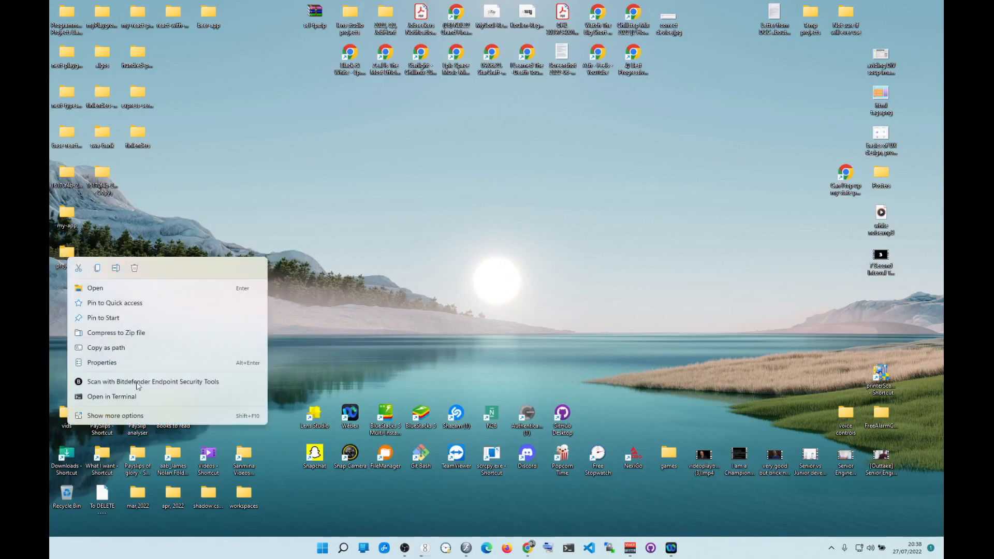
{"action": "left_click", "coordinate": [132, 417]}
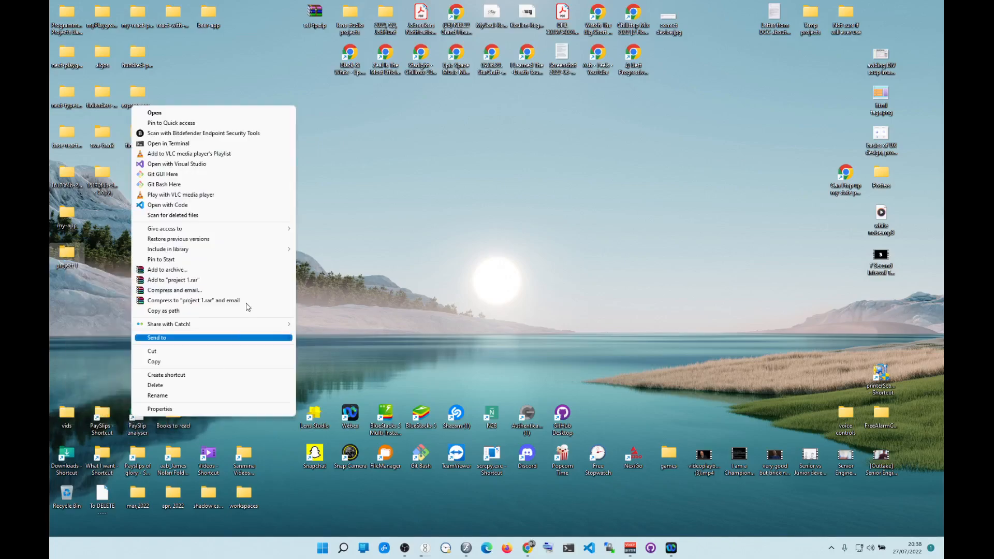
{"action": "left_click", "coordinate": [190, 206]}
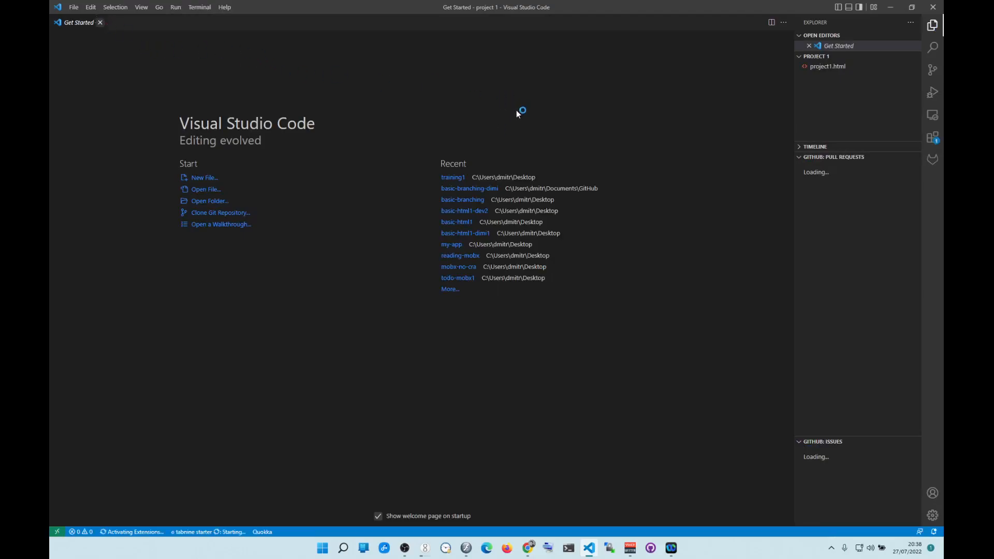
{"action": "key", "text": "ctrl+w"}
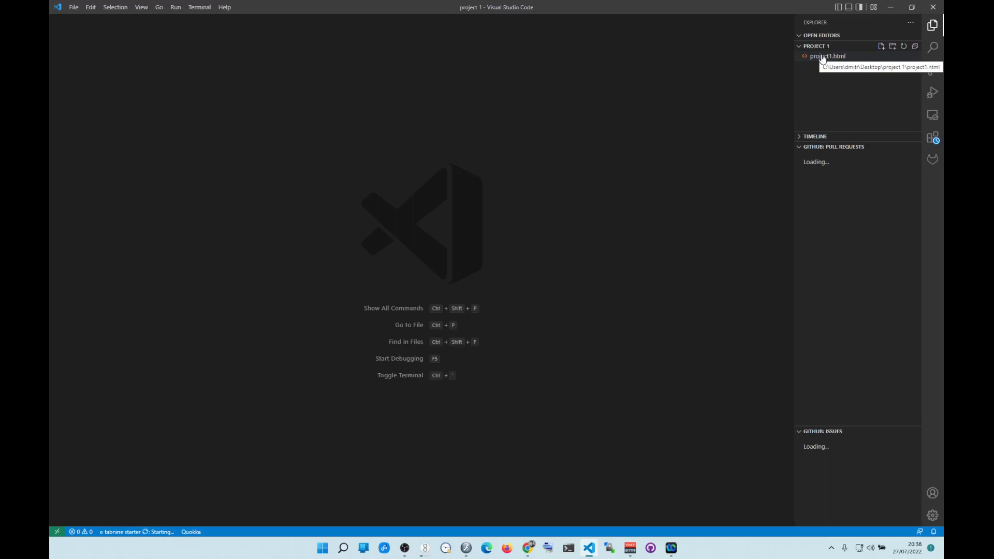
{"action": "left_click", "coordinate": [800, 148]}
{"action": "left_click", "coordinate": [801, 158]}
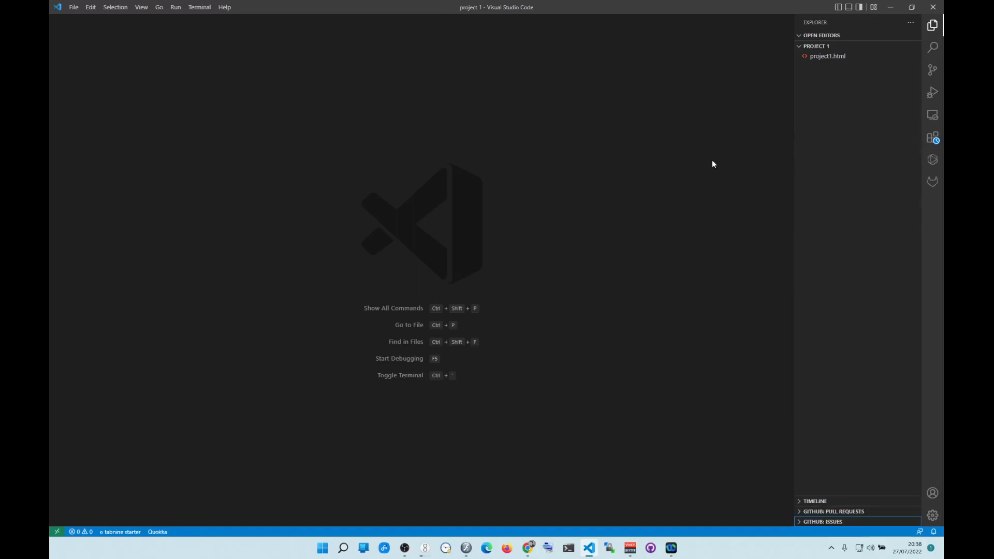
Open project1.html in the editor, preview it in the browser and return to the code.
{"action": "left_click", "coordinate": [828, 57]}
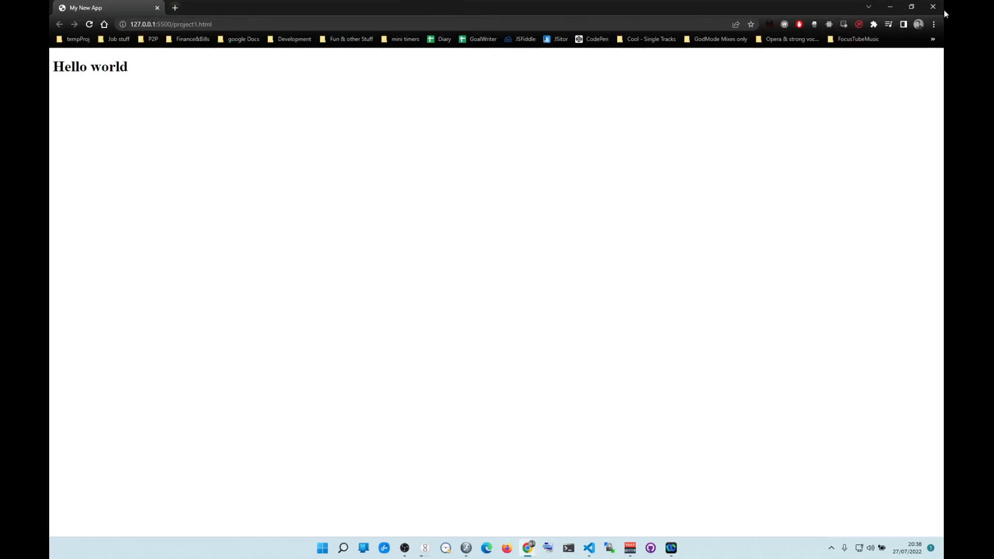
{"action": "left_click", "coordinate": [933, 6]}
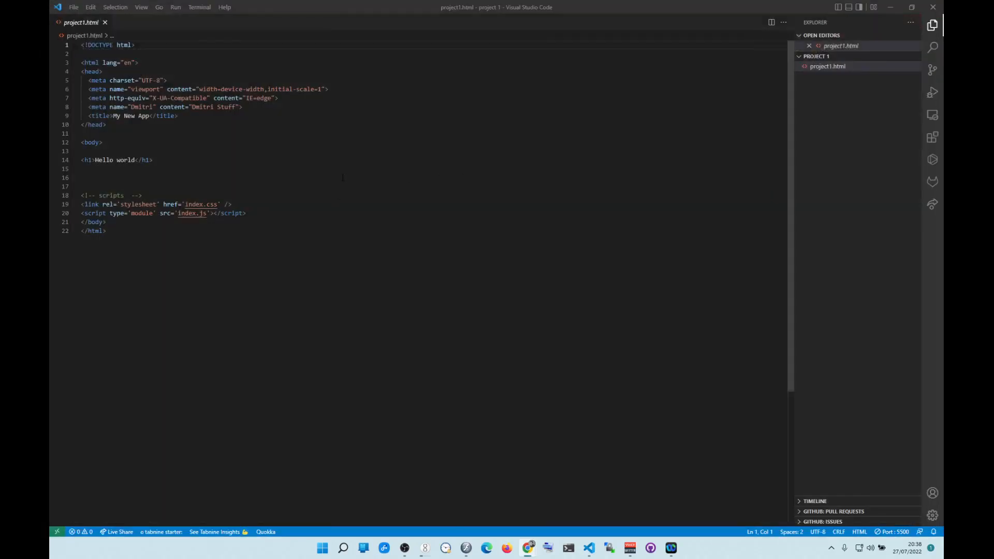
{"action": "left_click", "coordinate": [209, 167]}
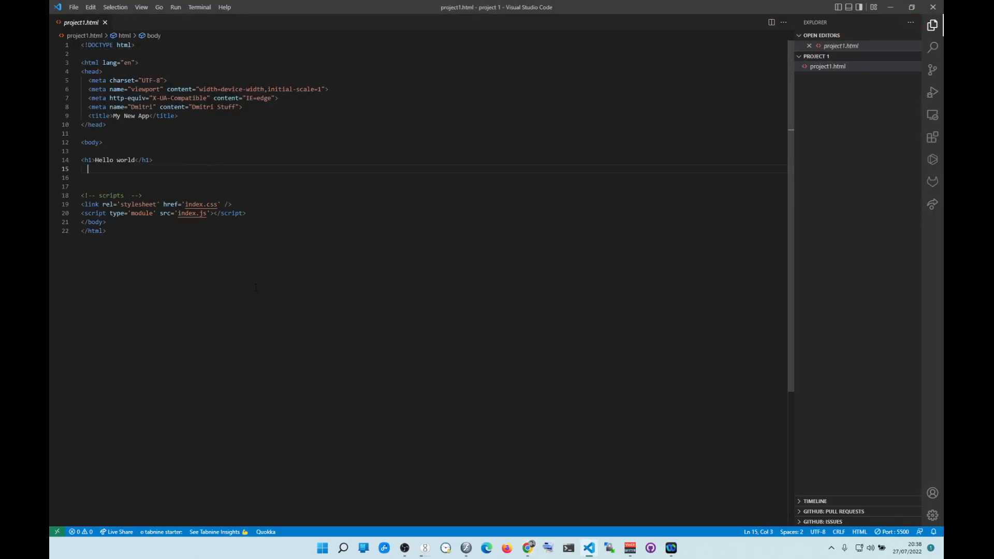
Open a new terminal in the project 1 folder and put the cursor back in project1.html.
{"action": "left_click", "coordinate": [199, 8]}
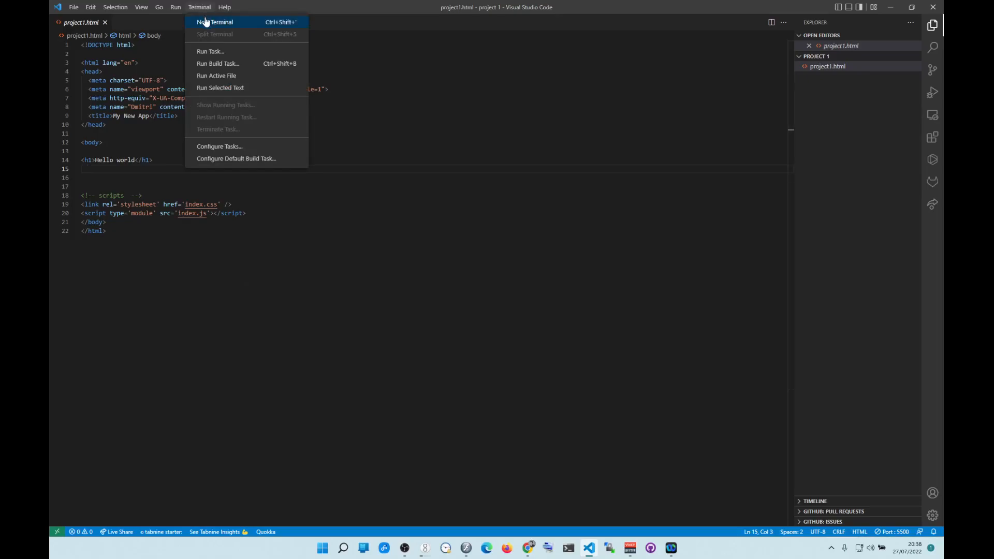
{"action": "left_click", "coordinate": [206, 22]}
{"action": "left_click", "coordinate": [314, 279]}
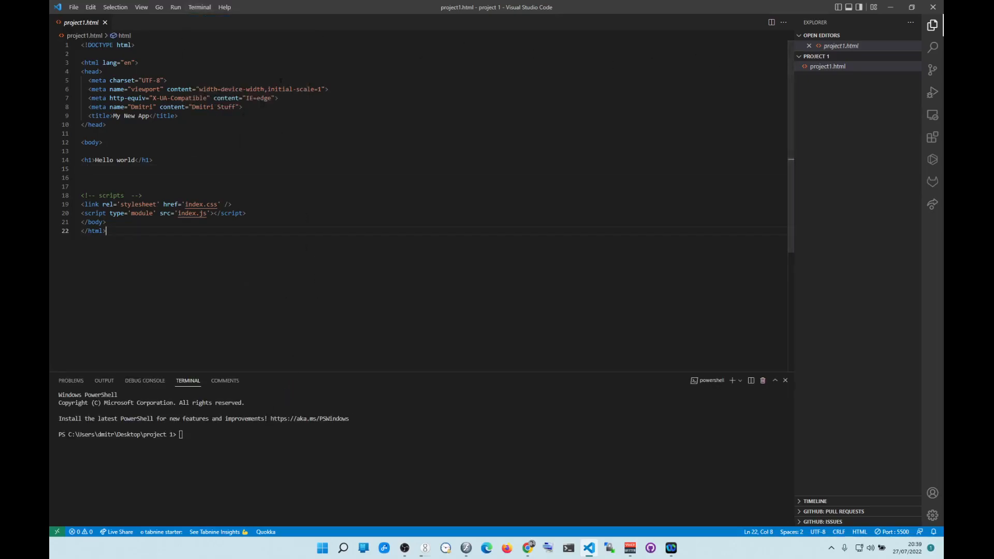
Switch to GitHub in Chrome and create a new public repository named project1 from the account's repositories page.
{"action": "key", "text": "alt+Tab"}
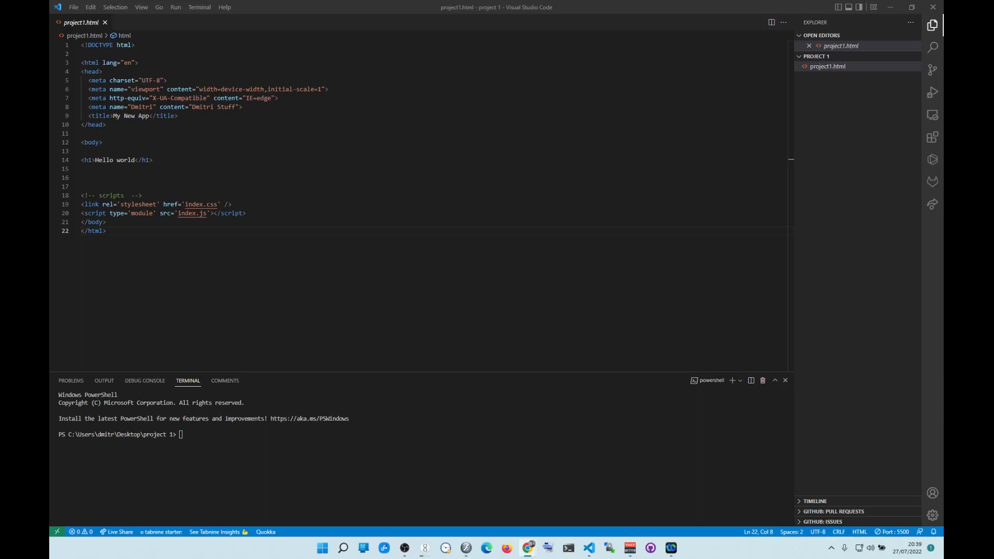
{"action": "key", "text": "alt+Tab"}
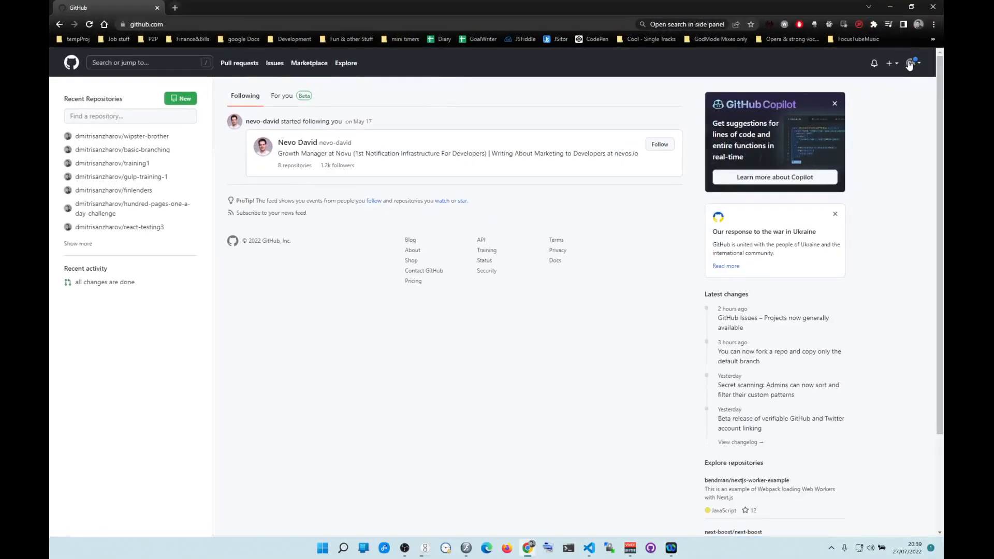
{"action": "left_click", "coordinate": [909, 64]}
{"action": "left_click", "coordinate": [867, 147]}
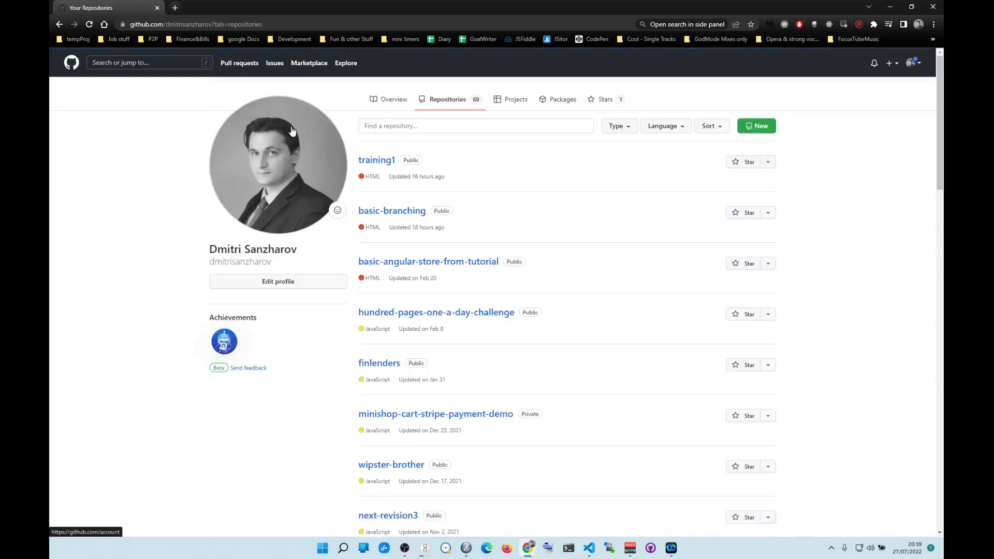
{"action": "left_click", "coordinate": [756, 127]}
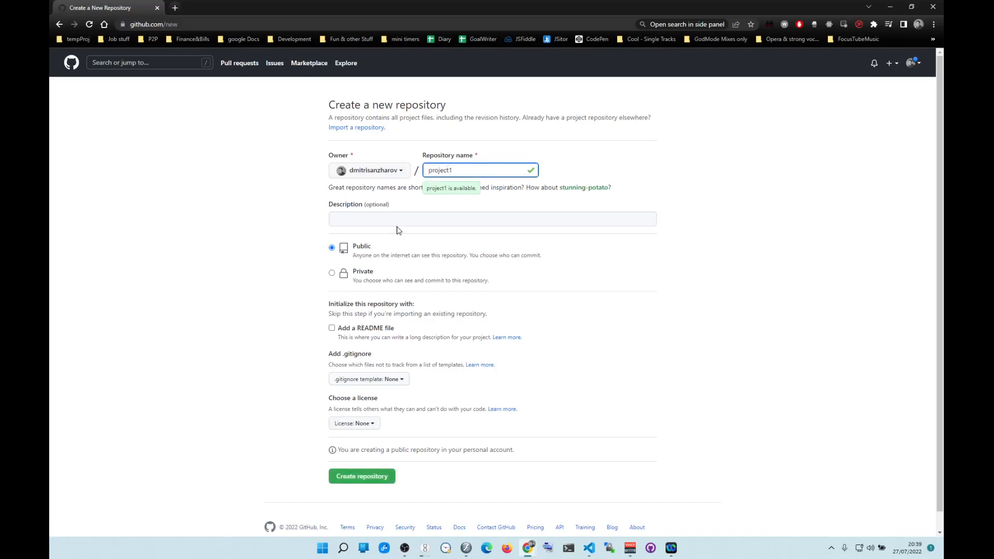
{"action": "left_click", "coordinate": [342, 478]}
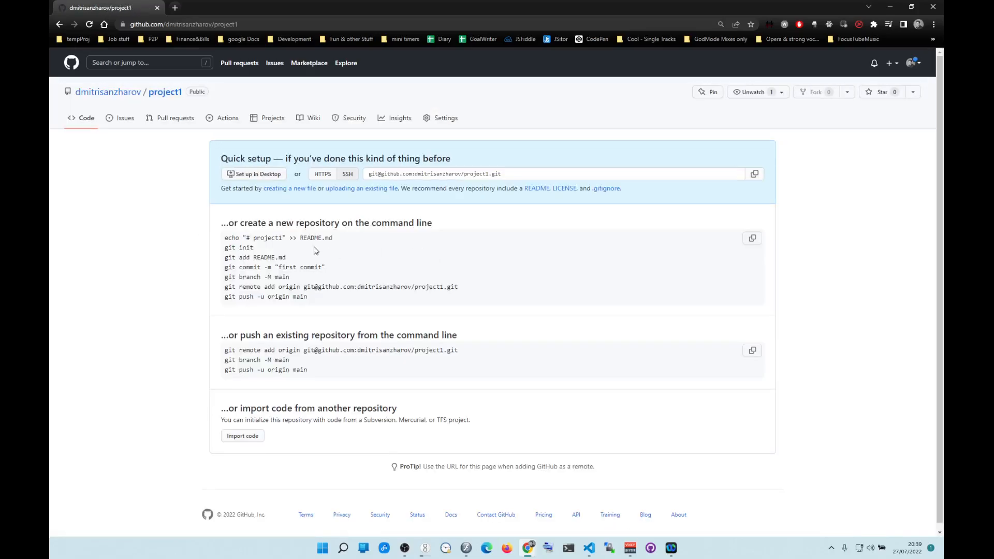
Open the new repository's file upload page and open the project 1 desktop folder alongside the browser.
{"action": "left_click_drag", "start_coordinate": [317, 301], "coordinate": [221, 249]}
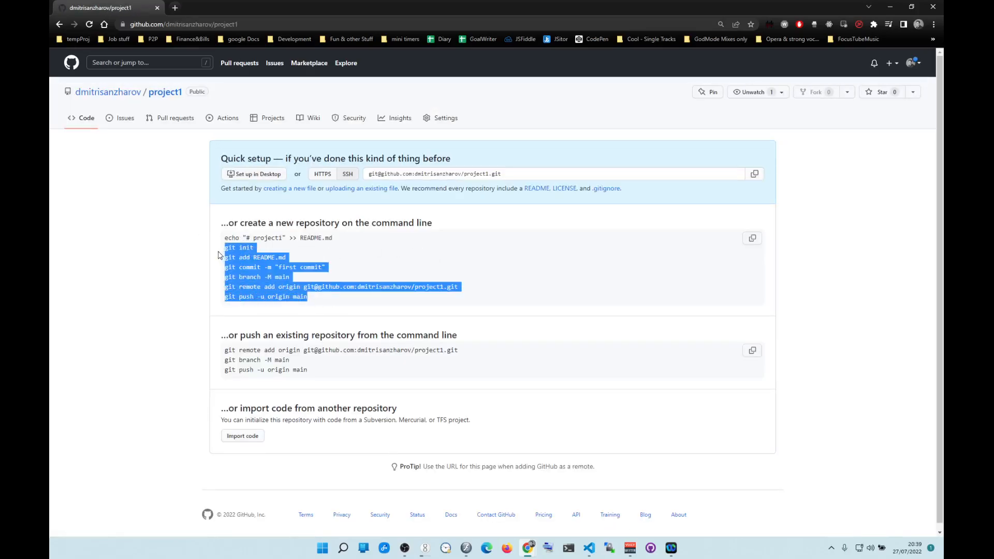
{"action": "left_click", "coordinate": [153, 258]}
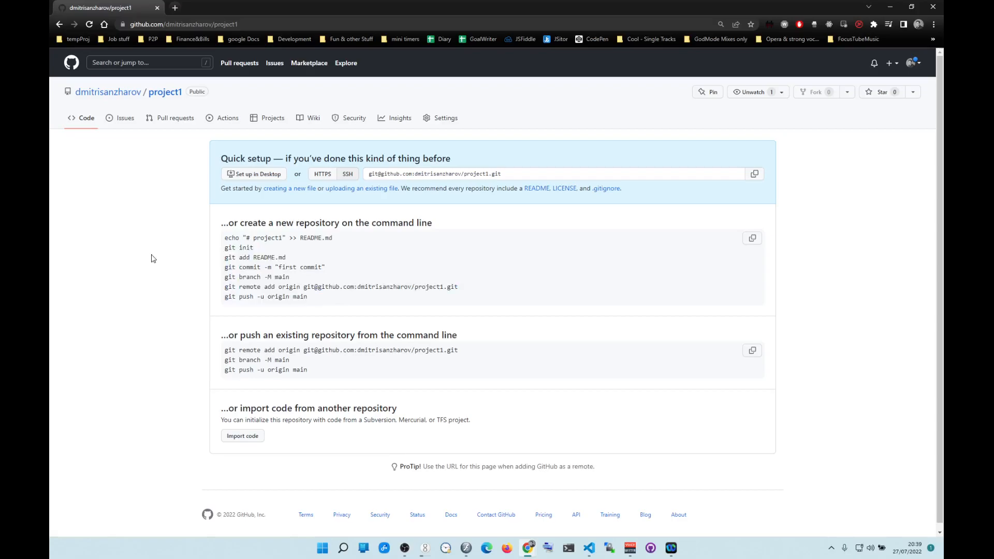
{"action": "left_click", "coordinate": [367, 189]}
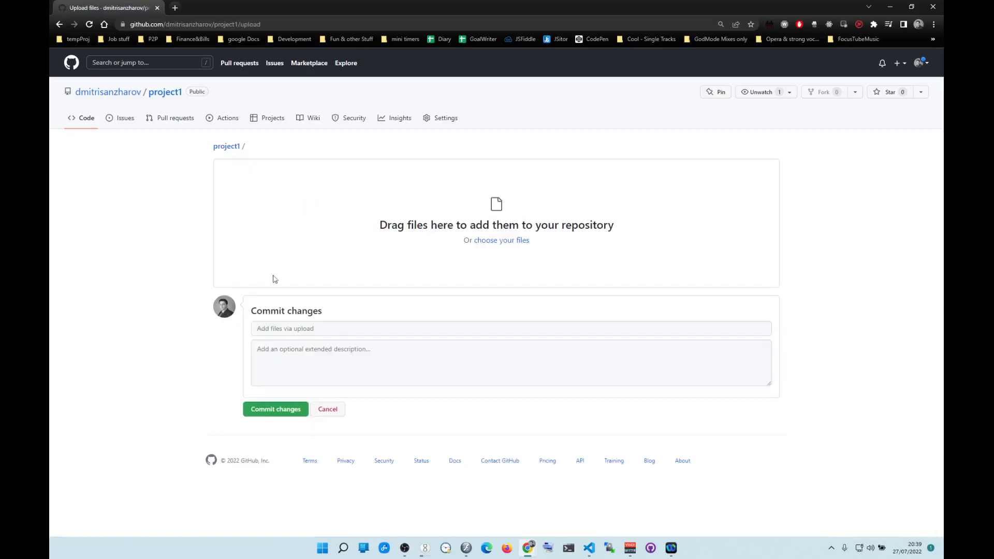
{"action": "left_click_drag", "start_coordinate": [292, 2], "coordinate": [457, 86]}
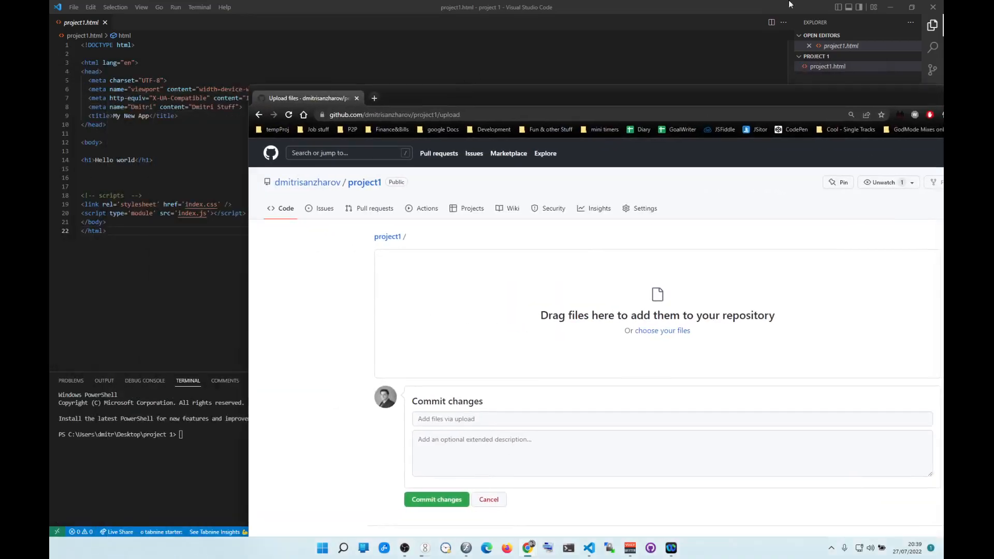
{"action": "left_click", "coordinate": [890, 7]}
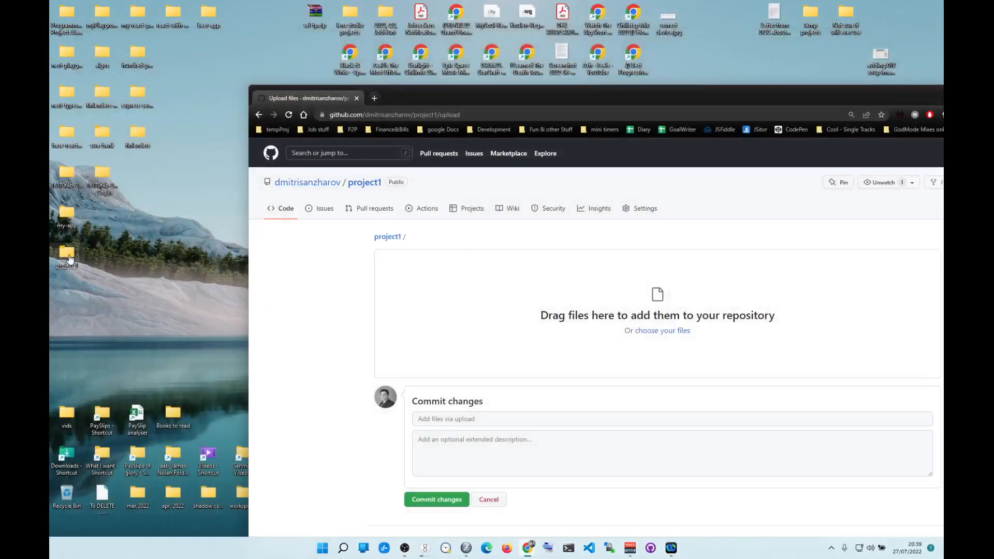
{"action": "left_click", "coordinate": [171, 275]}
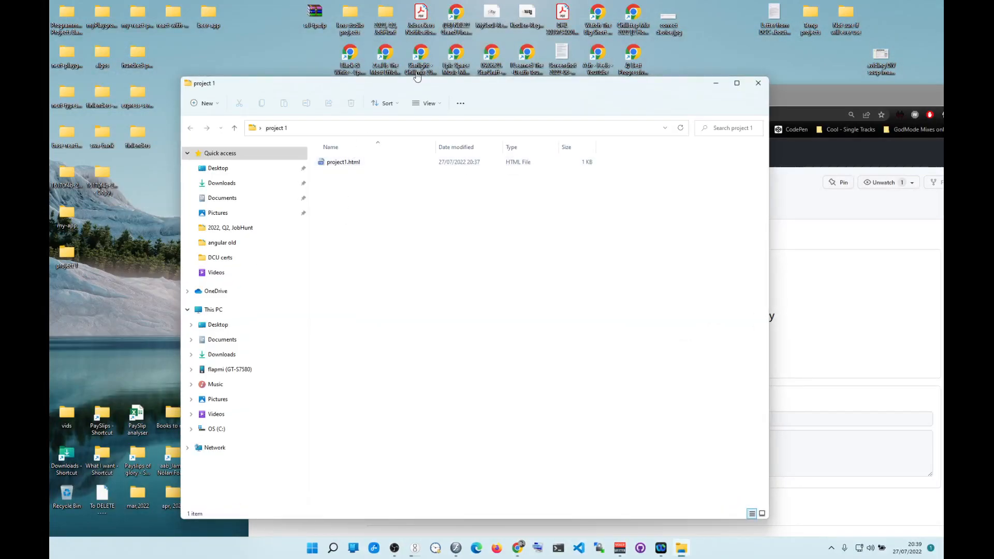
Upload project1.html from the folder to the repository, commit the changes and minimize the folder window.
{"action": "left_click_drag", "start_coordinate": [415, 83], "coordinate": [309, 380]}
{"action": "left_click_drag", "start_coordinate": [231, 454], "coordinate": [574, 313]}
{"action": "scroll", "coordinate": [508, 351], "scroll_direction": "down", "scroll_amount": 1}
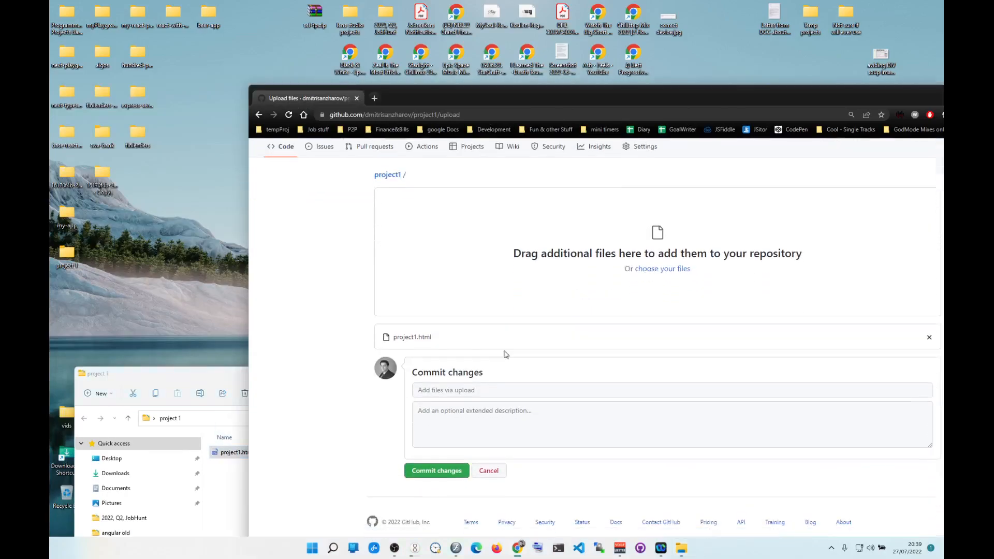
{"action": "left_click", "coordinate": [436, 467]}
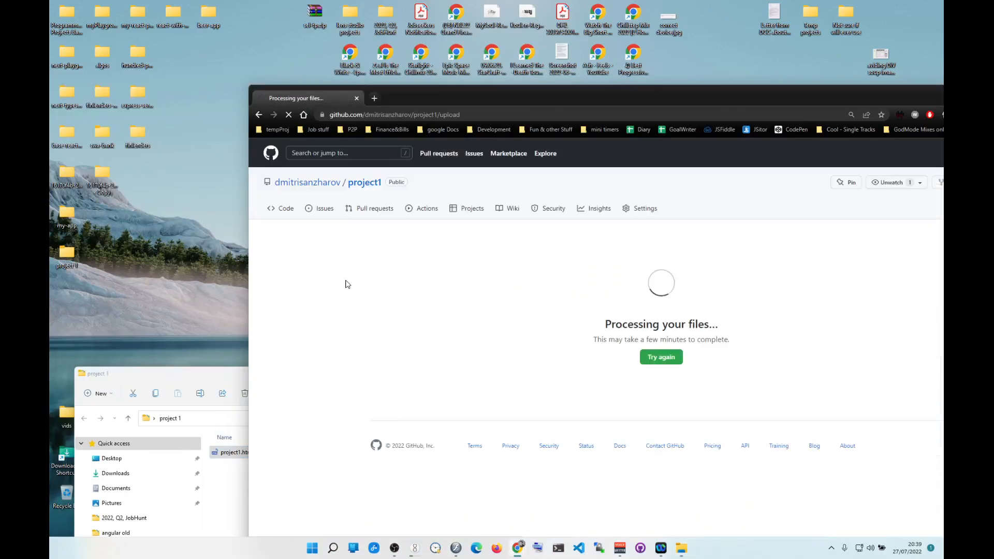
{"action": "left_click", "coordinate": [206, 373]}
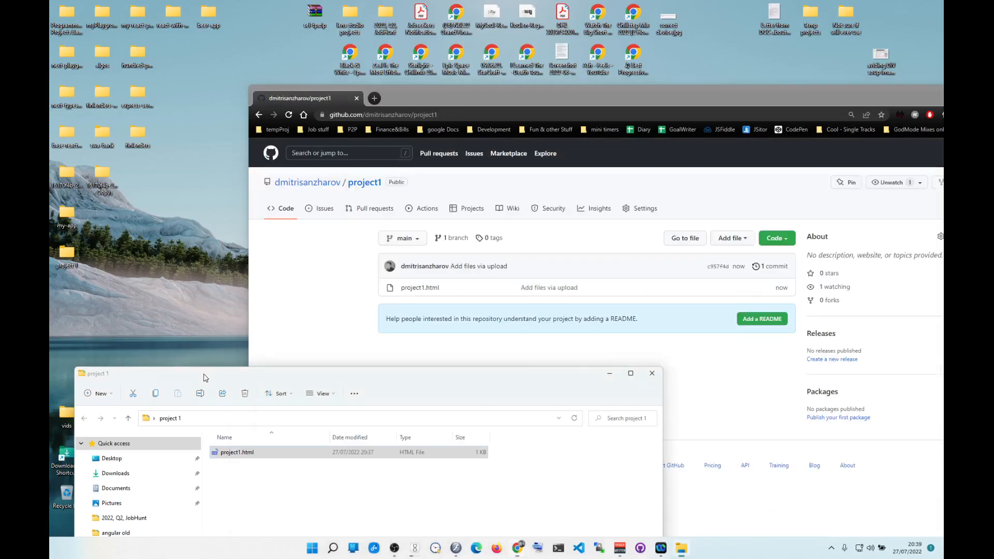
{"action": "left_click", "coordinate": [609, 373]}
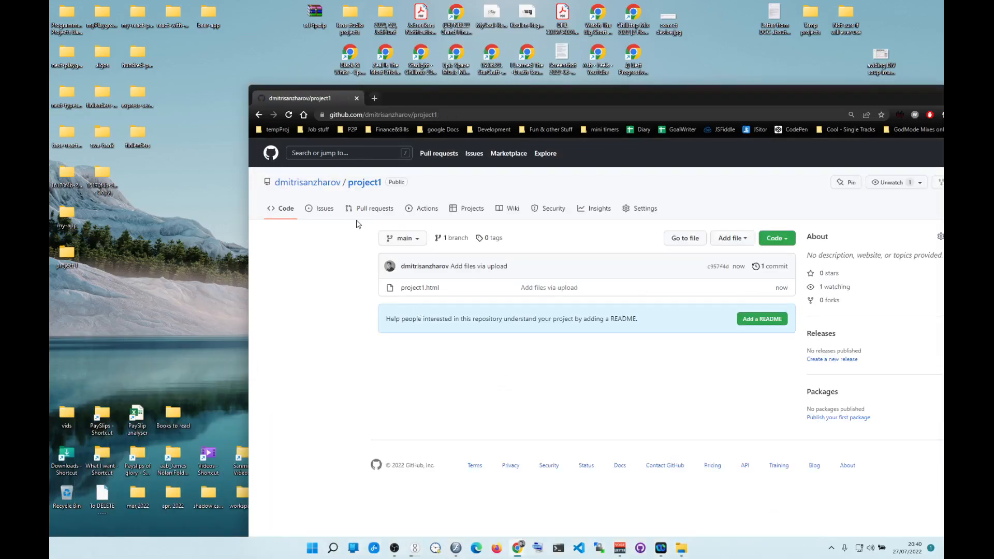
Inspect the Hello world heading in the uploaded project1.html and return to the repository's main page.
{"action": "left_click", "coordinate": [420, 288]}
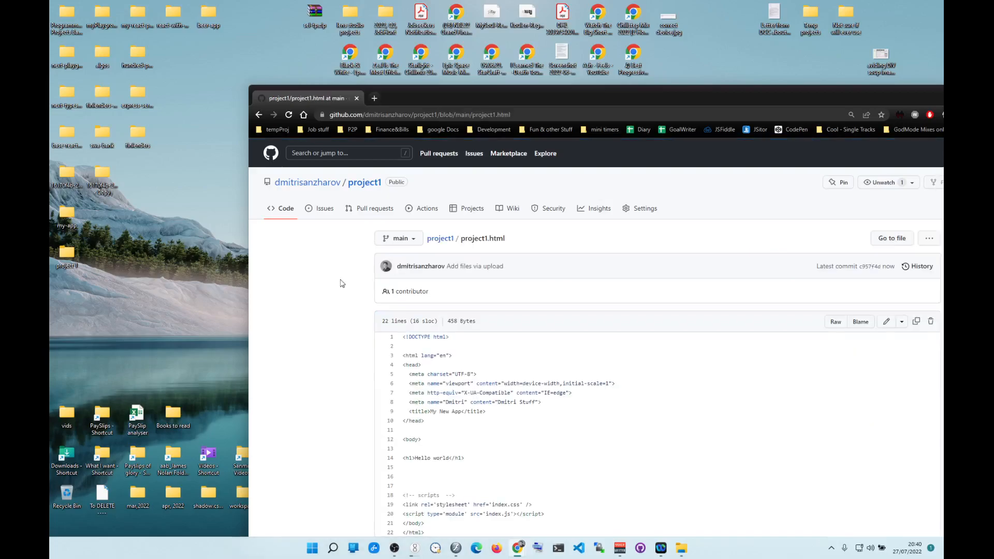
{"action": "double_click", "coordinate": [588, 92]}
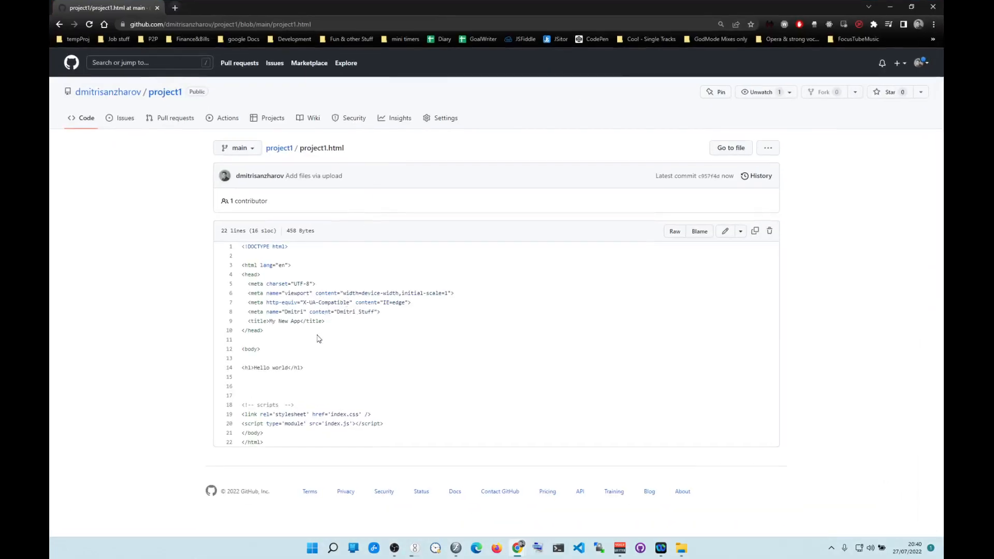
{"action": "left_click_drag", "start_coordinate": [317, 368], "coordinate": [241, 368]}
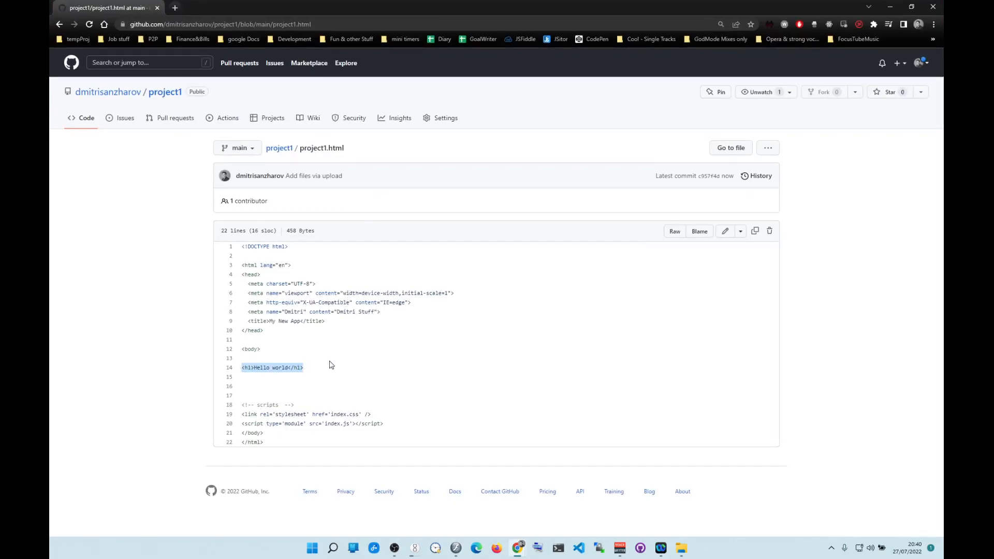
{"action": "left_click", "coordinate": [162, 93]}
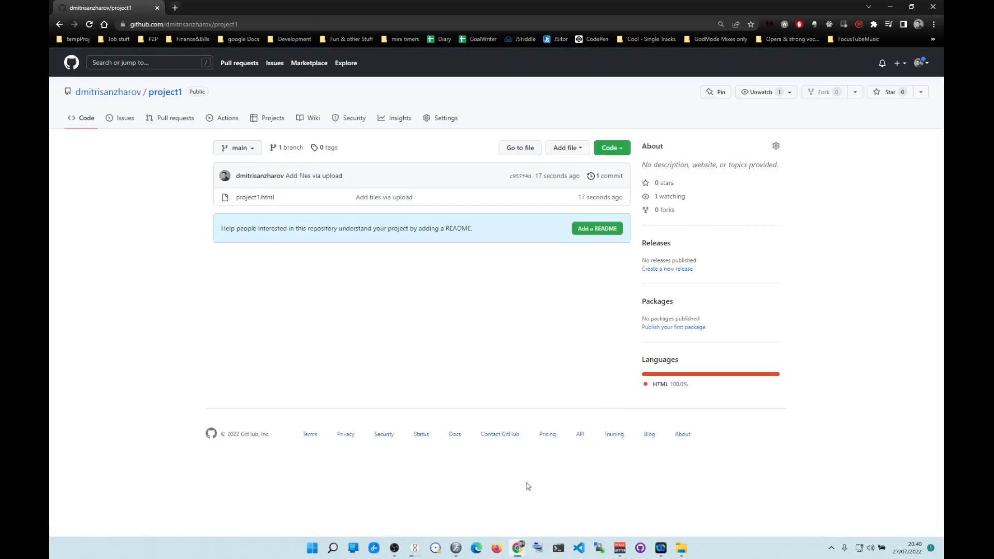
Move the Google Docs tab with the workflow table from the Paint browser window into the GitHub window.
{"action": "mouse_move", "coordinate": [520, 552]}
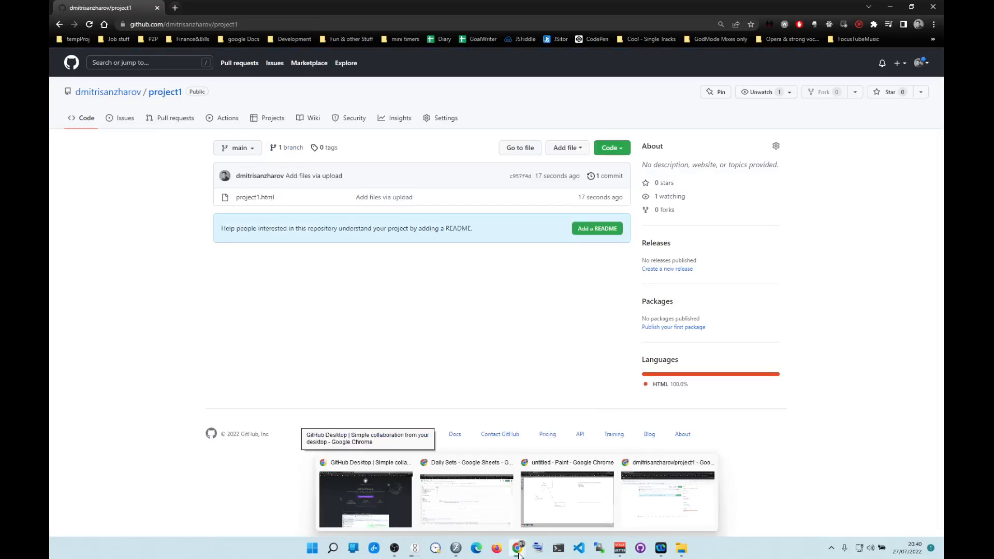
{"action": "left_click", "coordinate": [569, 489]}
{"action": "left_click_drag", "start_coordinate": [375, 7], "coordinate": [362, 98]}
{"action": "left_click_drag", "start_coordinate": [120, 105], "coordinate": [210, 7]}
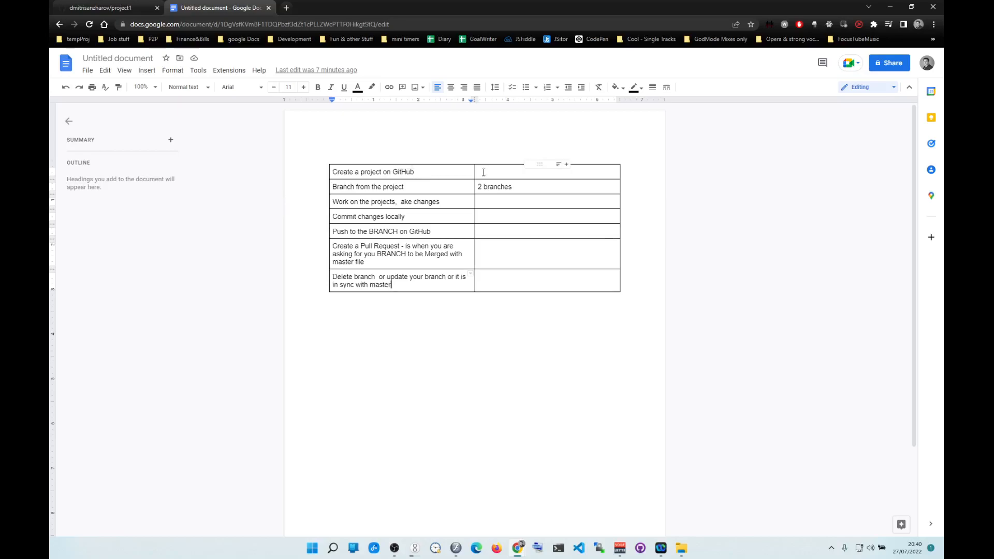
Try a yellow text highlight on the "Create a project on GitHub" row and remove it again.
{"action": "left_click_drag", "start_coordinate": [484, 170], "coordinate": [394, 171]}
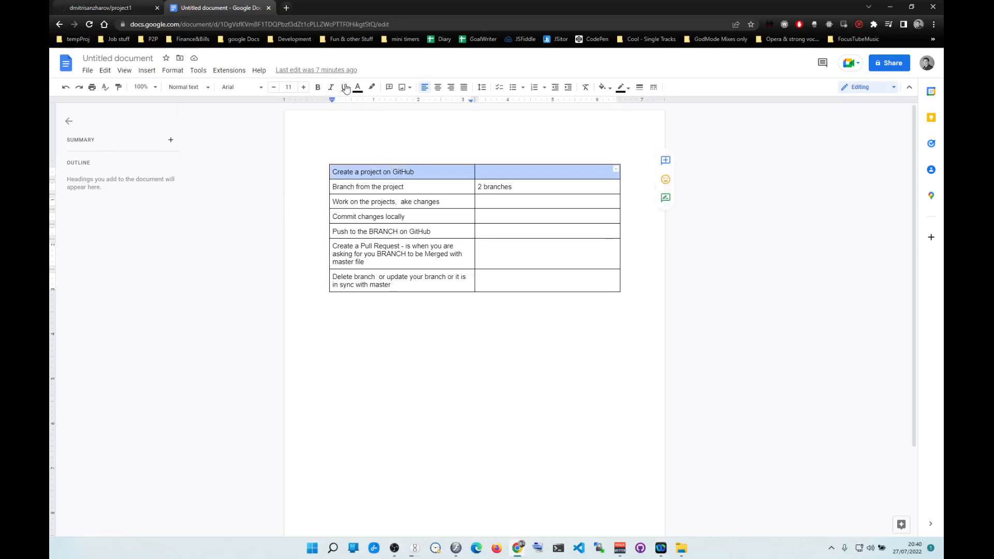
{"action": "left_click", "coordinate": [371, 87]}
{"action": "left_click", "coordinate": [405, 145]}
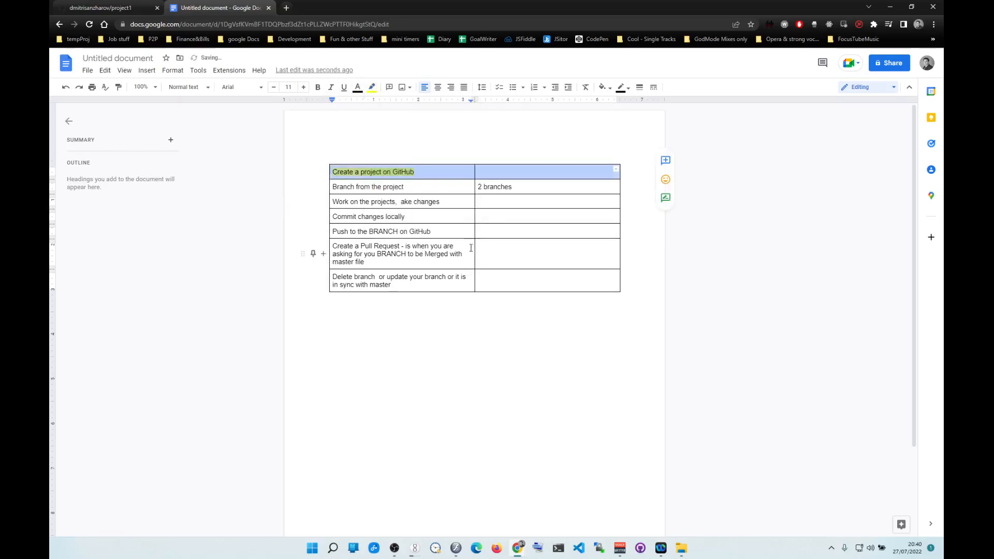
{"action": "left_click", "coordinate": [372, 87]}
{"action": "left_click", "coordinate": [426, 230]}
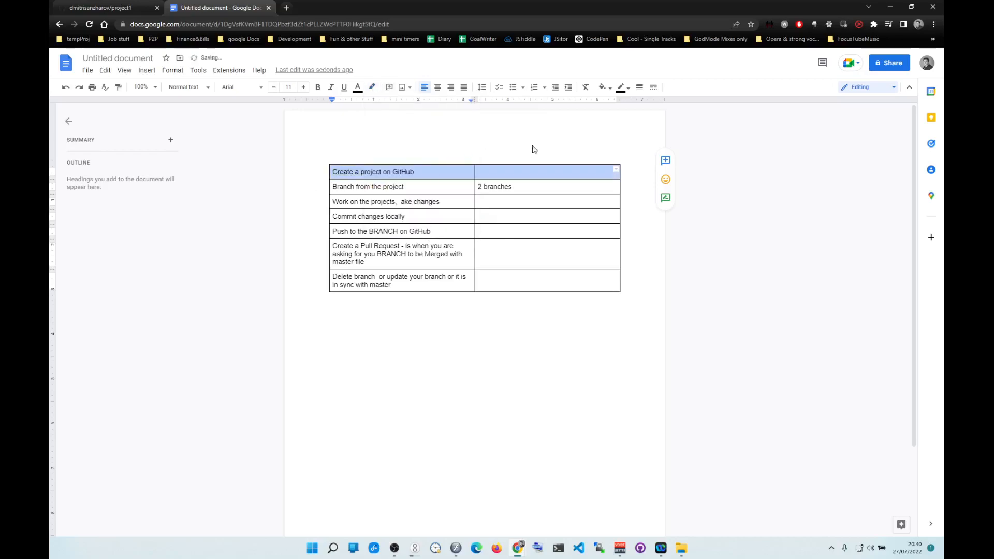
Shade the cells of the "Create a project on GitHub" row light yellow.
{"action": "left_click", "coordinate": [610, 88]}
{"action": "left_click", "coordinate": [637, 153]}
{"action": "left_click", "coordinate": [484, 135]}
Select the "Branch from the project" table row and create a branch named dev1 from main in the project1 repository.
{"action": "left_click_drag", "start_coordinate": [518, 188], "coordinate": [360, 187]}
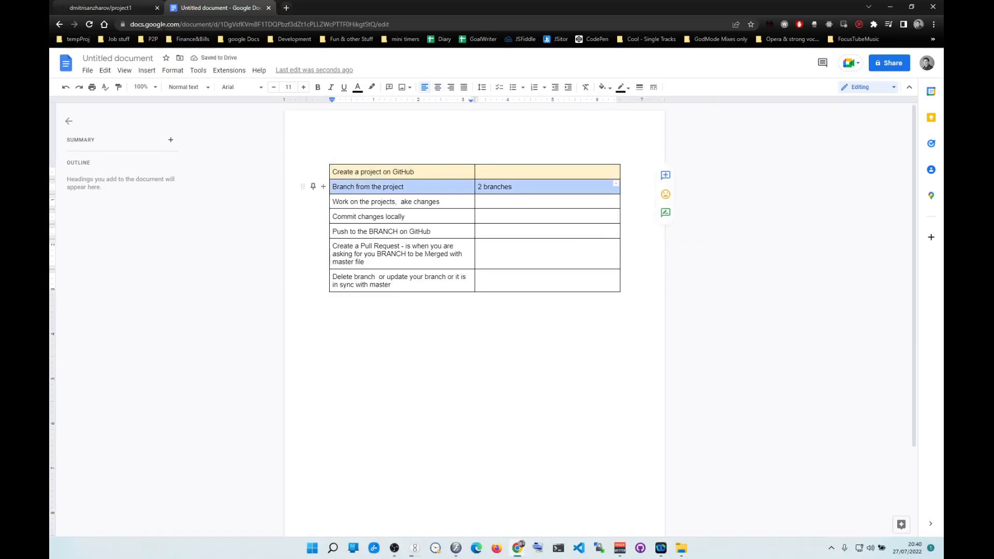
{"action": "left_click", "coordinate": [125, 8]}
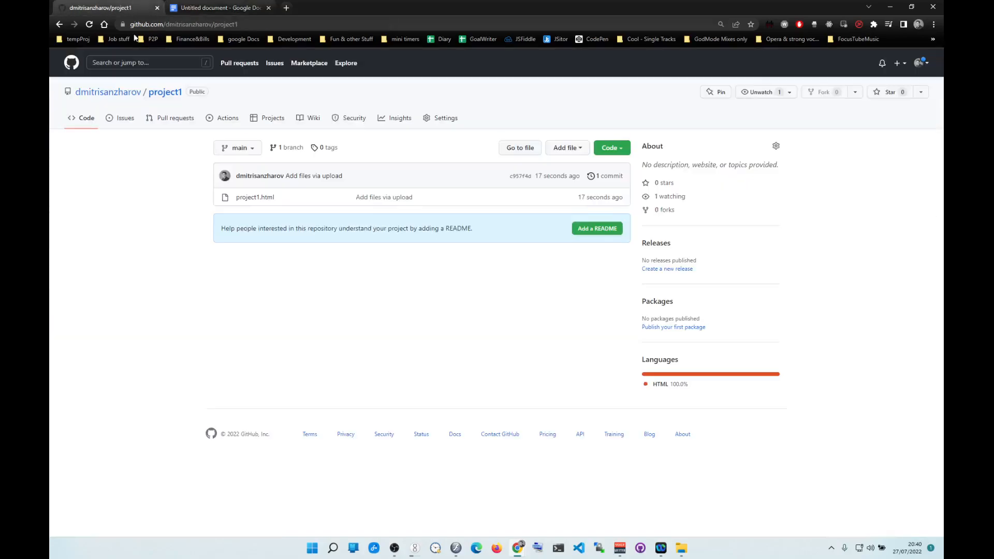
{"action": "left_click", "coordinate": [252, 151]}
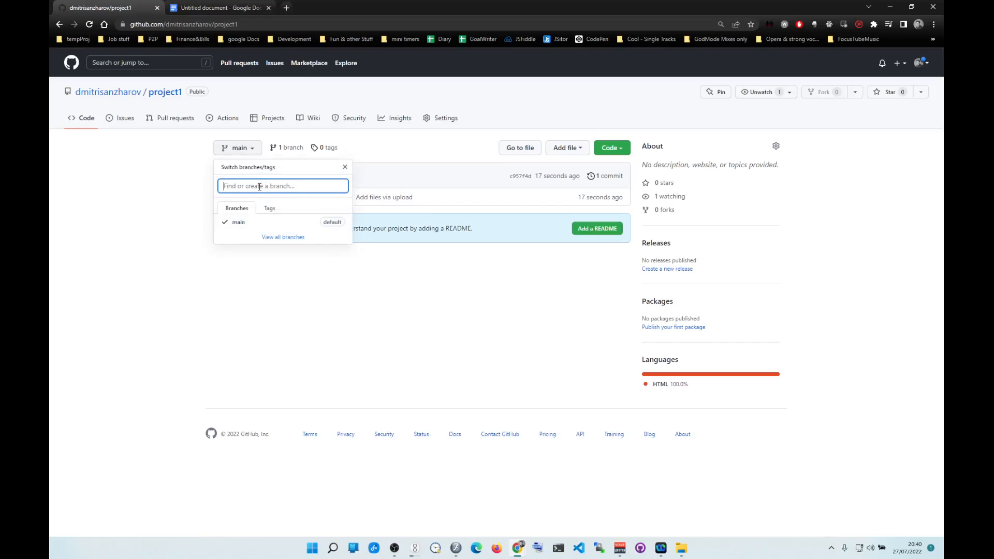
{"action": "type", "text": "dev1"}
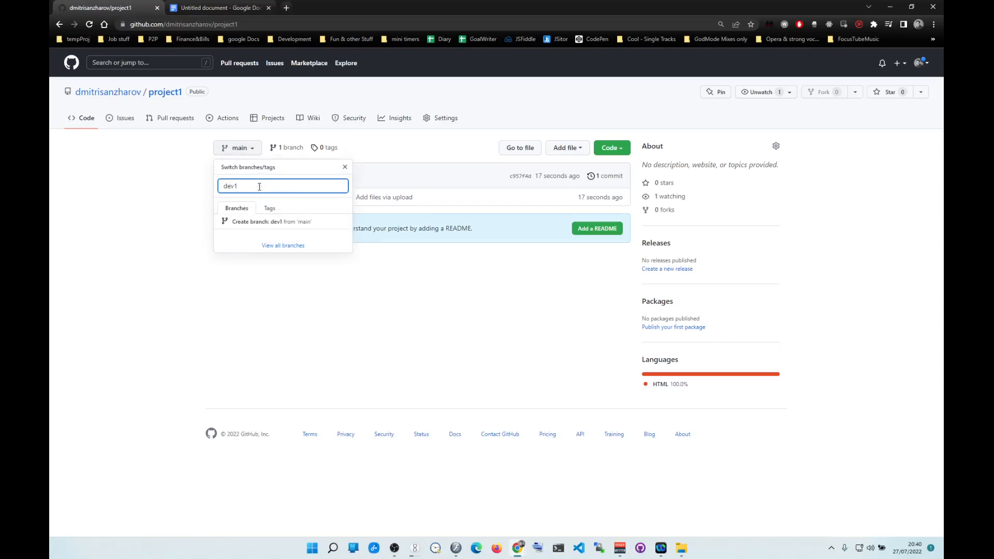
{"action": "left_click", "coordinate": [274, 222]}
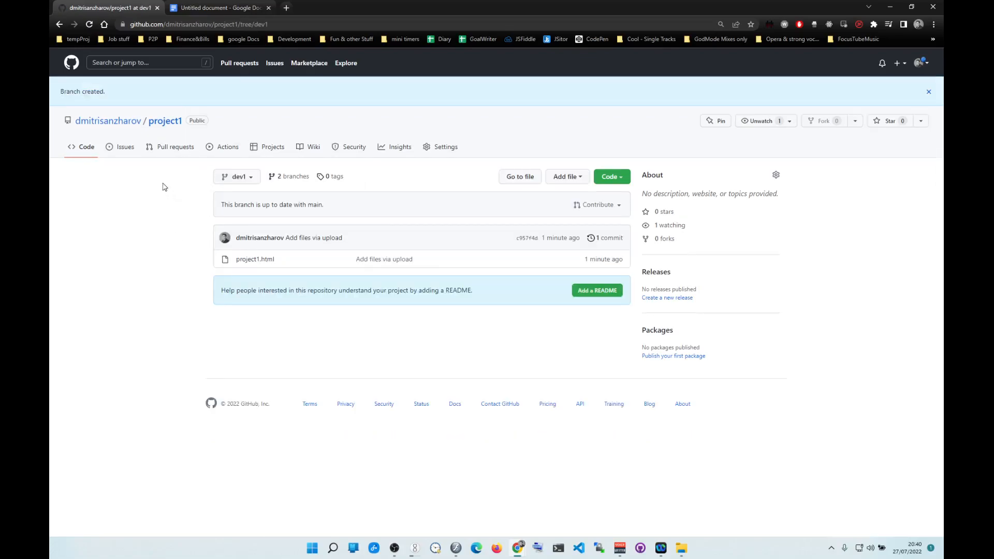
Create a second branch named dev2 from dev1 in the project1 repository.
{"action": "left_click", "coordinate": [240, 178]}
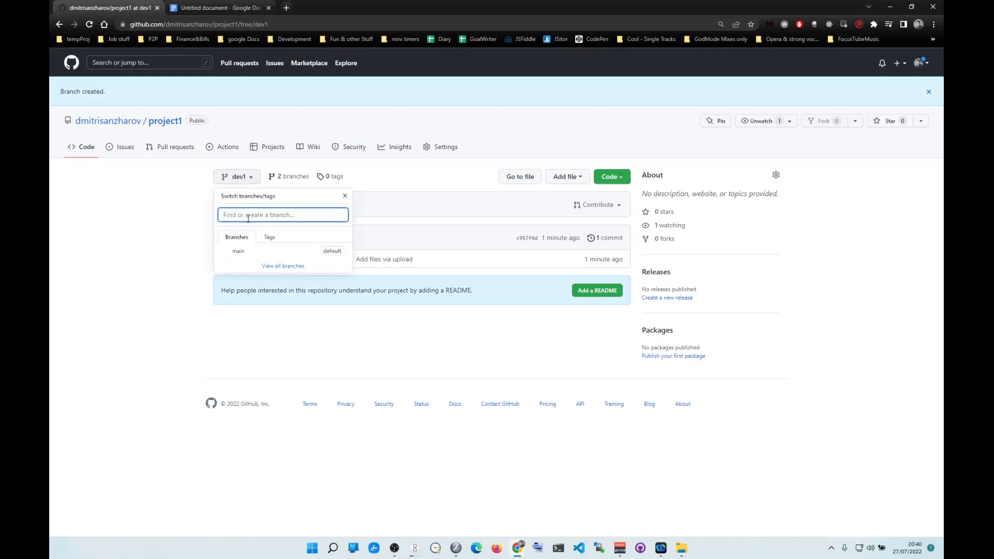
{"action": "type", "text": "dev2"}
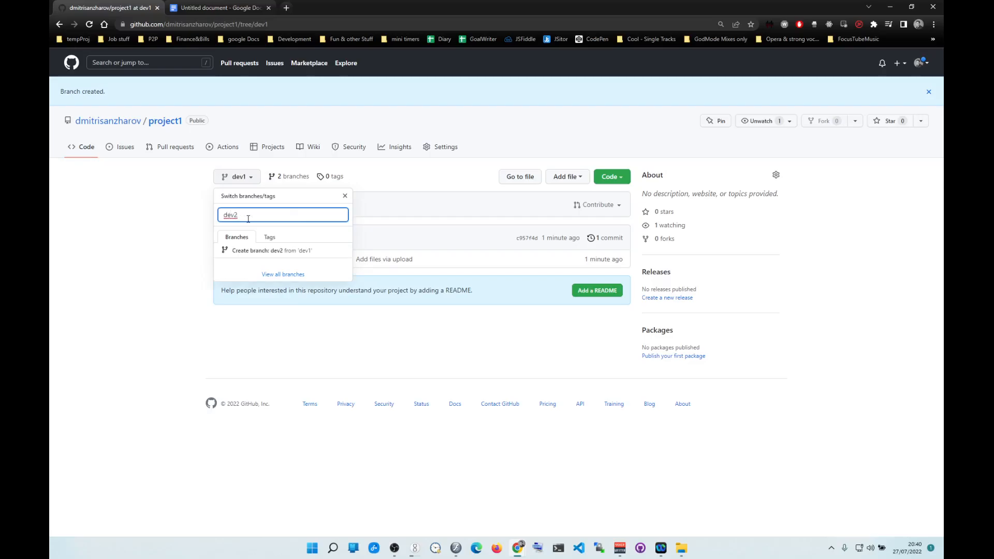
{"action": "left_click", "coordinate": [284, 250]}
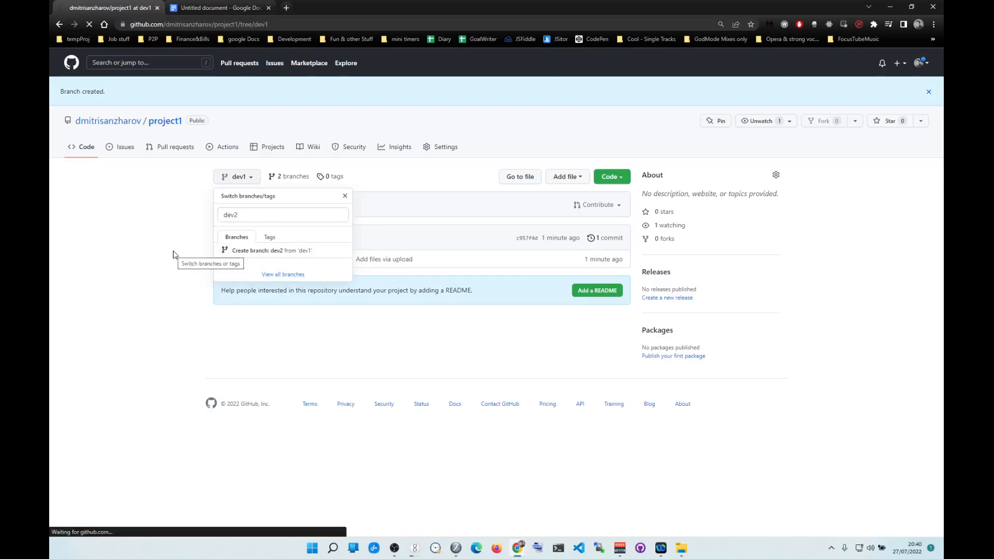
Switch the repository view to main and dev2 in turn, and finish on the dev1 branch.
{"action": "left_click", "coordinate": [254, 178]}
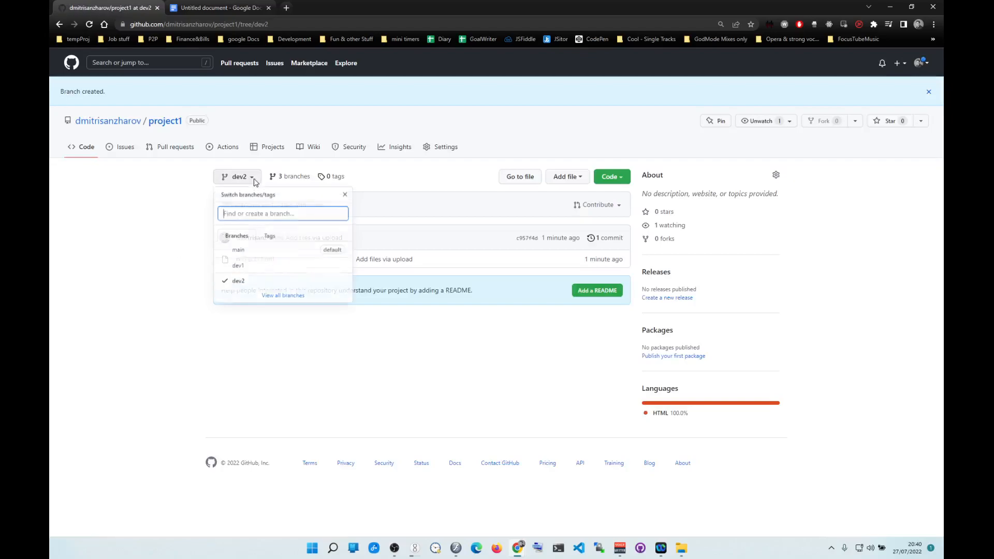
{"action": "left_click", "coordinate": [254, 251]}
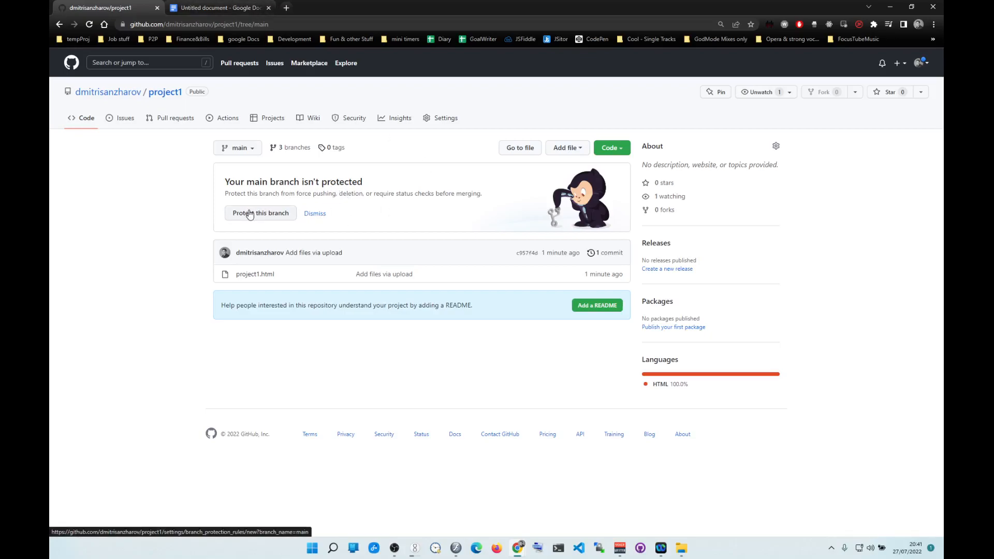
{"action": "left_click", "coordinate": [245, 150]}
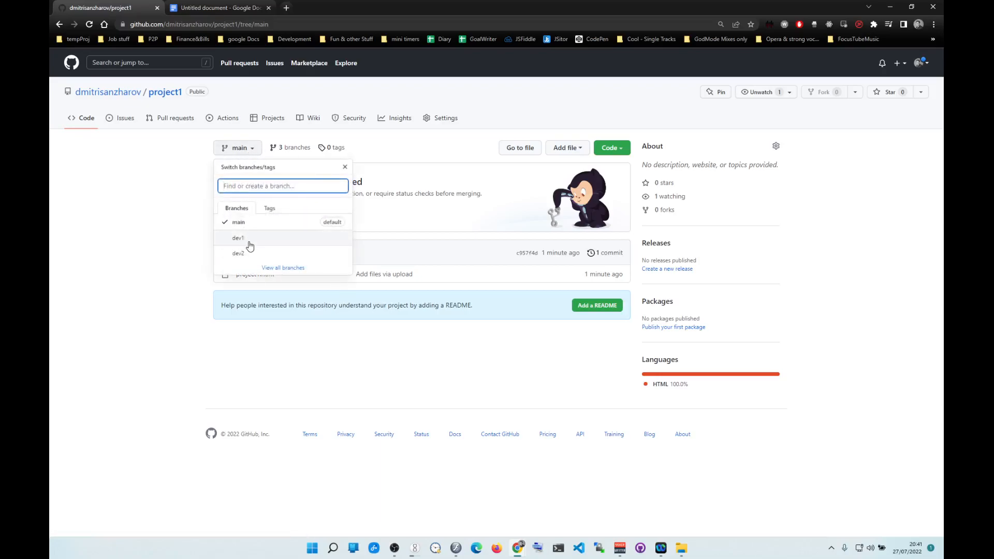
{"action": "left_click", "coordinate": [237, 149]}
{"action": "left_click", "coordinate": [254, 253]}
{"action": "left_click", "coordinate": [239, 150]}
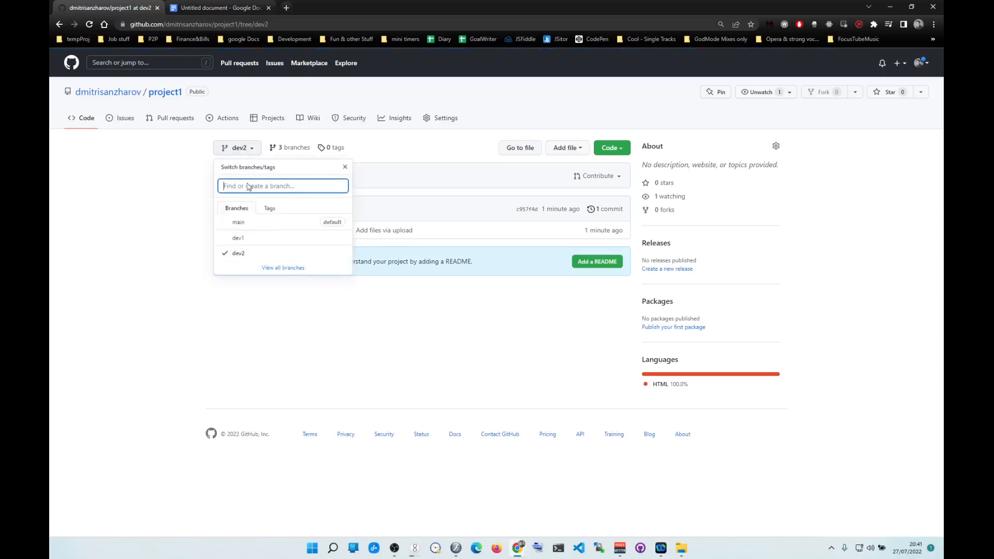
{"action": "left_click", "coordinate": [245, 237]}
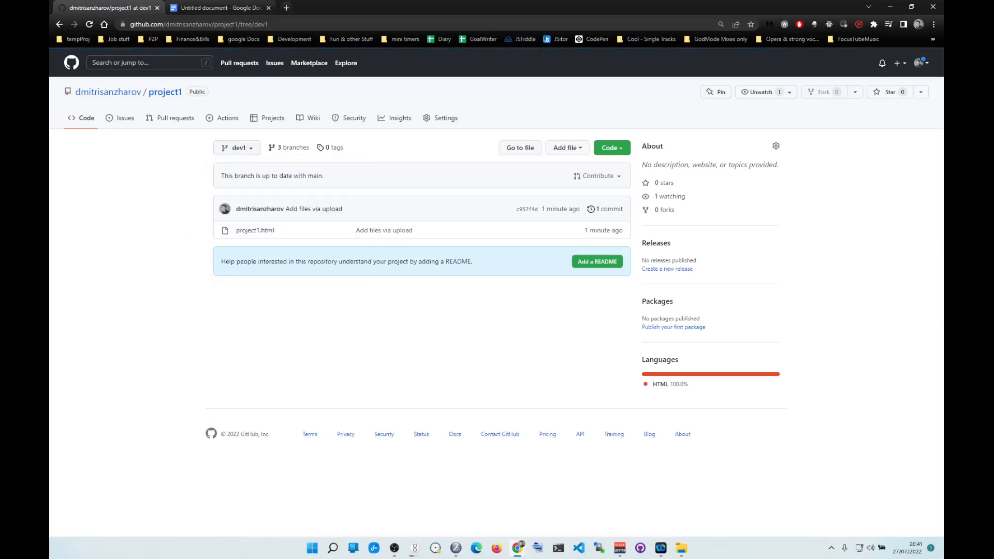
Return to the workflow table, try a light yellow border on the "Branch from the project" row and set the border back to black.
{"action": "key", "text": "ctrl+Tab"}
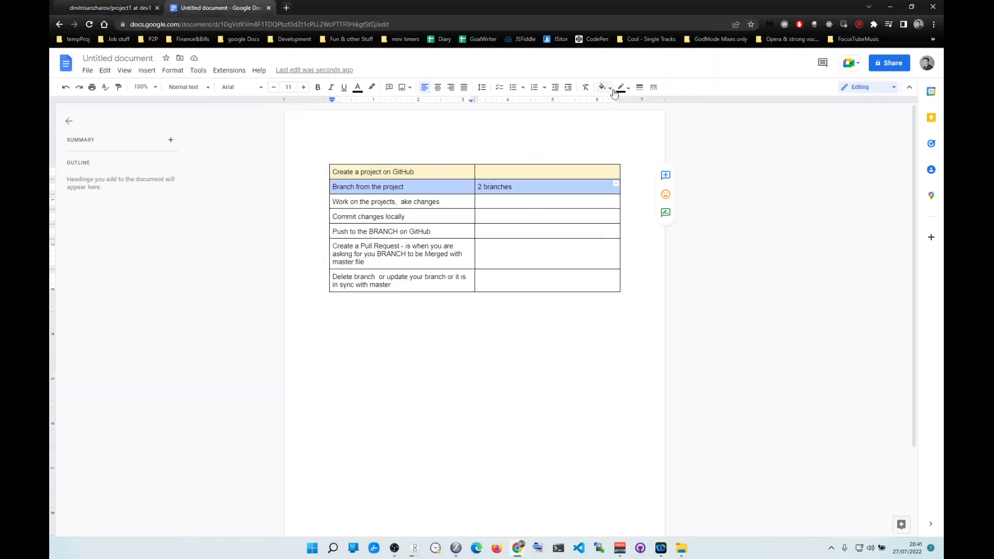
{"action": "left_click", "coordinate": [621, 88]}
{"action": "left_click", "coordinate": [661, 161]}
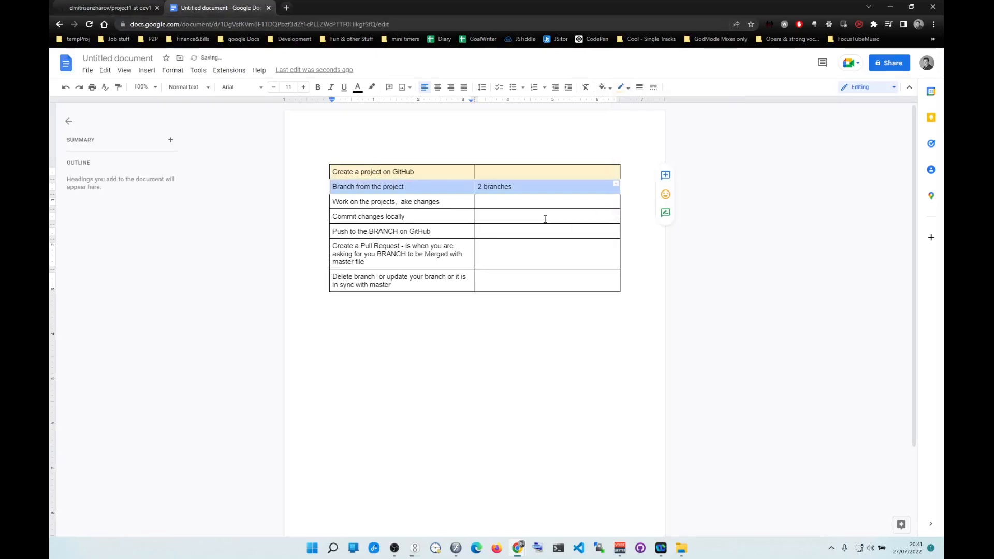
{"action": "left_click", "coordinate": [625, 89]}
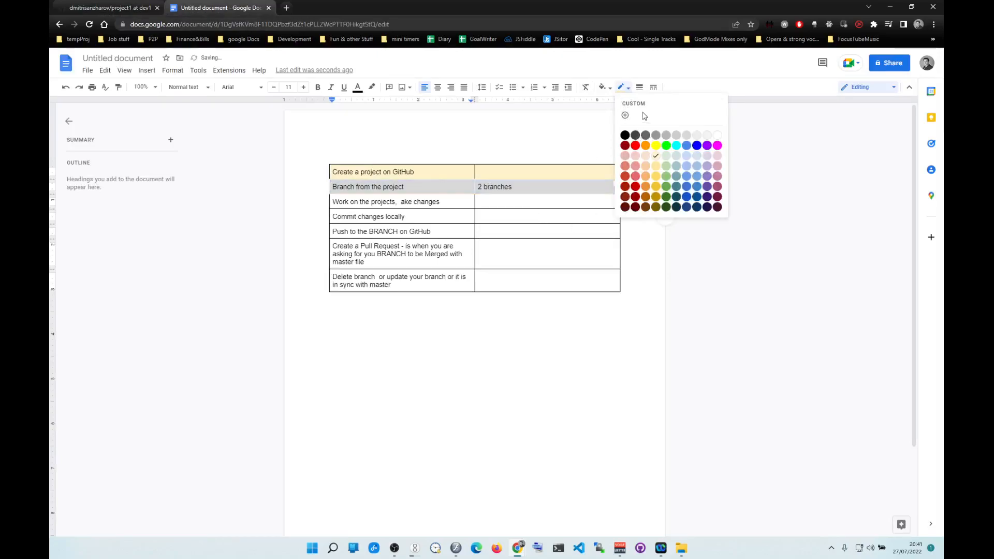
{"action": "left_click", "coordinate": [625, 136]}
Shade the cells of the "Branch from the project" row light yellow.
{"action": "left_click", "coordinate": [604, 88]}
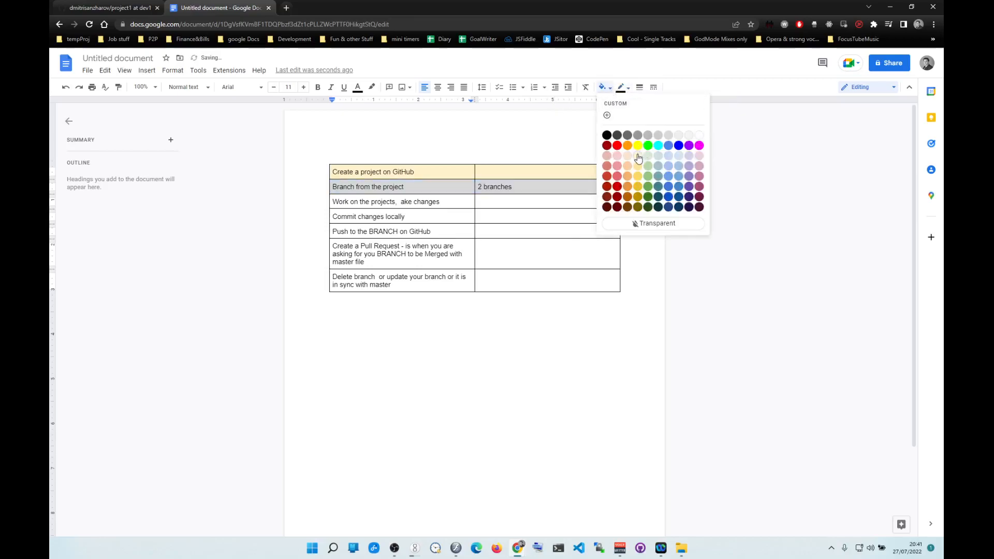
{"action": "left_click", "coordinate": [640, 156]}
{"action": "left_click", "coordinate": [564, 301]}
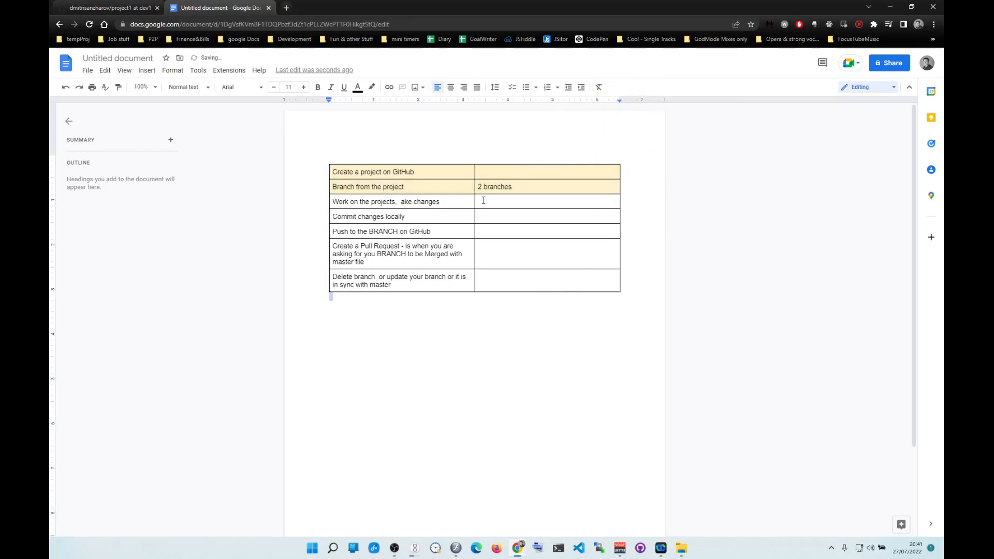
Append "- checkout a branch..." to the text in the "Work on the projects" row.
{"action": "left_click_drag", "start_coordinate": [484, 201], "coordinate": [391, 201]}
{"action": "left_click", "coordinate": [443, 204]}
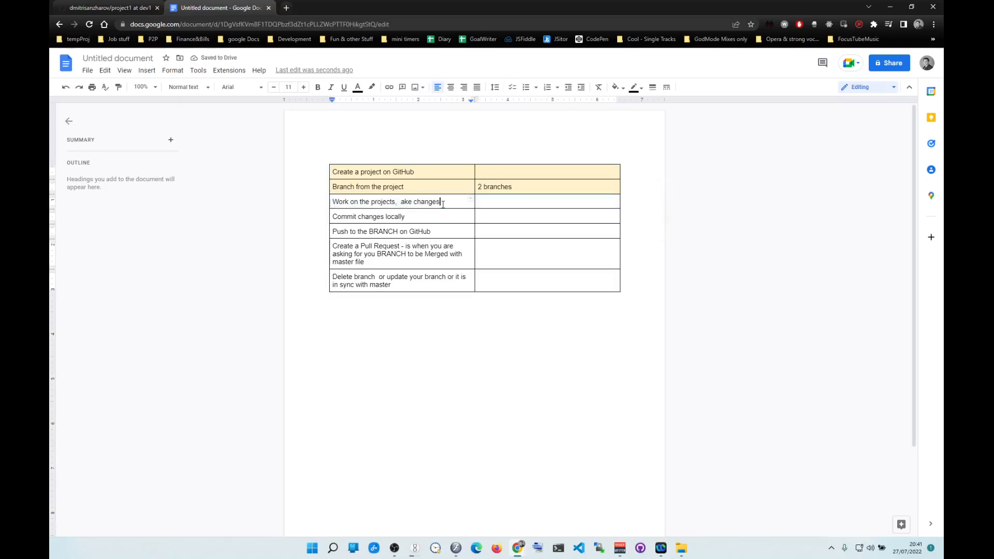
{"action": "type", "text": "- checkout a branch..."}
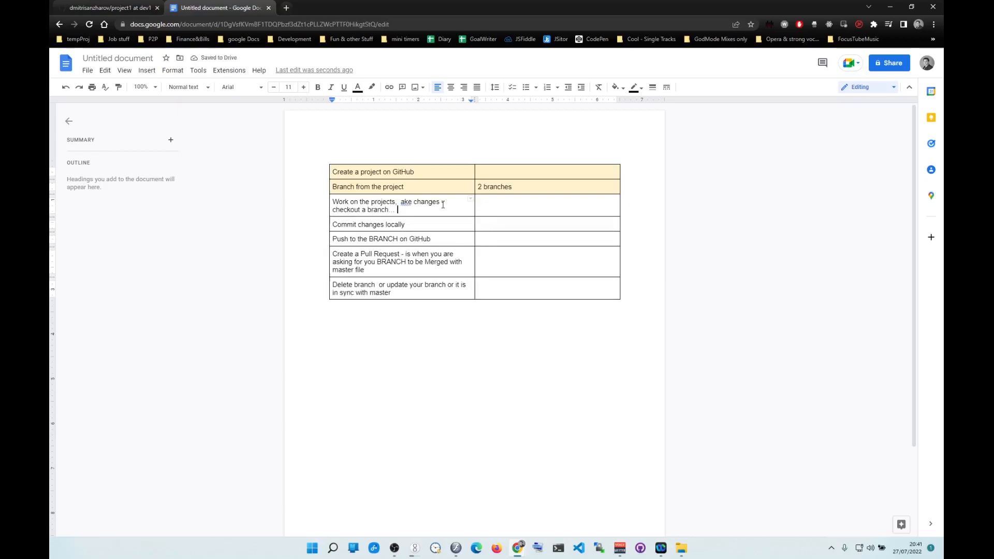
Open the project1 repository in GitHub Desktop and clone it into a local Desktop folder named project1-dev1.
{"action": "left_click", "coordinate": [111, 6]}
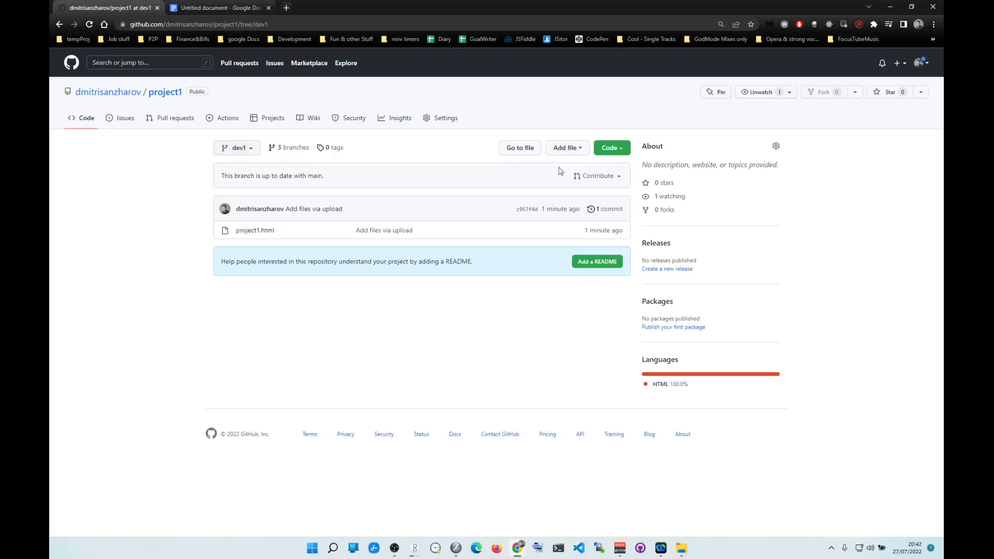
{"action": "left_click", "coordinate": [620, 150]}
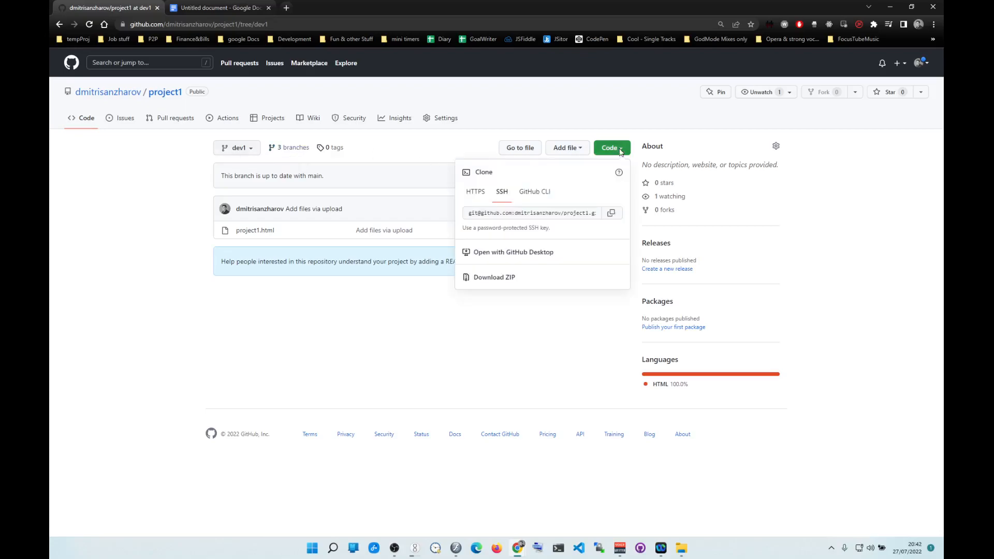
{"action": "left_click", "coordinate": [508, 258]}
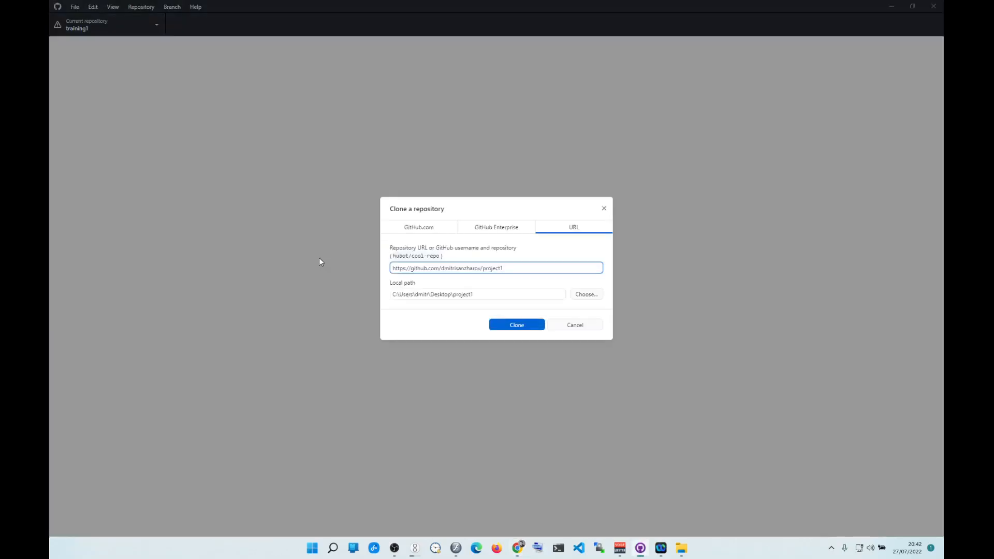
{"action": "left_click", "coordinate": [484, 295]}
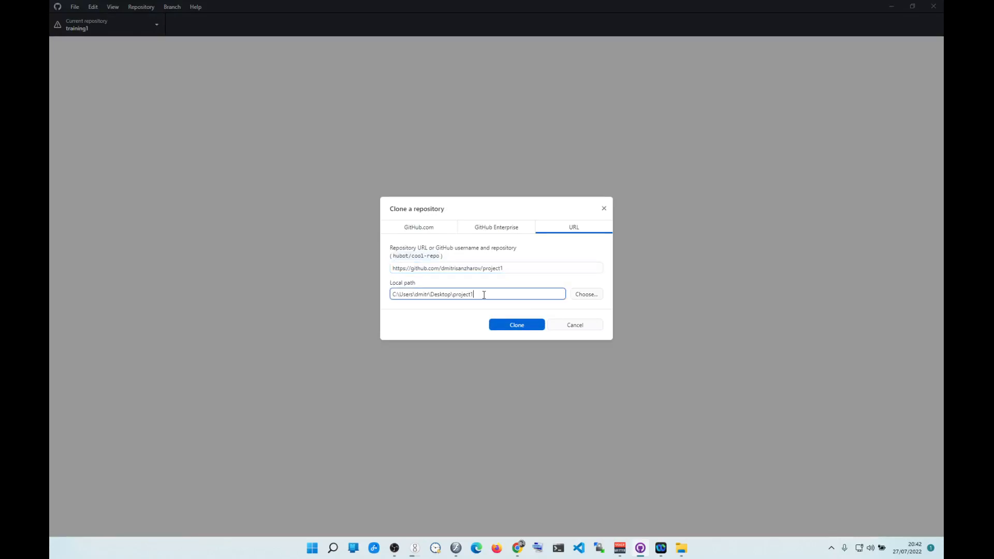
{"action": "type", "text": "-dev1"}
{"action": "left_click", "coordinate": [511, 325]}
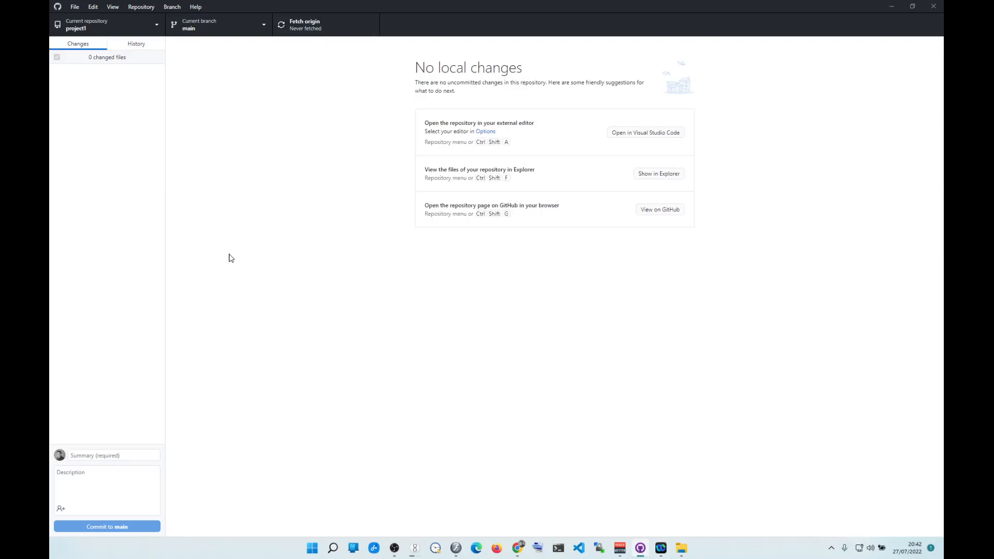
Minimize GitHub Desktop and the GitHub browser window, and move the Paint window out of the way to expose the desktop.
{"action": "left_click", "coordinate": [890, 7]}
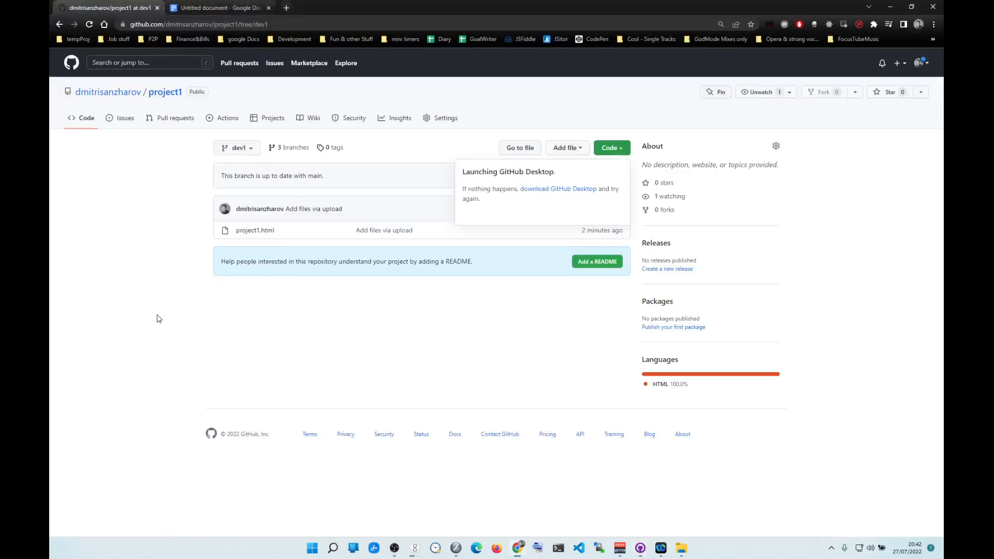
{"action": "left_click", "coordinate": [891, 7]}
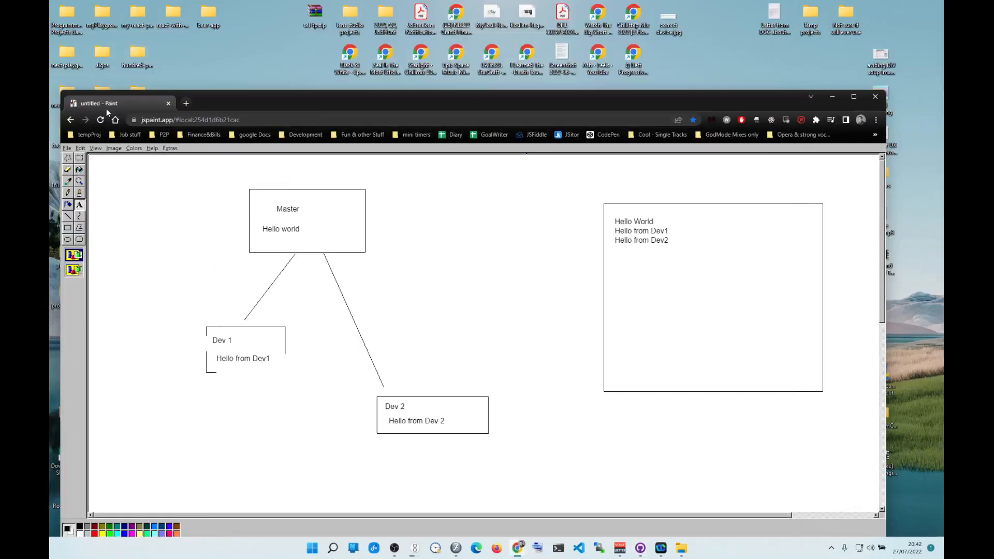
{"action": "left_click_drag", "start_coordinate": [108, 107], "coordinate": [943, 199]}
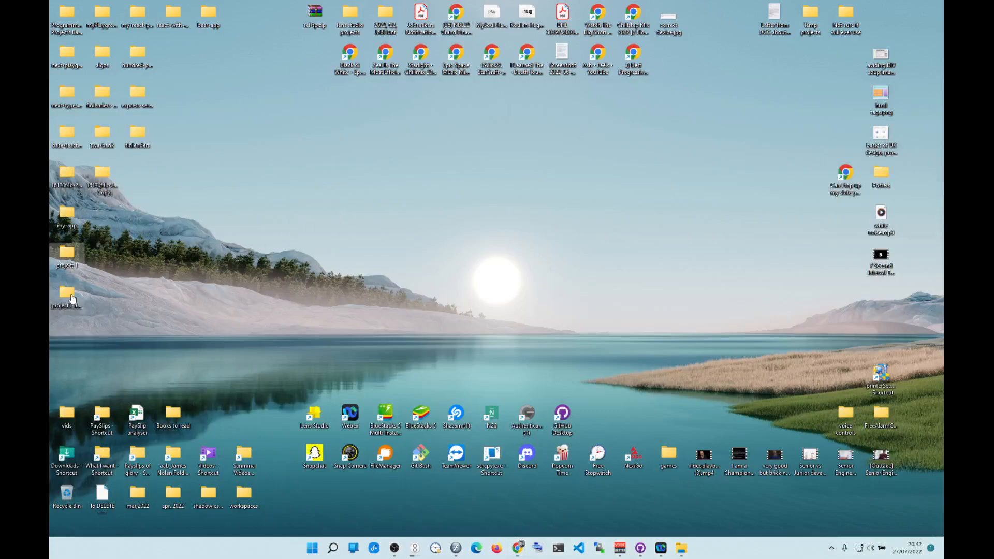
Switch to GitHub Desktop and examine its repository list and the options for adding a repository.
{"action": "left_click", "coordinate": [642, 548]}
{"action": "left_click", "coordinate": [162, 26]}
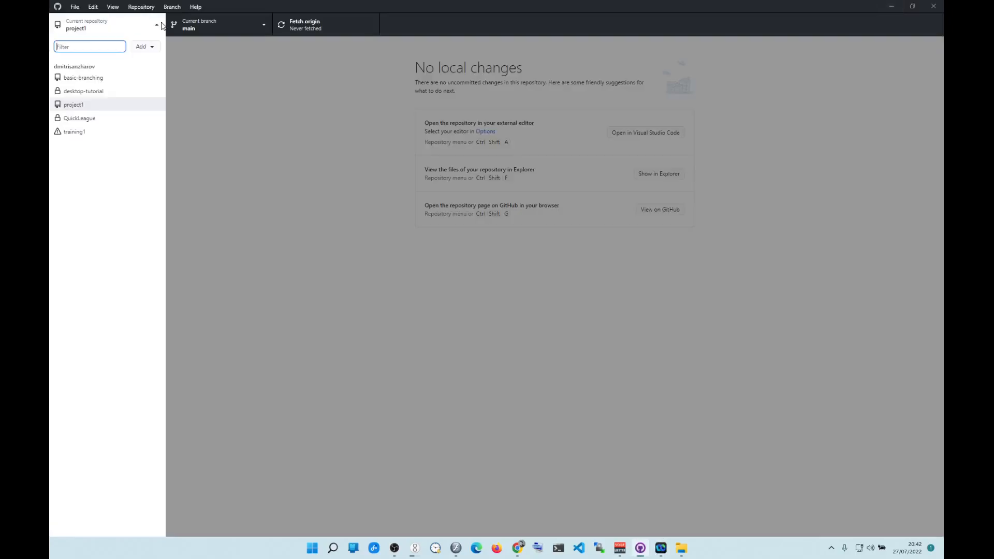
{"action": "left_click", "coordinate": [145, 47]}
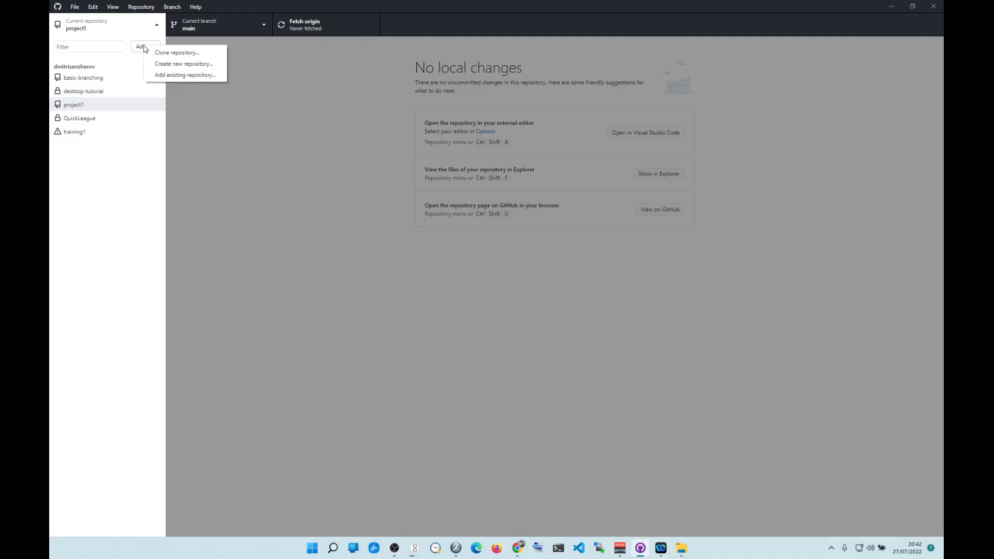
{"action": "left_click", "coordinate": [260, 231]}
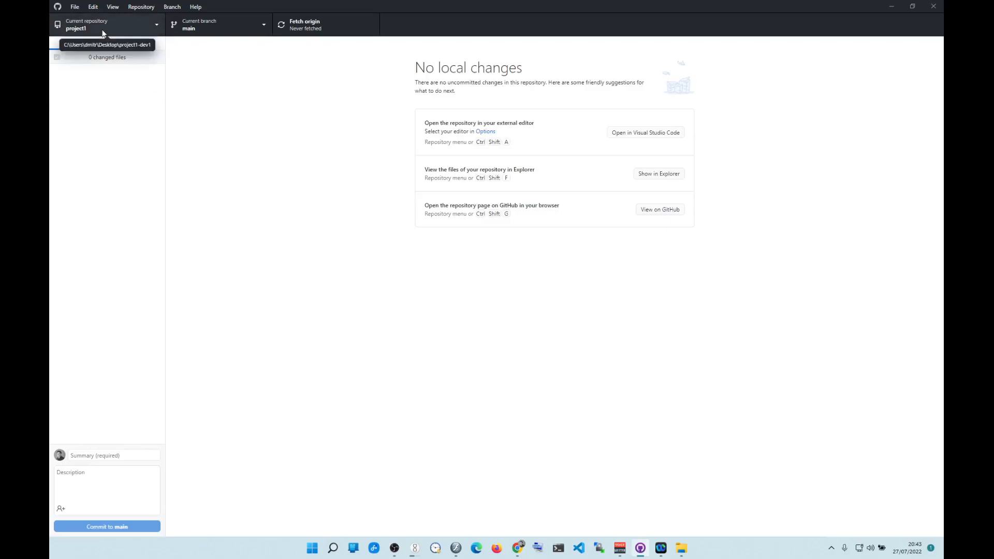
Minimize GitHub Desktop, check the contents of the cloned project1-dev1 folder and close the folder window.
{"action": "left_click", "coordinate": [891, 7]}
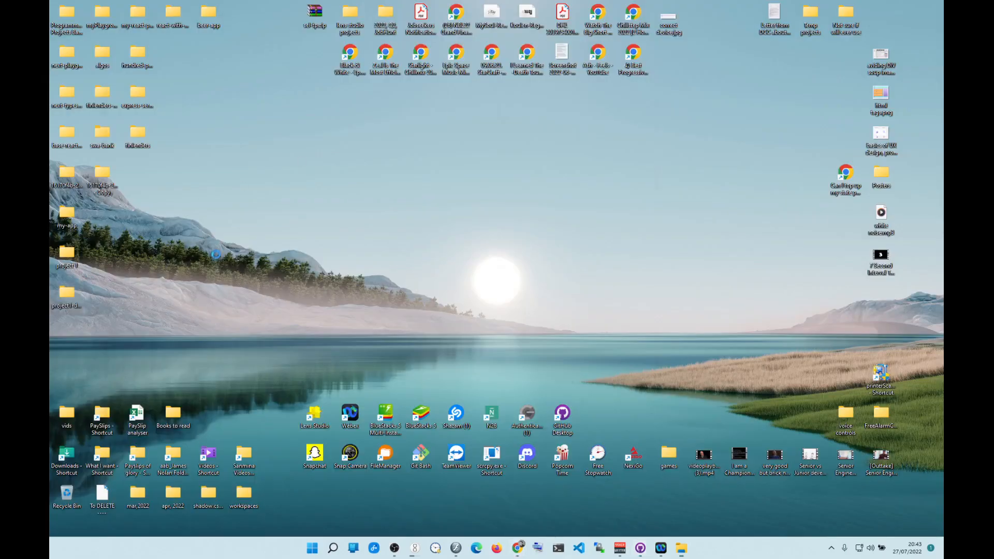
{"action": "key", "text": "alt+Tab"}
{"action": "left_click", "coordinate": [664, 7]}
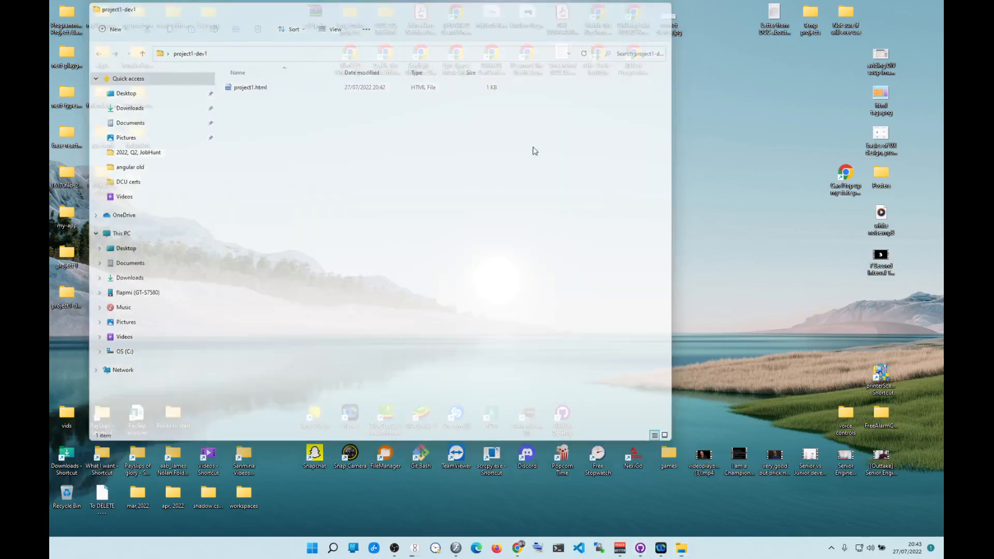
Bring GitHub Desktop back up and close it.
{"action": "mouse_move", "coordinate": [67, 254]}
{"action": "left_mouse_down"}
{"action": "mouse_move", "coordinate": [155, 362]}
{"action": "mouse_move", "coordinate": [142, 309]}
{"action": "mouse_move", "coordinate": [71, 254]}
{"action": "left_mouse_up"}
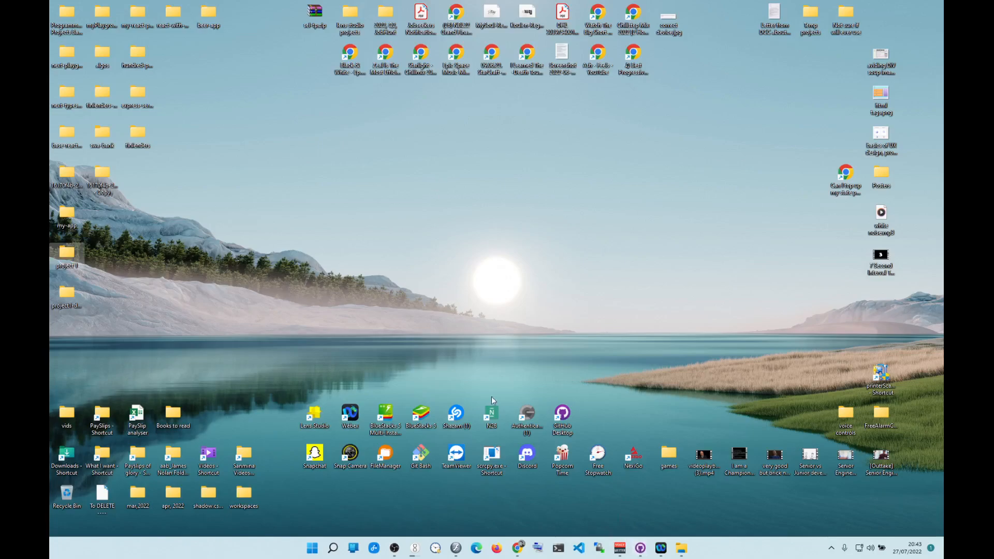
{"action": "left_click", "coordinate": [640, 548]}
{"action": "left_click", "coordinate": [933, 6]}
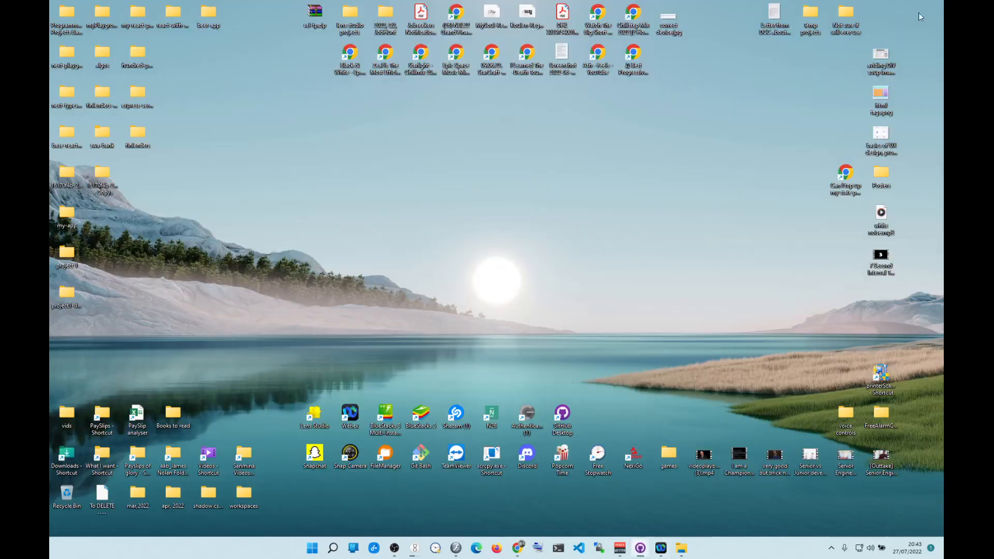
Move the two local project folders from the desktop to the Recycle Bin and clone project1 again with GitHub Desktop.
{"action": "left_click_drag", "start_coordinate": [125, 239], "coordinate": [67, 493]}
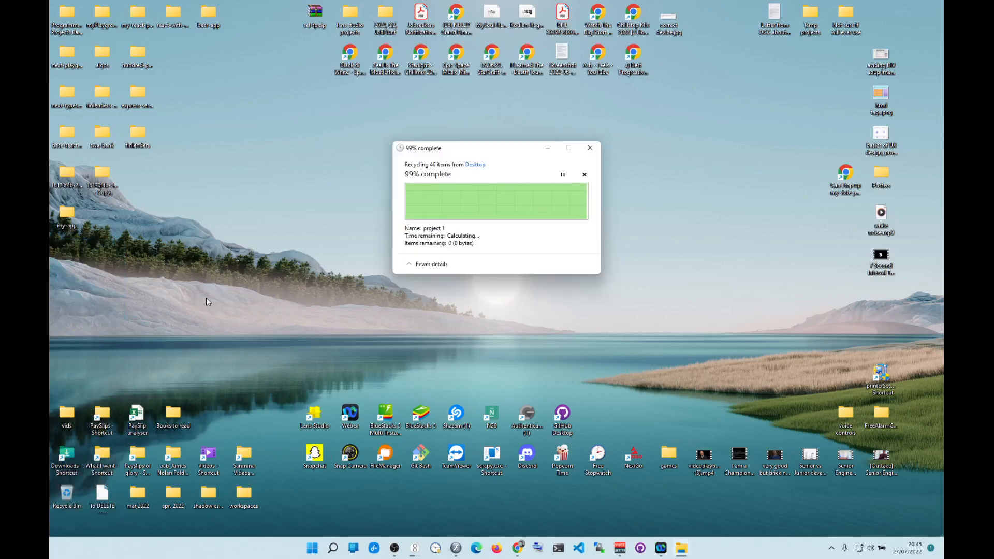
{"action": "mouse_move", "coordinate": [526, 544]}
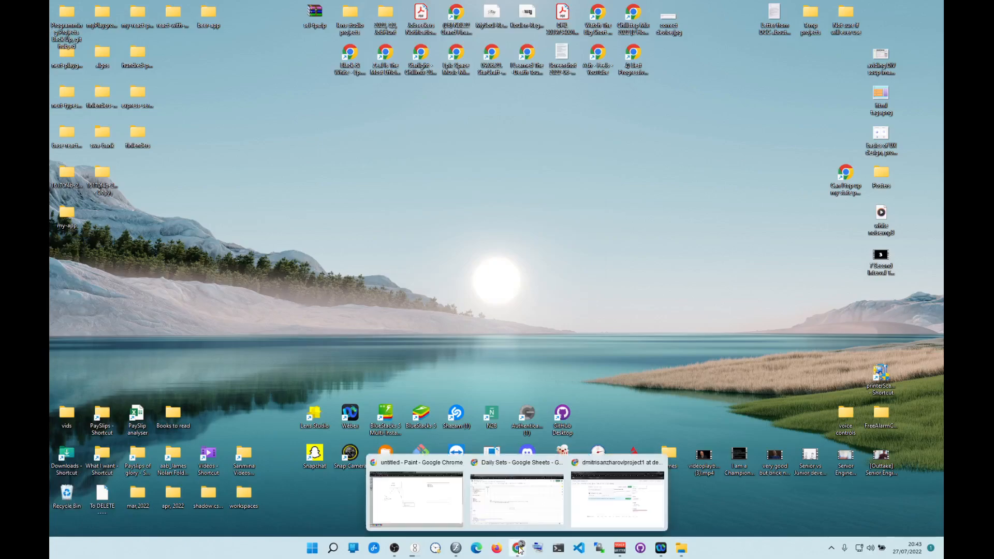
{"action": "left_click", "coordinate": [499, 466]}
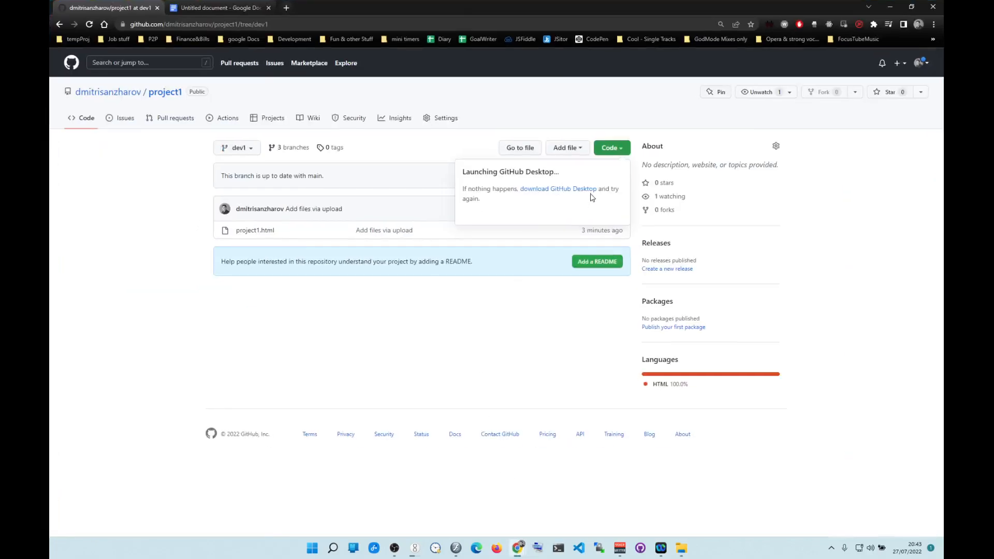
{"action": "left_click", "coordinate": [615, 149]}
{"action": "left_click", "coordinate": [615, 149]}
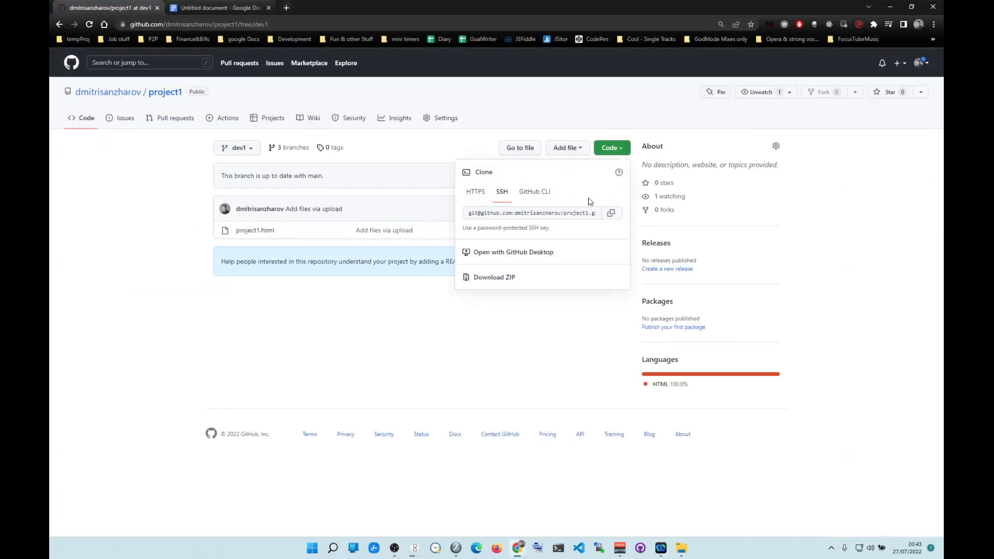
{"action": "left_click", "coordinate": [501, 257]}
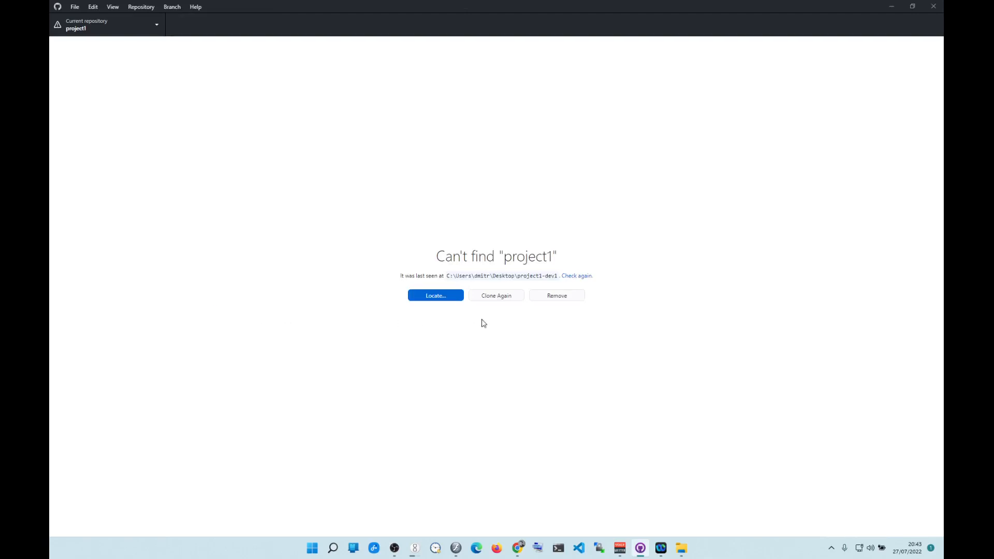
{"action": "left_click", "coordinate": [489, 297]}
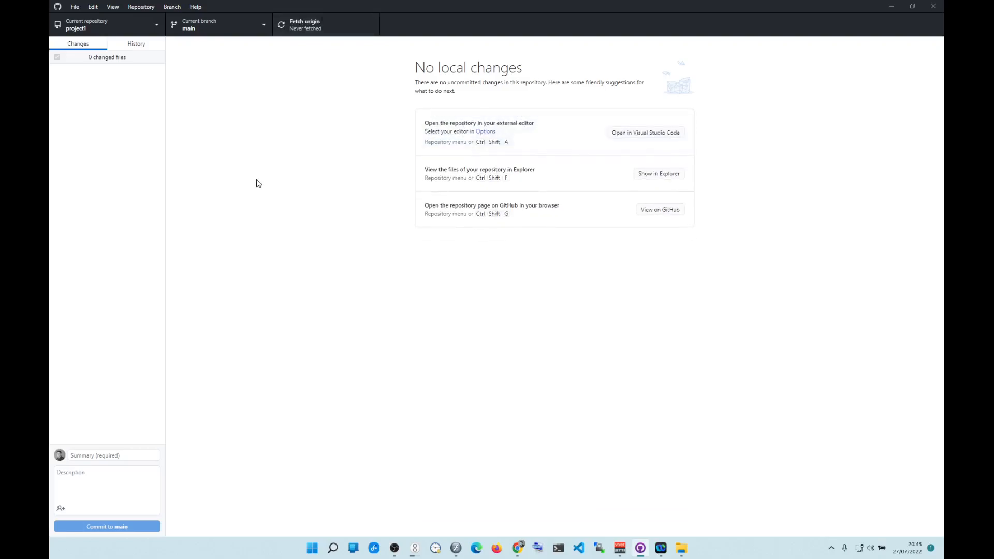
Minimize GitHub Desktop and the browser, check the contents of the project1-dev1 folder, and minimize the folder window.
{"action": "left_click", "coordinate": [890, 7]}
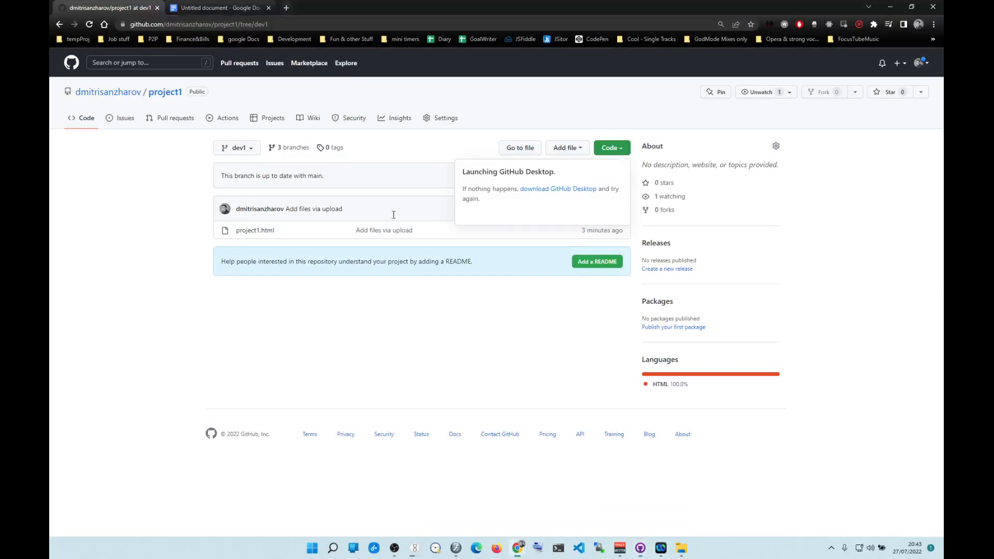
{"action": "left_click", "coordinate": [890, 7]}
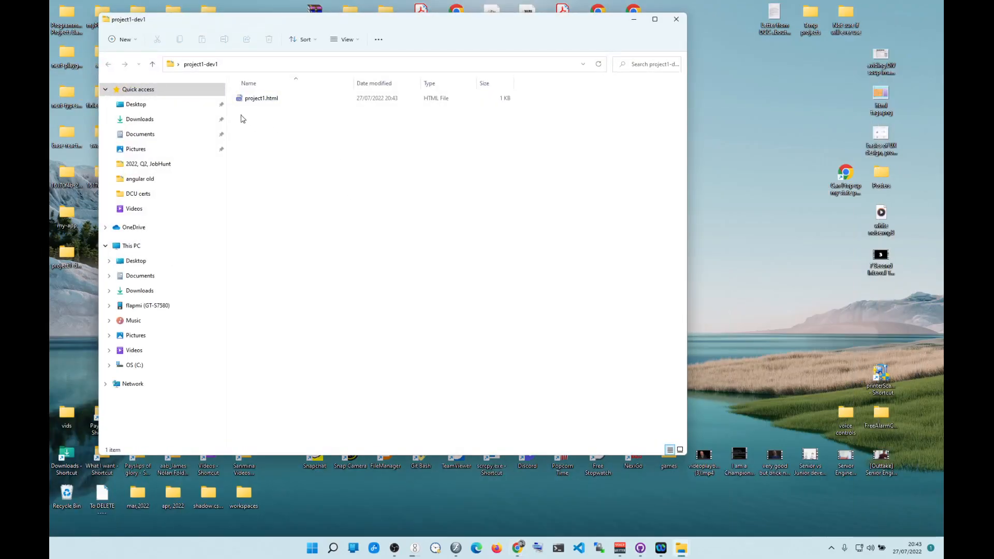
{"action": "left_click", "coordinate": [634, 20]}
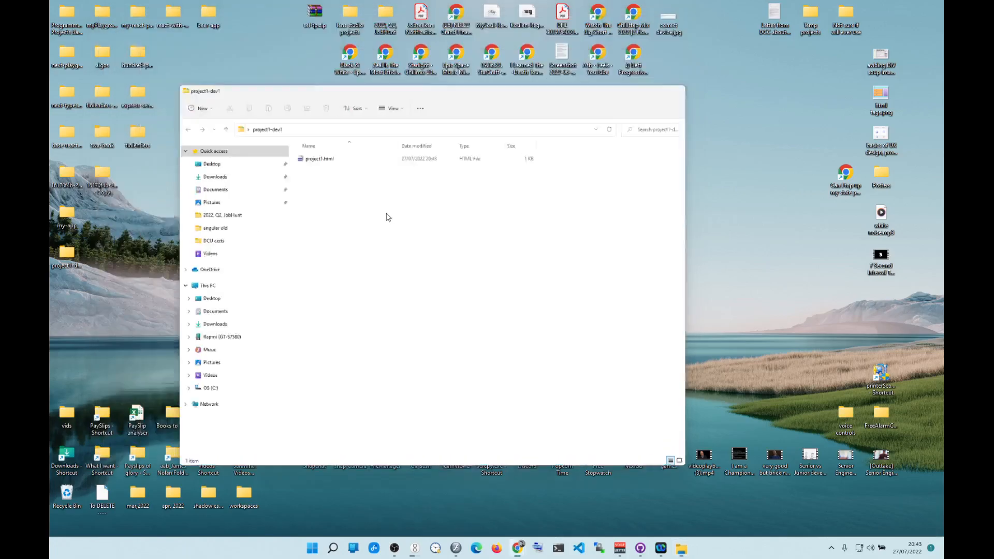
Go back to the project1 page in the browser, dismiss its GitHub Desktop launch notice, and return to GitHub Desktop.
{"action": "left_click", "coordinate": [640, 548]}
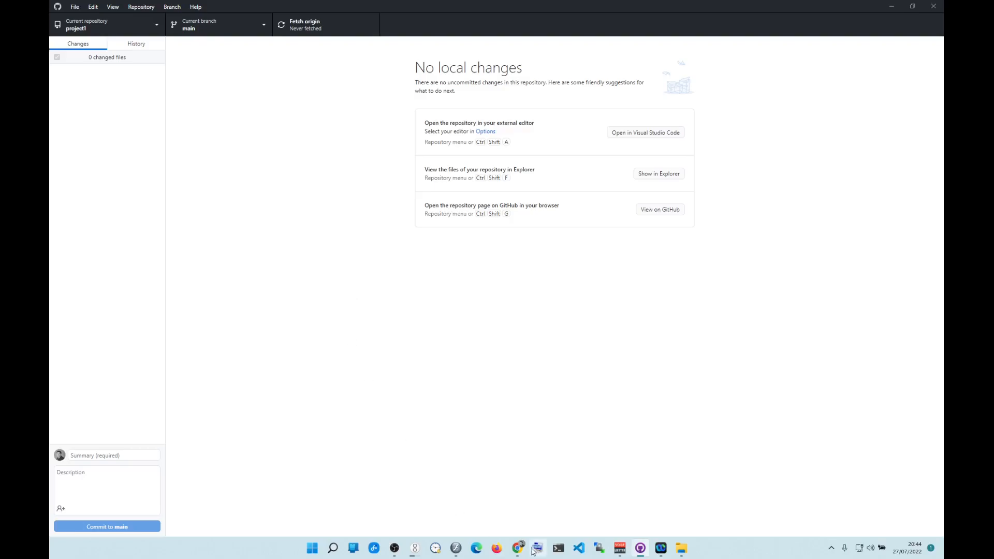
{"action": "mouse_move", "coordinate": [518, 547]}
{"action": "left_click", "coordinate": [594, 507]}
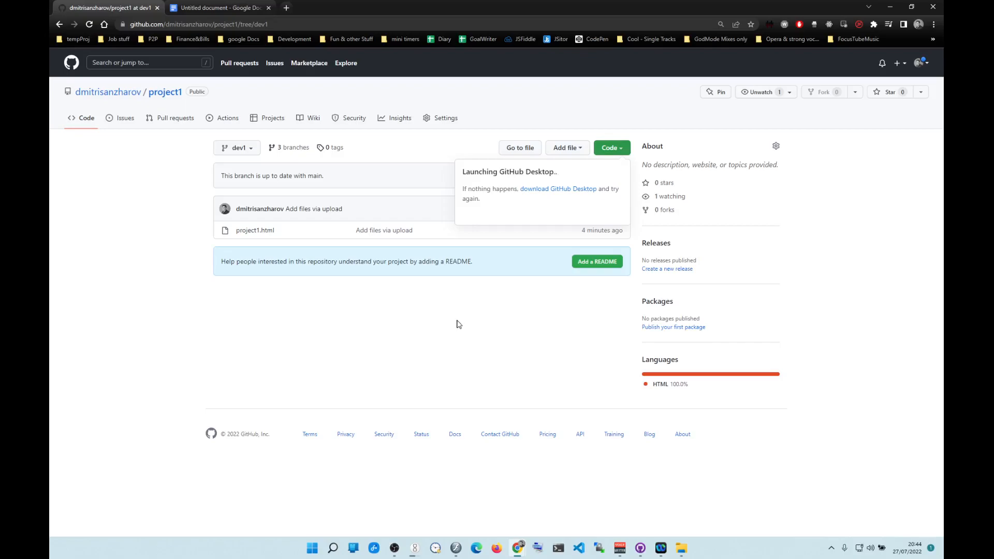
{"action": "left_click", "coordinate": [310, 343]}
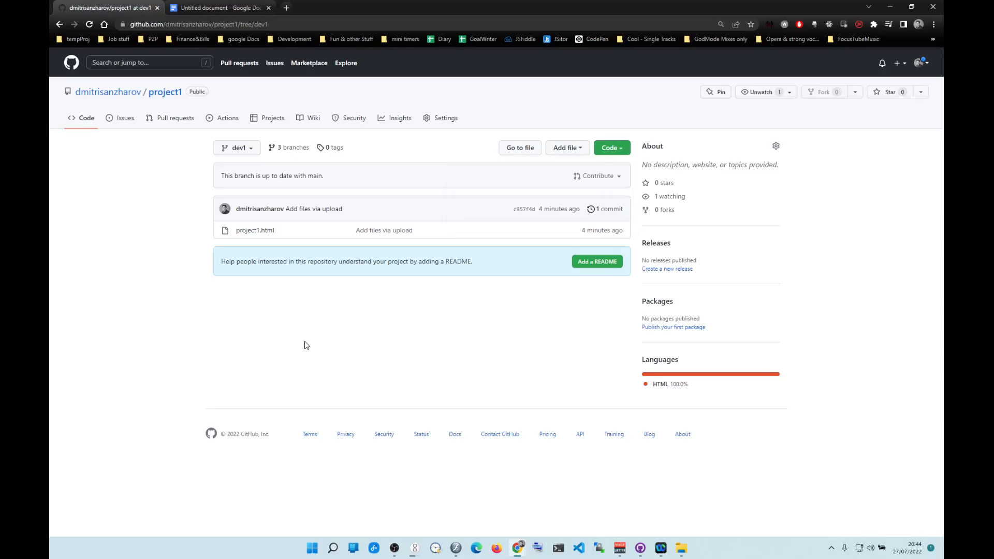
{"action": "left_click", "coordinate": [640, 548]}
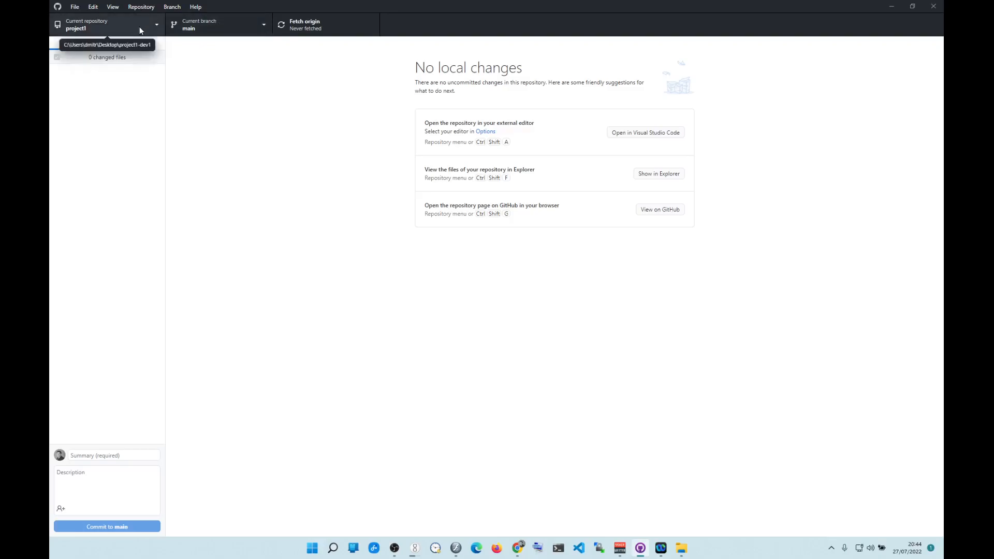
Switch the current branch of project1 to dev1 and check the selection in the branch list.
{"action": "left_click", "coordinate": [220, 31]}
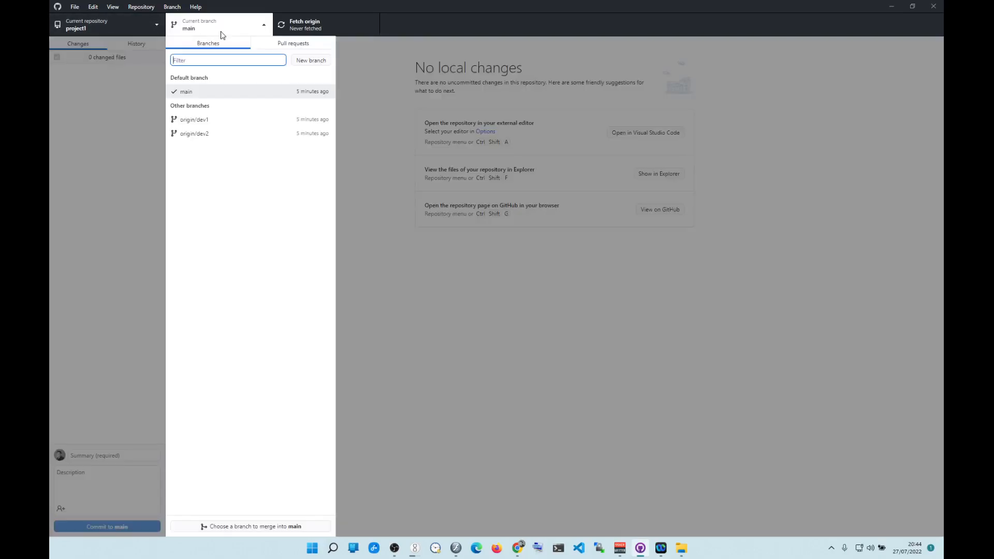
{"action": "left_click", "coordinate": [206, 123]}
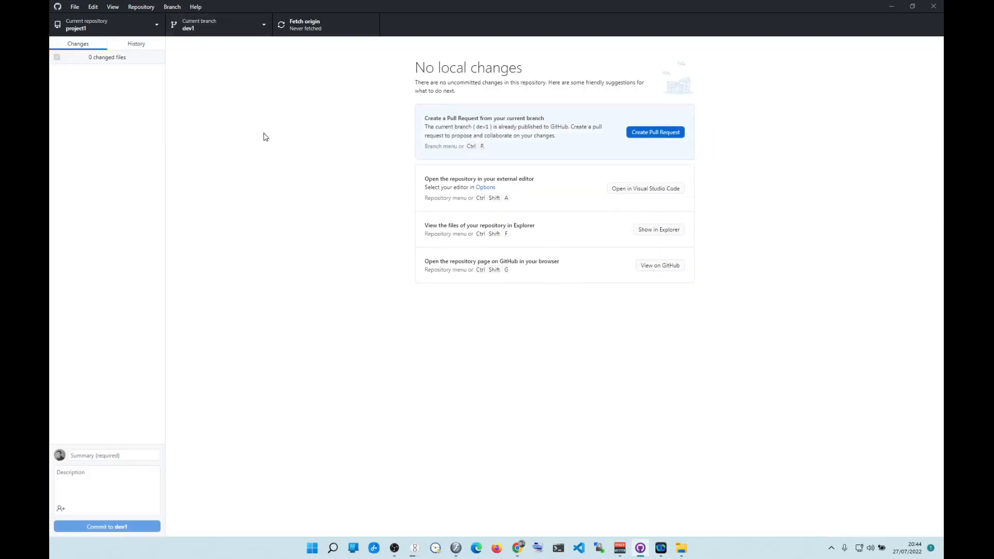
{"action": "left_click", "coordinate": [269, 27]}
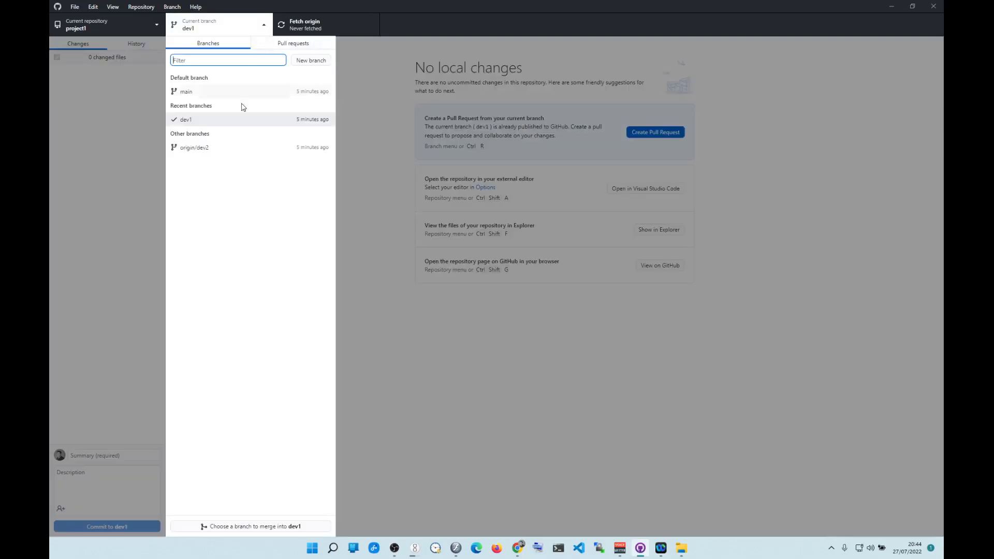
{"action": "left_click", "coordinate": [217, 124]}
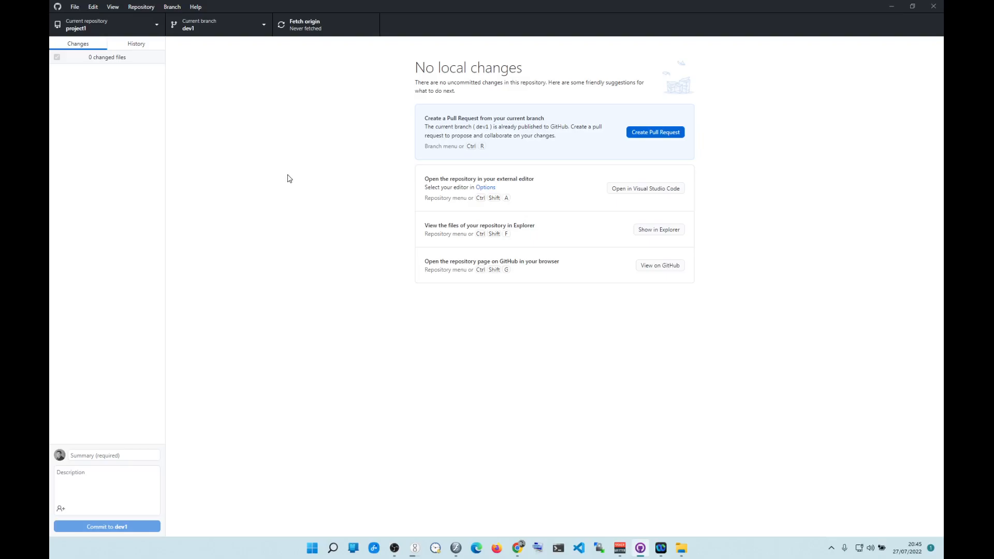
Open the repository in Visual Studio Code and display the project1.html file.
{"action": "left_click", "coordinate": [626, 189]}
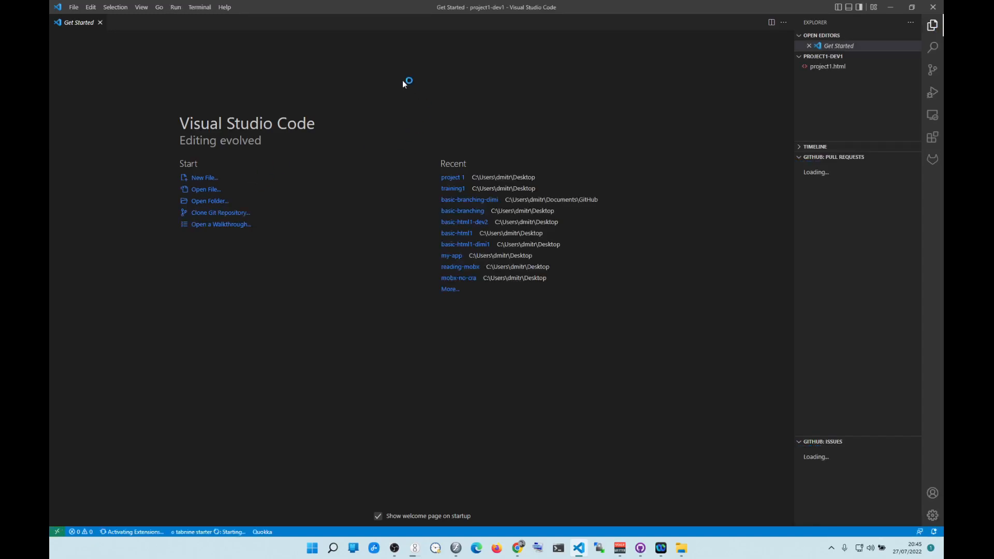
{"action": "left_click", "coordinate": [833, 68]}
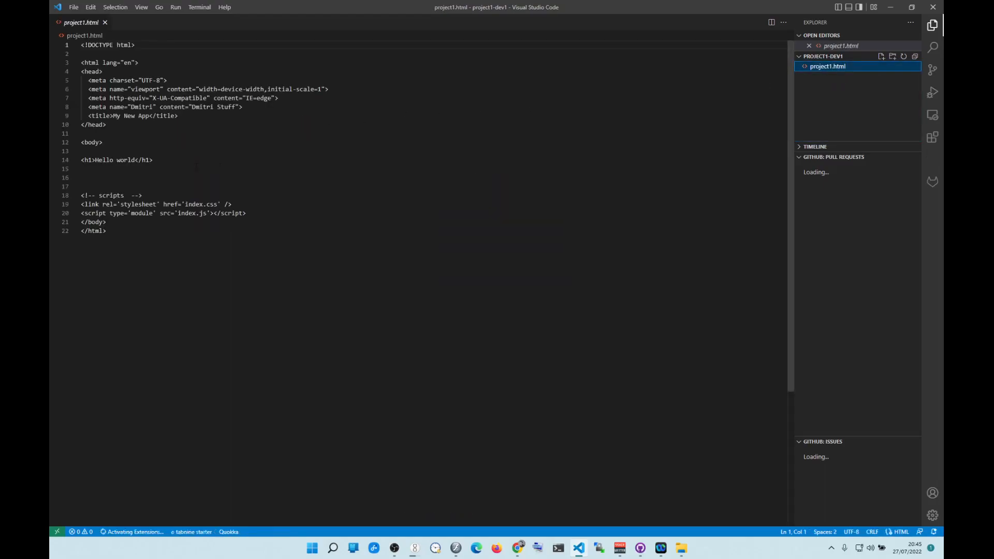
Add the line <h2>Hello from Dev2</h2> directly below the h1 heading in project1.html and save the file.
{"action": "left_click", "coordinate": [172, 161]}
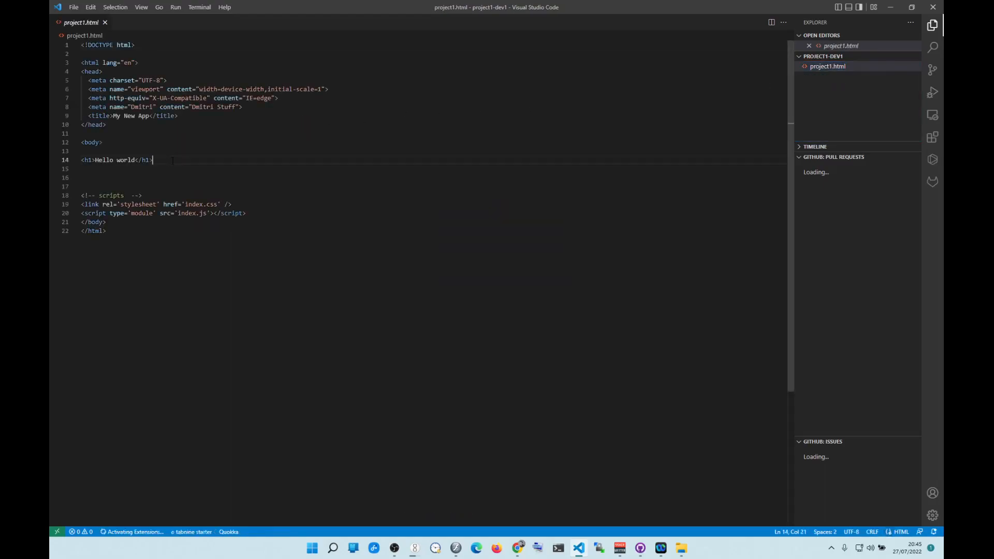
{"action": "key", "text": "Return"}
{"action": "type", "text": "h"}
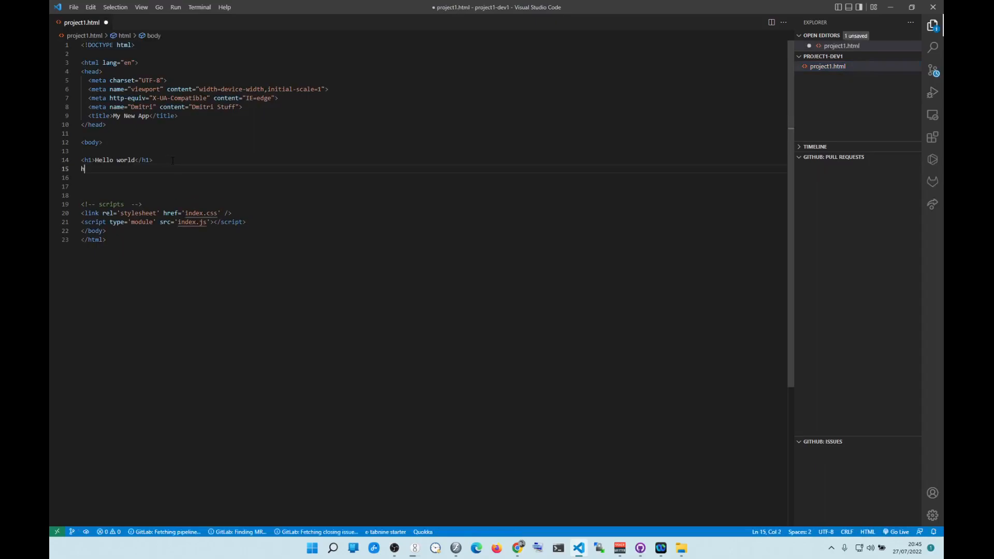
{"action": "type", "text": "2"}
{"action": "key", "text": "Tab"}
{"action": "key", "text": "ctrl+s"}
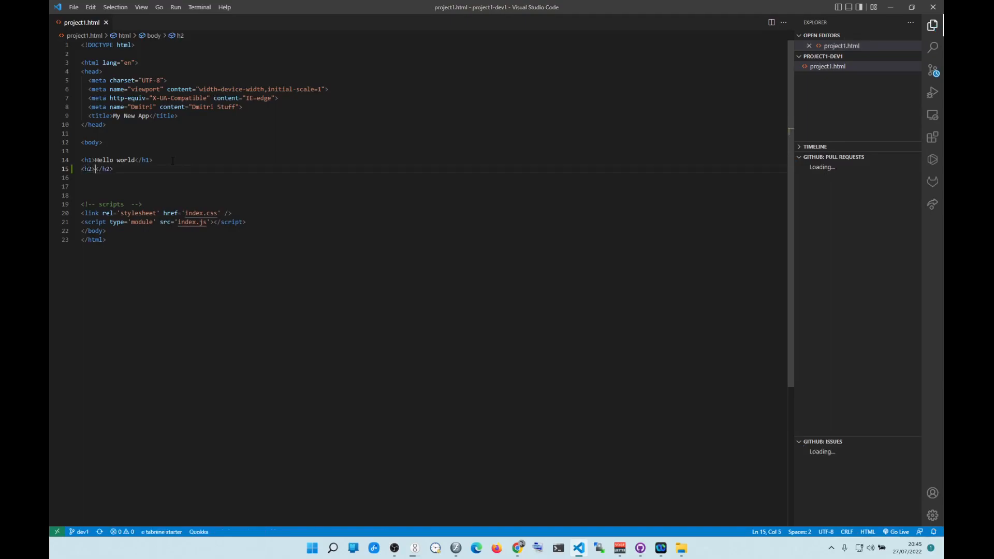
{"action": "type", "text": "Hello from D"}
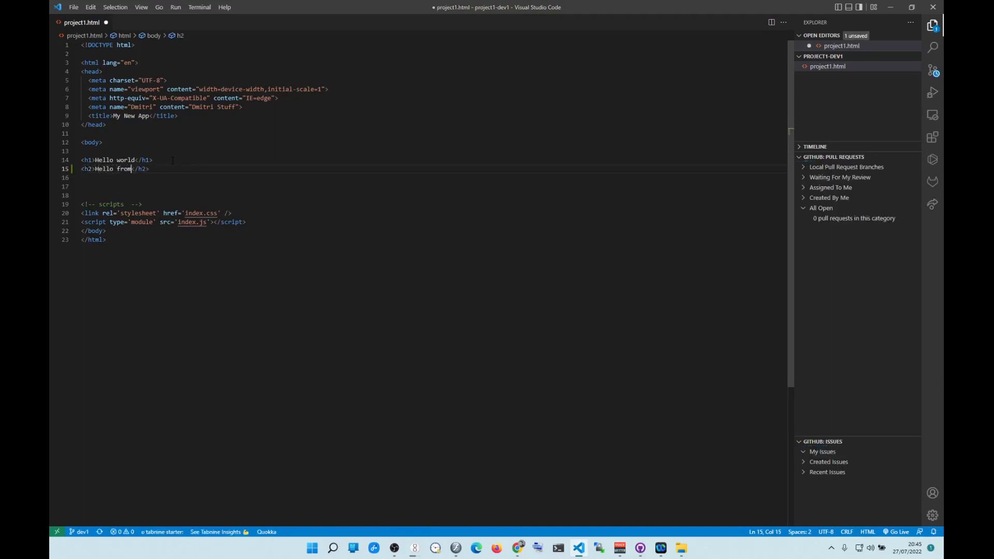
{"action": "type", "text": "ev2"}
{"action": "key", "text": "ctrl+s"}
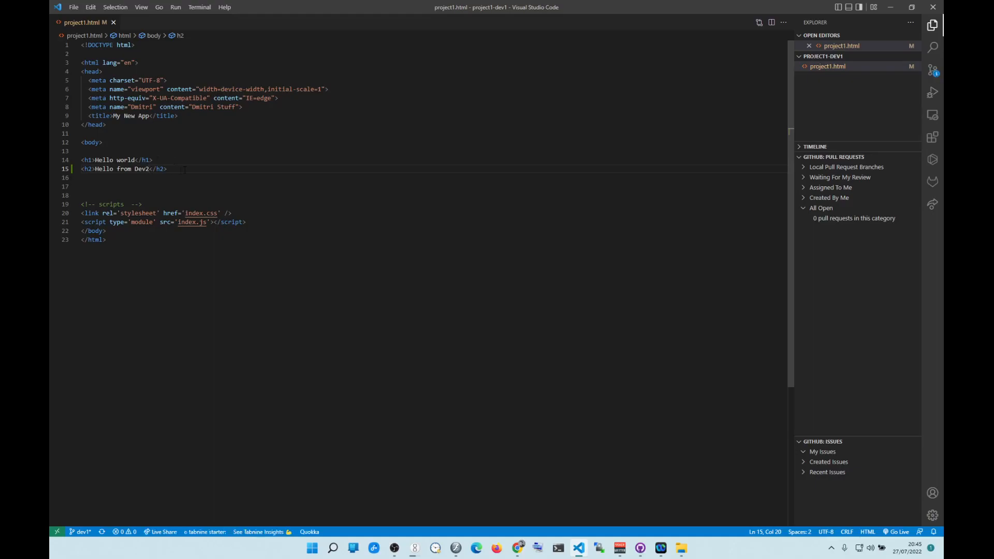
{"action": "left_click", "coordinate": [184, 168]}
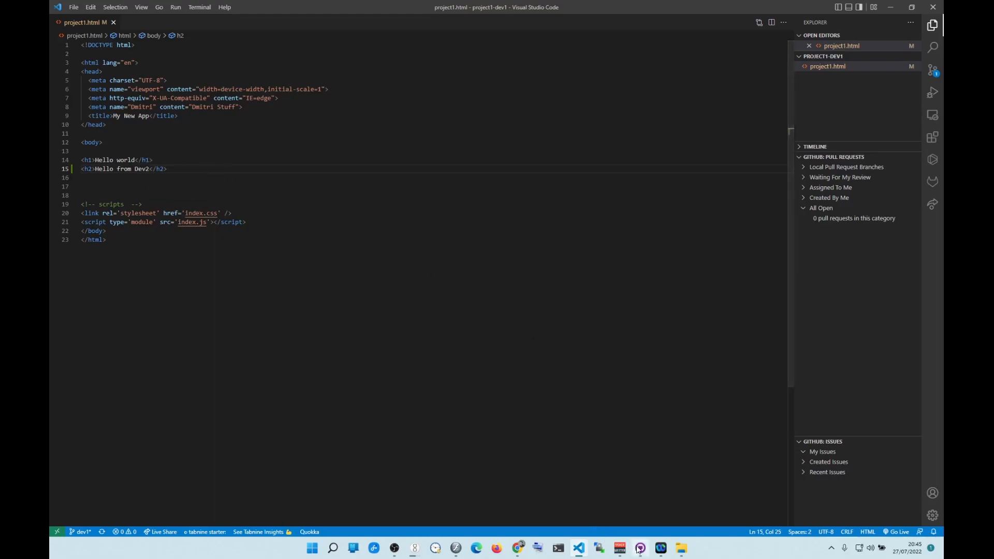
Check the pending changes in source control, return to the file explorer, and collapse its Timeline, GitHub pull requests and issues sections.
{"action": "left_click", "coordinate": [932, 74]}
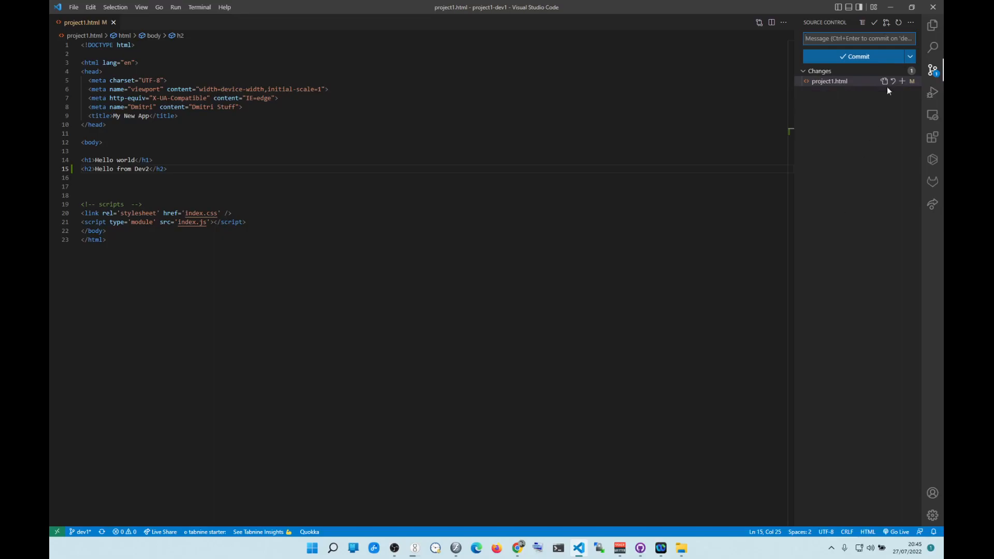
{"action": "left_click", "coordinate": [933, 47]}
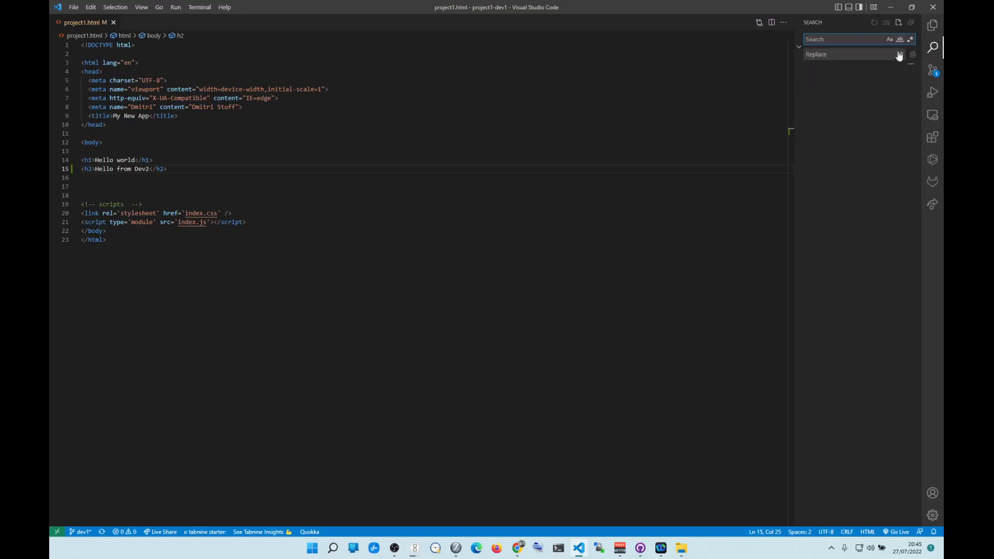
{"action": "left_click", "coordinate": [932, 25]}
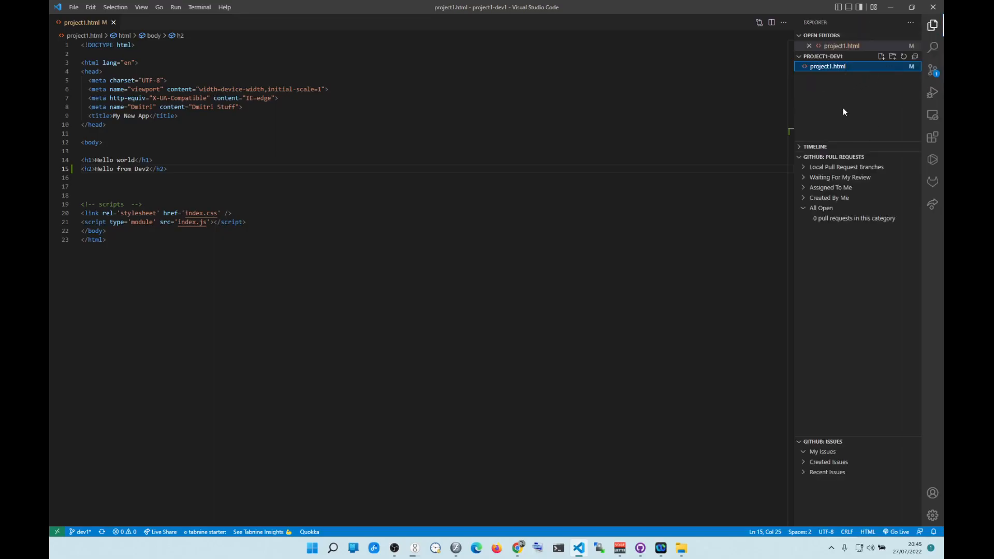
{"action": "left_click_drag", "start_coordinate": [840, 141], "coordinate": [831, 172]}
{"action": "left_click", "coordinate": [801, 187]}
{"action": "left_click", "coordinate": [800, 196]}
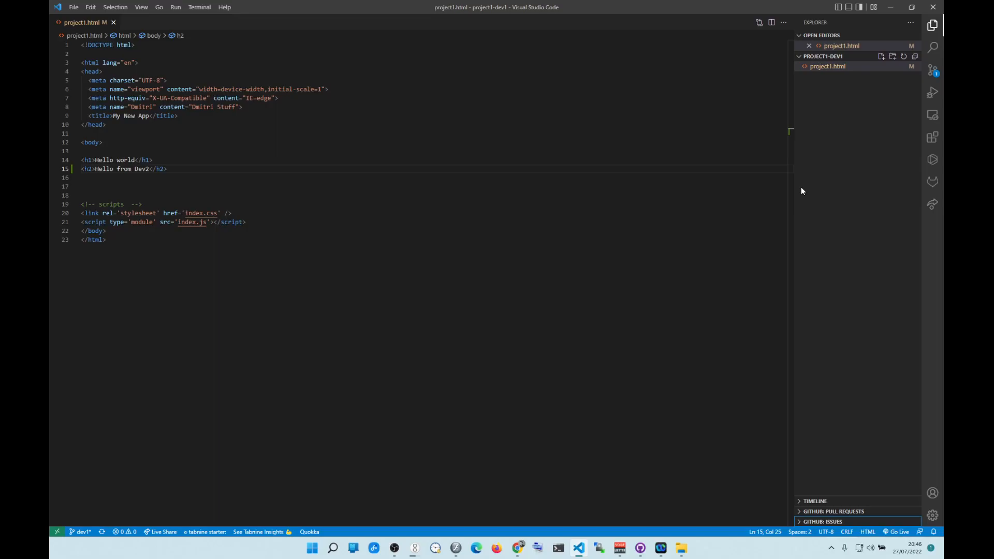
View the modified project1.html in source control and highlight the added h2 line in the code.
{"action": "key", "text": "ctrl+shift+g"}
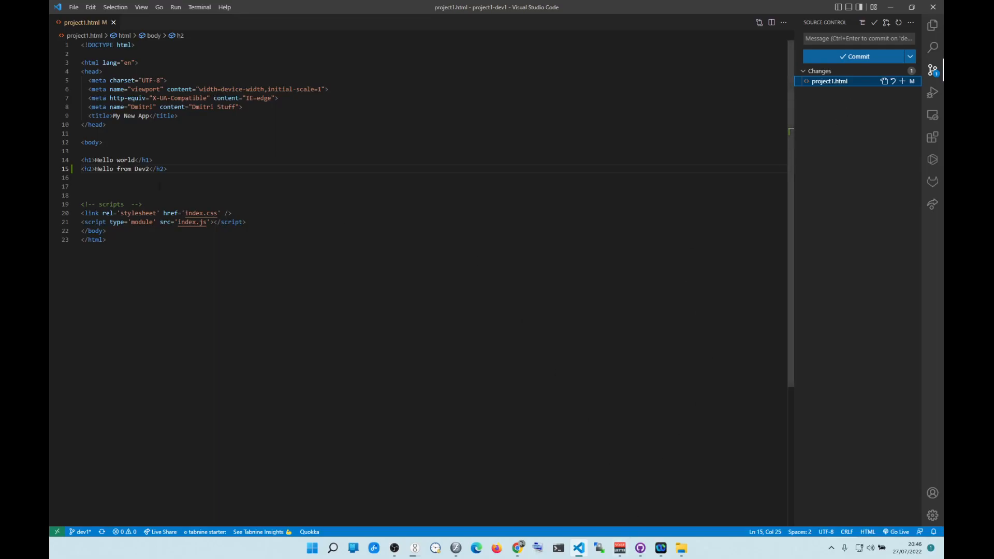
{"action": "left_click_drag", "start_coordinate": [181, 171], "coordinate": [81, 170]}
{"action": "left_click", "coordinate": [252, 176]}
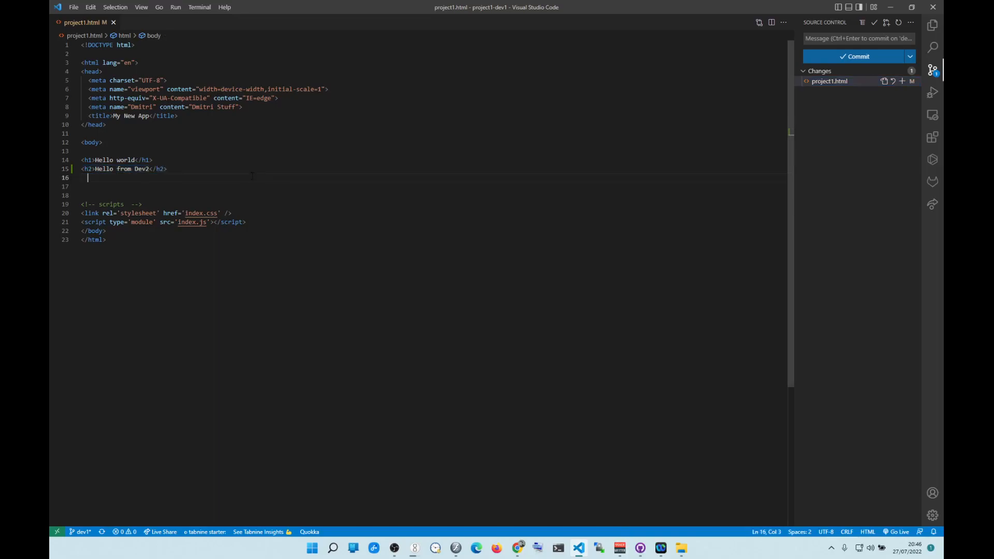
Switch to GitHub Desktop and review the project1.html change, the commit history, and the pending changes again.
{"action": "left_click", "coordinate": [641, 547]}
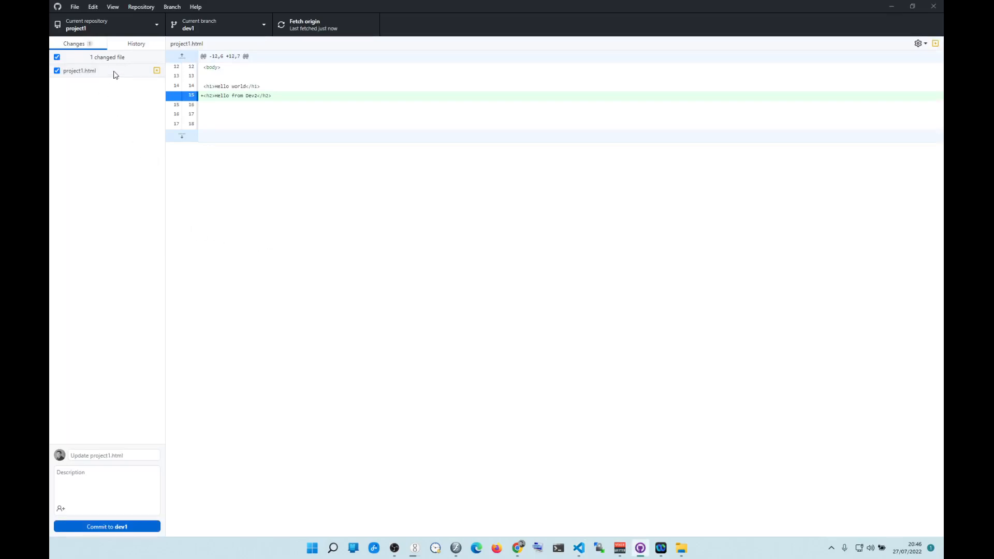
{"action": "left_click", "coordinate": [133, 45]}
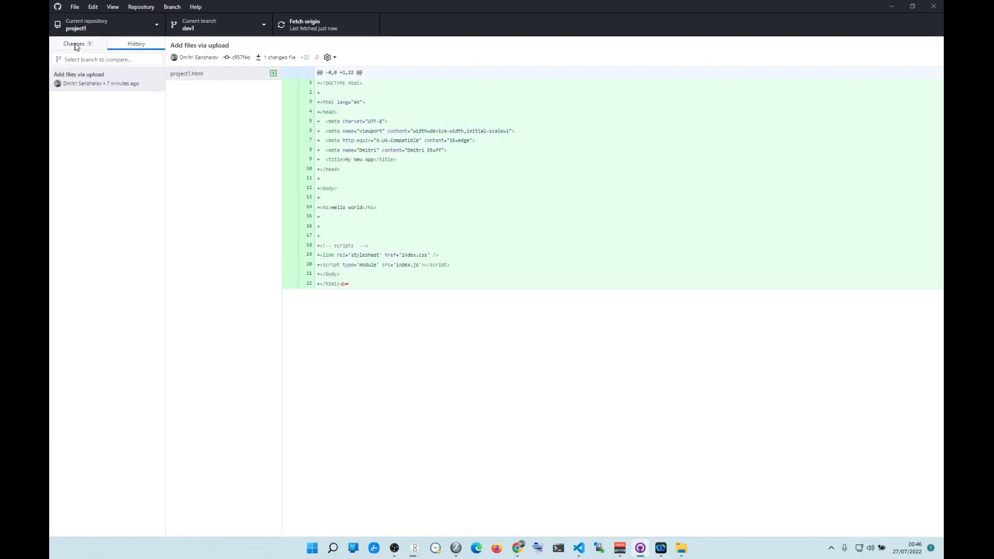
{"action": "left_click", "coordinate": [74, 45]}
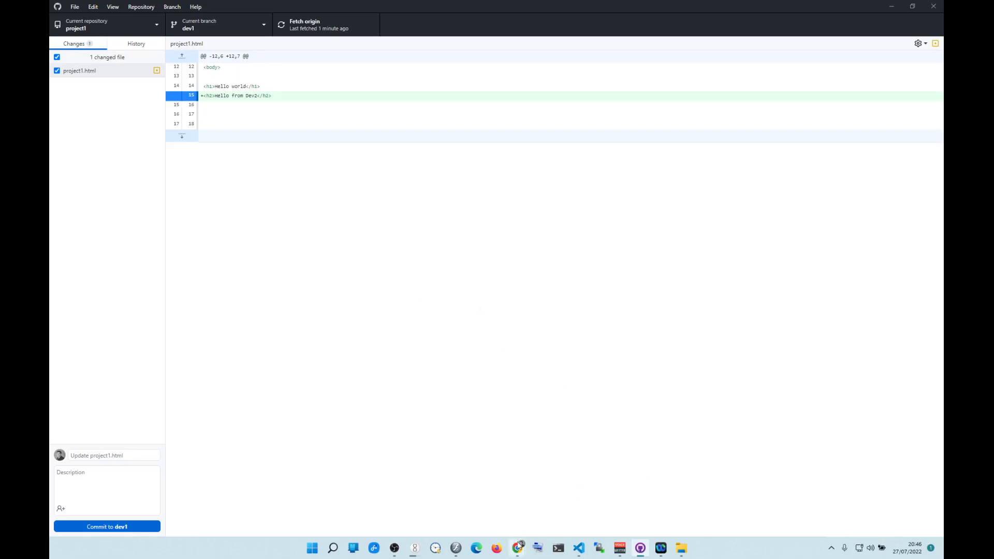
Switch to the Google Docs table, shade the "Work on the projects" row the same light yellow as the rows above, and select the "Commit changes locally" row.
{"action": "mouse_move", "coordinate": [518, 547]}
{"action": "left_click", "coordinate": [598, 500]}
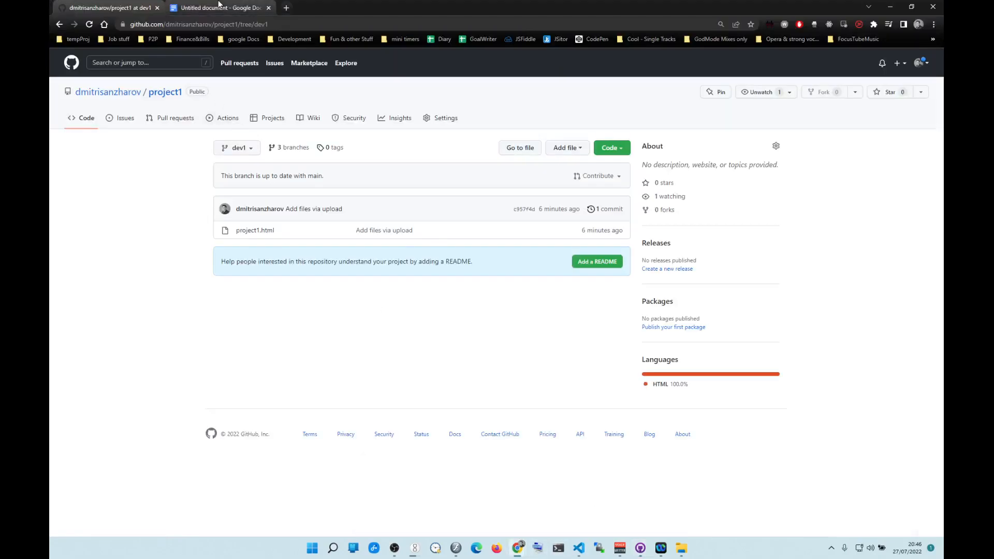
{"action": "left_click", "coordinate": [217, 8]}
{"action": "left_click_drag", "start_coordinate": [490, 209], "coordinate": [402, 208]}
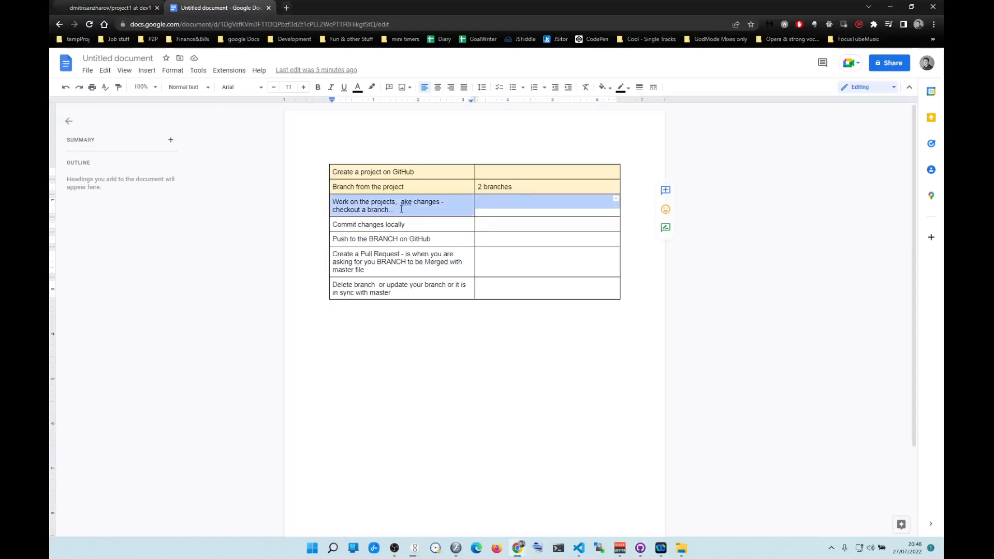
{"action": "left_click", "coordinate": [604, 87]}
{"action": "left_click", "coordinate": [636, 156]}
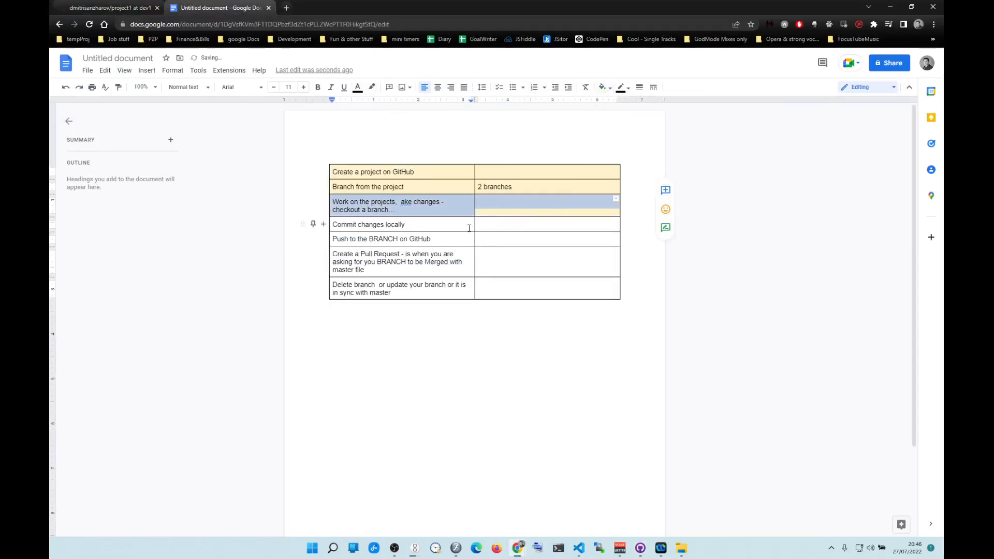
{"action": "left_click", "coordinate": [430, 222]}
{"action": "left_click_drag", "start_coordinate": [429, 223], "coordinate": [485, 225]}
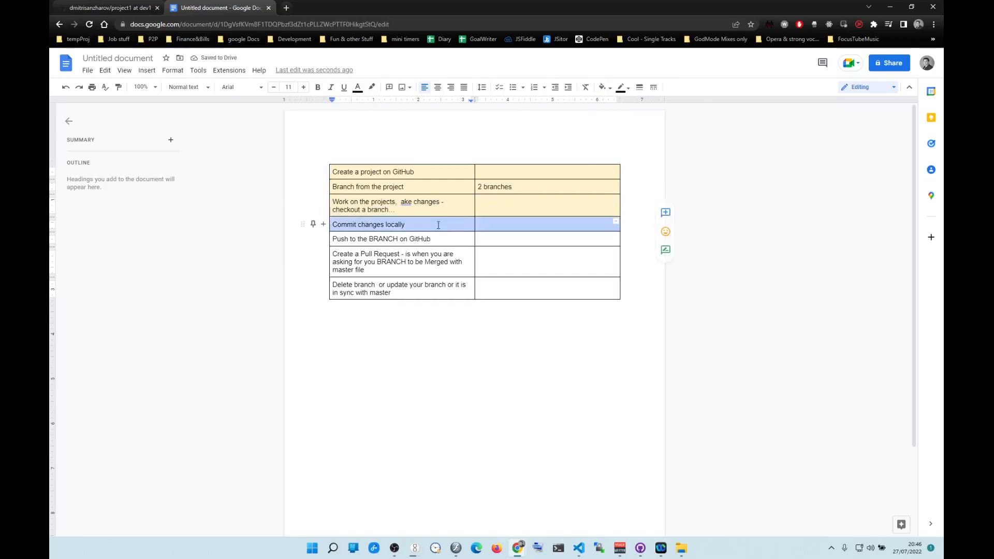
{"action": "left_click", "coordinate": [485, 225]}
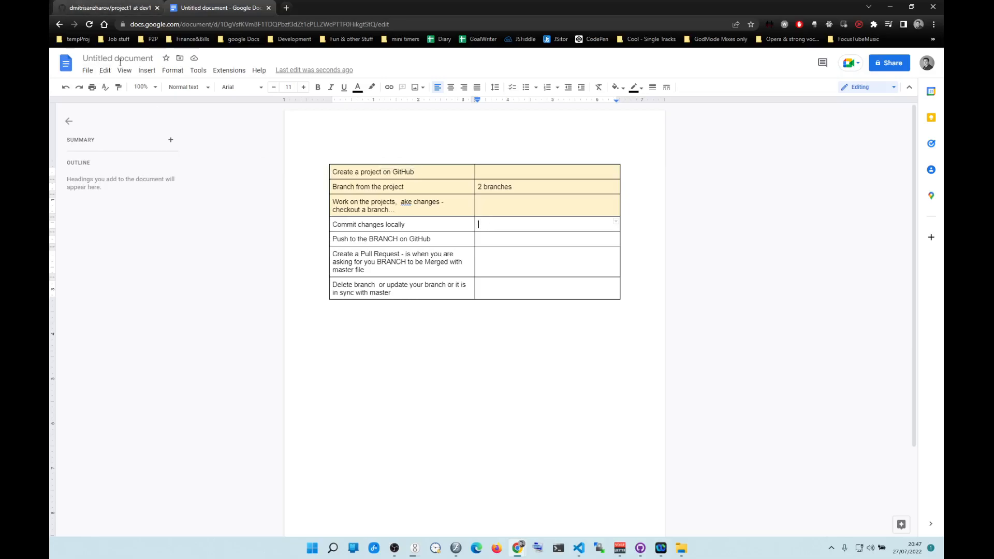
Switch to GitHub Desktop and commit the change to dev1 with the summary "dev1 says hello" and the description "blah blah from dev1".
{"action": "left_click", "coordinate": [640, 548]}
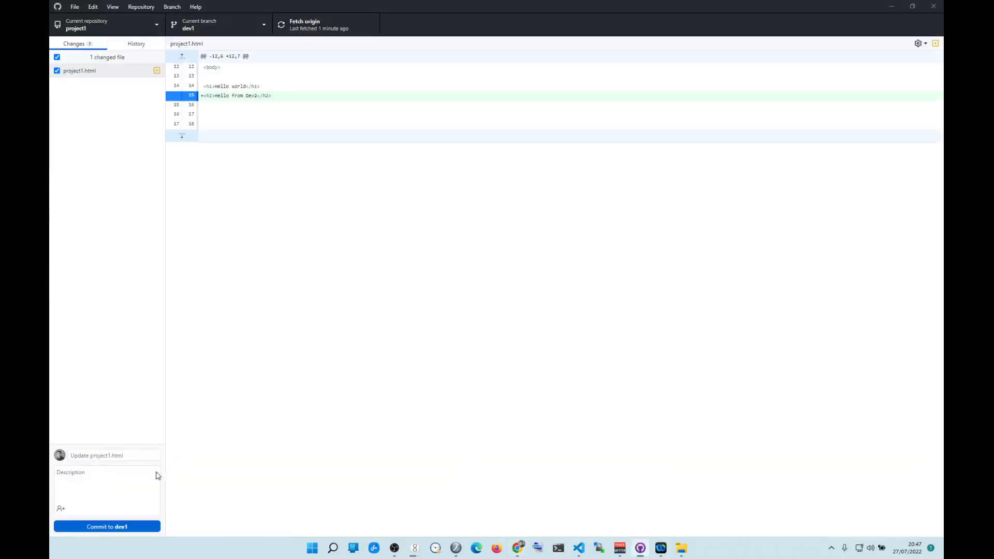
{"action": "left_click", "coordinate": [129, 455]}
{"action": "type", "text": "dev says hello1"}
{"action": "left_click", "coordinate": [105, 476]}
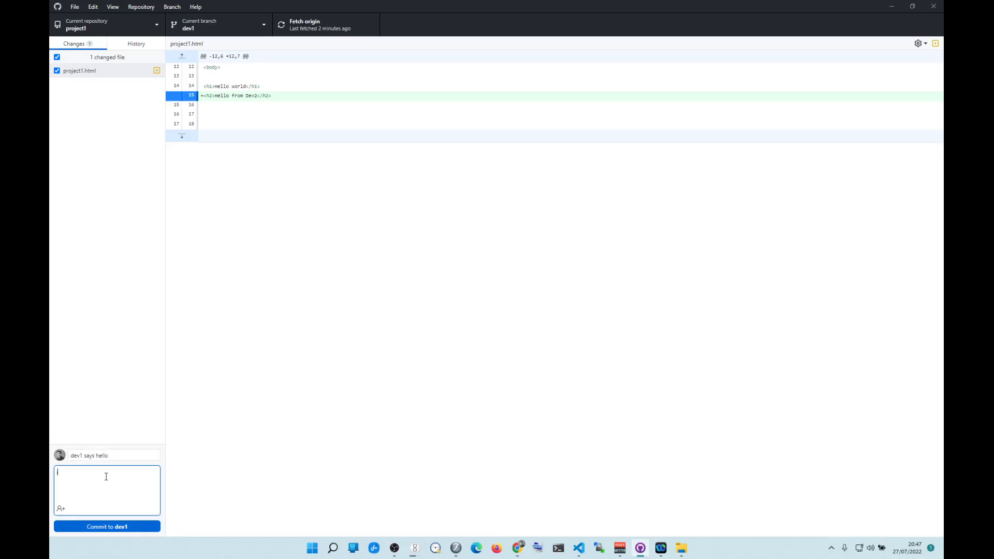
{"action": "type", "text": "blah blah from dev1"}
{"action": "left_click", "coordinate": [139, 527]}
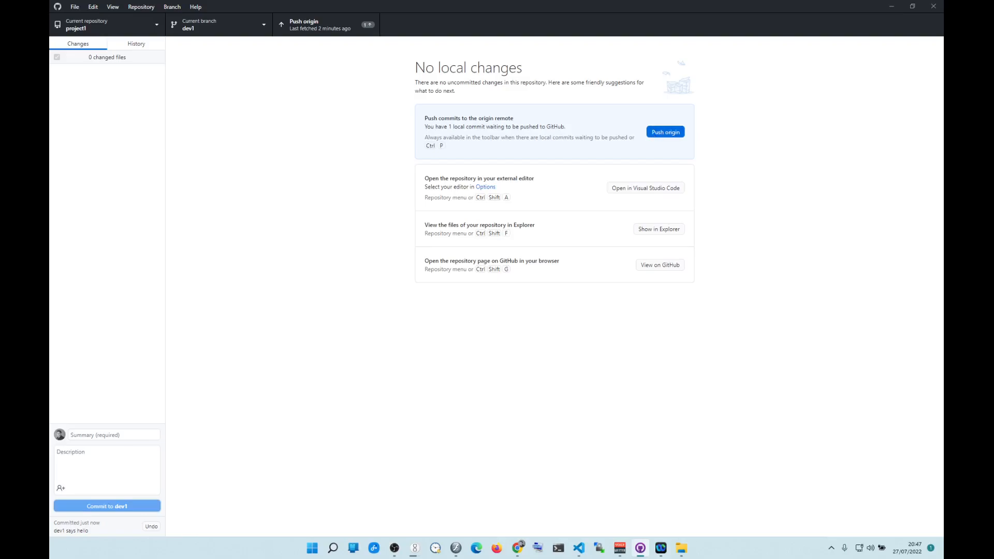
Check the dev1 branch page on GitHub in Chrome, return to GitHub Desktop, and push the local commit to origin.
{"action": "key", "text": "alt+Tab"}
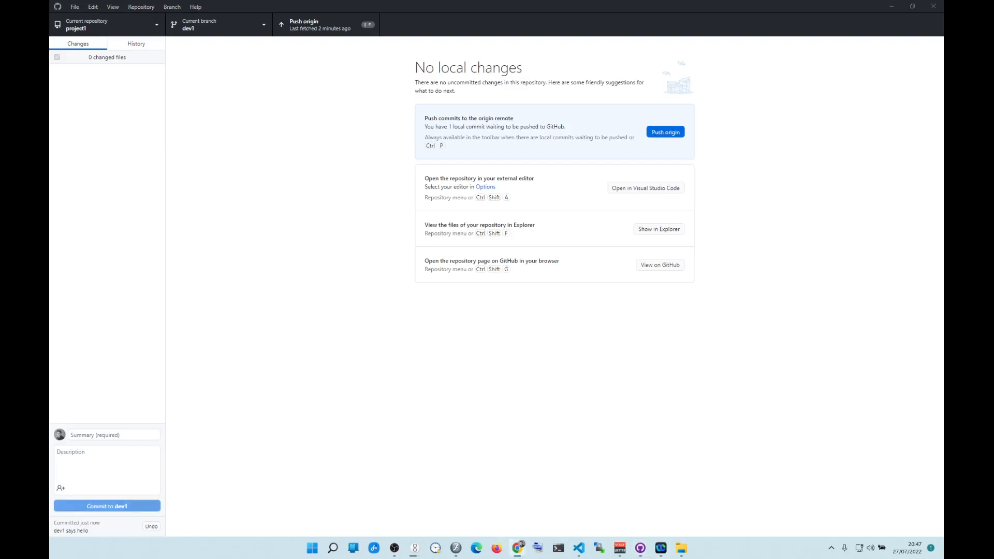
{"action": "mouse_move", "coordinate": [514, 550]}
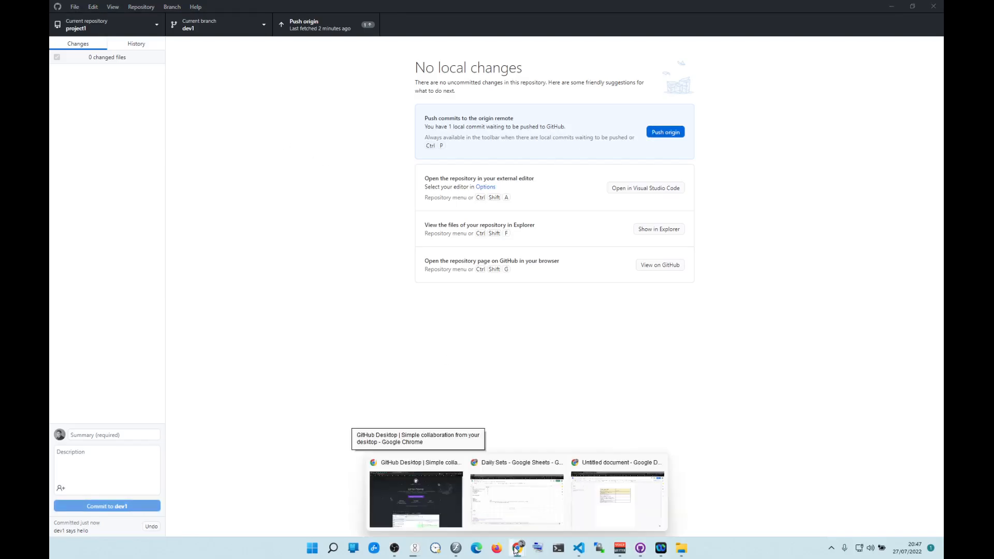
{"action": "left_click", "coordinate": [643, 523]}
{"action": "left_click", "coordinate": [108, 8]}
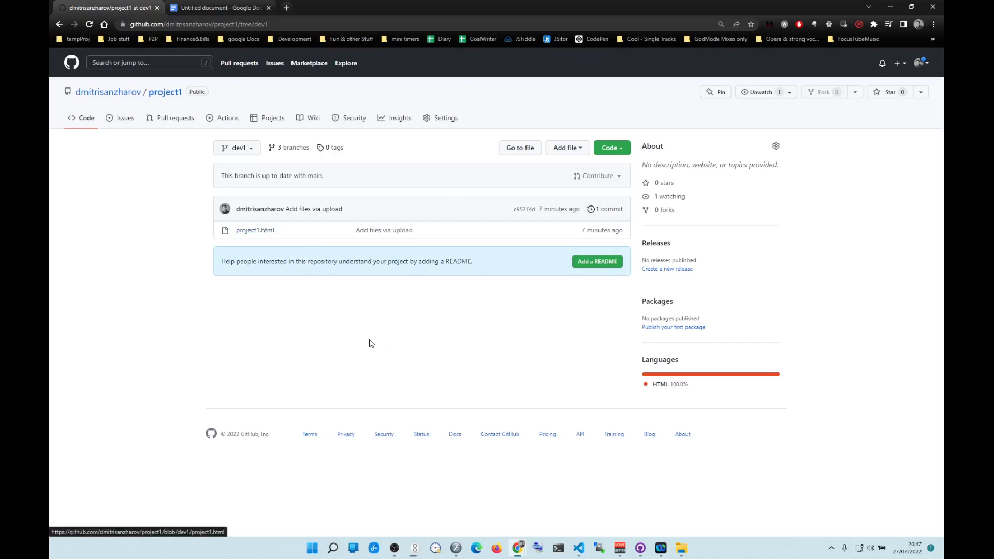
{"action": "left_click", "coordinate": [641, 548]}
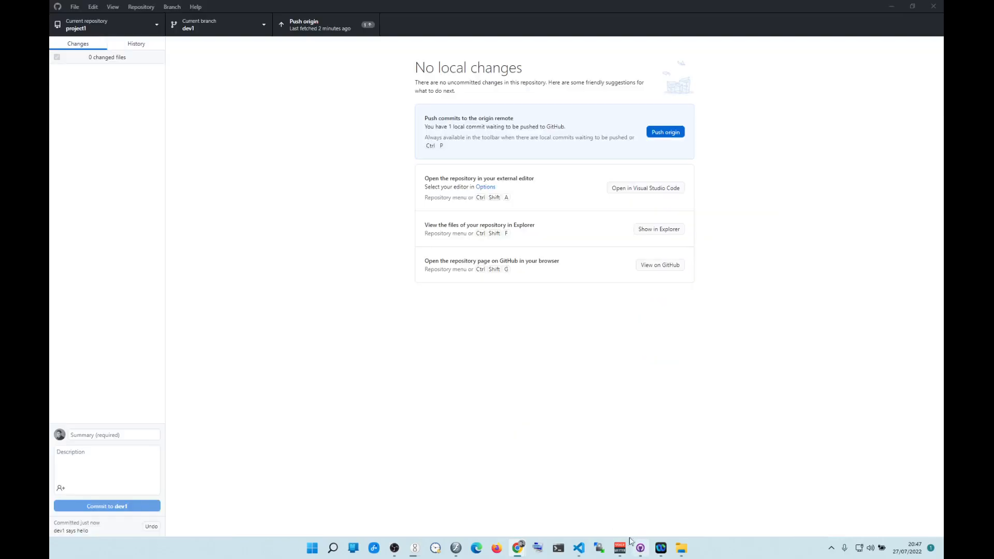
{"action": "left_click", "coordinate": [672, 134]}
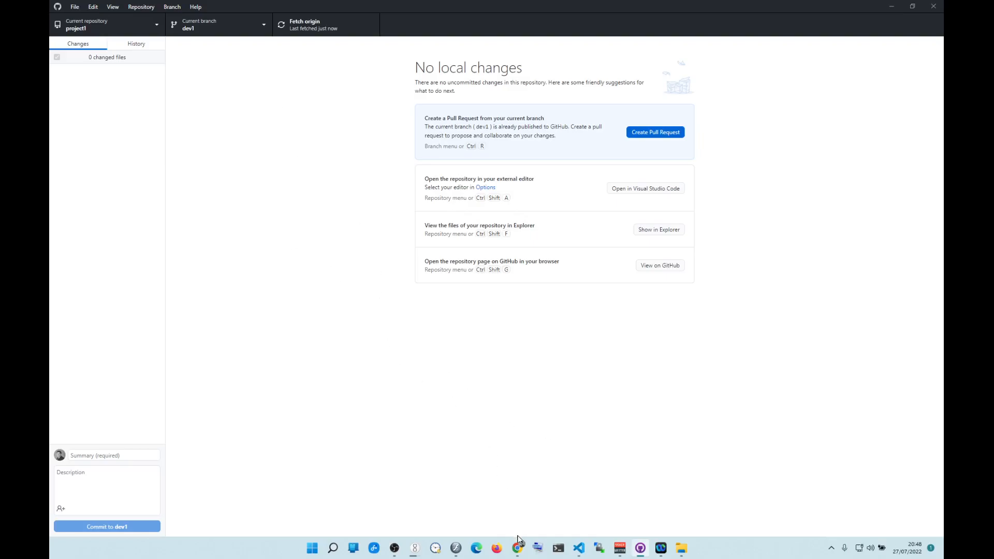
Switch to the GitHub page in Chrome, reload the dev1 branch, open project1.html, and highlight the added h2 line.
{"action": "mouse_move", "coordinate": [519, 546]}
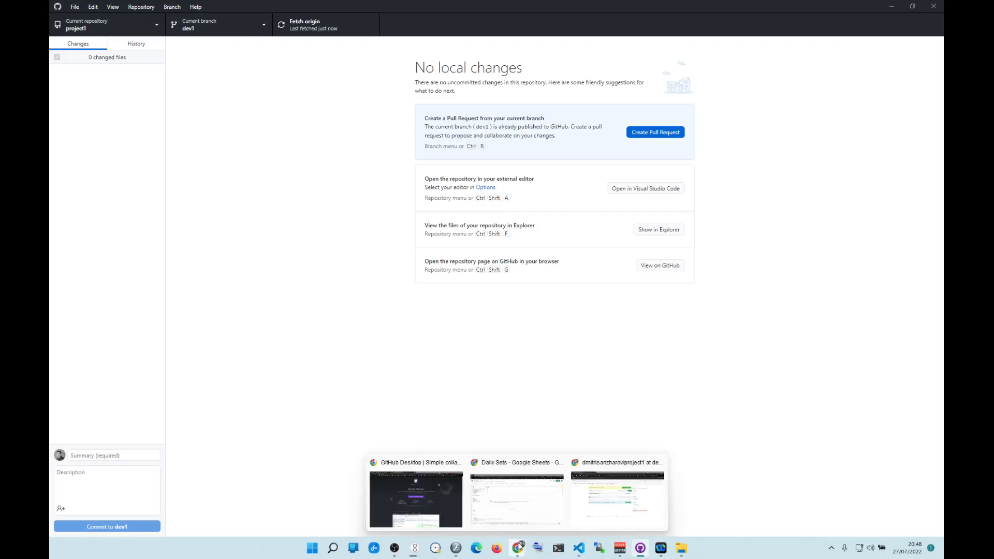
{"action": "left_click", "coordinate": [602, 506]}
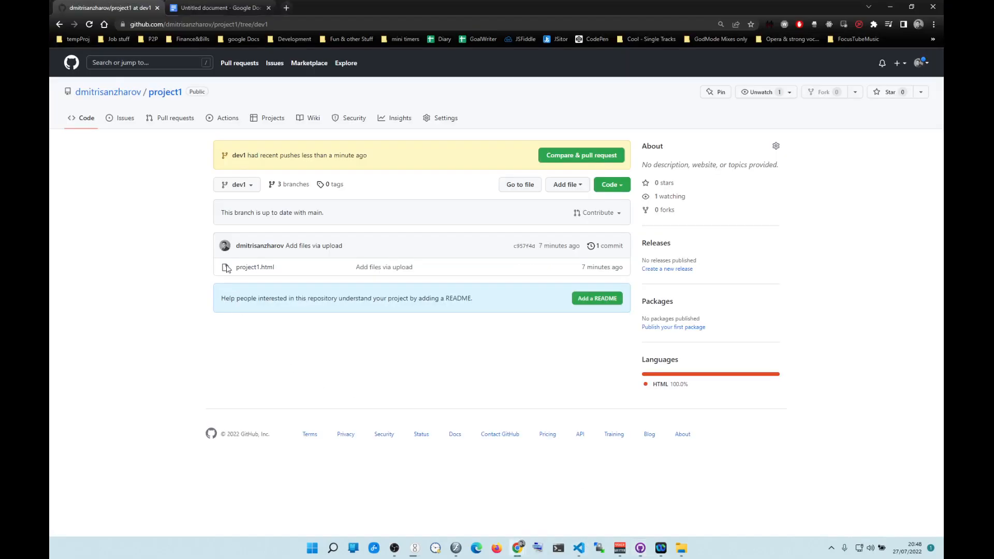
{"action": "left_click", "coordinate": [89, 25]}
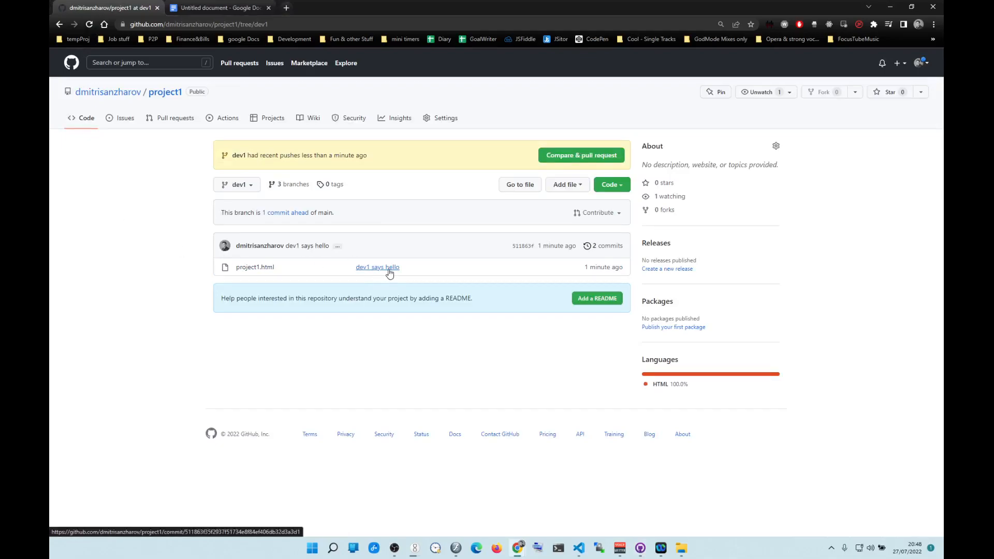
{"action": "left_click", "coordinate": [257, 267]}
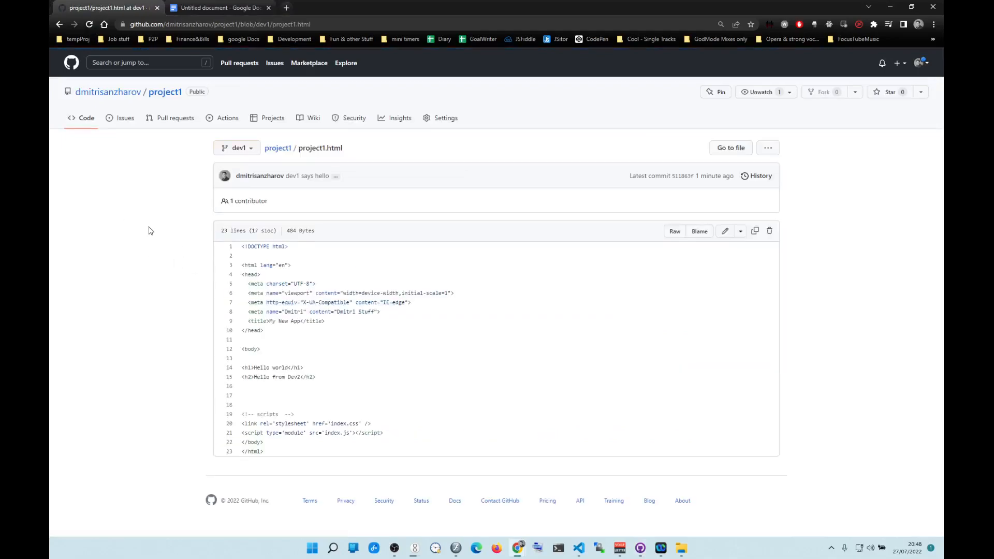
{"action": "left_click_drag", "start_coordinate": [315, 377], "coordinate": [241, 382]}
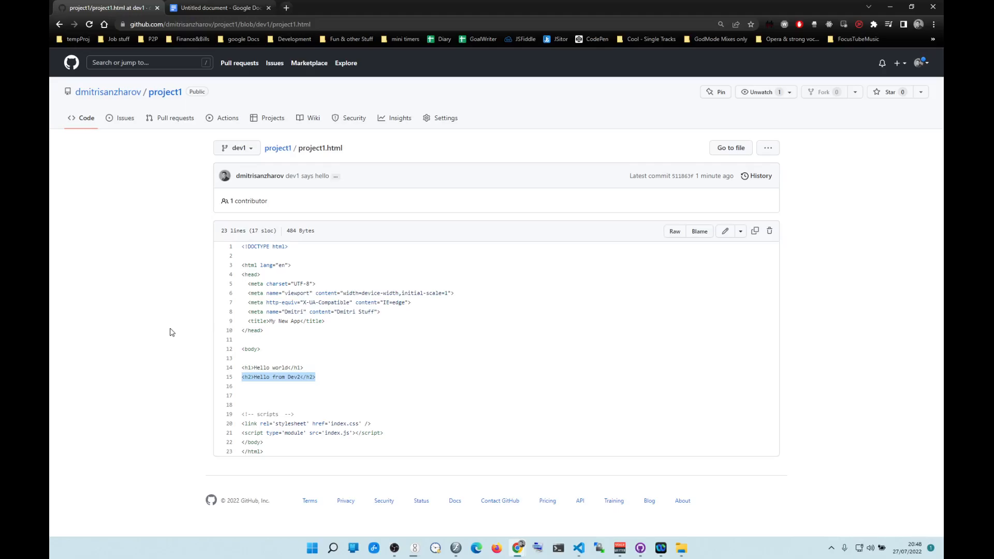
Shade the "Commit changes locally" and "Push to the BRANCH on GitHub" rows of the Google Docs table light yellow.
{"action": "key", "text": "ctrl+Tab"}
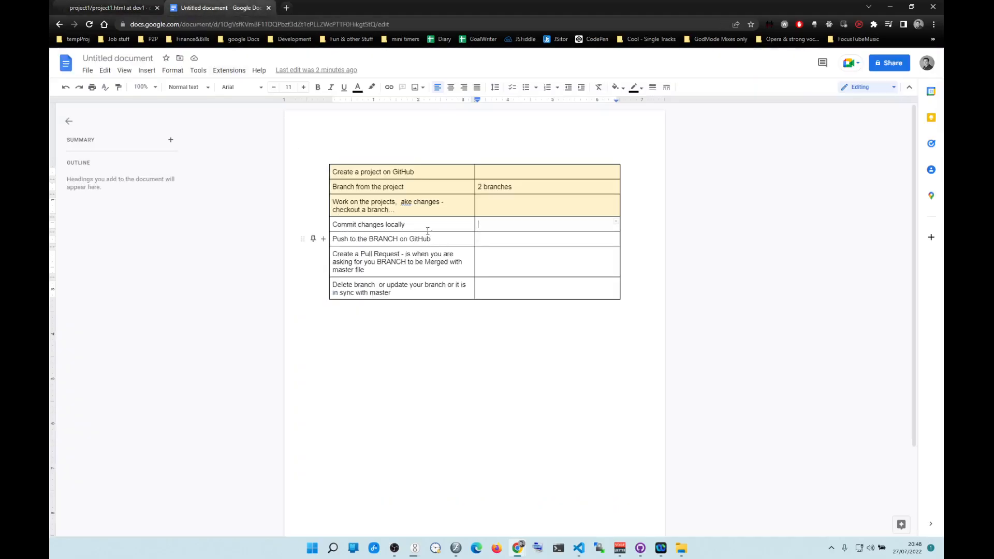
{"action": "left_click_drag", "start_coordinate": [414, 227], "coordinate": [330, 224]}
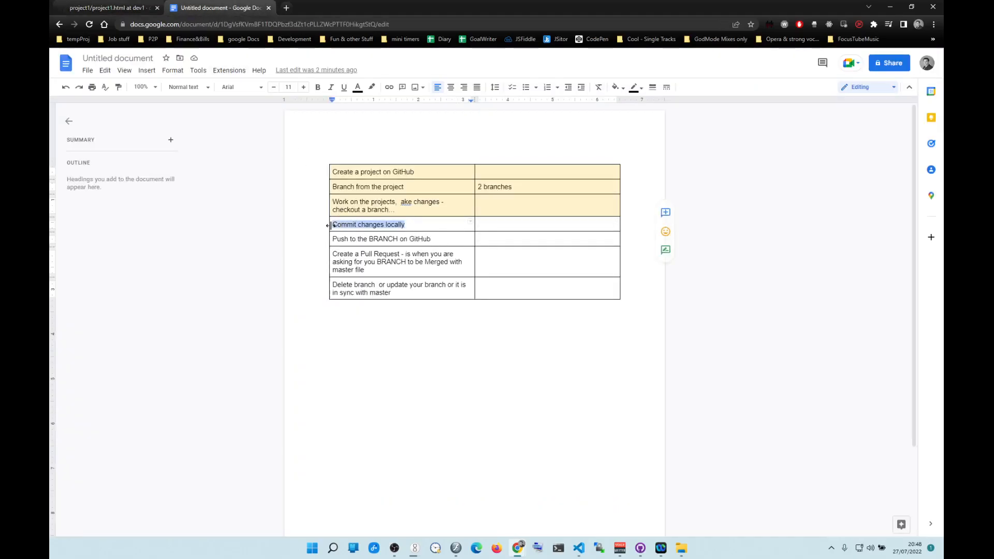
{"action": "left_click", "coordinate": [508, 238]}
{"action": "left_click", "coordinate": [388, 239], "text": "shift"}
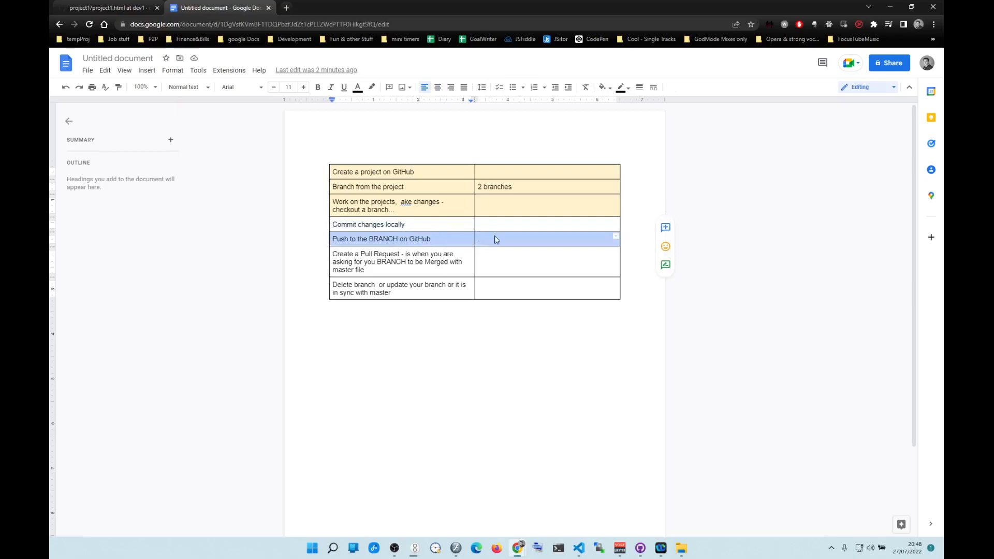
{"action": "left_click", "coordinate": [479, 224]}
{"action": "left_click", "coordinate": [462, 228], "text": "shift"}
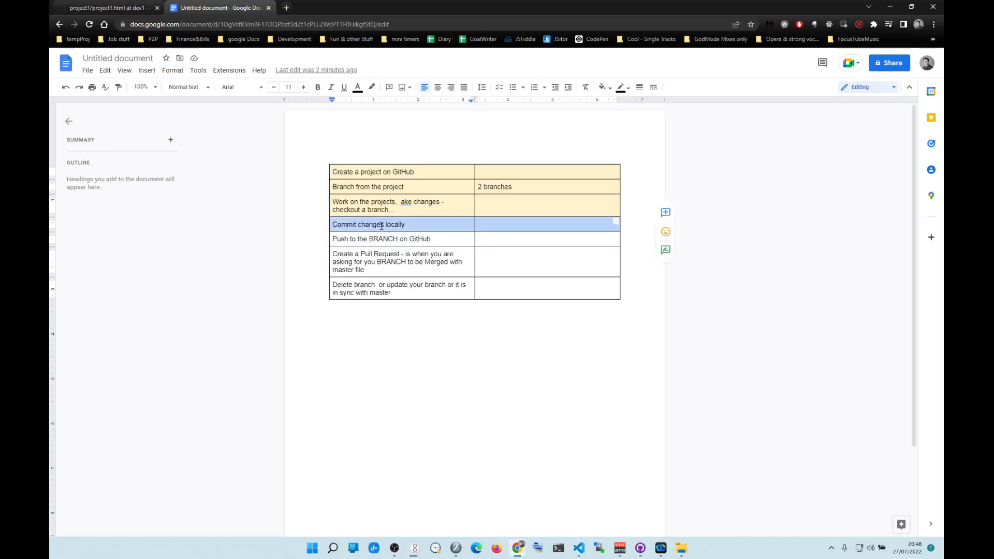
{"action": "left_click", "coordinate": [483, 237], "text": "shift"}
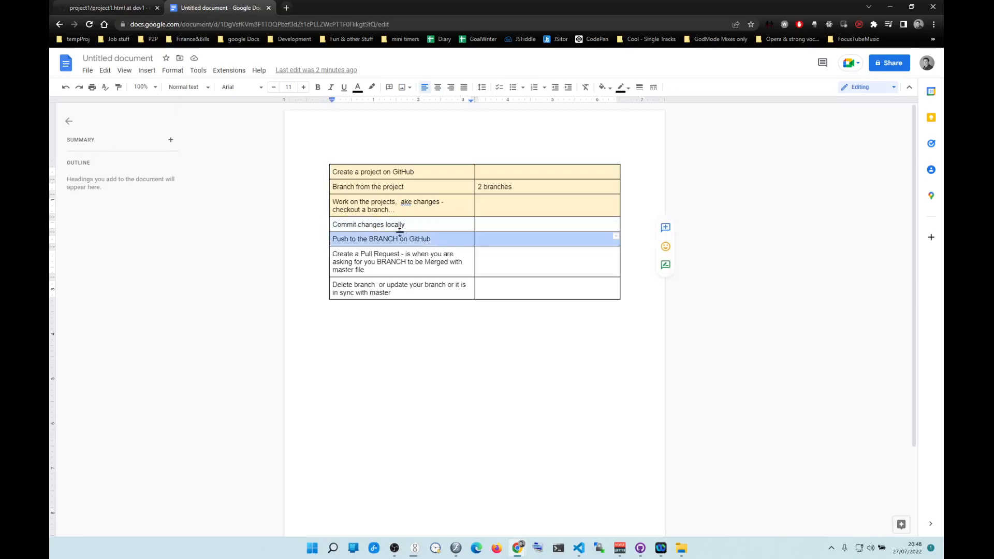
{"action": "left_click", "coordinate": [603, 87]}
{"action": "left_click", "coordinate": [639, 156]}
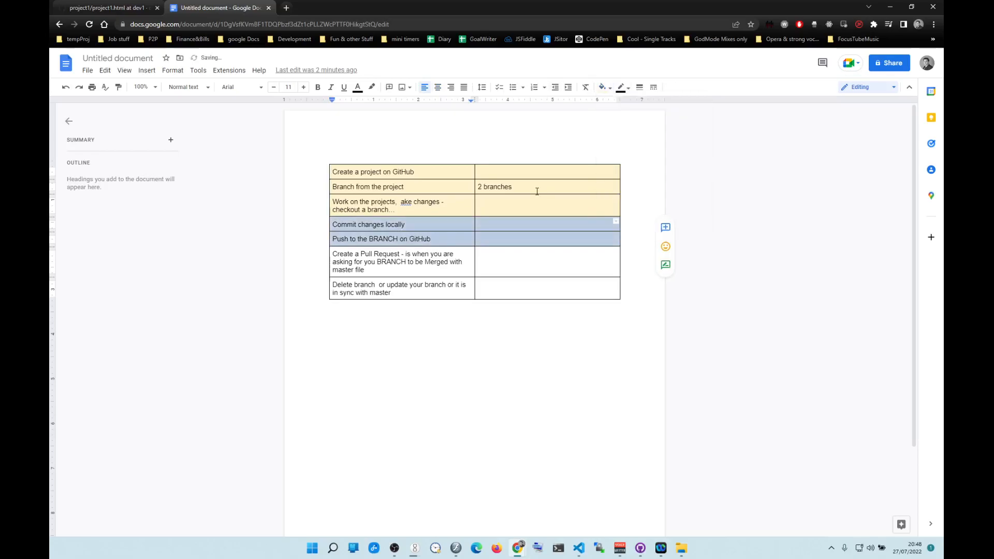
{"action": "left_click", "coordinate": [527, 224]}
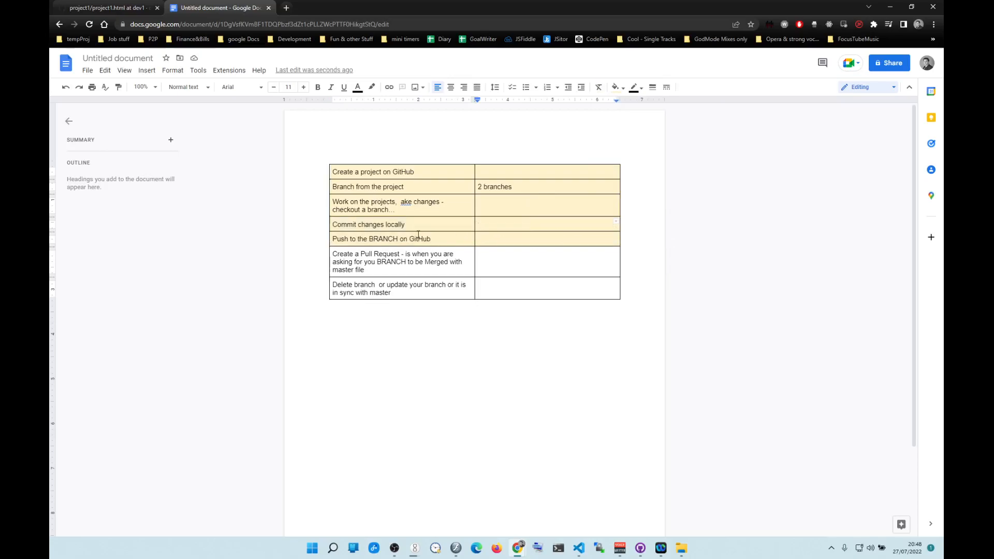
Review the commit and push rows in the workflow table against project1.html on the dev1 branch on GitHub.
{"action": "left_click_drag", "start_coordinate": [434, 240], "coordinate": [352, 225]}
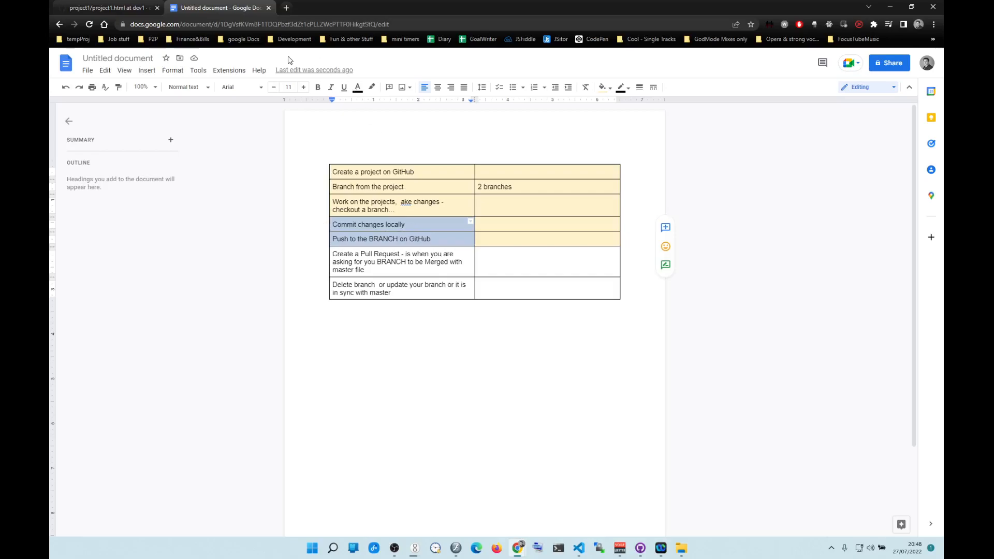
{"action": "left_click", "coordinate": [106, 8]}
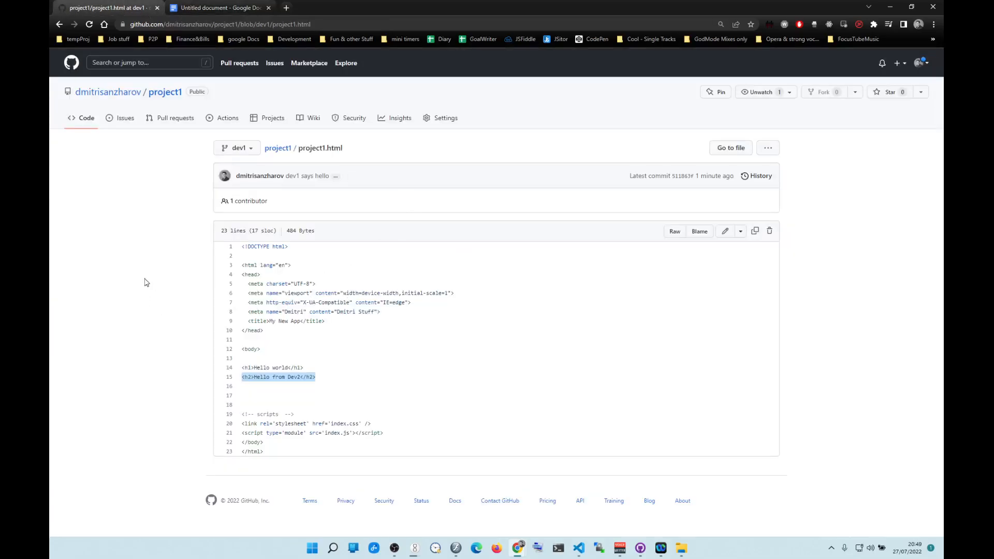
{"action": "left_click", "coordinate": [192, 10]}
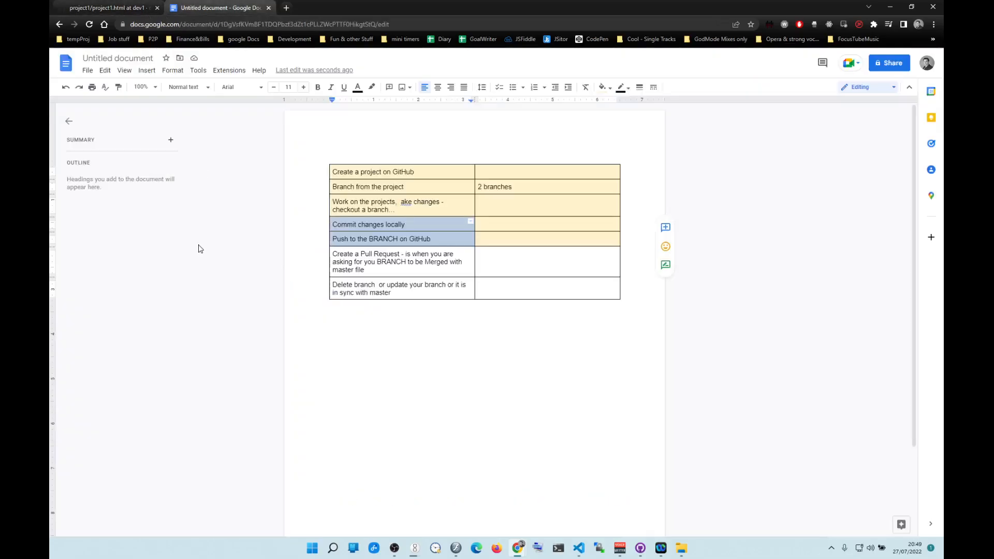
{"action": "left_click", "coordinate": [112, 8]}
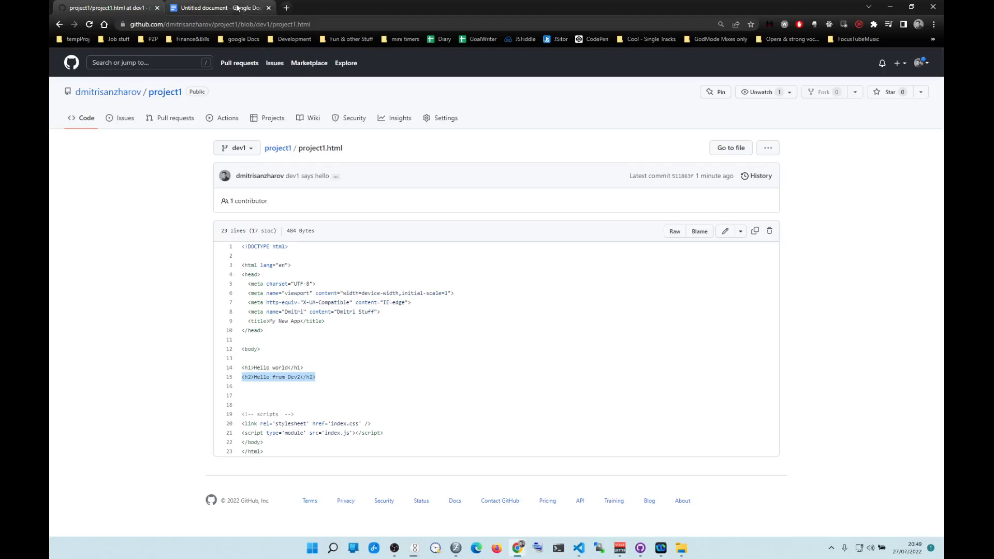
{"action": "left_click", "coordinate": [217, 8]}
{"action": "left_click", "coordinate": [405, 227]}
{"action": "left_click_drag", "start_coordinate": [406, 227], "coordinate": [334, 226]}
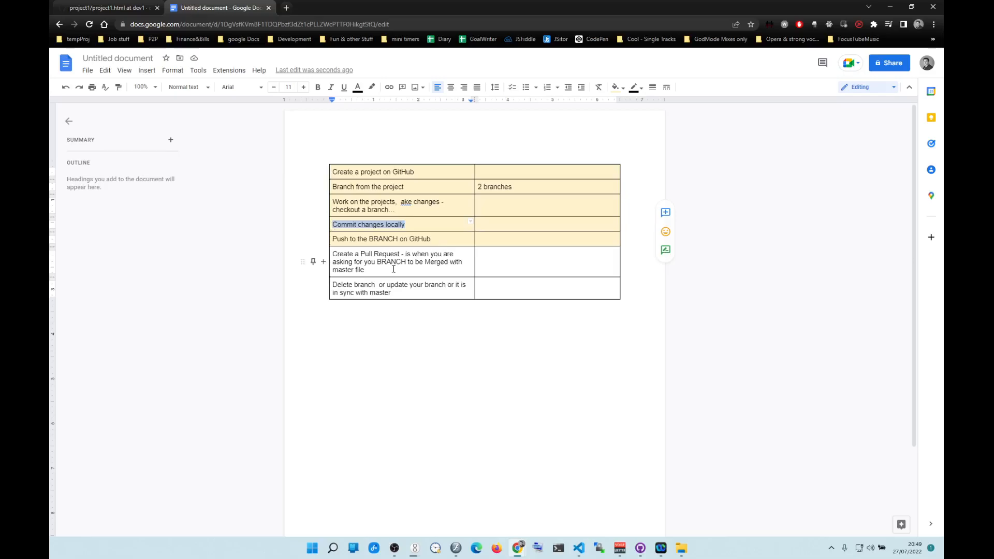
{"action": "left_click", "coordinate": [88, 6]}
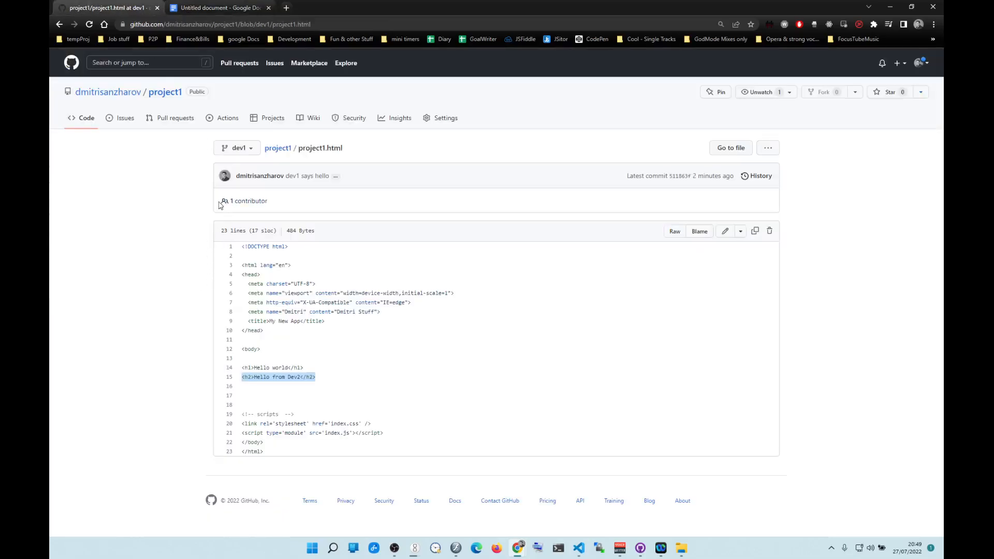
From GitHub Desktop, create a pull request from dev1 into main titled "dev1 says hello" with the description "blah blah from dev1".
{"action": "mouse_move", "coordinate": [643, 548]}
{"action": "left_click", "coordinate": [643, 547]}
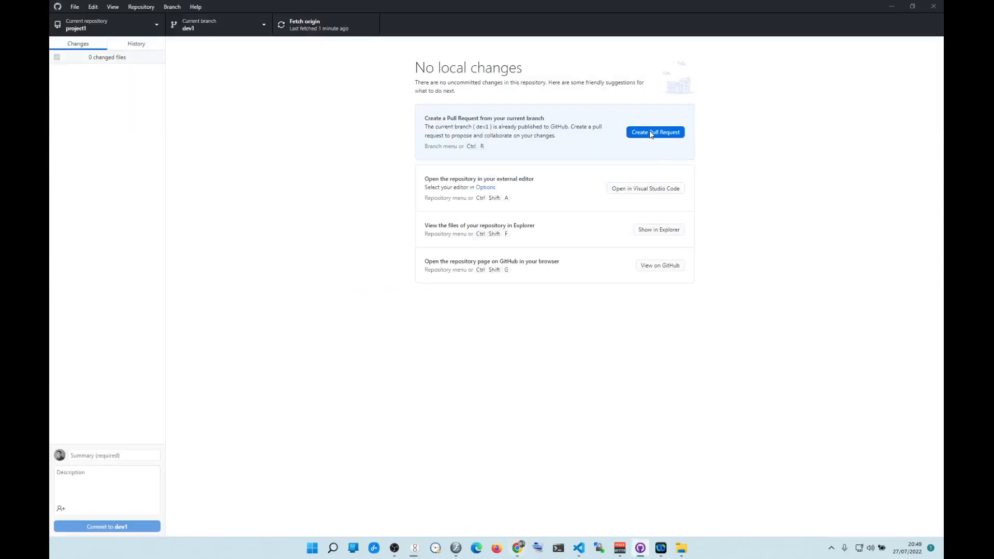
{"action": "left_click", "coordinate": [651, 132]}
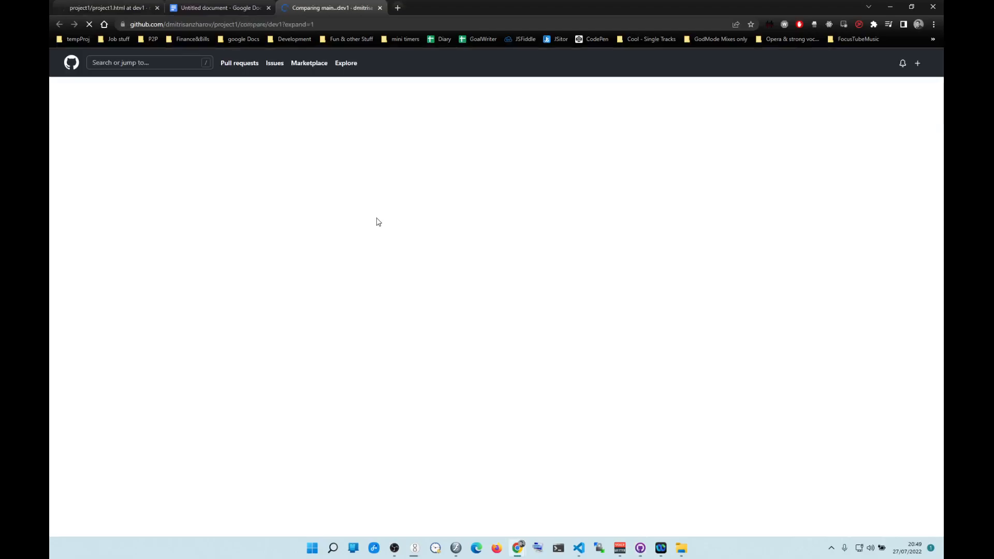
{"action": "left_click", "coordinate": [328, 284]}
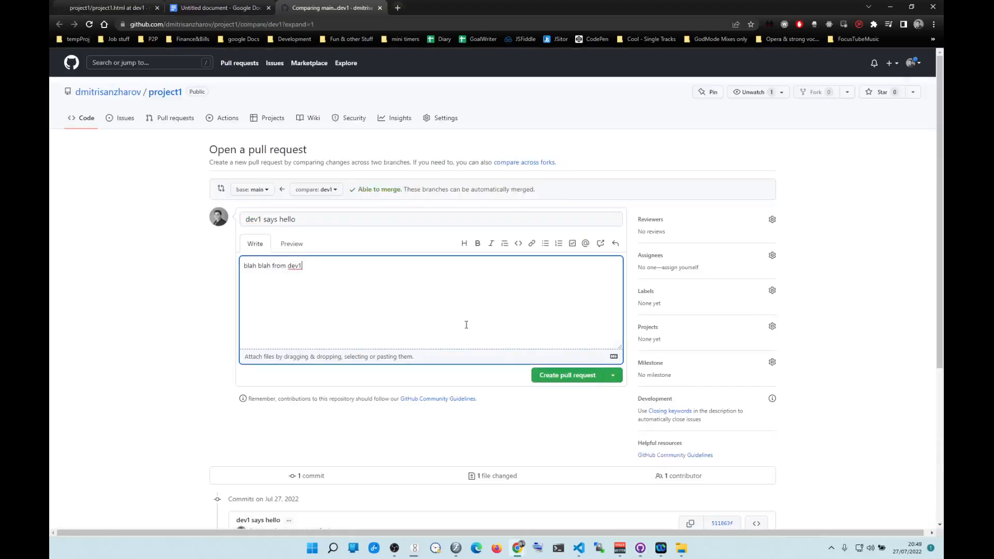
{"action": "left_click", "coordinate": [567, 376]}
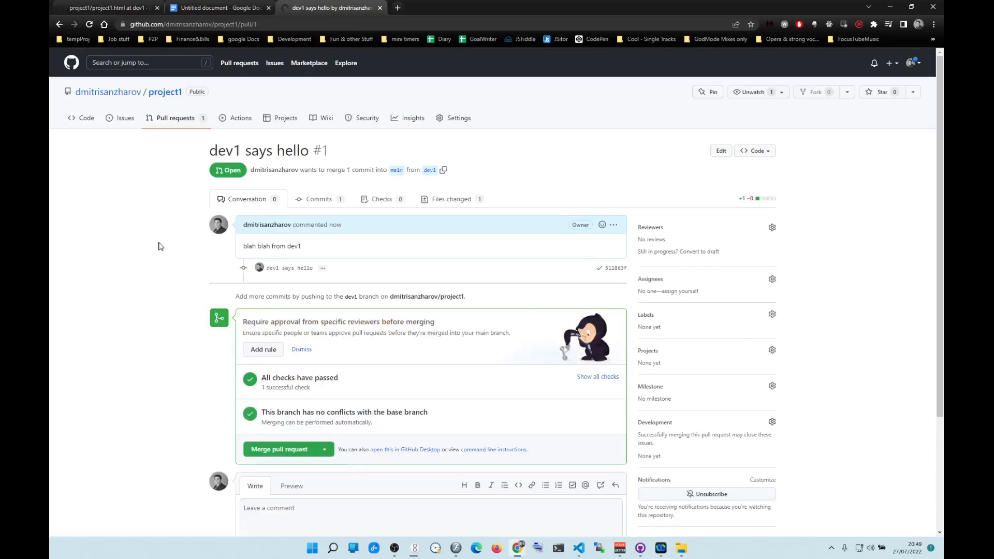
Review the "dev1 says hello" pull request and the changed lines of project1.html.
{"action": "scroll", "coordinate": [159, 246], "scroll_direction": "down", "scroll_amount": 3}
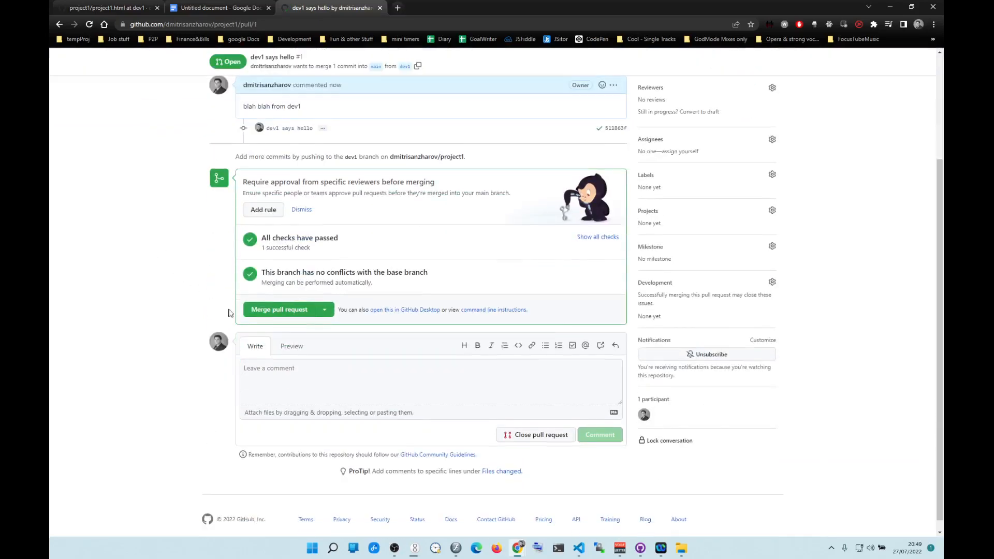
{"action": "scroll", "coordinate": [136, 217], "scroll_direction": "up", "scroll_amount": 3}
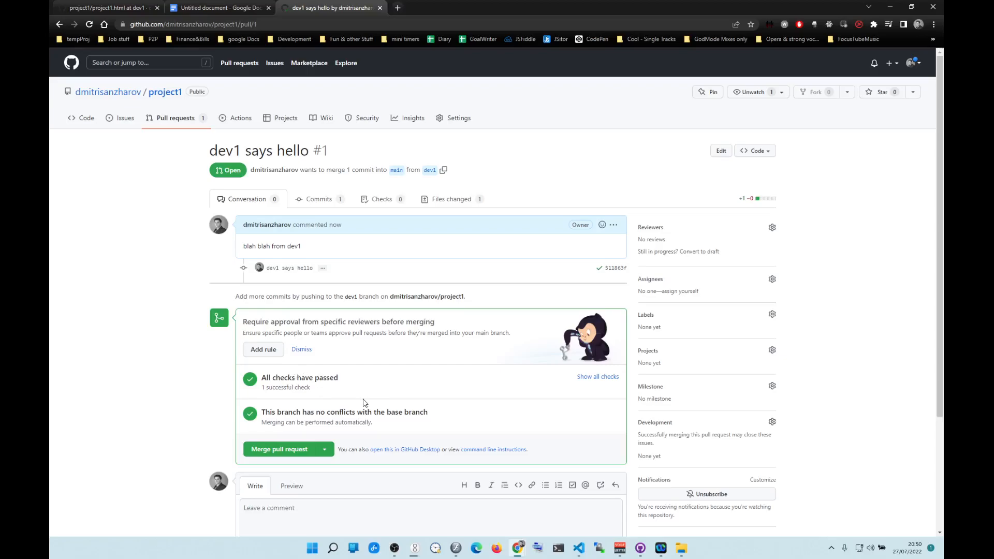
{"action": "left_click", "coordinate": [444, 201]}
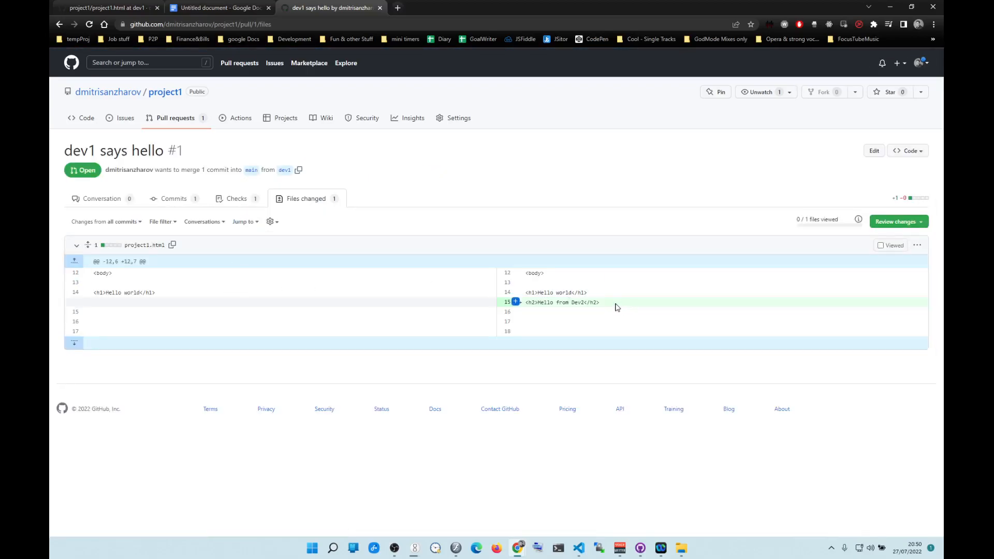
Merge the "dev1 says hello" pull request into main with the default merge commit message.
{"action": "left_click", "coordinate": [94, 197]}
{"action": "scroll", "coordinate": [260, 367], "scroll_direction": "down", "scroll_amount": 2}
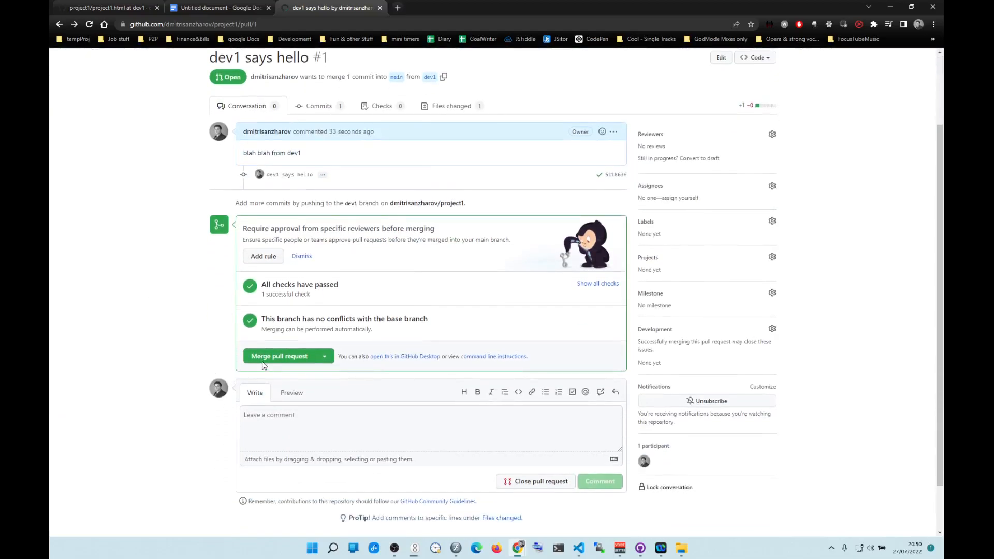
{"action": "left_click", "coordinate": [273, 356]}
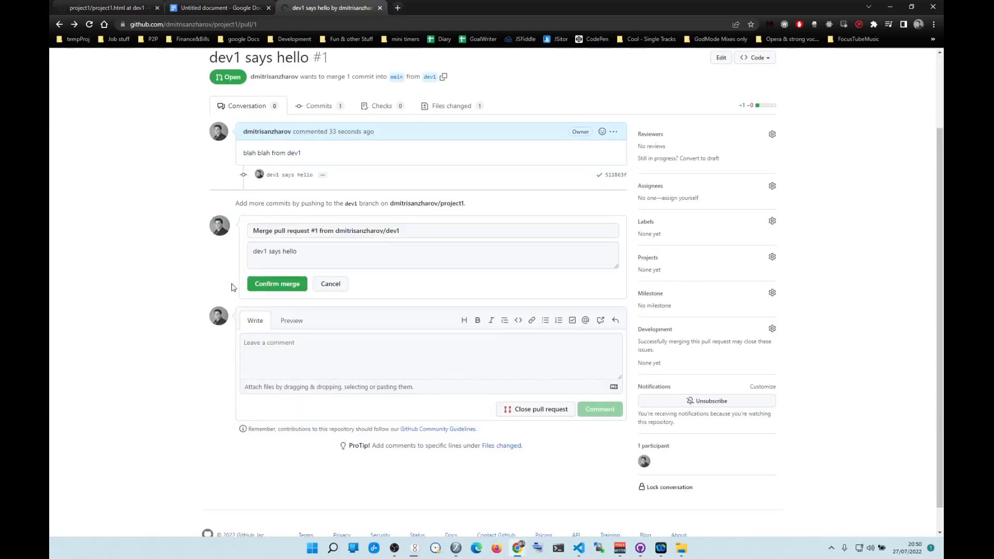
{"action": "left_click", "coordinate": [262, 285]}
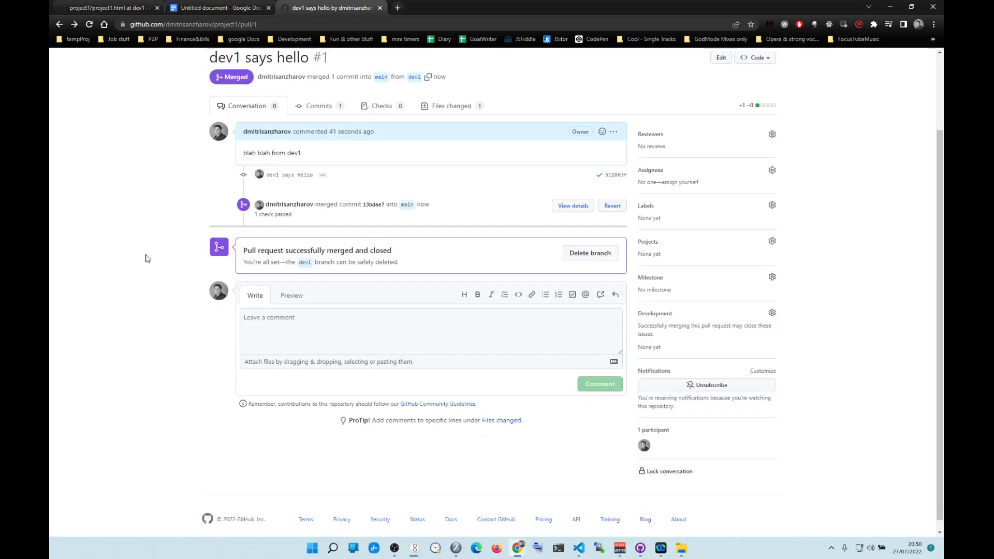
{"action": "scroll", "coordinate": [147, 259], "scroll_direction": "up", "scroll_amount": 2}
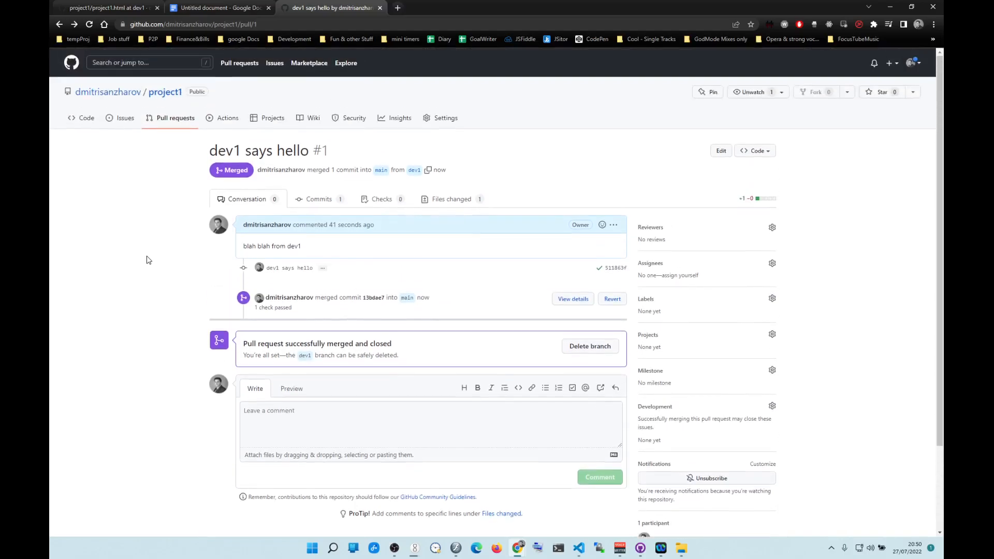
Open project1.html on the main branch of the project1 repository and highlight the h2 line.
{"action": "mouse_move", "coordinate": [133, 99]}
{"action": "left_click", "coordinate": [165, 92]}
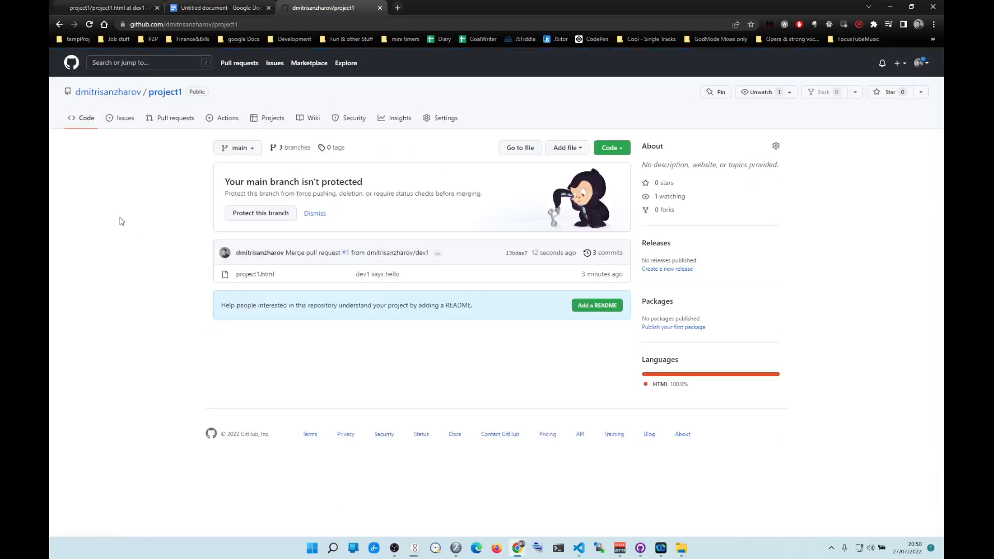
{"action": "left_click", "coordinate": [261, 276]}
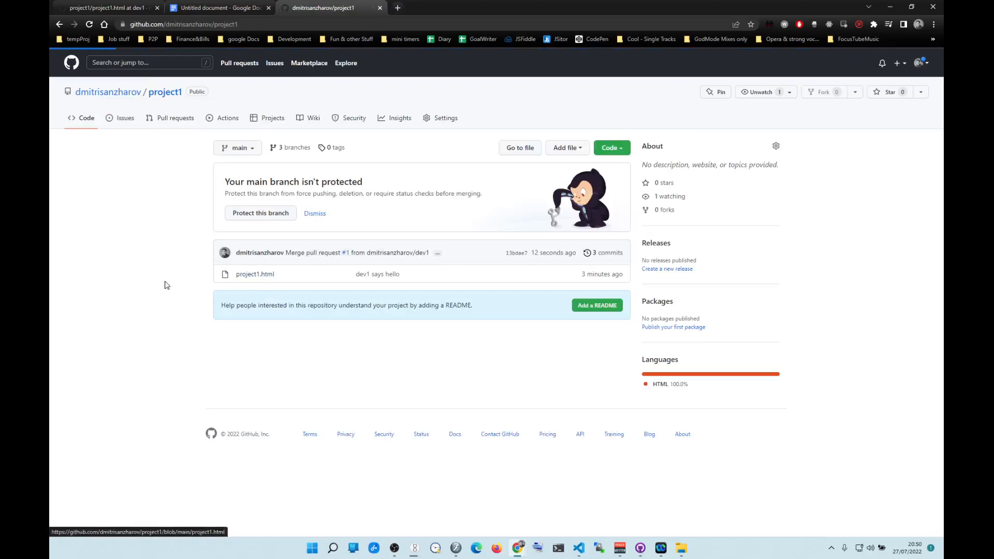
{"action": "left_click_drag", "start_coordinate": [317, 377], "coordinate": [241, 381]}
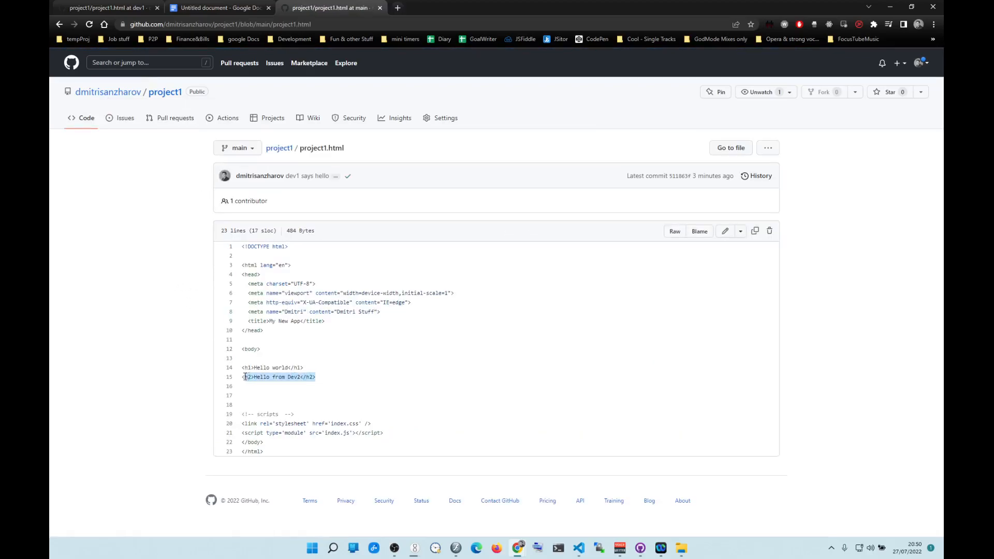
{"action": "left_click", "coordinate": [161, 326]}
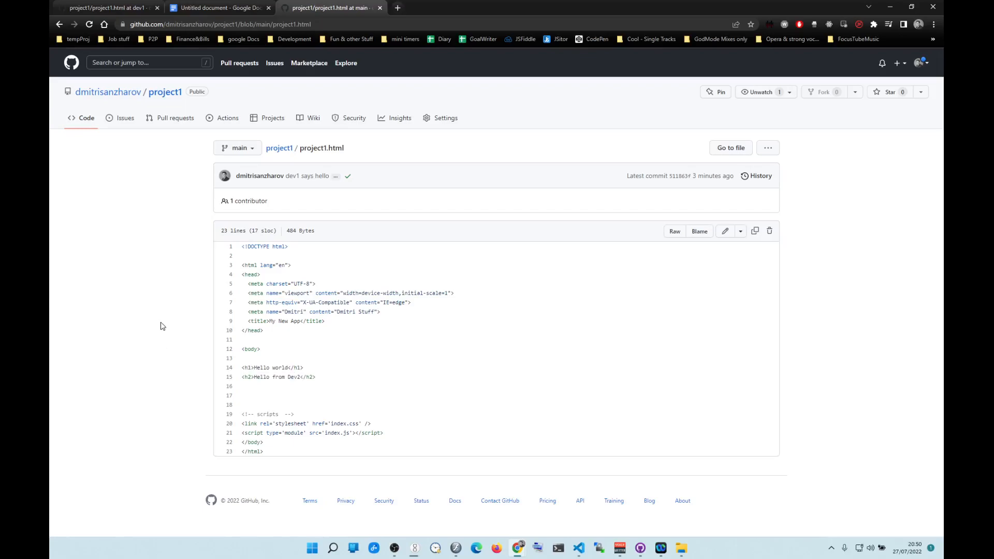
{"action": "left_click_drag", "start_coordinate": [320, 380], "coordinate": [238, 381]}
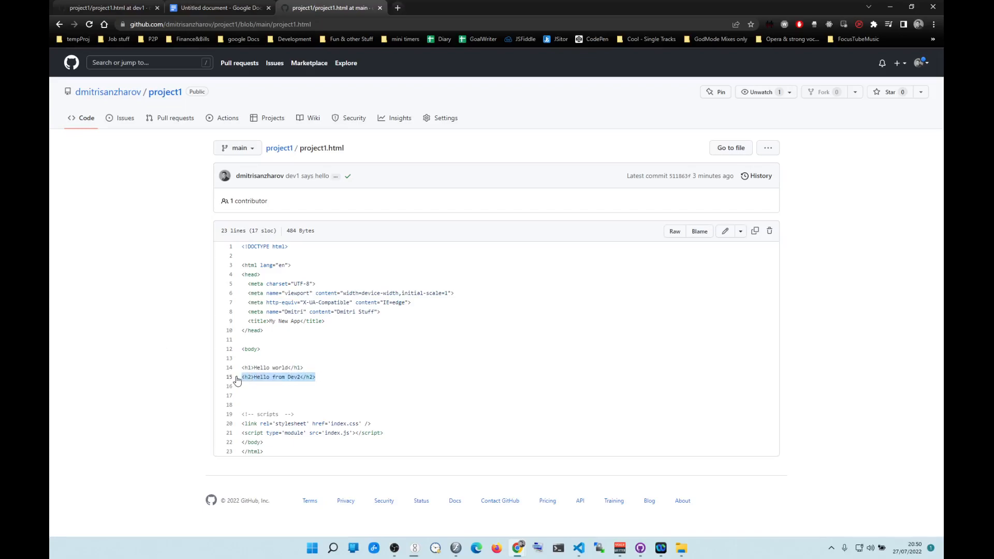
Return to the project1 repository root and look over its list of branches.
{"action": "left_click", "coordinate": [279, 149]}
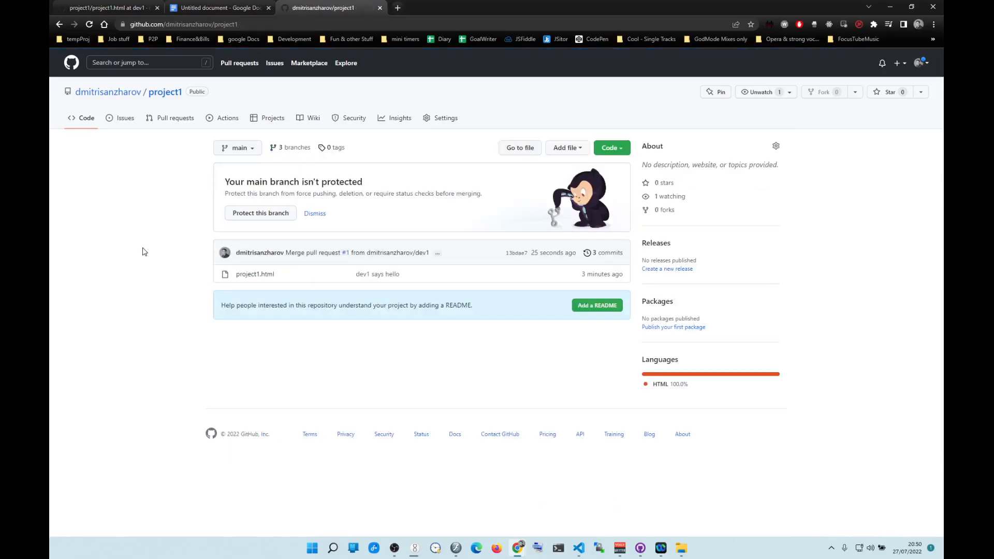
{"action": "left_click", "coordinate": [251, 150]}
{"action": "left_click", "coordinate": [164, 207]}
Shade the "Create a Pull Request" row of the Google Docs table light yellow.
{"action": "left_click", "coordinate": [211, 9]}
{"action": "left_click_drag", "start_coordinate": [464, 259], "coordinate": [481, 254]}
{"action": "left_click", "coordinate": [610, 89]}
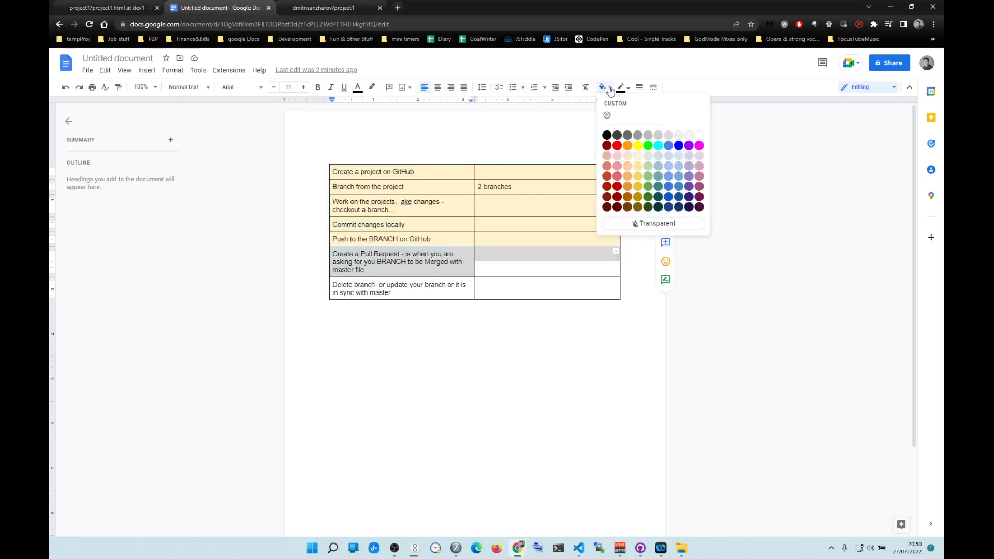
{"action": "left_click", "coordinate": [637, 155]}
Highlight the "Delete branch or update your branch" row and compare it with the dev1 project1.html and main repository pages on GitHub.
{"action": "left_click_drag", "start_coordinate": [492, 288], "coordinate": [371, 287]}
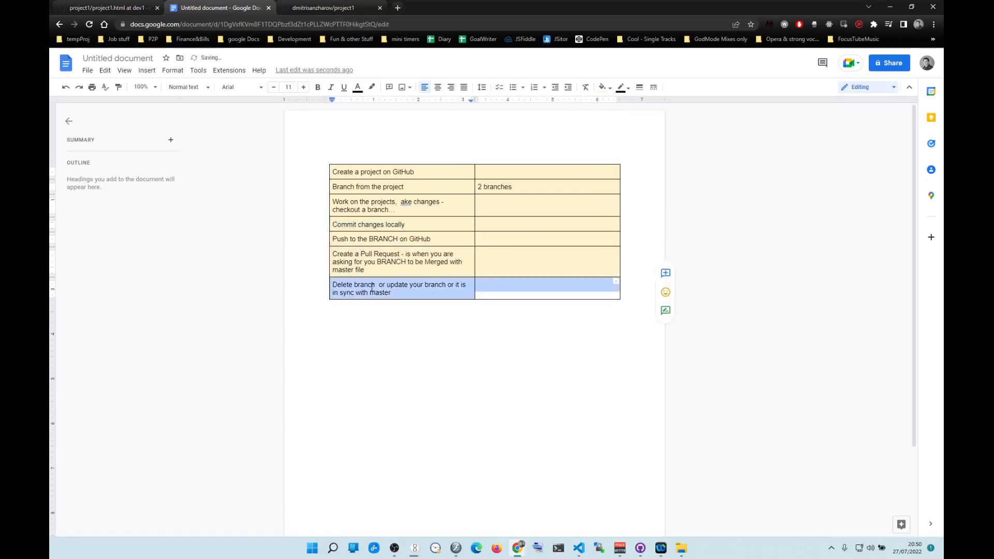
{"action": "left_click", "coordinate": [399, 291]}
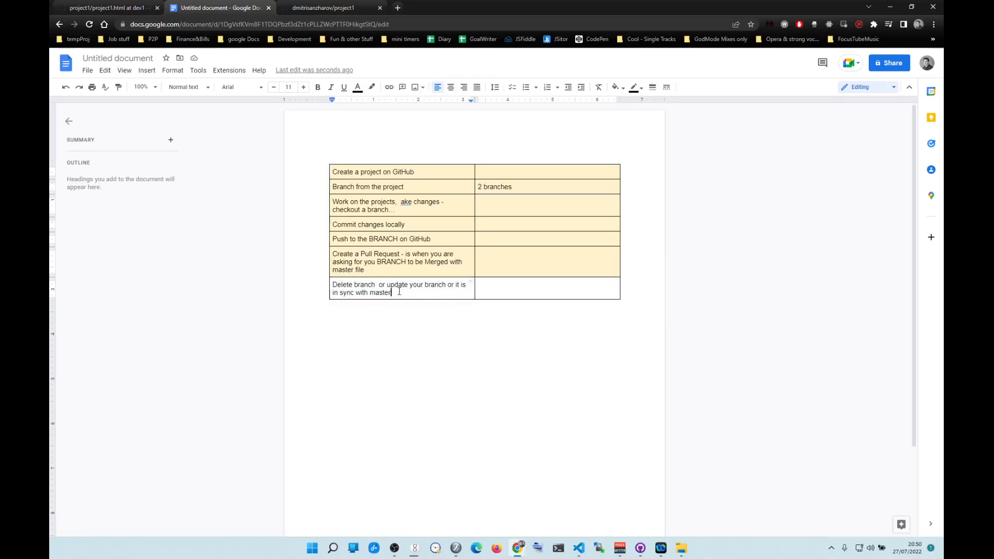
{"action": "left_click_drag", "start_coordinate": [503, 285], "coordinate": [344, 289]}
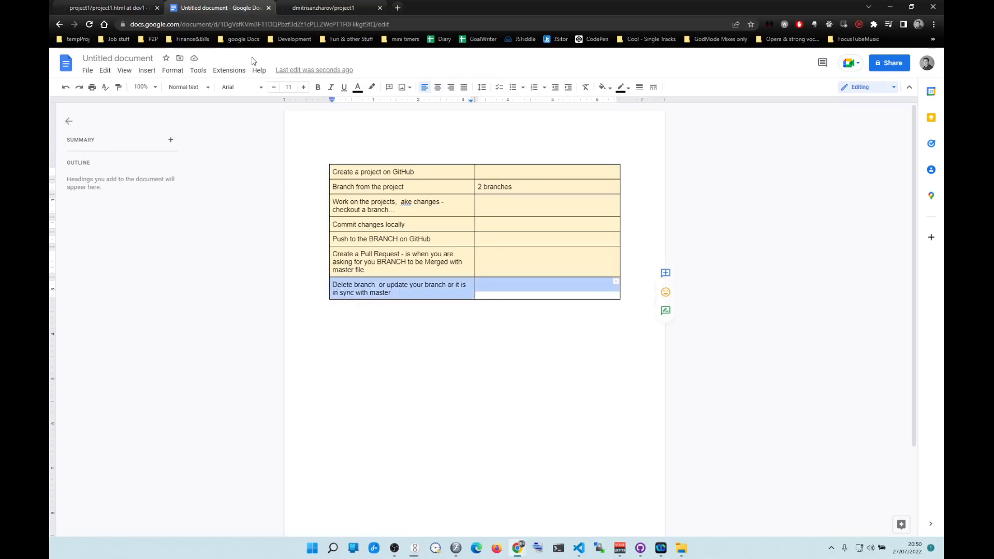
{"action": "left_click", "coordinate": [122, 8]}
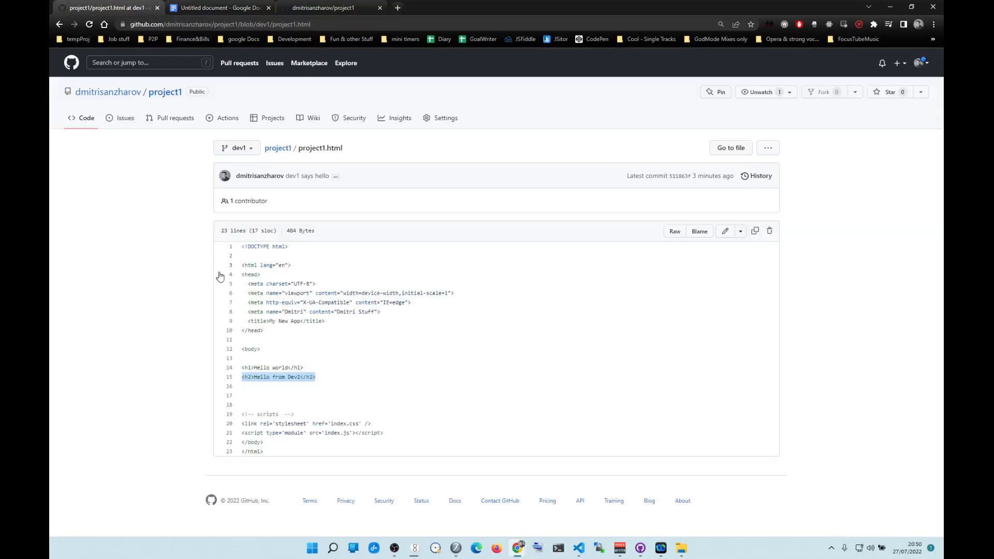
{"action": "left_click", "coordinate": [317, 5]}
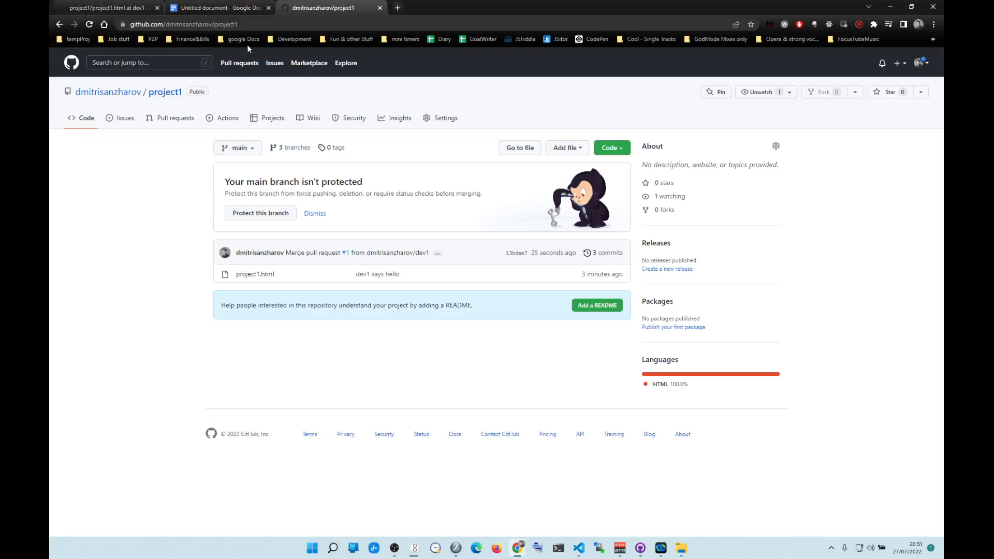
Add a blank line below the workflow table in the Google Docs document.
{"action": "left_click", "coordinate": [220, 8]}
{"action": "left_click", "coordinate": [388, 335]}
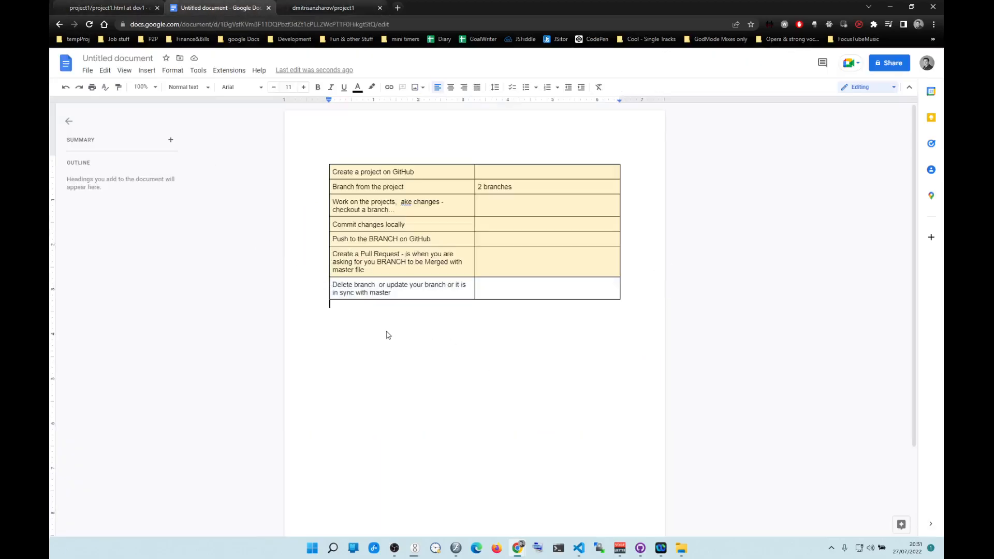
{"action": "key", "text": "Return"}
On the GitHub page for dev1's project1.html, highlight the h2 line and open the branch list.
{"action": "left_click", "coordinate": [147, 9]}
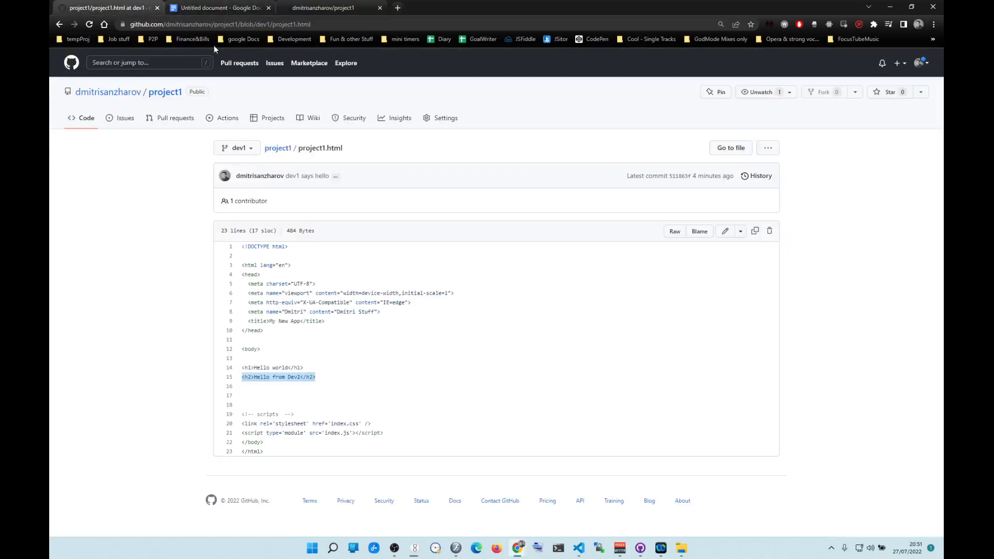
{"action": "left_click", "coordinate": [152, 238]}
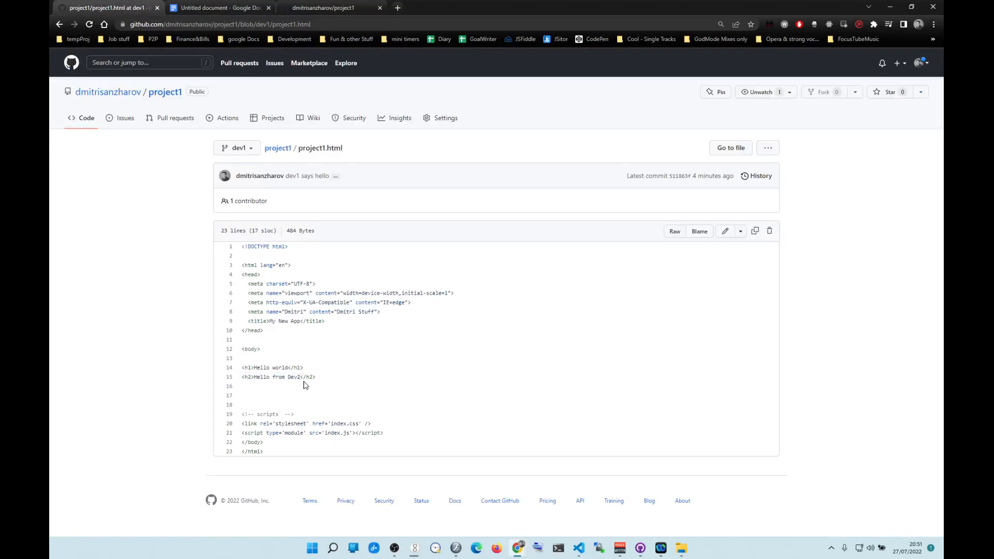
{"action": "left_click_drag", "start_coordinate": [316, 378], "coordinate": [243, 379]}
{"action": "left_click", "coordinate": [167, 192]}
{"action": "left_click", "coordinate": [242, 151]}
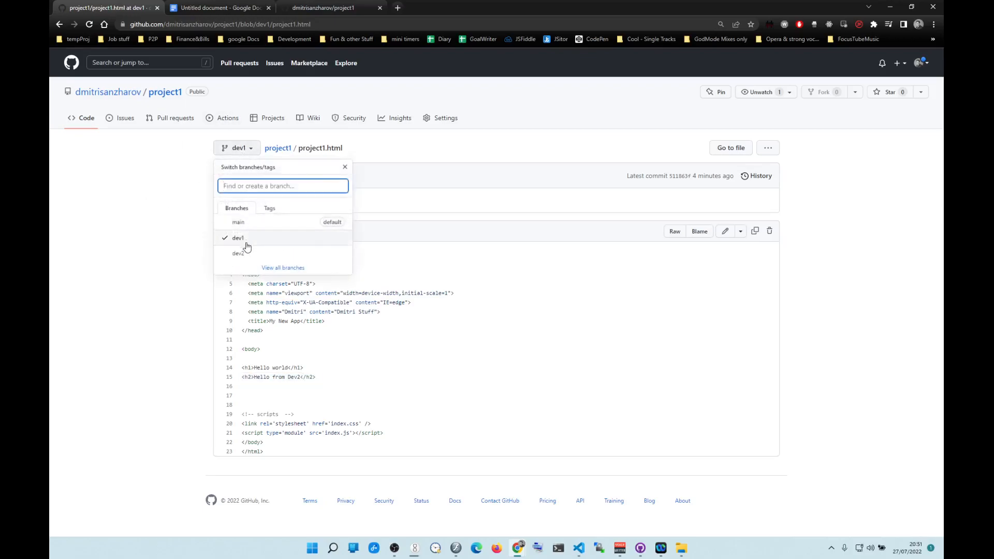
{"action": "left_click", "coordinate": [180, 247]}
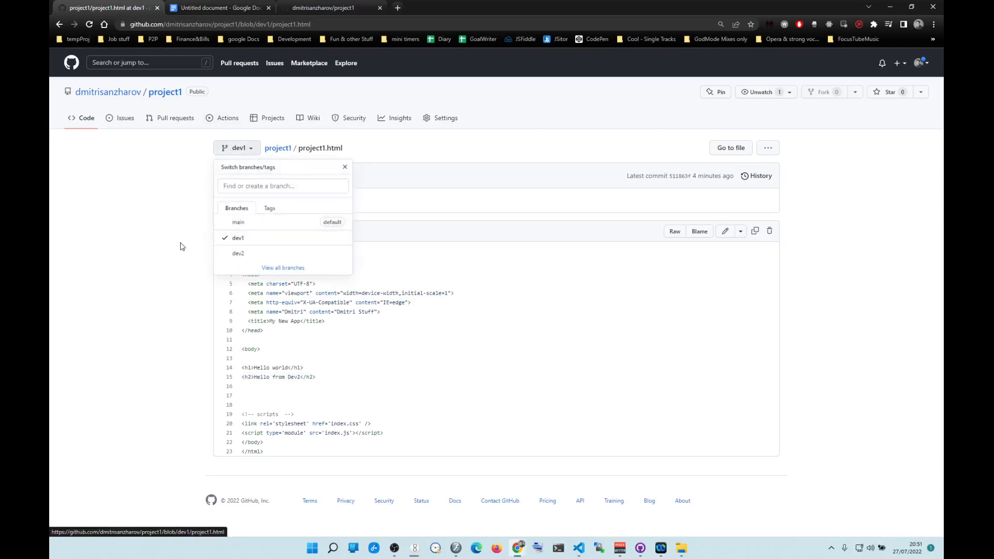
{"action": "left_click", "coordinate": [641, 548]}
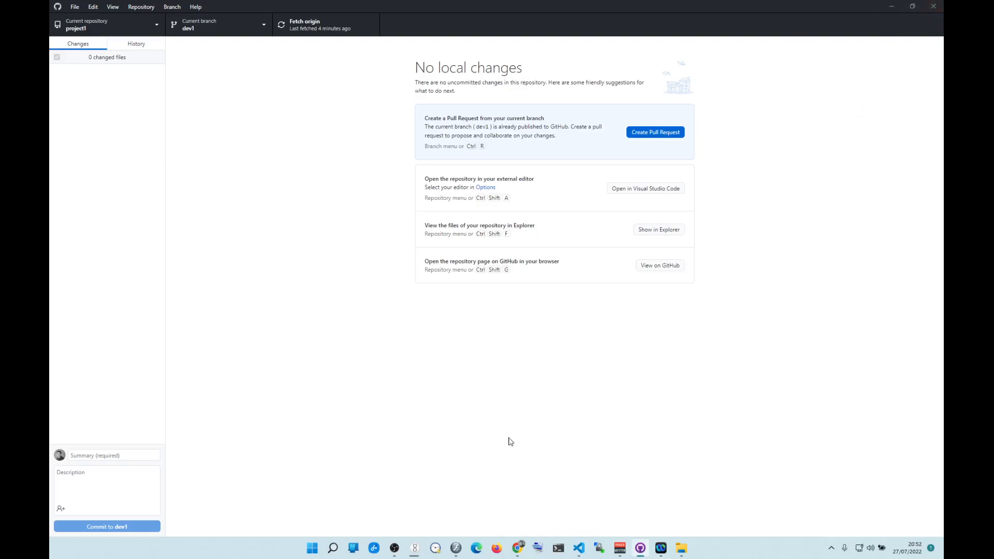
{"action": "mouse_move", "coordinate": [513, 551]}
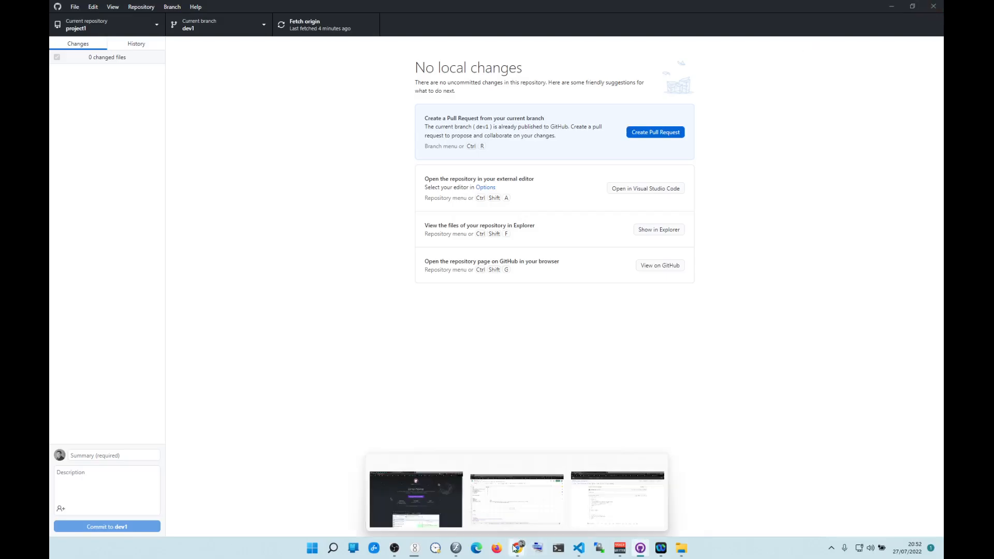
{"action": "left_click", "coordinate": [589, 497]}
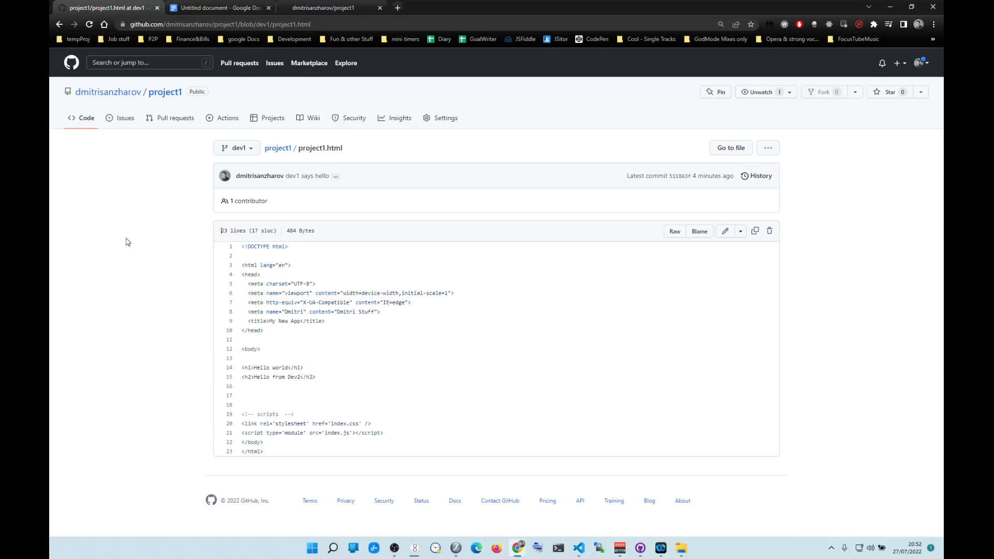
View project1.html on the dev2 branch and return to the project1 repository's main page.
{"action": "left_click", "coordinate": [239, 149]}
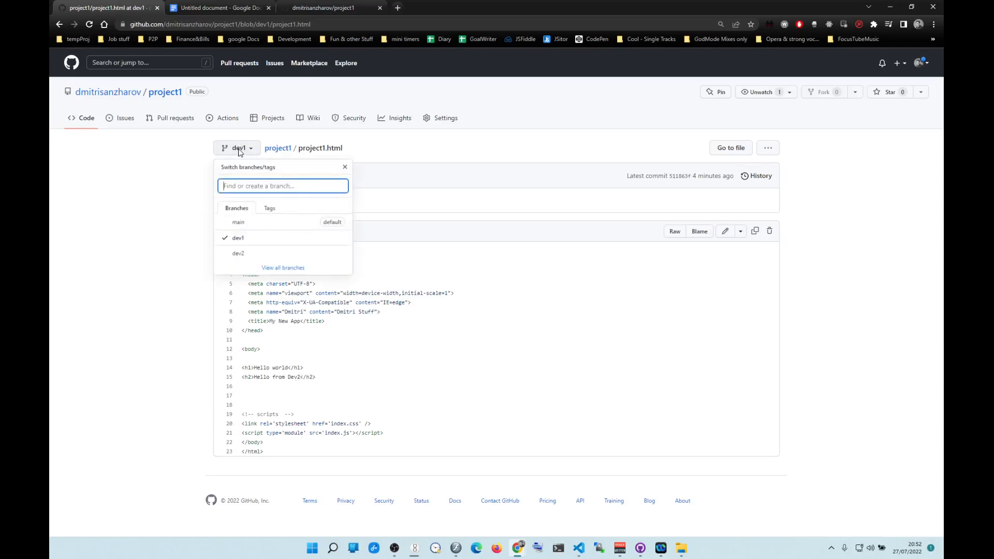
{"action": "left_click", "coordinate": [252, 257]}
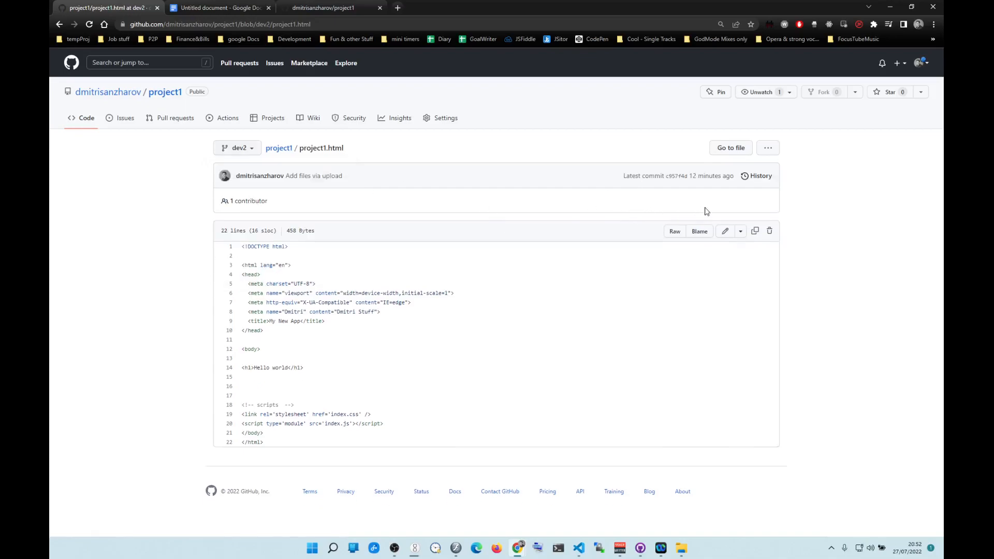
{"action": "left_click", "coordinate": [767, 148]}
{"action": "left_click", "coordinate": [158, 159]}
{"action": "left_click", "coordinate": [160, 119]}
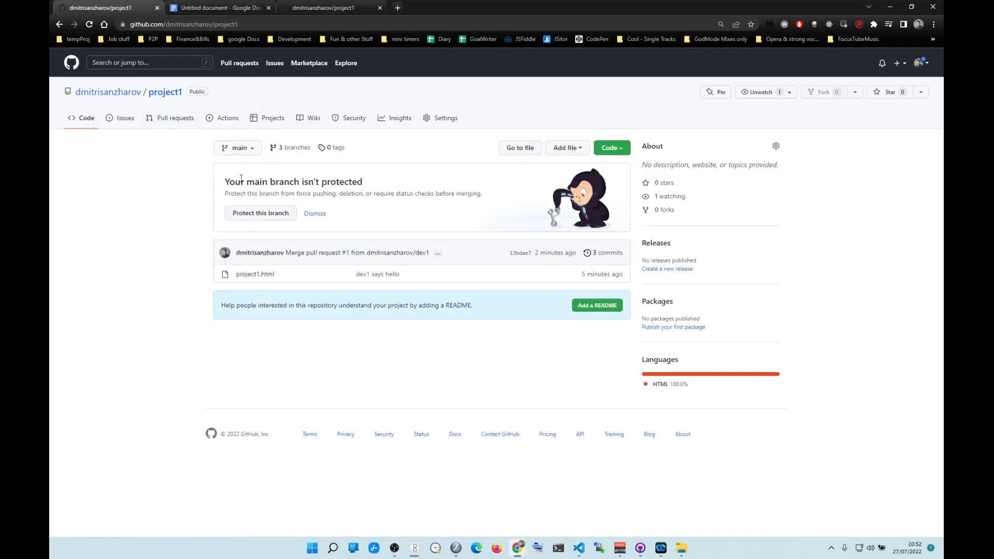
Open the repository's dev2 branch with GitHub Desktop and check out origin/dev2 as the current branch there.
{"action": "left_click", "coordinate": [239, 148]}
{"action": "left_click", "coordinate": [252, 255]}
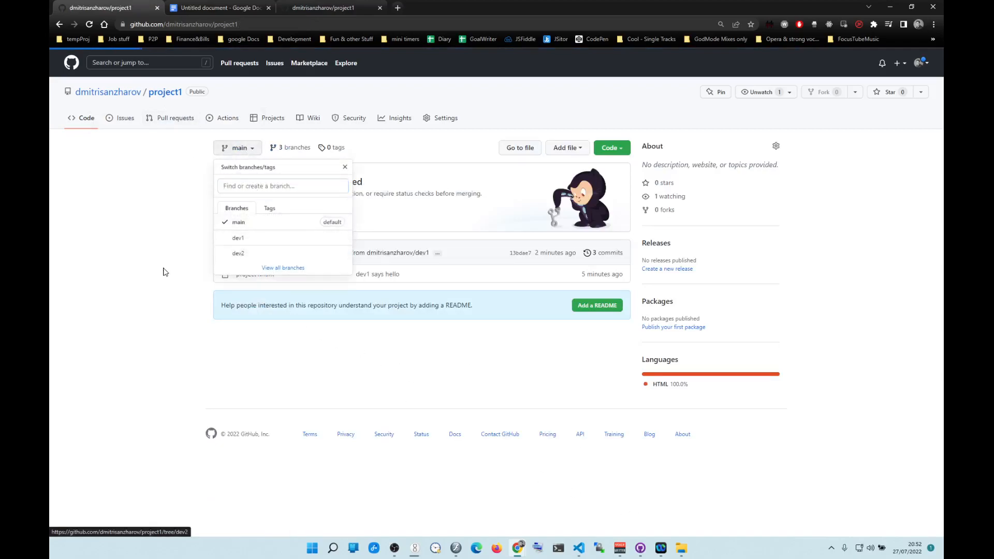
{"action": "left_click", "coordinate": [612, 148]}
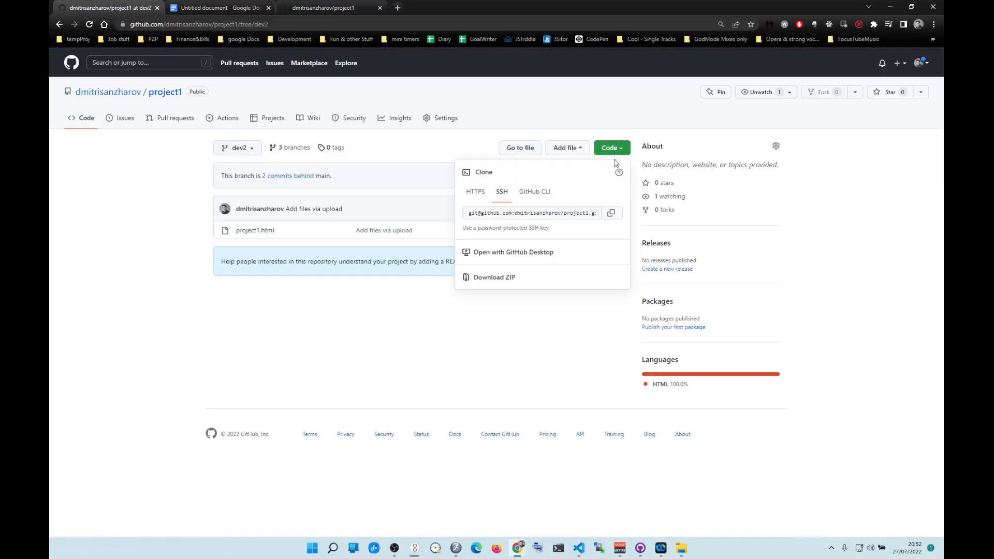
{"action": "left_click", "coordinate": [547, 251]}
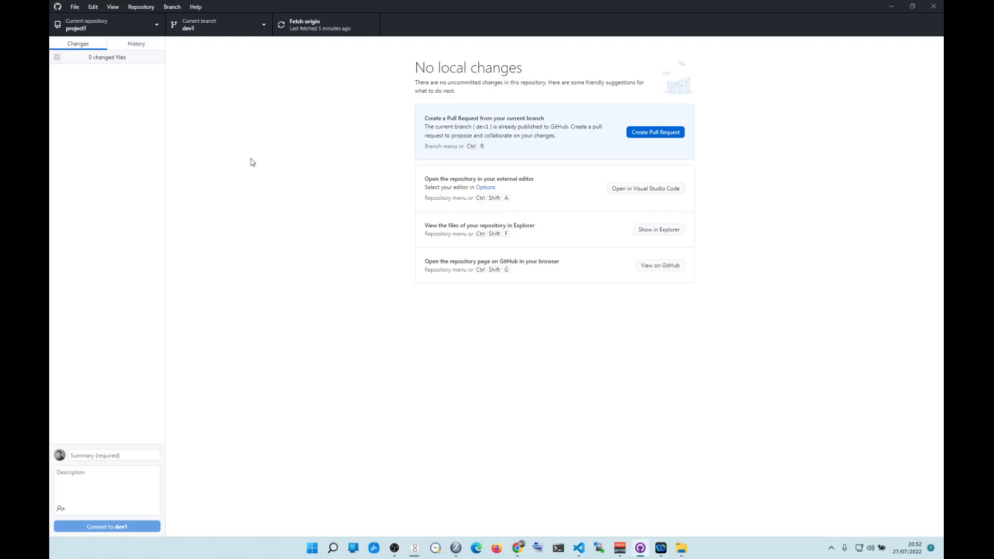
{"action": "left_click", "coordinate": [217, 25]}
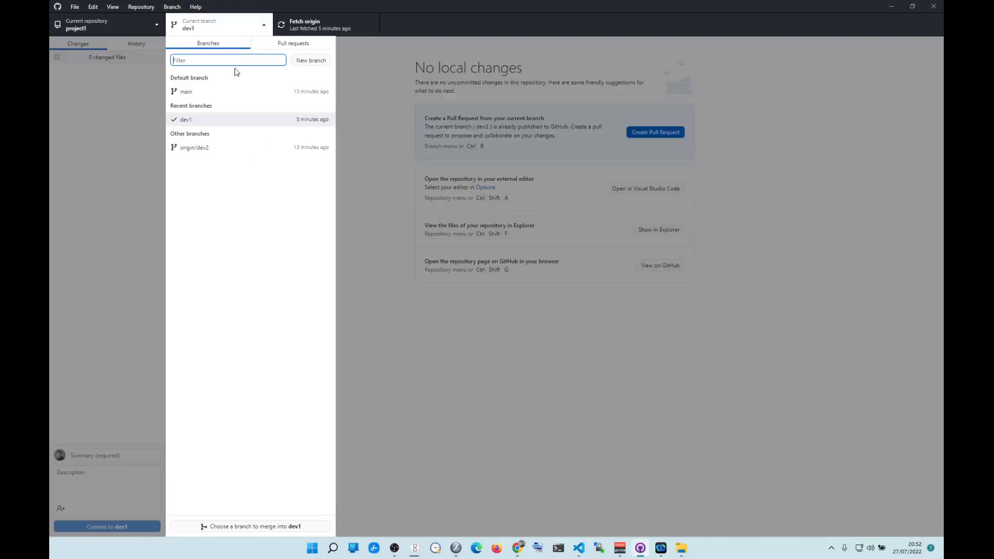
{"action": "left_click", "coordinate": [196, 148]}
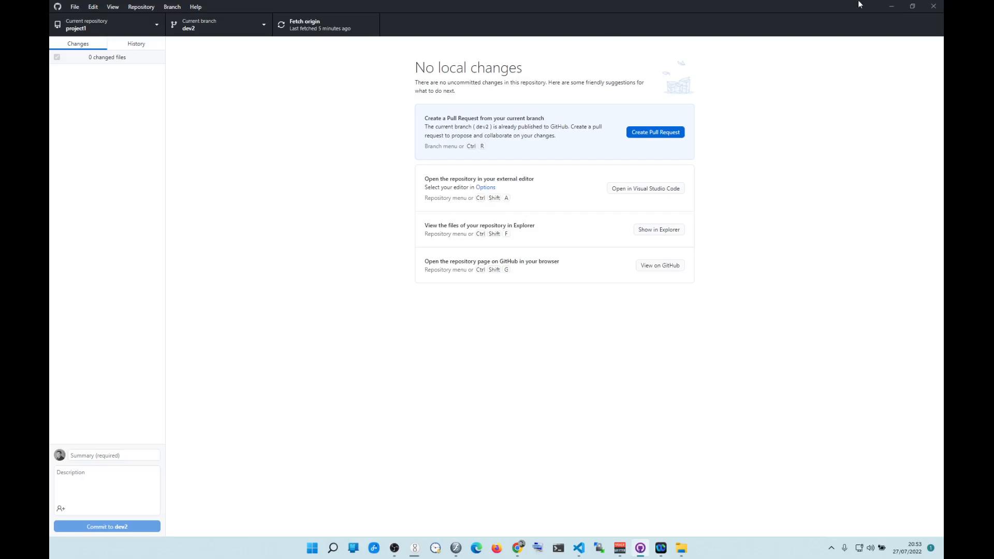
Close GitHub Desktop, clear the other windows from view and move the project1-dev1 folder on the desktop to the Recycle Bin.
{"action": "left_click", "coordinate": [933, 5]}
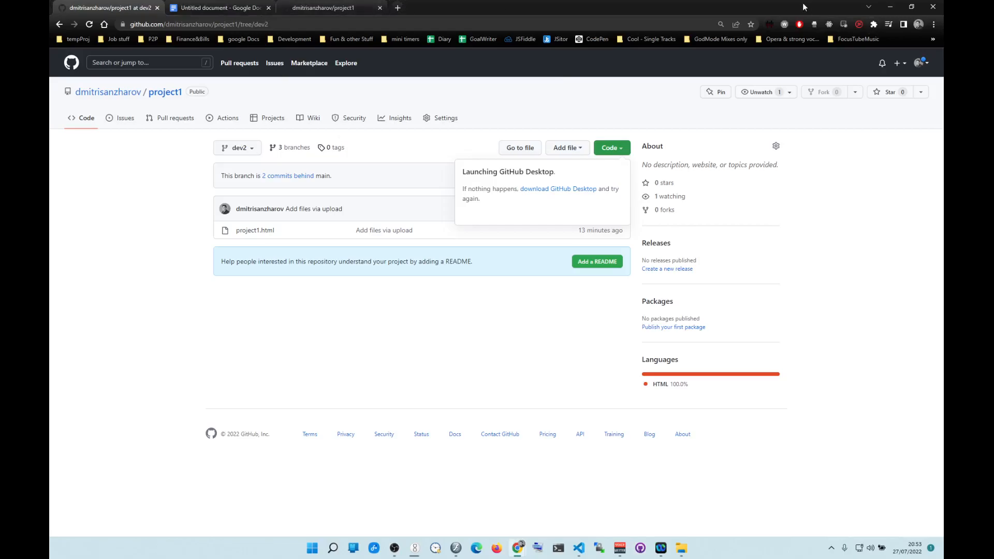
{"action": "left_click", "coordinate": [890, 7]}
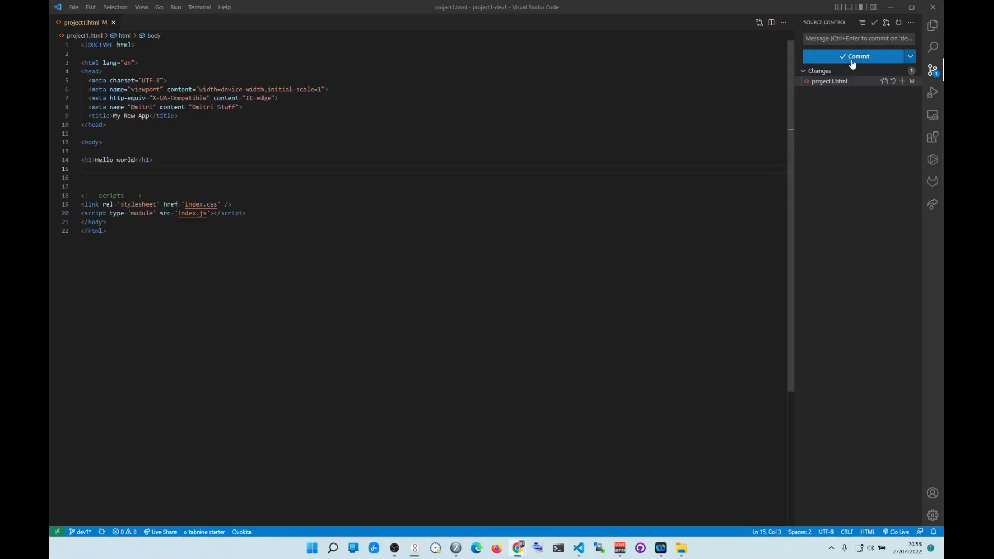
{"action": "left_click", "coordinate": [890, 6]}
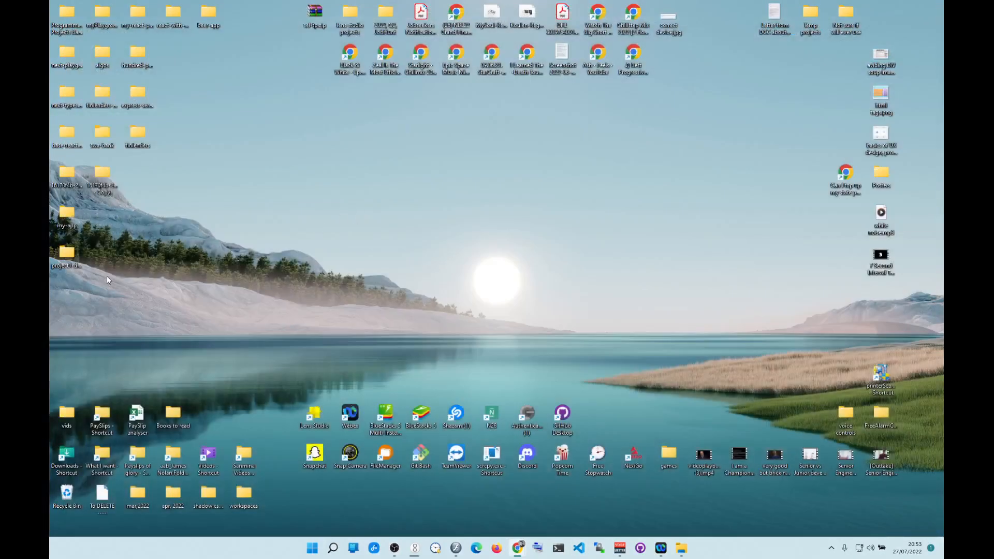
{"action": "left_click_drag", "start_coordinate": [69, 252], "coordinate": [68, 495]}
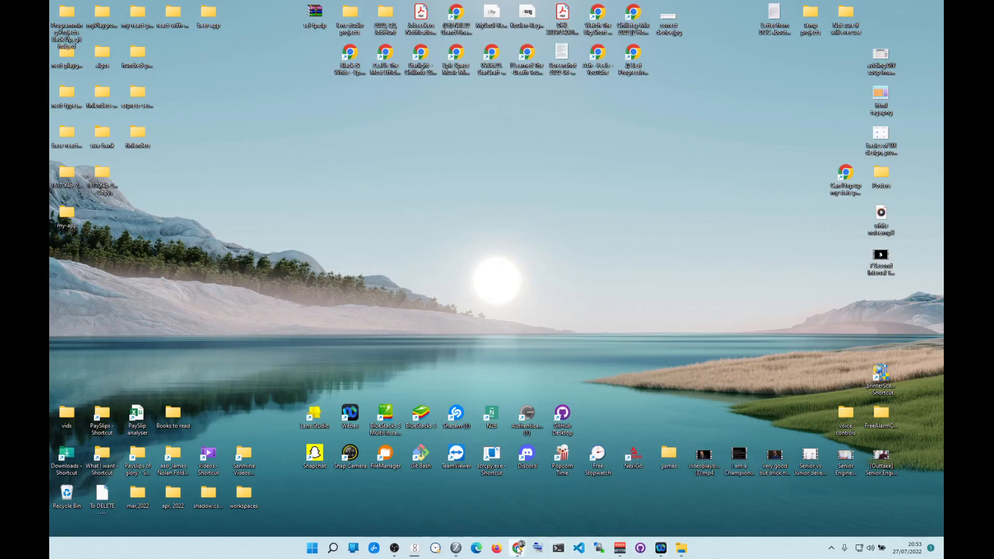
Return to the project1 repository page in Chrome and switch it to the dev2 branch.
{"action": "mouse_move", "coordinate": [518, 548]}
{"action": "left_click", "coordinate": [616, 492]}
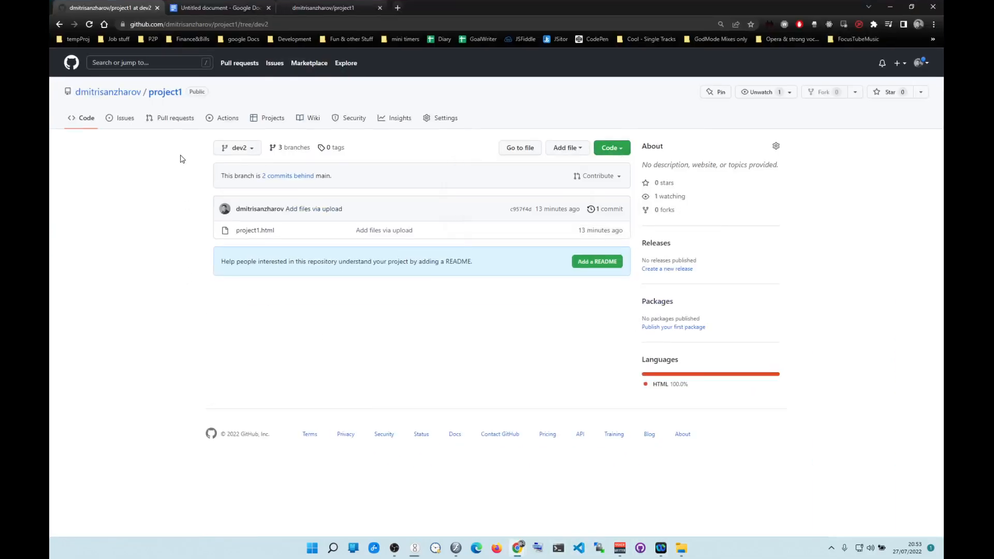
{"action": "left_click", "coordinate": [171, 96]}
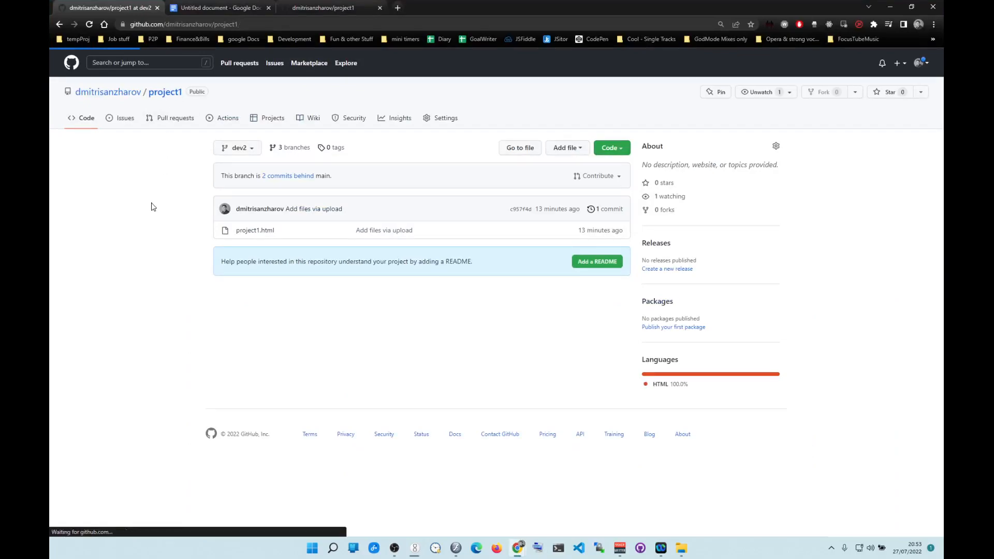
{"action": "left_click", "coordinate": [241, 148]}
{"action": "left_click", "coordinate": [243, 253]}
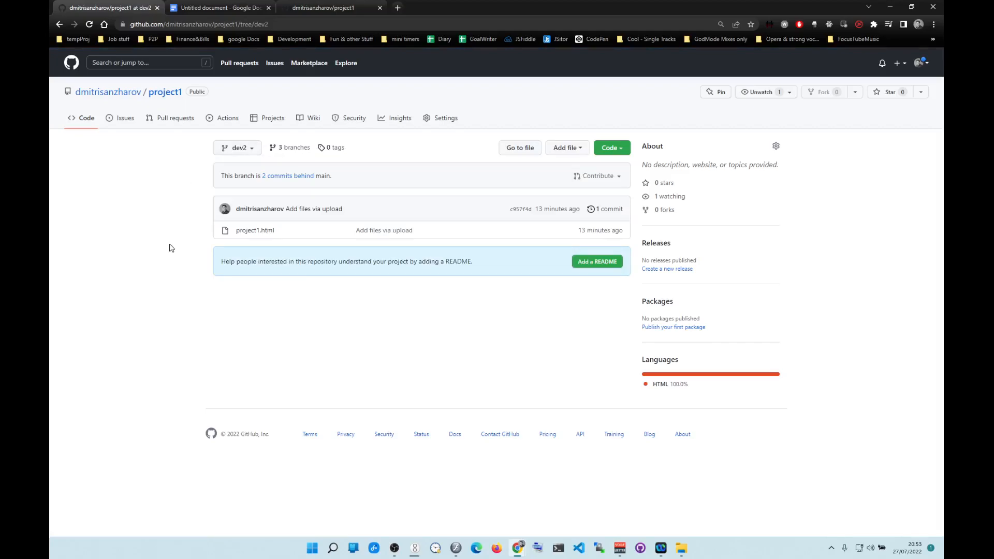
Open project1 with GitHub Desktop and remove the missing repository from its list.
{"action": "left_click", "coordinate": [613, 150]}
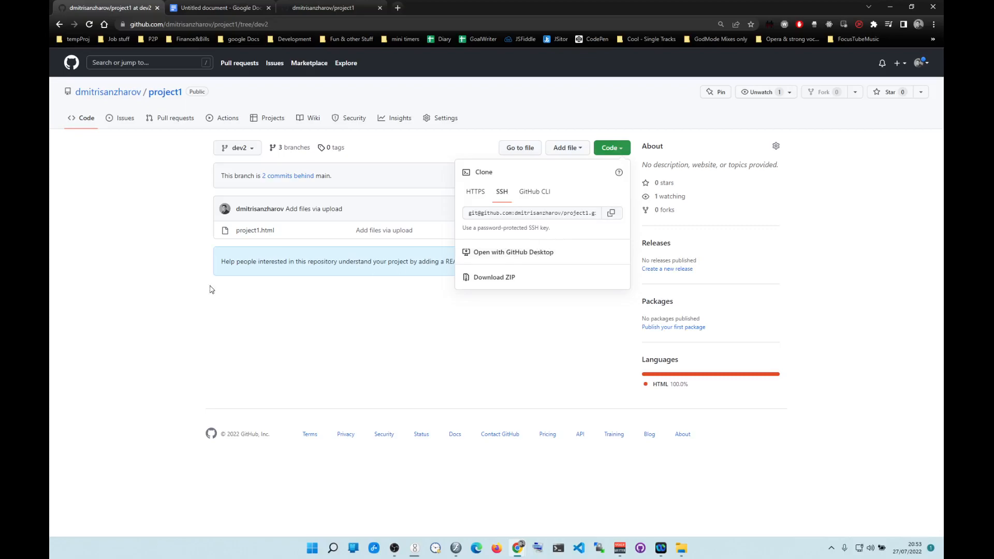
{"action": "left_click", "coordinate": [551, 254]}
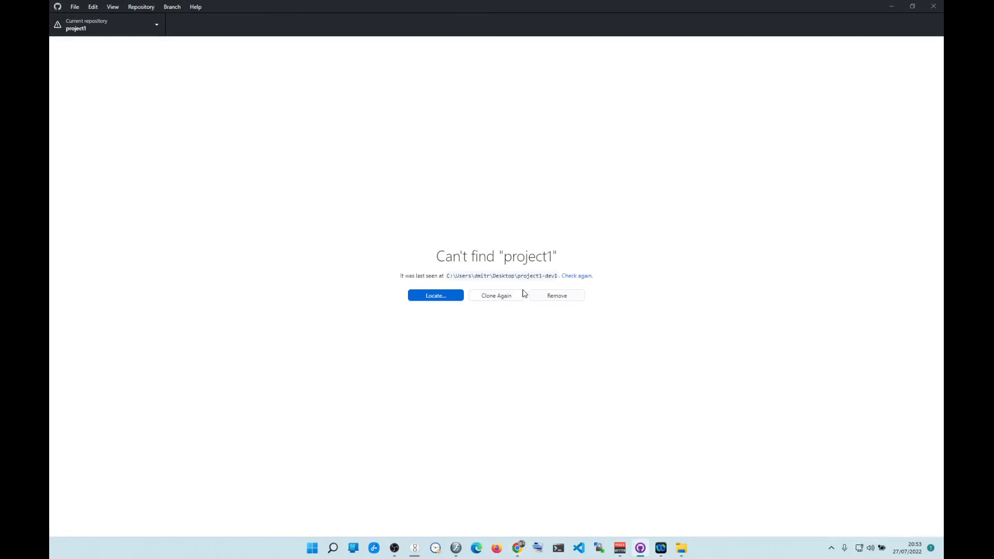
{"action": "left_click", "coordinate": [549, 297]}
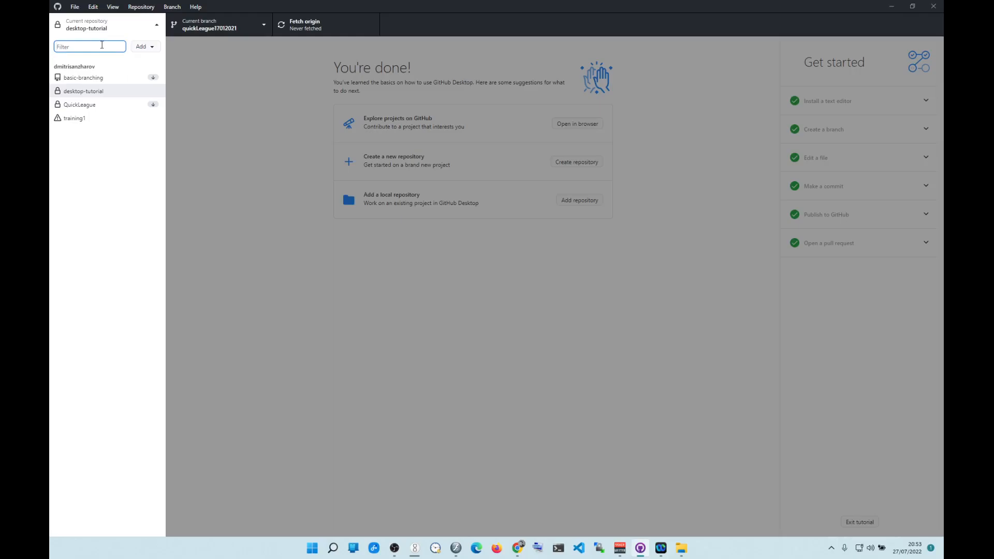
{"action": "left_click", "coordinate": [140, 46]}
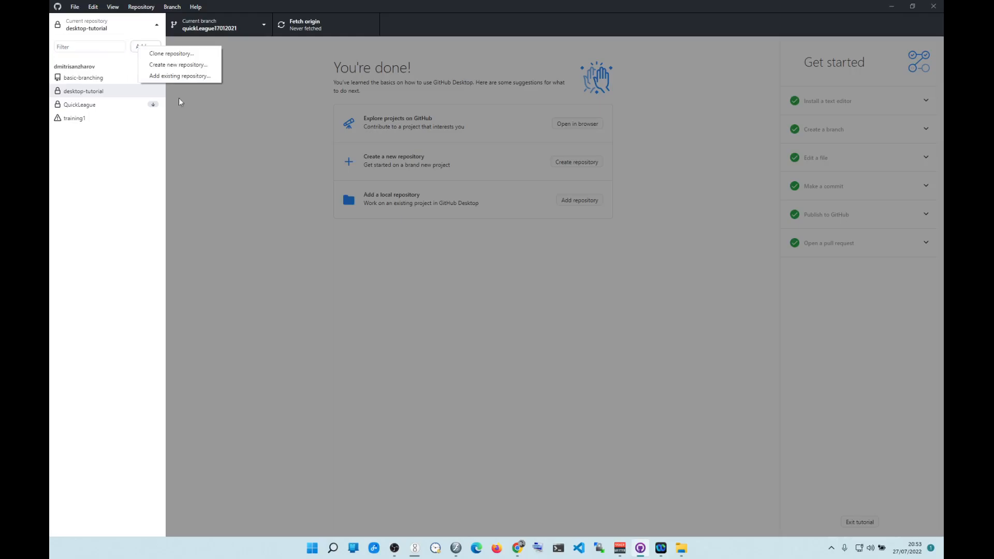
{"action": "left_click", "coordinate": [256, 169]}
{"action": "left_click", "coordinate": [934, 6]}
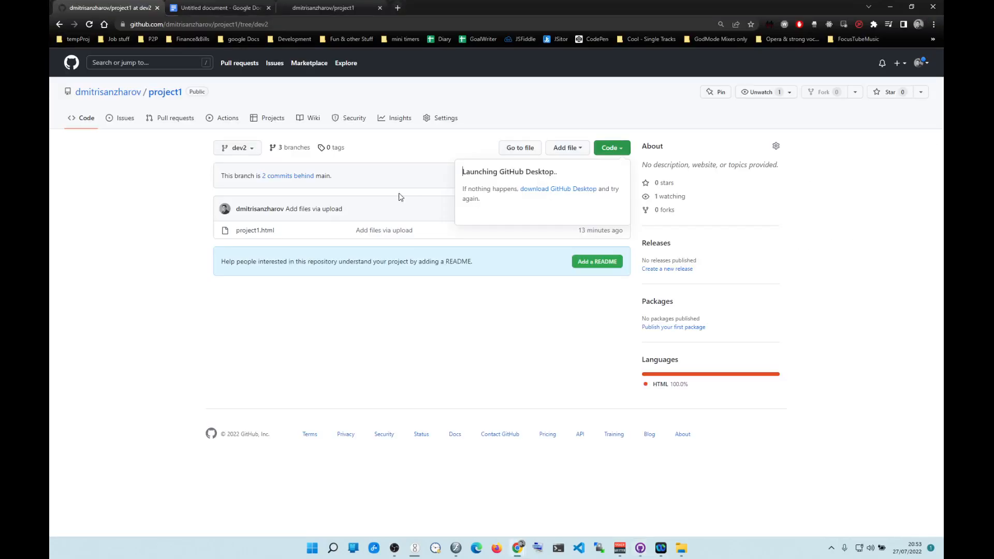
Open project1 from GitHub with GitHub Desktop and clone it into a local folder named project1-dev2 on the desktop.
{"action": "left_click", "coordinate": [624, 151]}
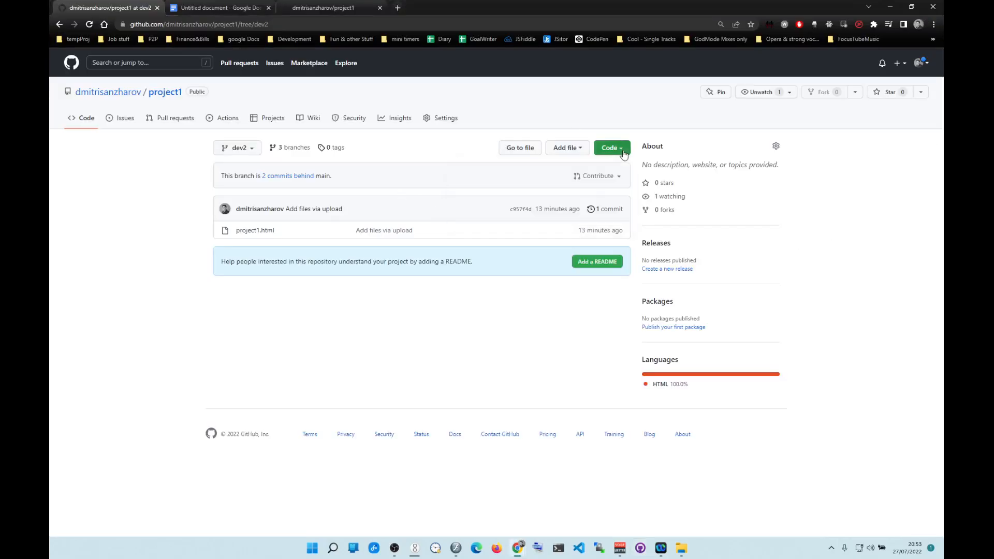
{"action": "left_click", "coordinate": [624, 151]}
{"action": "left_click", "coordinate": [519, 248]}
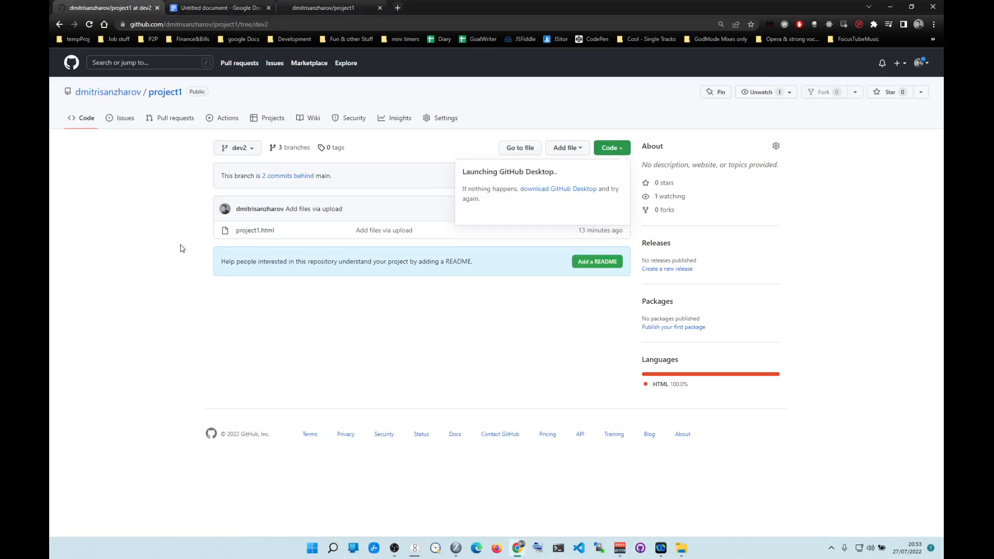
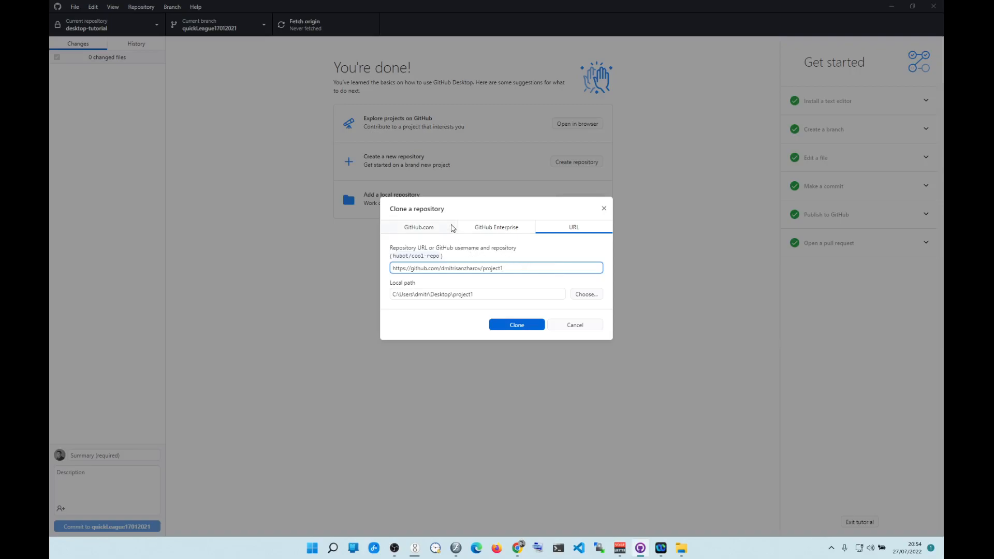
{"action": "left_click", "coordinate": [485, 293]}
{"action": "type", "text": "-c"}
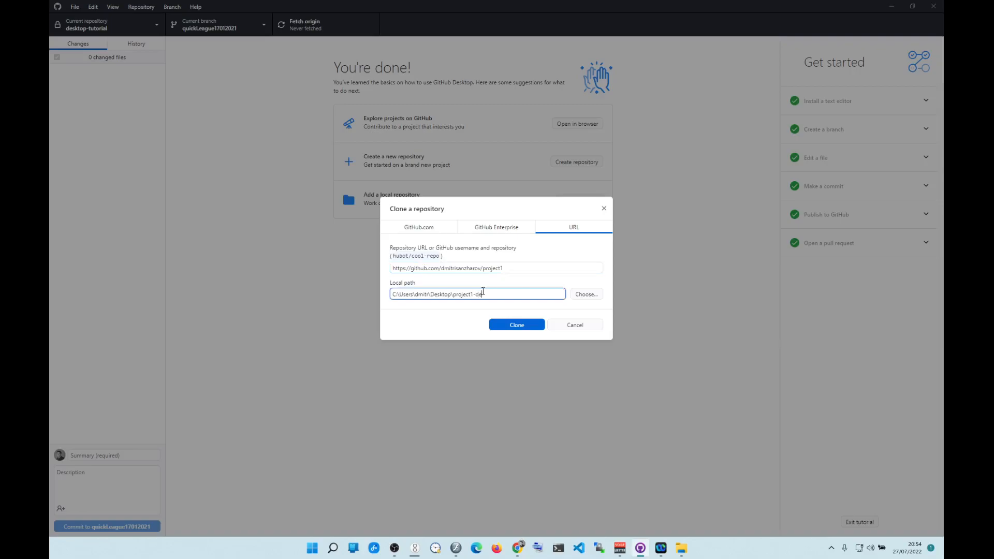
{"action": "left_click", "coordinate": [519, 326]}
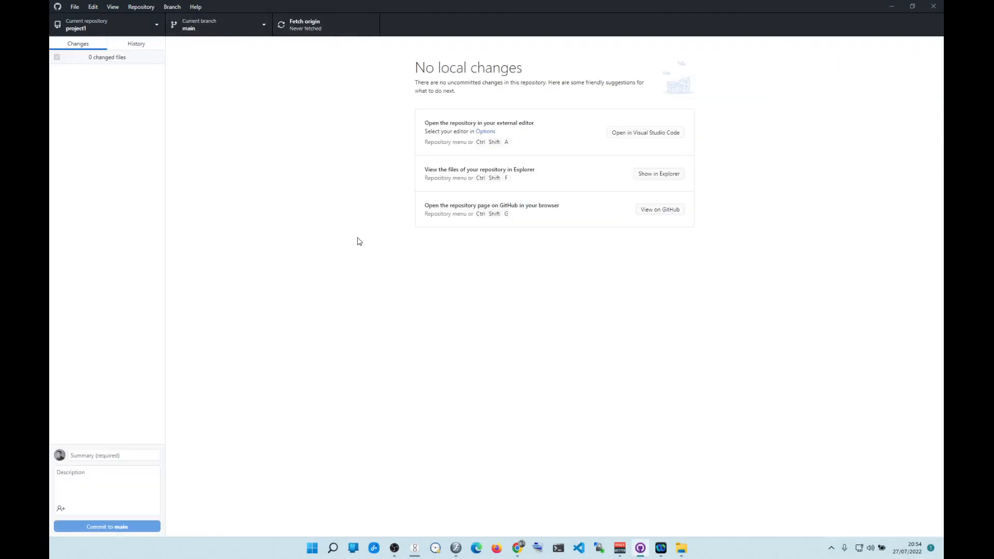
Minimize the open windows and check the Windows desktop for the newly cloned project folder.
{"action": "left_click", "coordinate": [886, 8]}
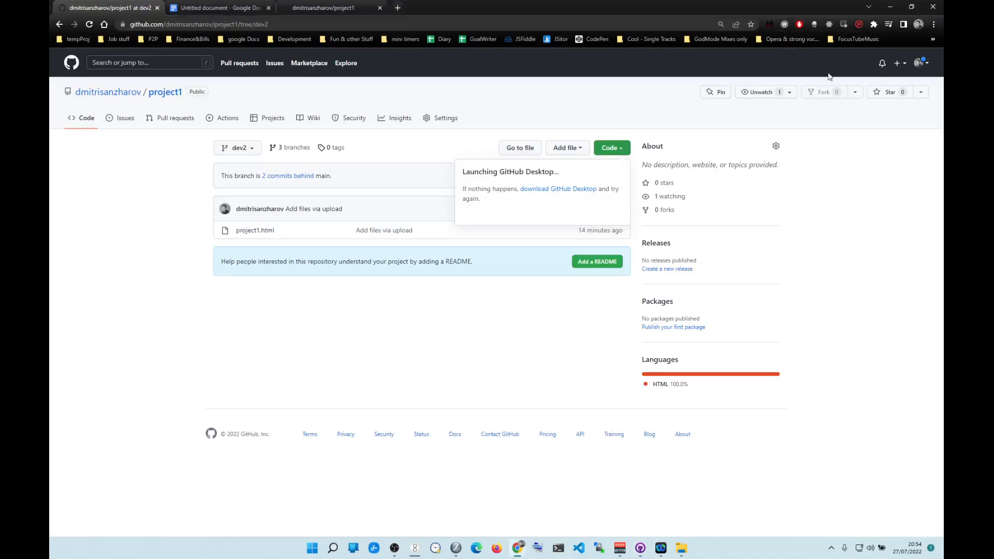
{"action": "double_click", "coordinate": [876, 11]}
{"action": "left_click", "coordinate": [809, 119]}
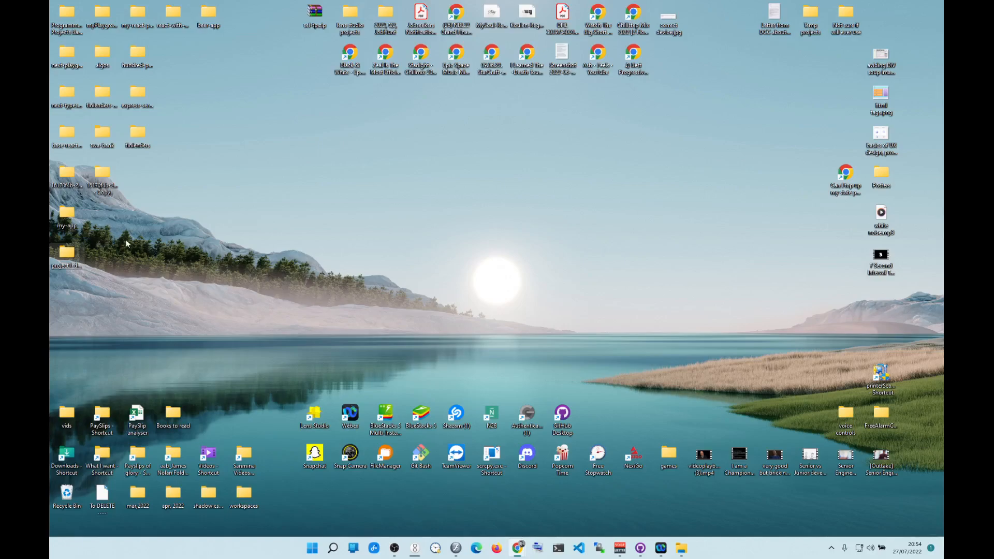
{"action": "left_click", "coordinate": [179, 208]}
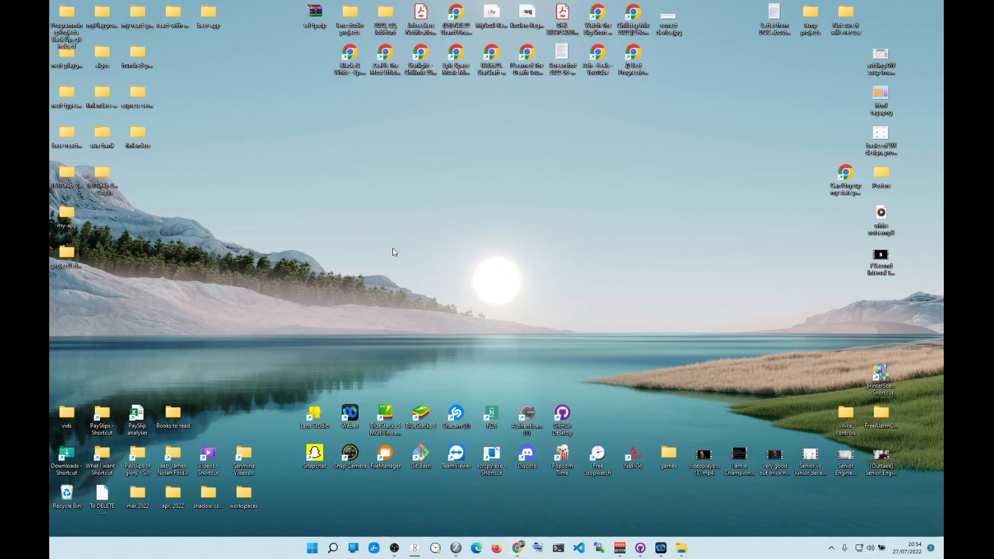
Return to GitHub Desktop, open the cloned repository in Visual Studio Code and close that editor window.
{"action": "left_click", "coordinate": [640, 547]}
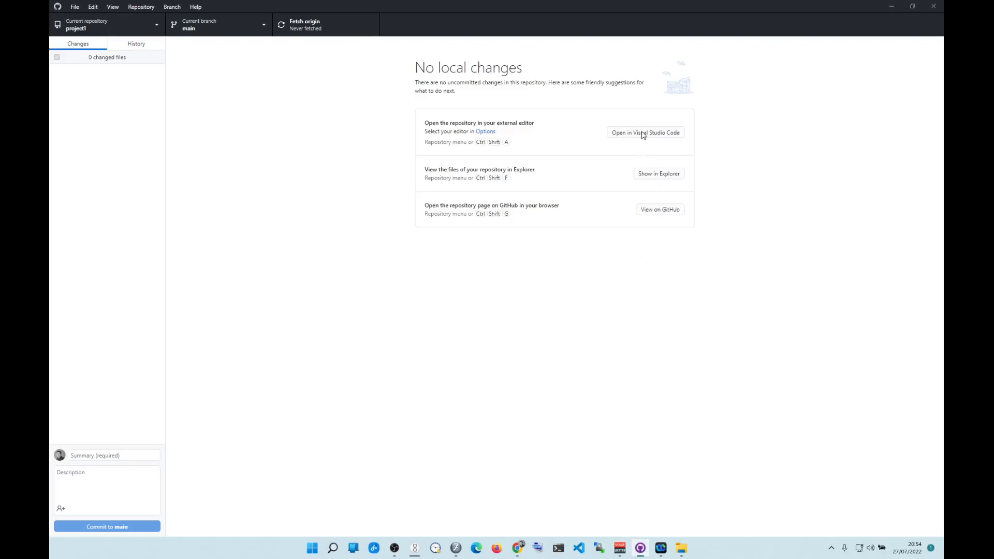
{"action": "key", "text": "ctrl+shift+a"}
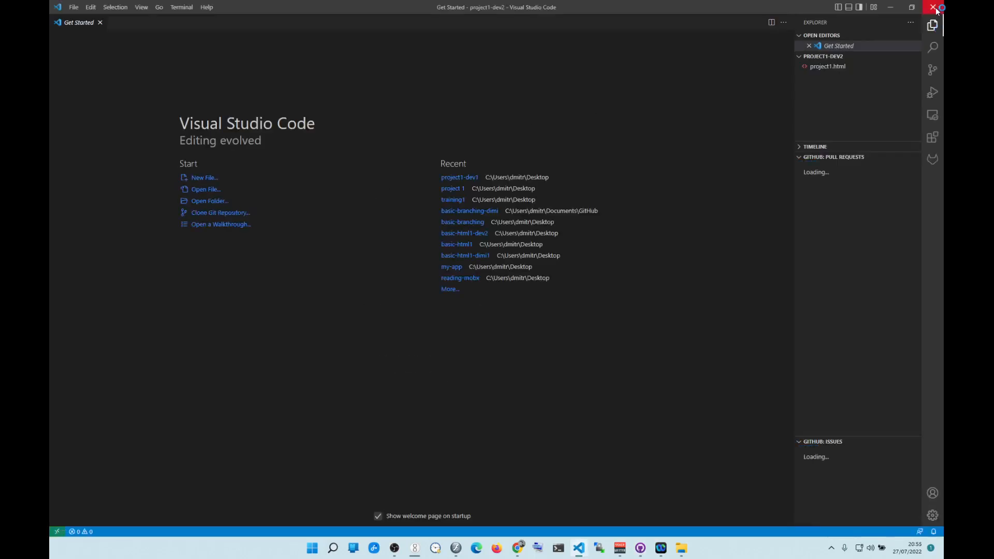
{"action": "left_click", "coordinate": [935, 7]}
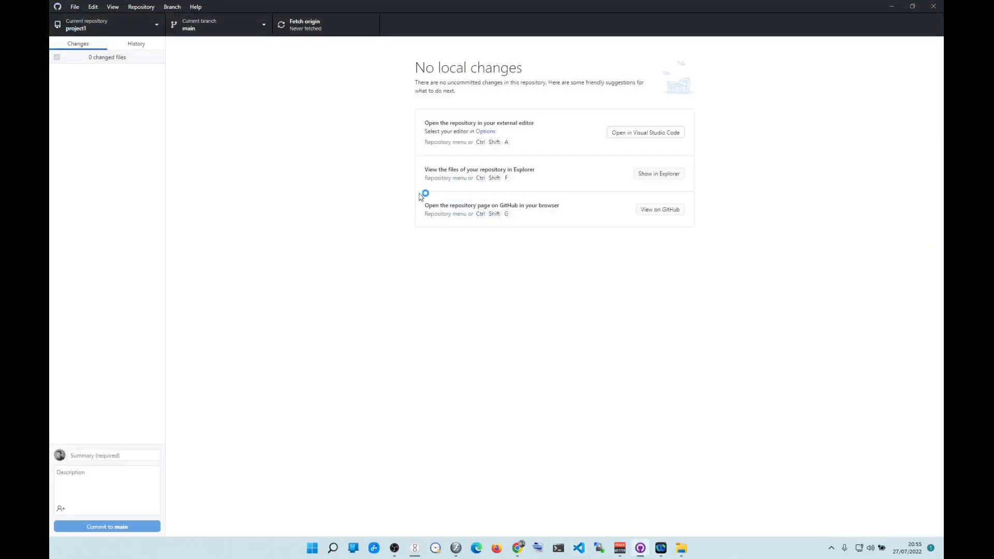
Switch the current branch of project1 from main to dev2 in the repository's branch list.
{"action": "left_click", "coordinate": [261, 30]}
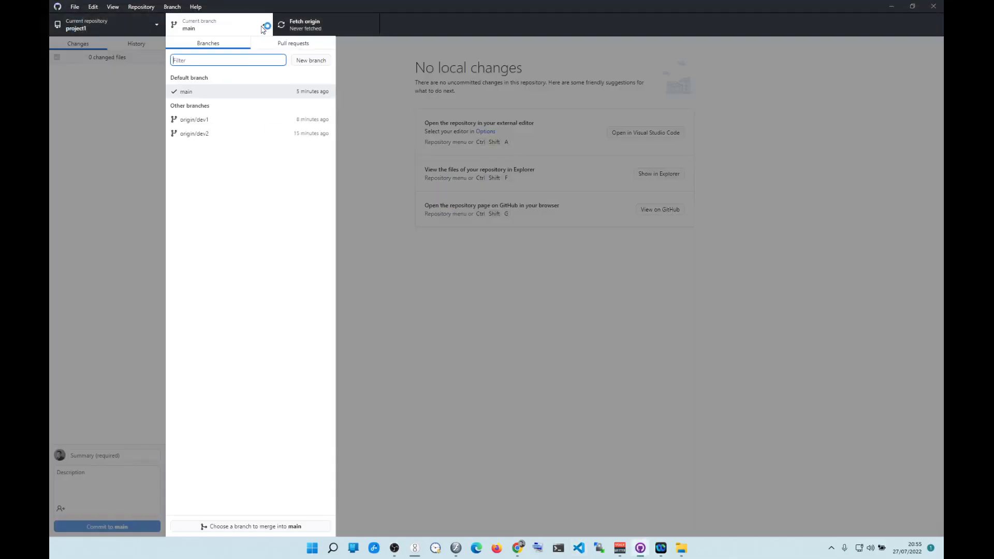
{"action": "left_click", "coordinate": [200, 135]}
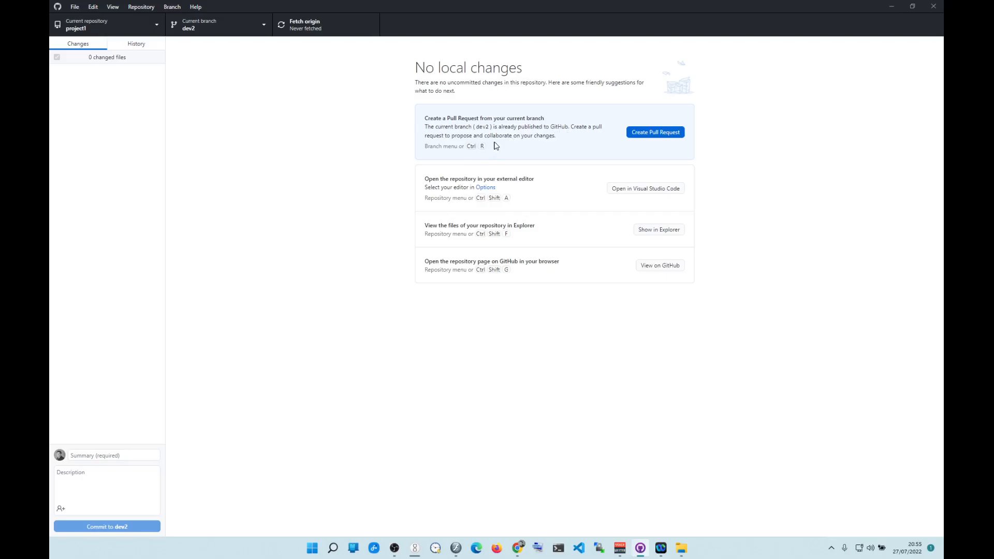
{"action": "left_click", "coordinate": [247, 27]}
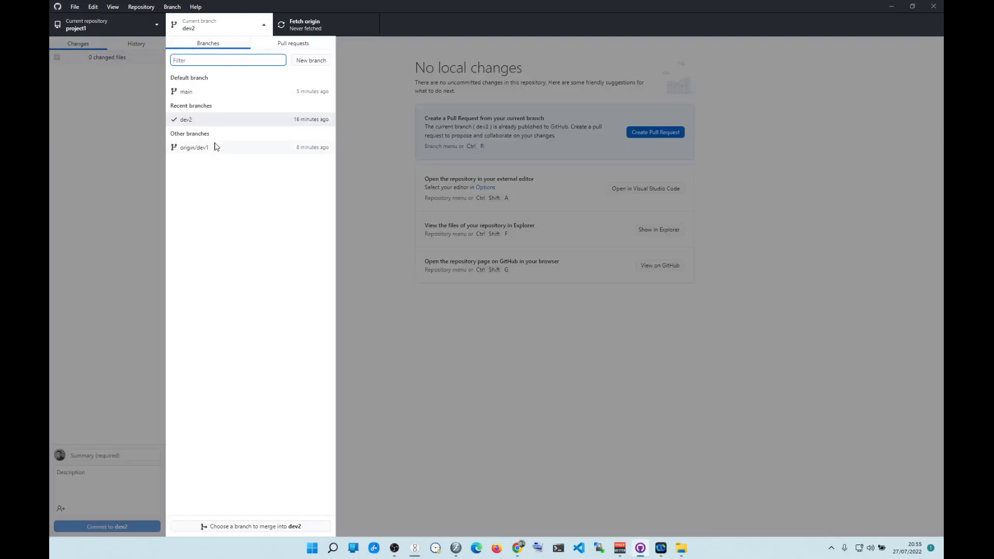
{"action": "left_click", "coordinate": [212, 120]}
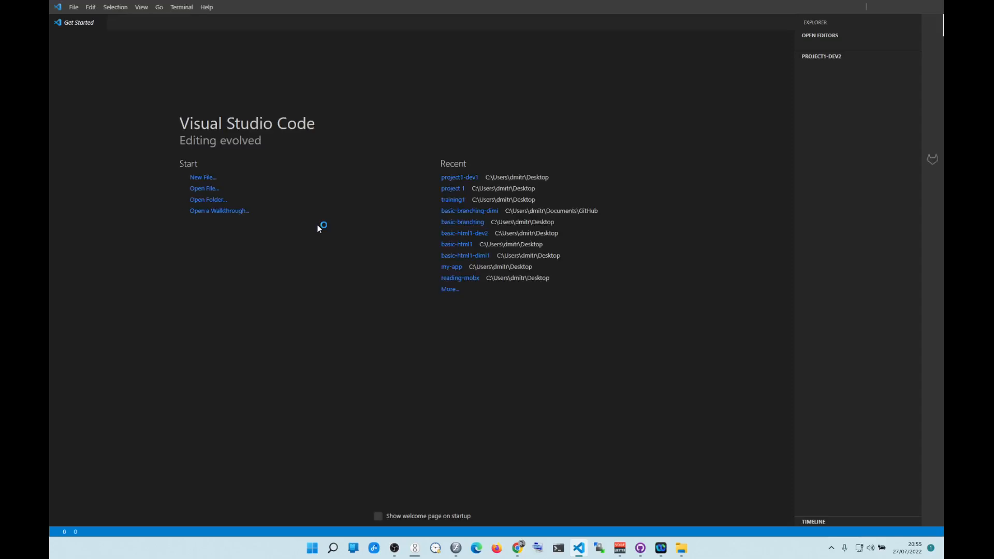
Open project1.html from the project1-dev2 folder, insert an empty h3 element on a new line below the "Hello world" heading and save.
{"action": "left_click", "coordinate": [824, 70]}
{"action": "left_click", "coordinate": [828, 68]}
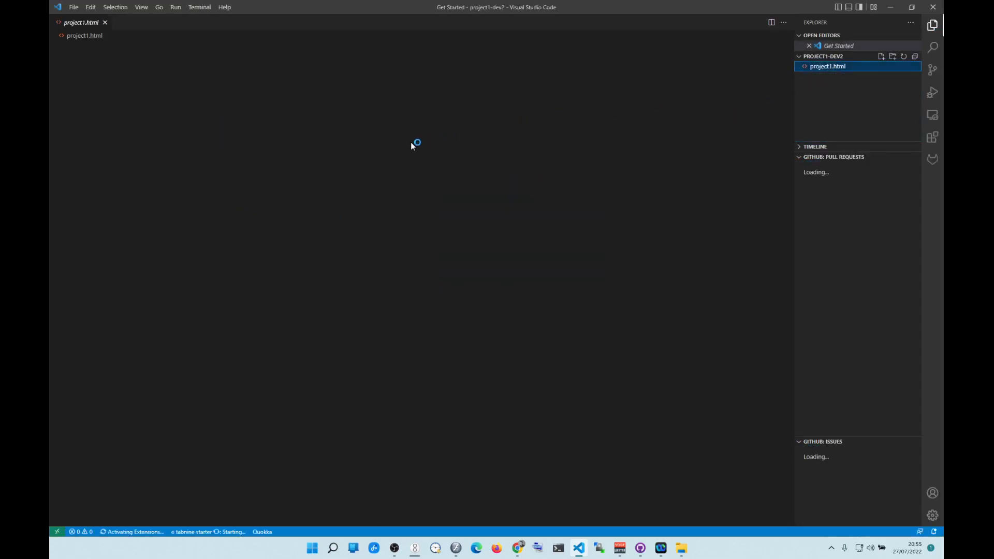
{"action": "left_click", "coordinate": [159, 159]}
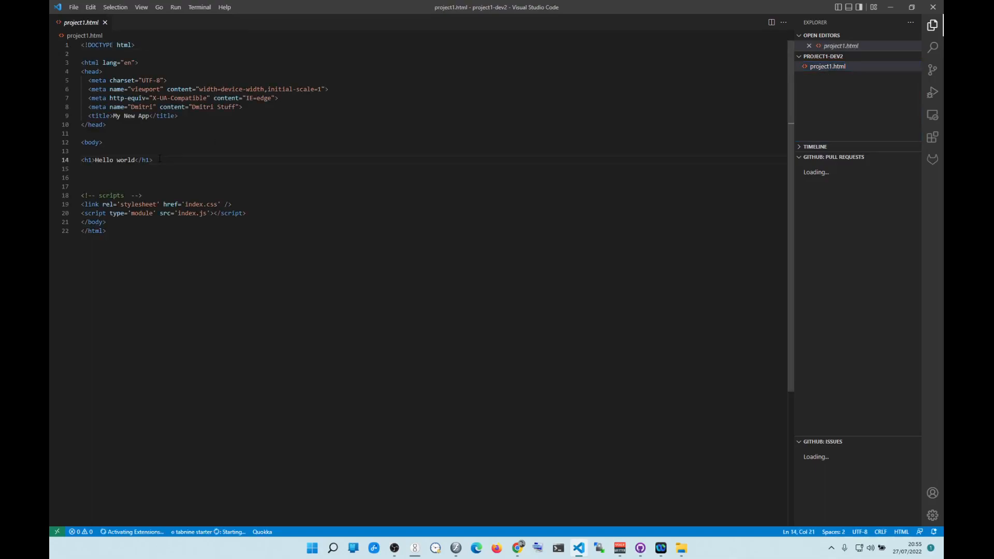
{"action": "key", "text": "Return"}
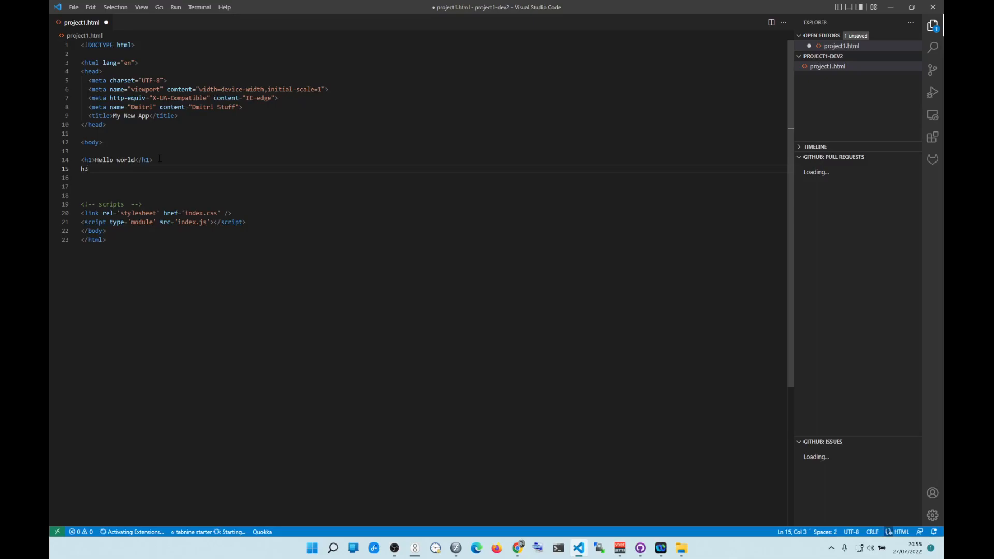
{"action": "key", "text": "ctrl+s"}
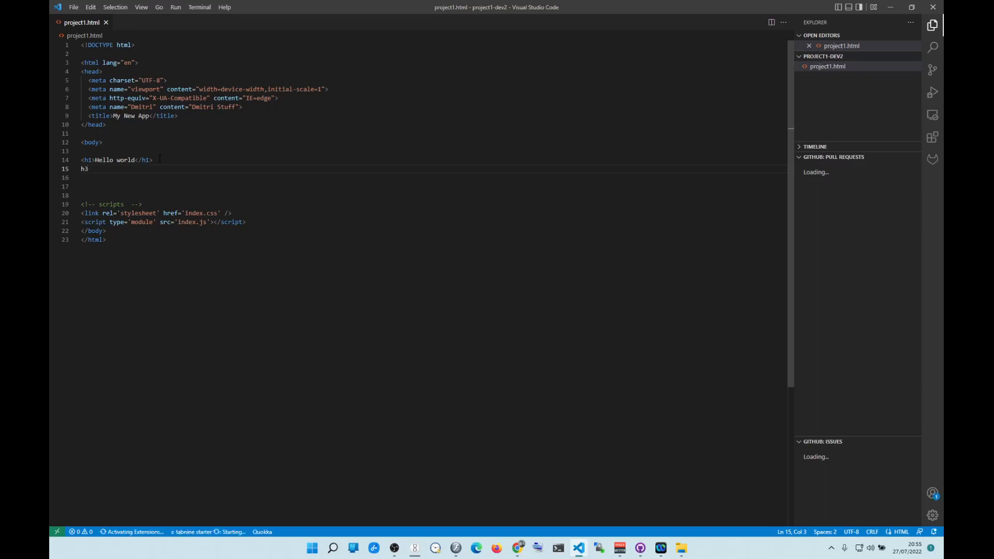
{"action": "key", "text": "Tab"}
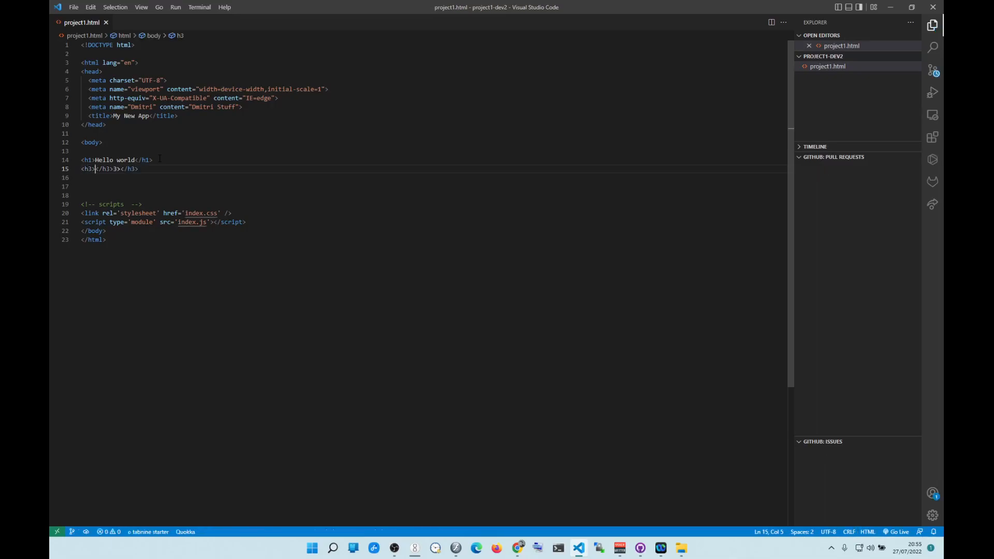
{"action": "left_click_drag", "start_coordinate": [121, 169], "coordinate": [95, 169]}
{"action": "key", "text": "BackSpace"}
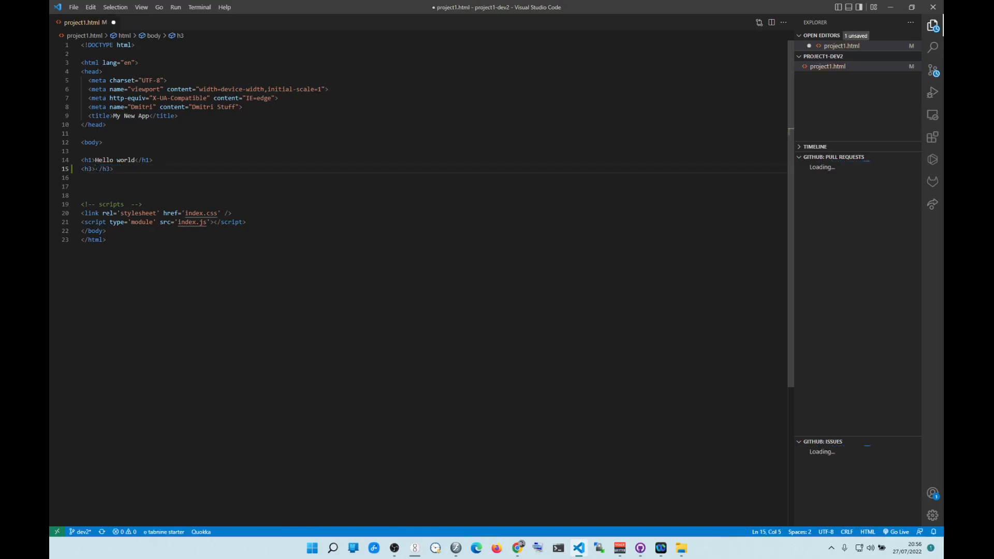
{"action": "key", "text": "ctrl+s"}
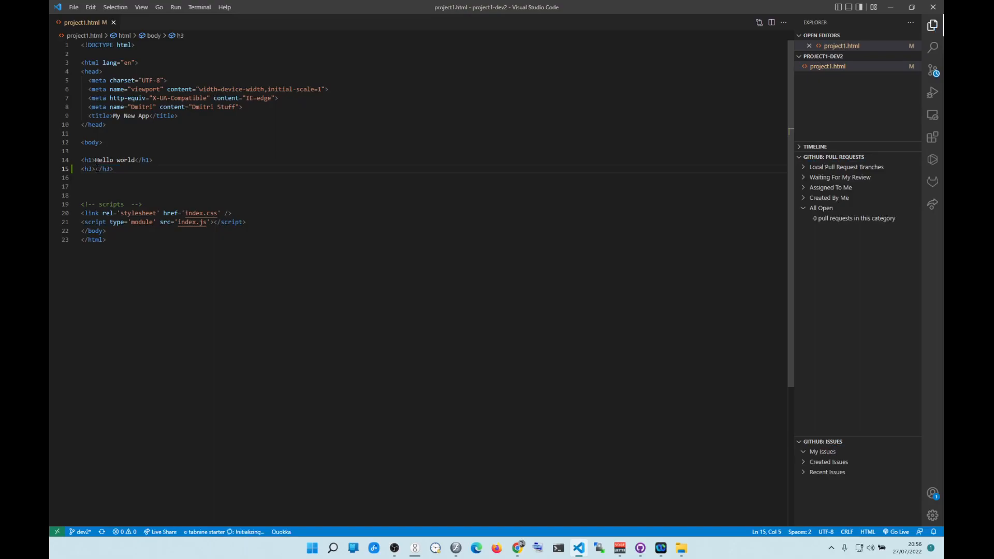
Enter "Hello from The other side, or" as the text of the h3 heading in project1.html.
{"action": "type", "text": "Hello from D"}
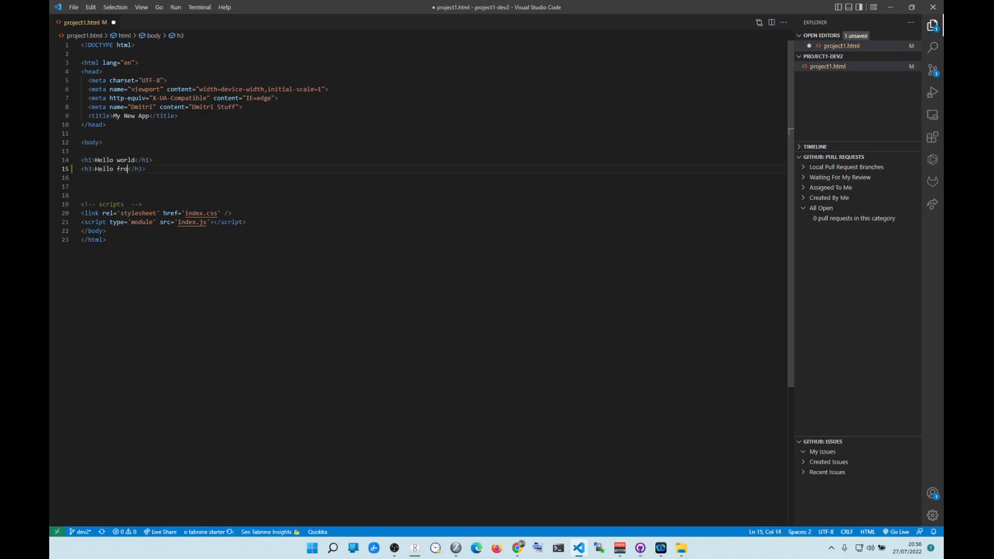
{"action": "type", "text": "ev"}
{"action": "key", "text": "BackSpace"}
{"action": "key", "text": "BackSpace"}
{"action": "key", "text": "BackSpace"}
{"action": "type", "text": "The other side"}
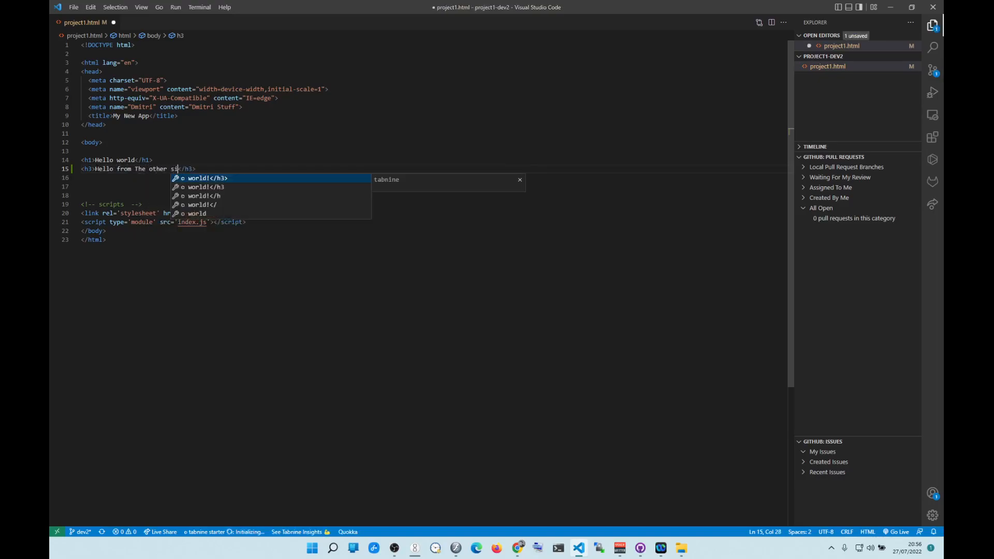
{"action": "type", "text": ", or"}
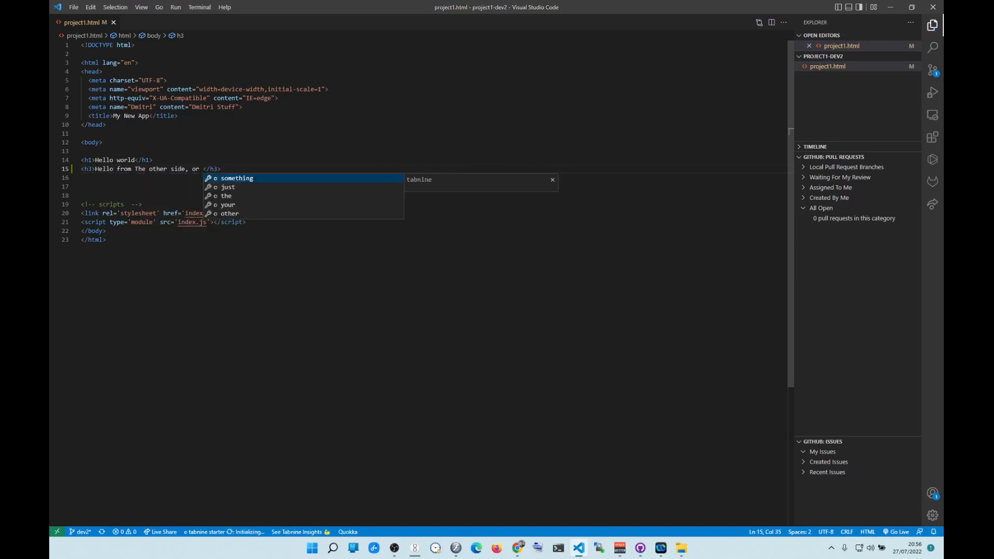
Set the Hourglass timer's title to 2, start its 25-minute countdown and minimize the timer window.
{"action": "left_click", "coordinate": [463, 247]}
{"action": "key", "text": "BackSpace"}
{"action": "type", "text": "2"}
{"action": "key", "text": "Return"}
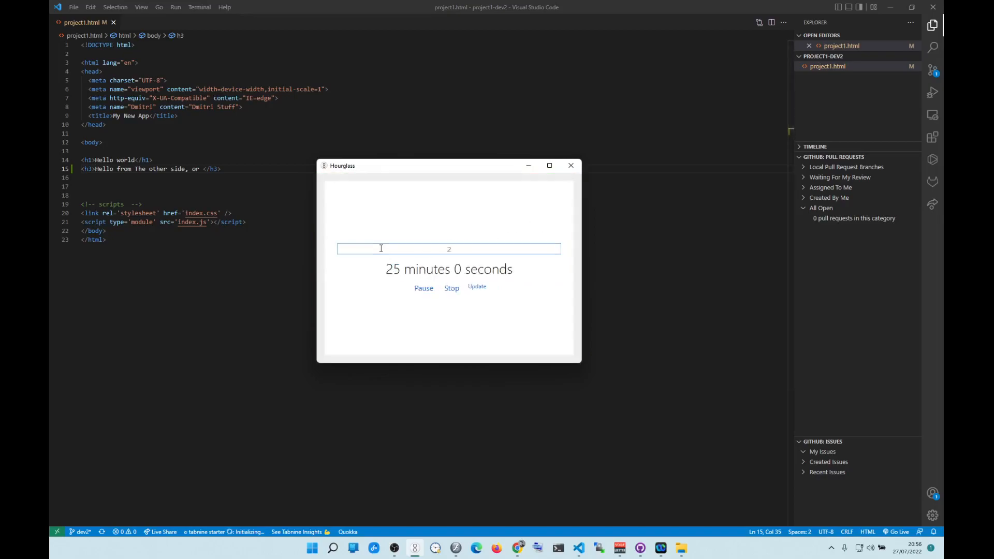
{"action": "left_click", "coordinate": [529, 165]}
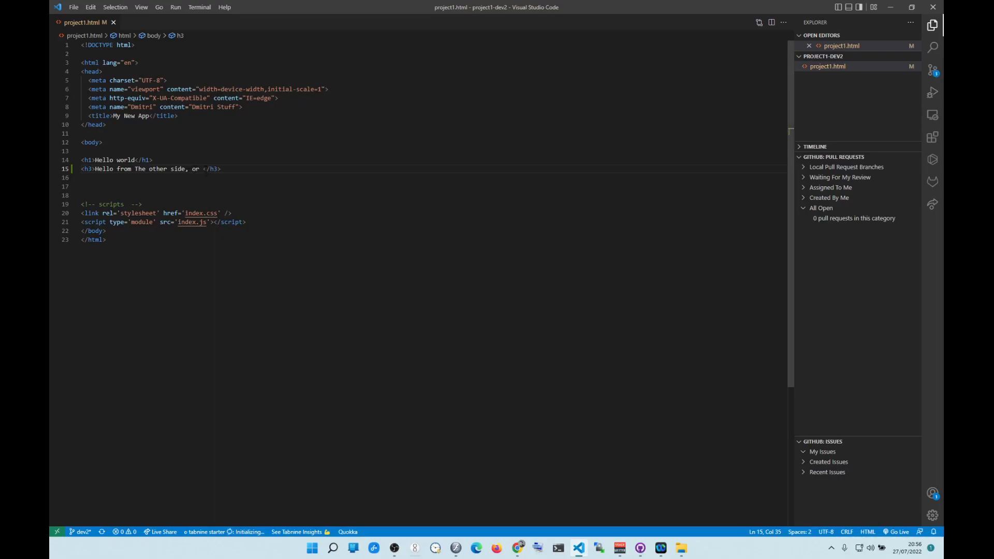
Remove the trailing ", or" from the h3 heading and switch to GitHub Desktop to review the change to project1.html.
{"action": "left_click_drag", "start_coordinate": [206, 169], "coordinate": [188, 168]}
{"action": "key", "text": "BackSpace"}
{"action": "left_click", "coordinate": [293, 148]}
{"action": "left_click", "coordinate": [641, 548]}
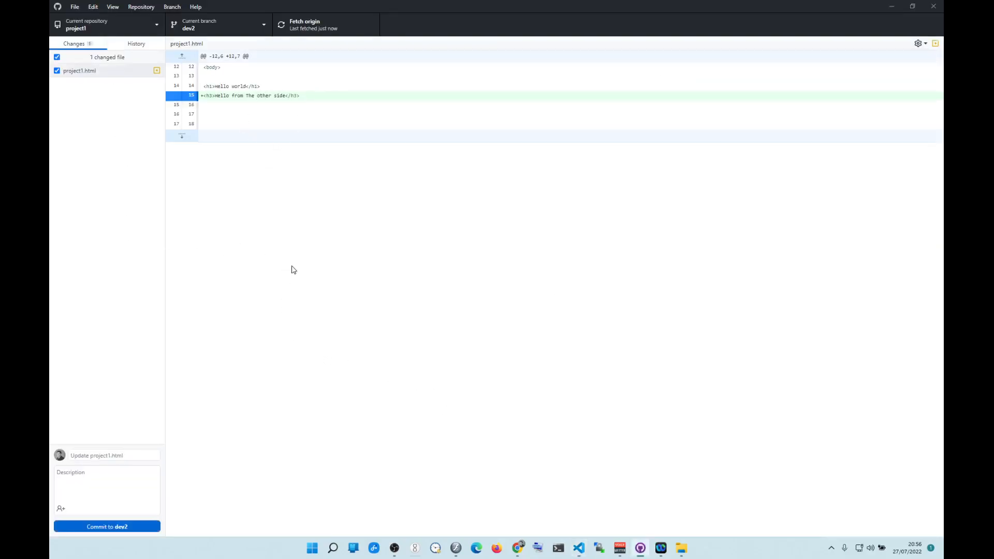
{"action": "left_click", "coordinate": [134, 455]}
Switch to the workflow checklist in Google Docs and set the background of the table's first six rows to white.
{"action": "mouse_move", "coordinate": [518, 550]}
{"action": "left_click", "coordinate": [617, 497]}
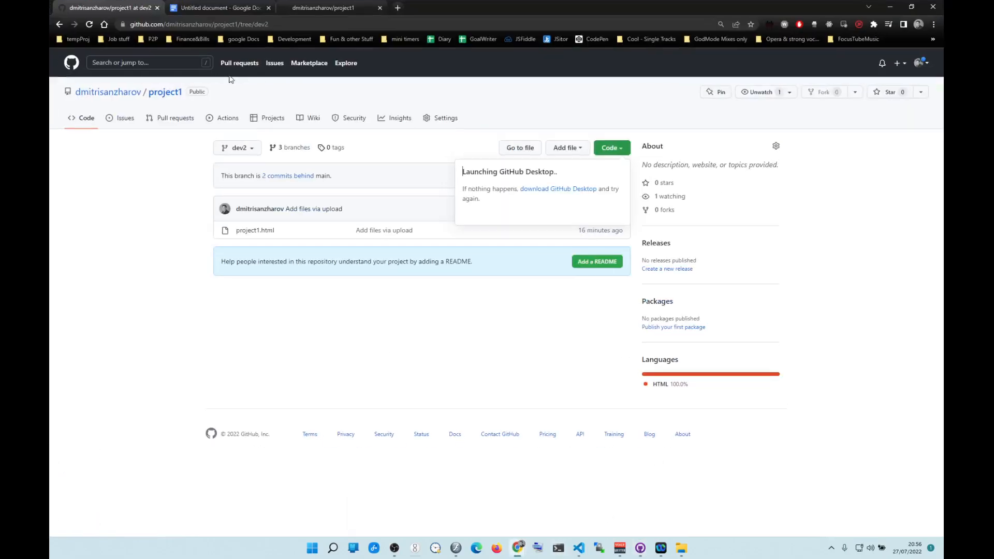
{"action": "left_click", "coordinate": [214, 6]}
{"action": "left_click_drag", "start_coordinate": [441, 255], "coordinate": [596, 171]}
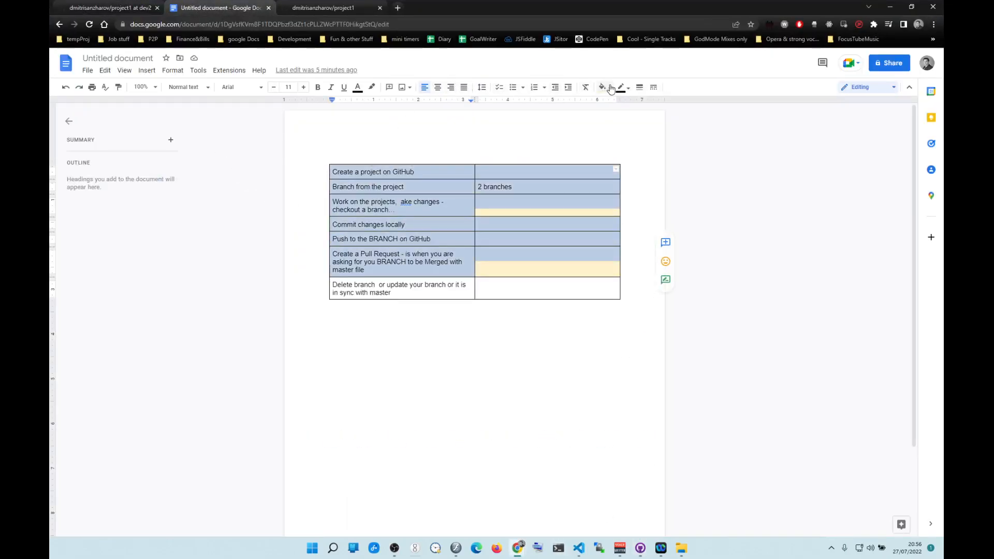
{"action": "left_click", "coordinate": [610, 89]}
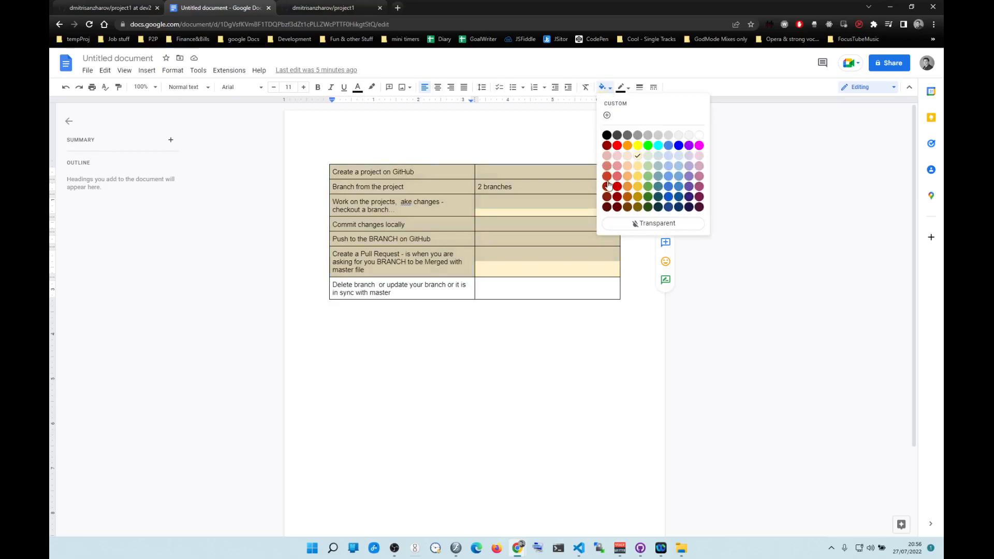
{"action": "left_click", "coordinate": [697, 136]}
{"action": "left_click", "coordinate": [523, 186]}
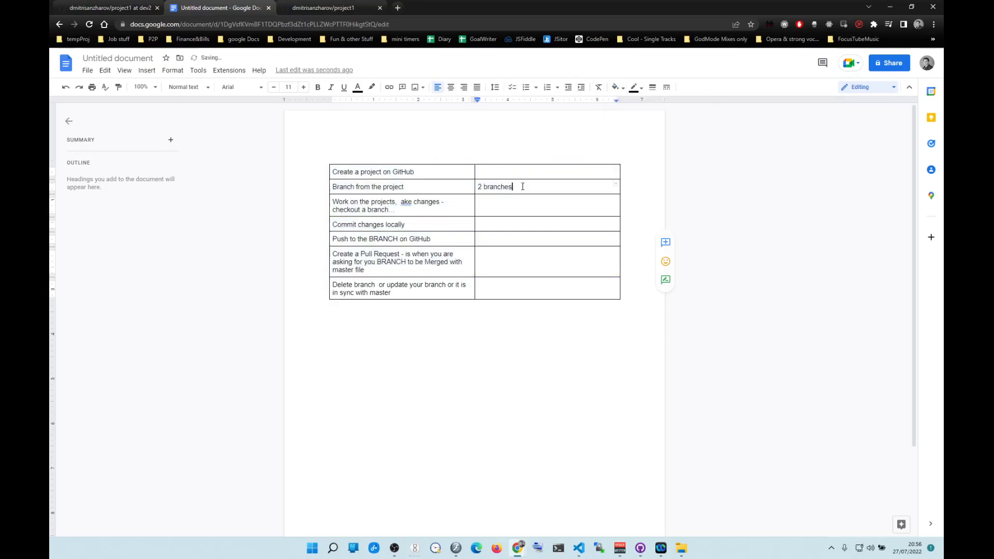
Shade the first three table rows light yellow and select the "Commit changes locally" row.
{"action": "left_click_drag", "start_coordinate": [522, 186], "coordinate": [394, 187]}
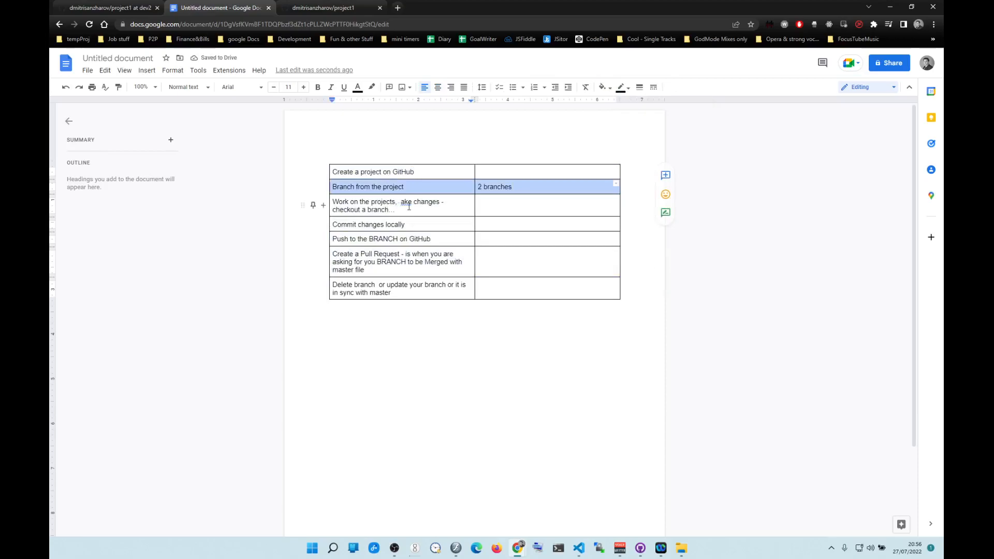
{"action": "left_click_drag", "start_coordinate": [502, 207], "coordinate": [362, 172]}
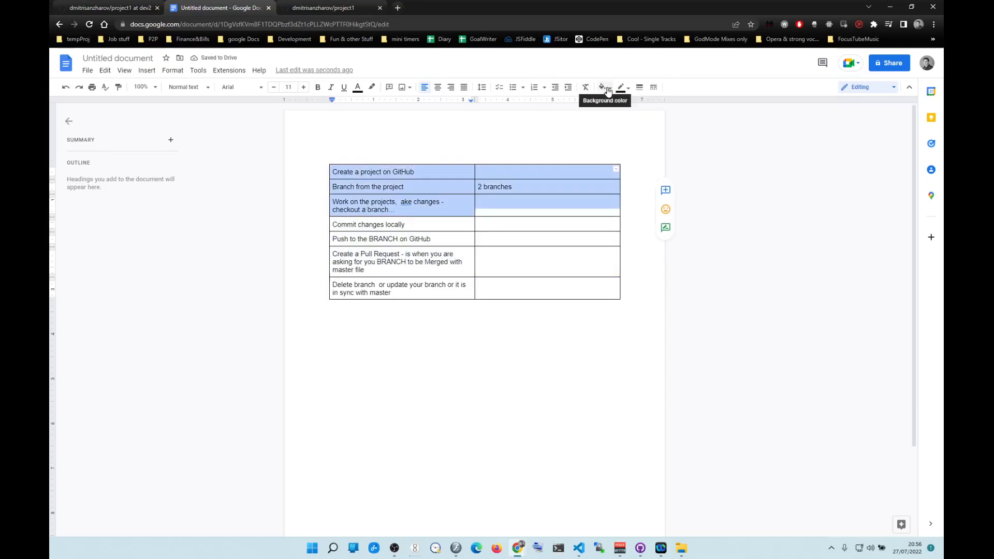
{"action": "left_click", "coordinate": [608, 89]}
{"action": "left_click", "coordinate": [634, 155]}
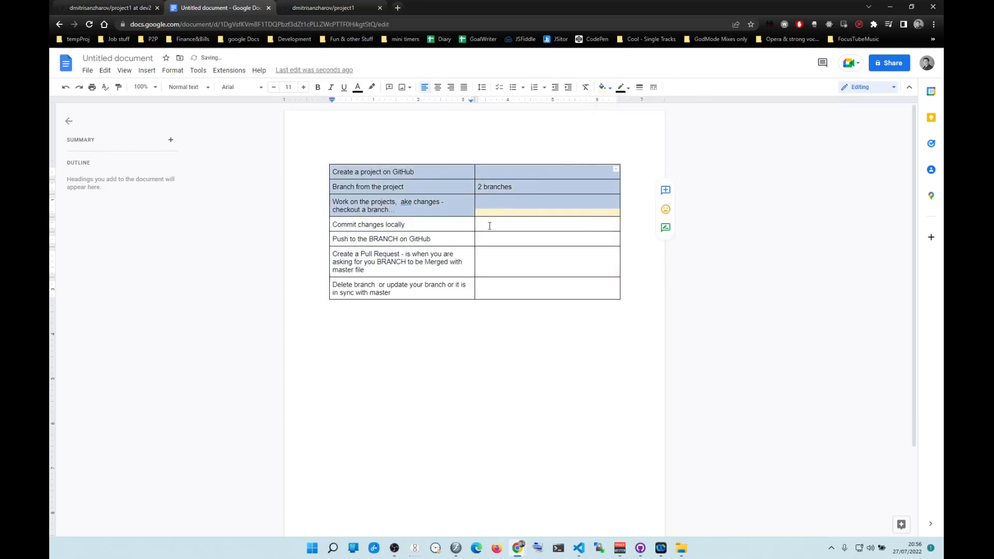
{"action": "left_click_drag", "start_coordinate": [489, 229], "coordinate": [399, 224]}
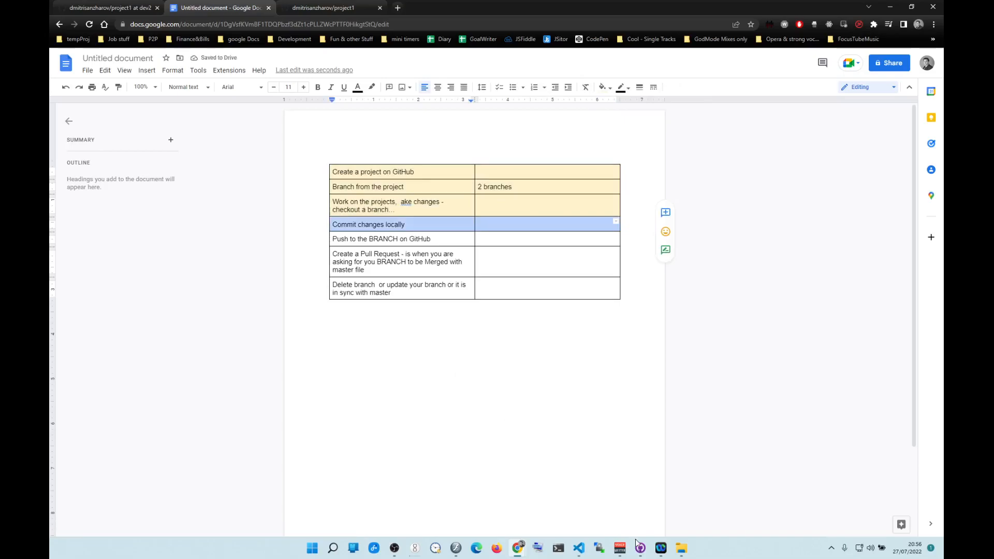
Switch to GitHub Desktop and commit the project1.html change to dev2 with the suggested summary "Update project1.html".
{"action": "left_click", "coordinate": [638, 546]}
{"action": "left_click", "coordinate": [94, 482]}
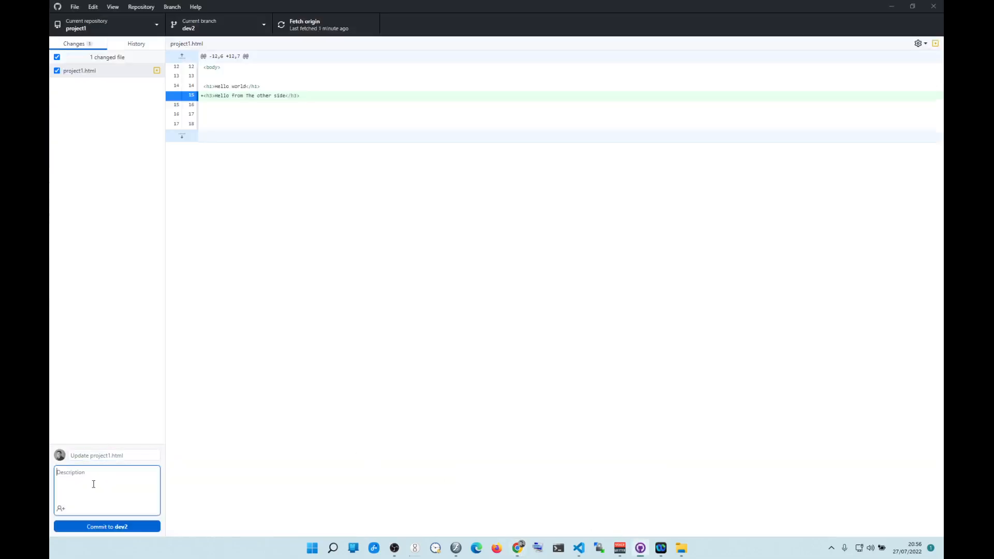
{"action": "left_click", "coordinate": [121, 527]}
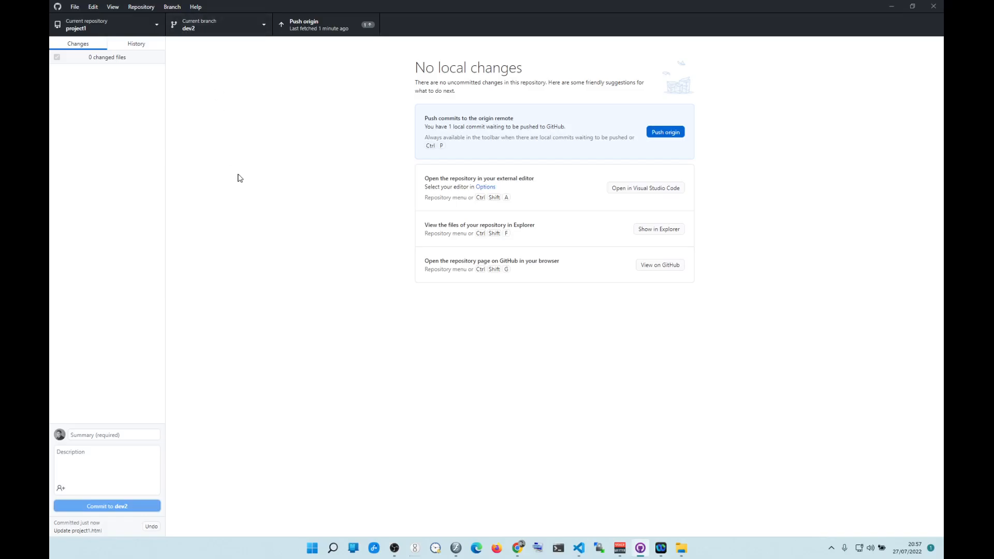
Return to the Google Docs checklist and shade the "Commit changes locally" row light yellow.
{"action": "key", "text": "alt+Tab"}
{"action": "left_click_drag", "start_coordinate": [507, 230], "coordinate": [311, 224]}
{"action": "left_click", "coordinate": [605, 87]}
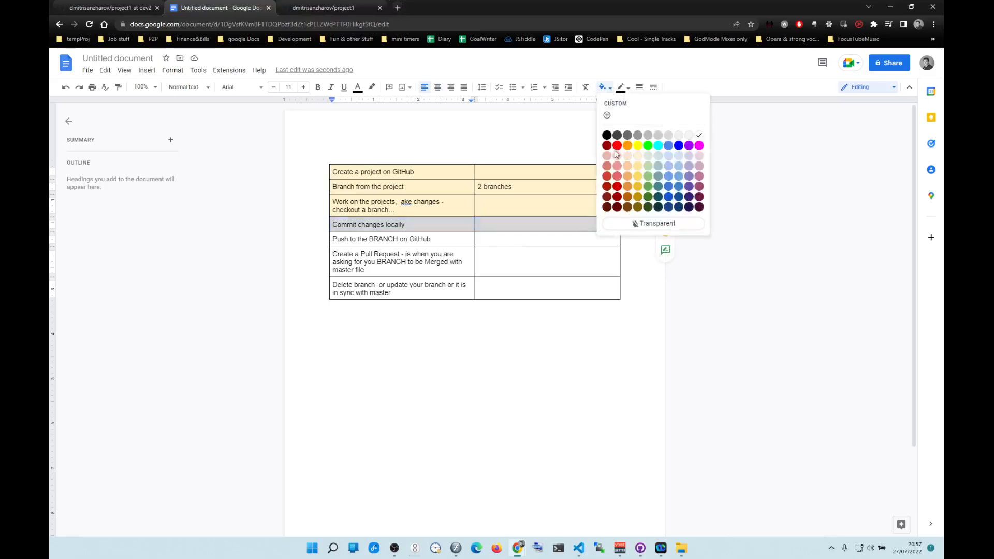
{"action": "left_click", "coordinate": [637, 155]}
Go to the checklist's "Push to the BRANCH on GitHub" row, switch to GitHub Desktop and push the dev2 commit to origin.
{"action": "left_click", "coordinate": [443, 241]}
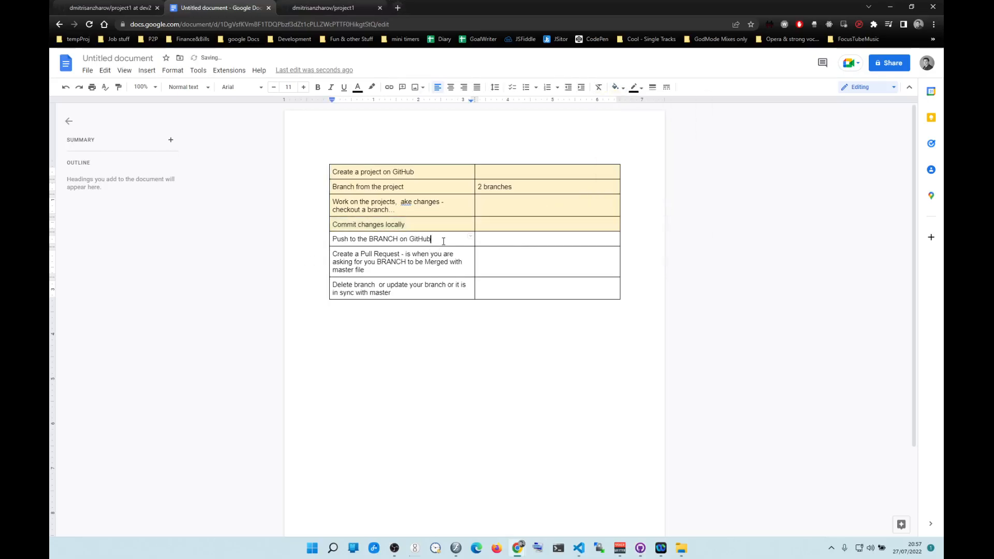
{"action": "key", "text": "alt+Tab"}
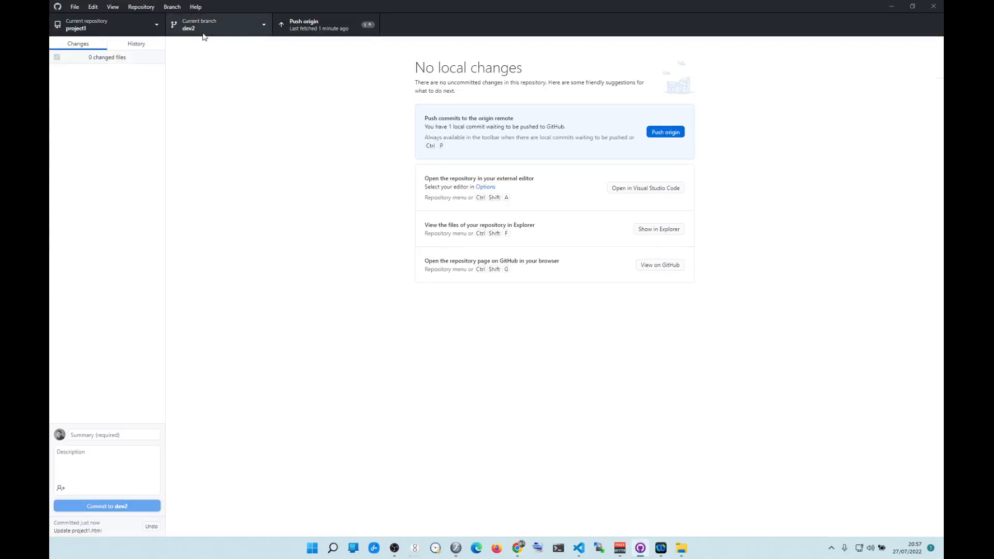
{"action": "left_click", "coordinate": [667, 132]}
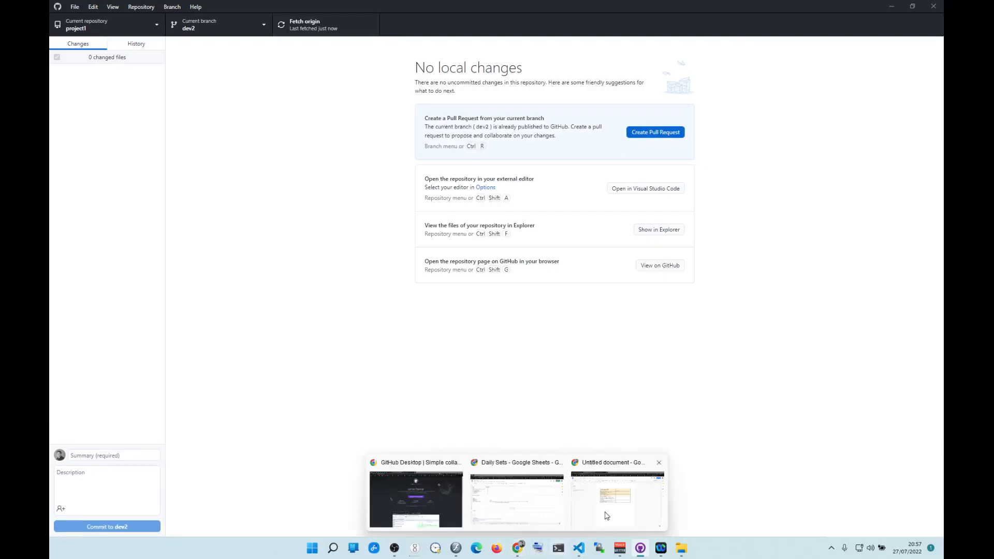
Switch to the project1 page on GitHub in Chrome and open project1.html on the dev2 branch to check the h3 heading line.
{"action": "left_click", "coordinate": [616, 492]}
{"action": "left_click", "coordinate": [150, 11]}
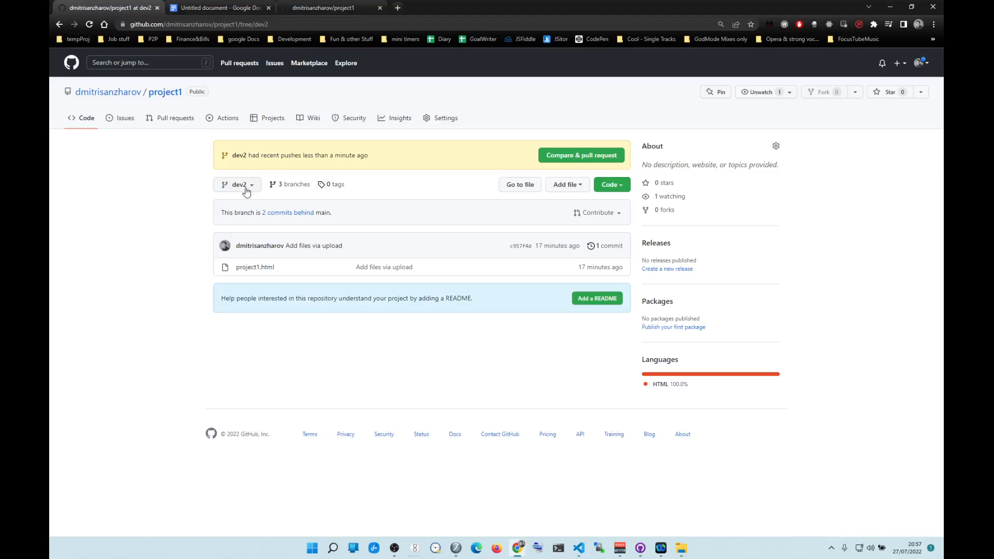
{"action": "left_click", "coordinate": [250, 269]}
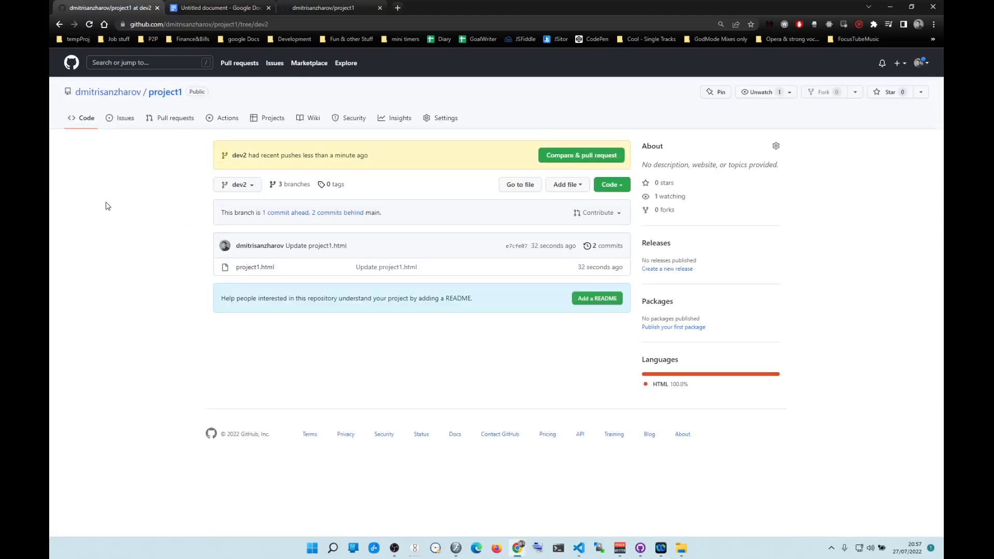
{"action": "left_click", "coordinate": [255, 268]}
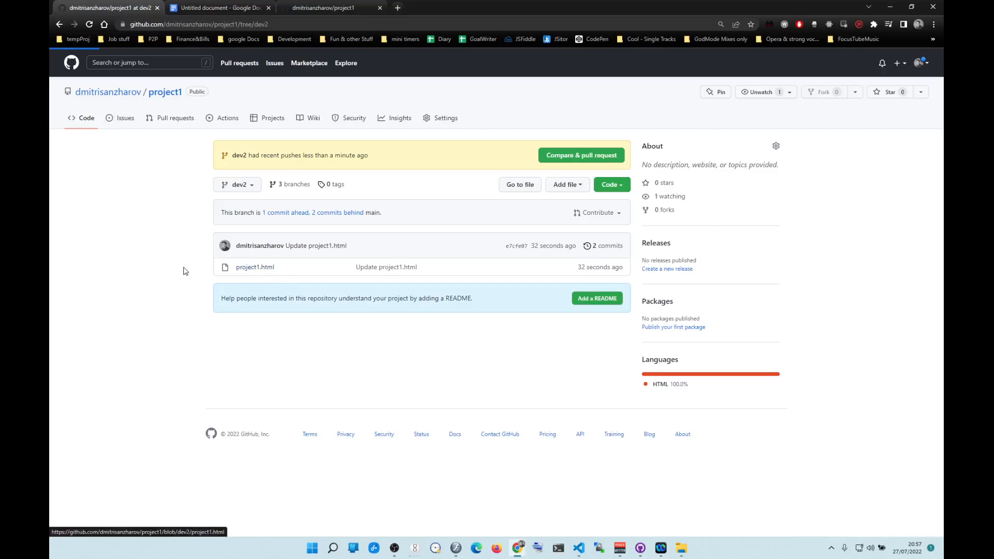
{"action": "left_click_drag", "start_coordinate": [348, 381], "coordinate": [248, 382]}
{"action": "left_click", "coordinate": [200, 366]}
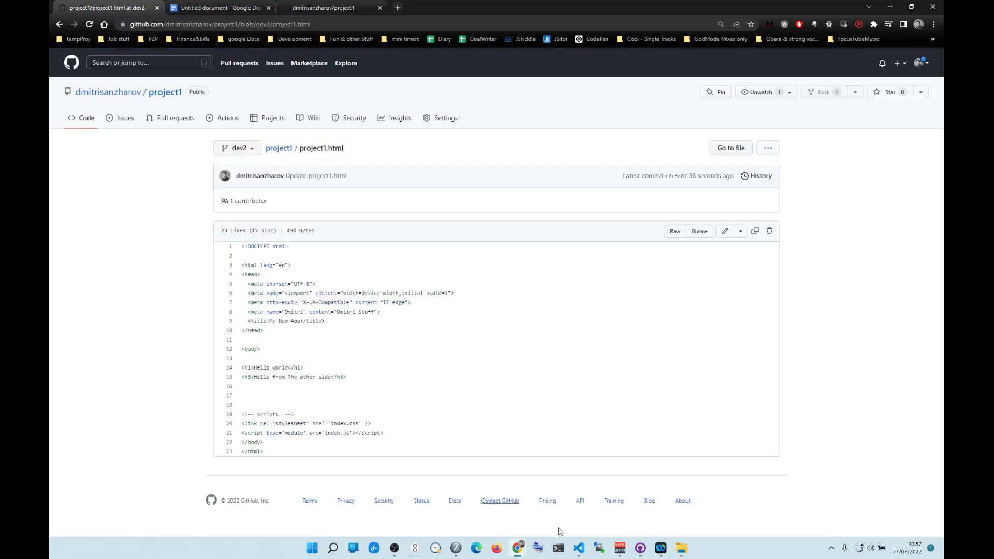
Return to the Google Docs checklist and shade the "Push to the BRANCH on GitHub" row light yellow.
{"action": "left_click", "coordinate": [217, 7]}
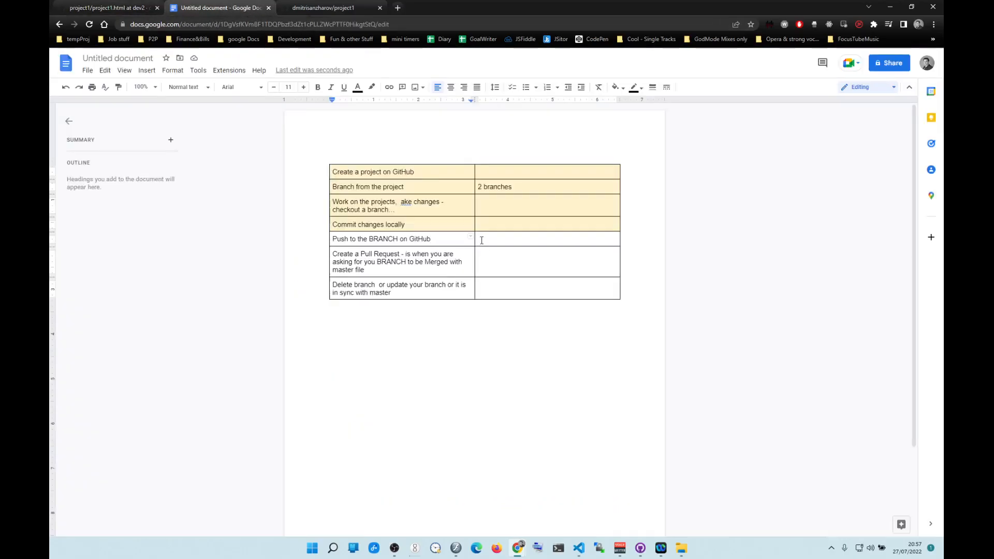
{"action": "left_click_drag", "start_coordinate": [481, 240], "coordinate": [469, 240]}
{"action": "left_click", "coordinate": [603, 87]}
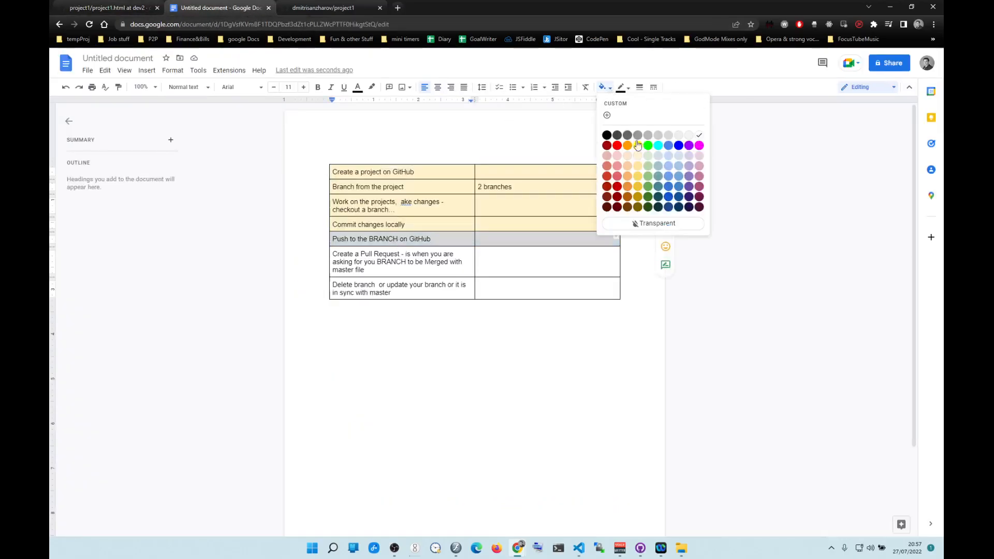
{"action": "left_click", "coordinate": [637, 156]}
{"action": "left_click", "coordinate": [445, 347]}
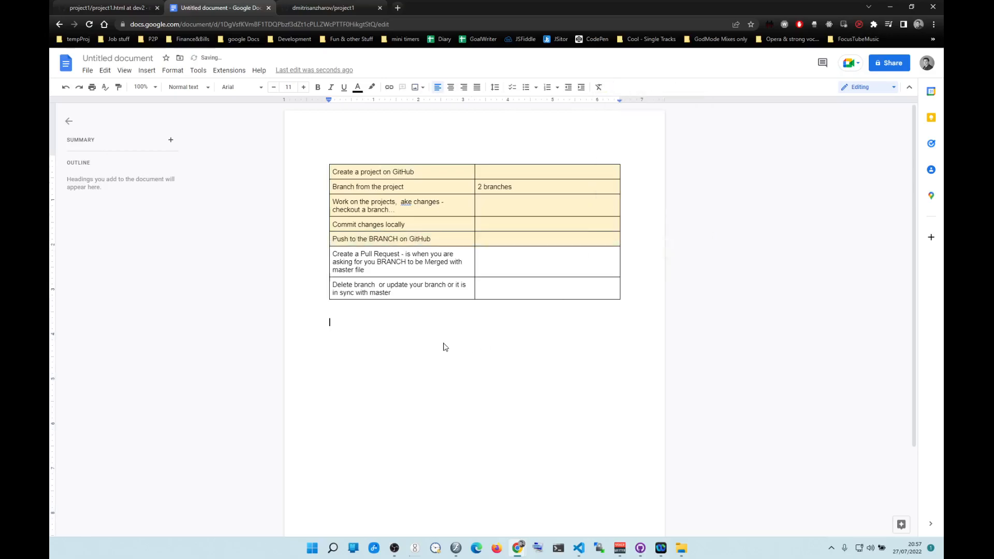
Switch to GitHub Desktop and create a pull request from dev2 into main on GitHub, titled "Update project1.html".
{"action": "left_click", "coordinate": [640, 547]}
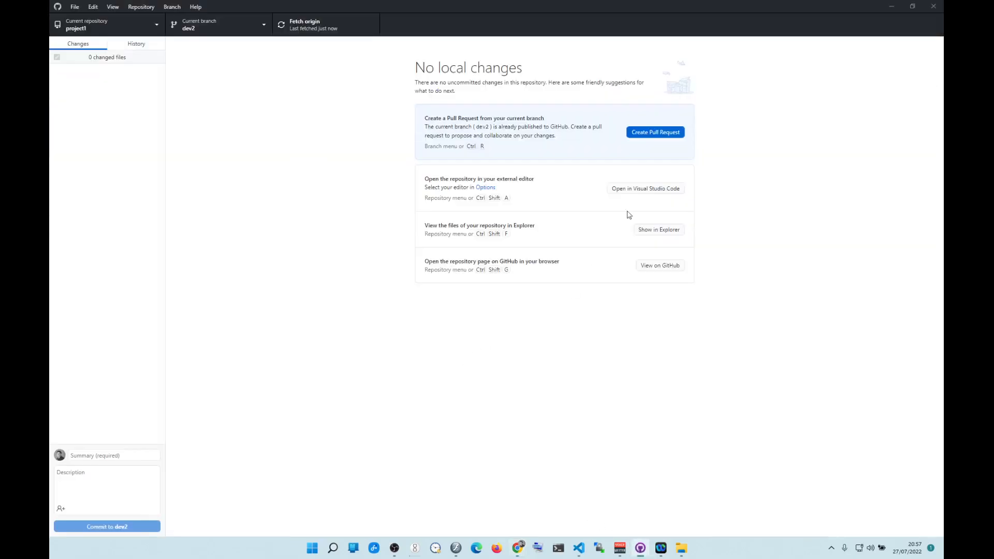
{"action": "left_click", "coordinate": [664, 134]}
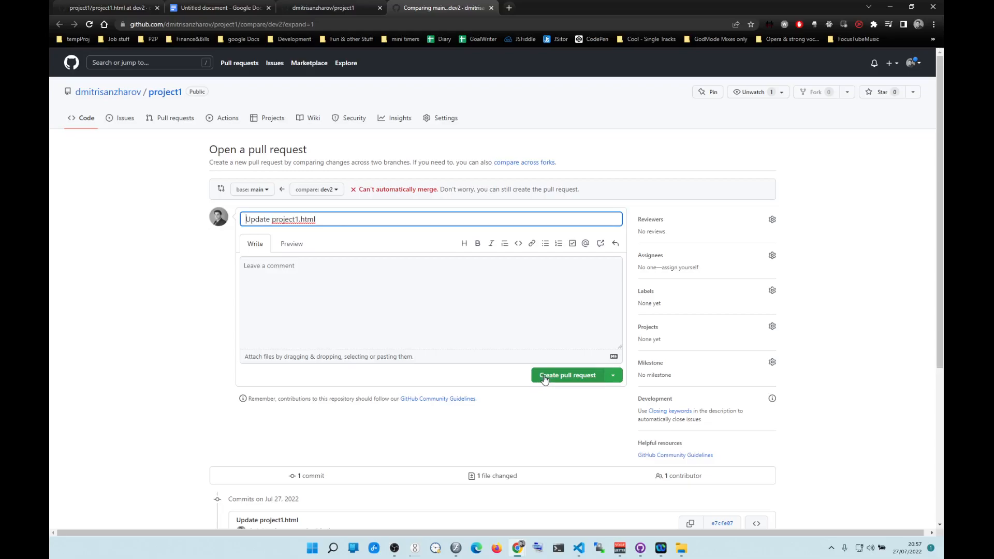
{"action": "left_click", "coordinate": [544, 379]}
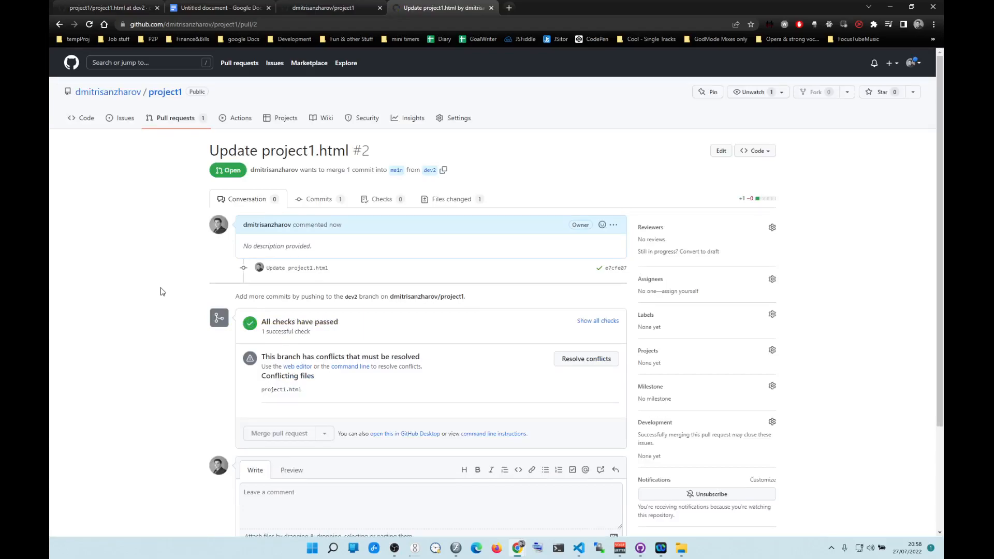
Open the pull request's conflict editor and examine the conflicting dev2 and main heading lines in project1.html.
{"action": "scroll", "coordinate": [167, 244], "scroll_direction": "down", "scroll_amount": 3}
{"action": "scroll", "coordinate": [167, 242], "scroll_direction": "up", "scroll_amount": 3}
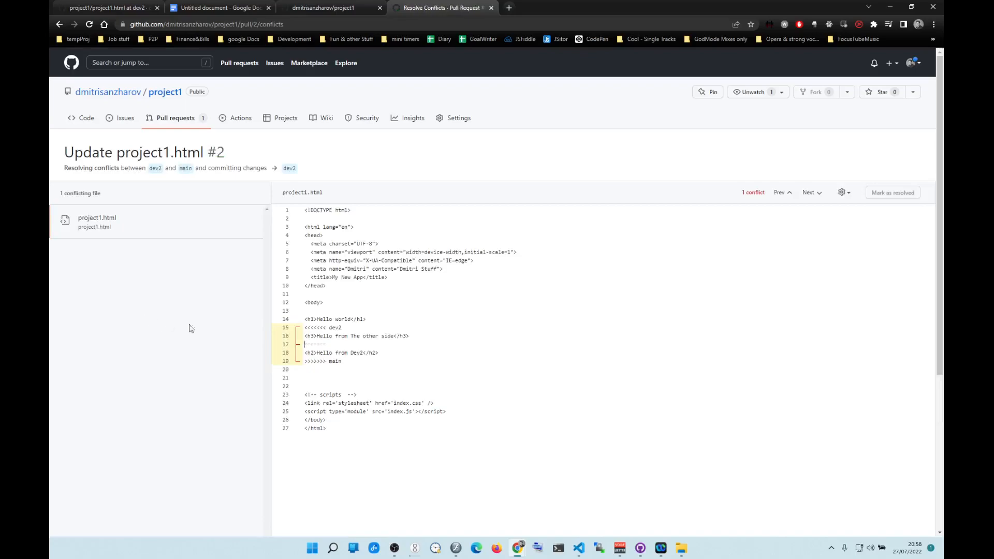
{"action": "left_click", "coordinate": [291, 340]}
{"action": "left_click_drag", "start_coordinate": [408, 337], "coordinate": [306, 337]}
{"action": "left_click_drag", "start_coordinate": [373, 354], "coordinate": [298, 353]}
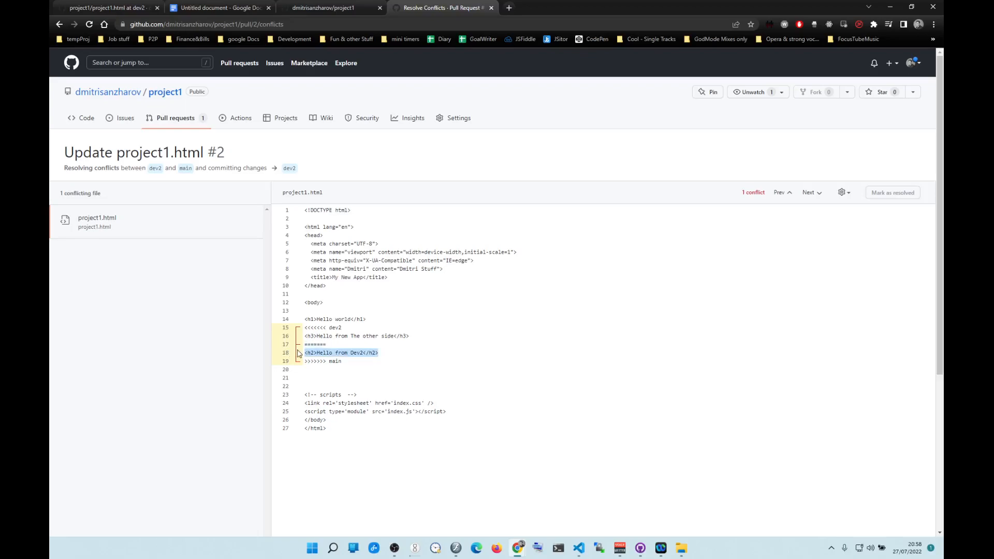
{"action": "left_click_drag", "start_coordinate": [413, 337], "coordinate": [294, 340]}
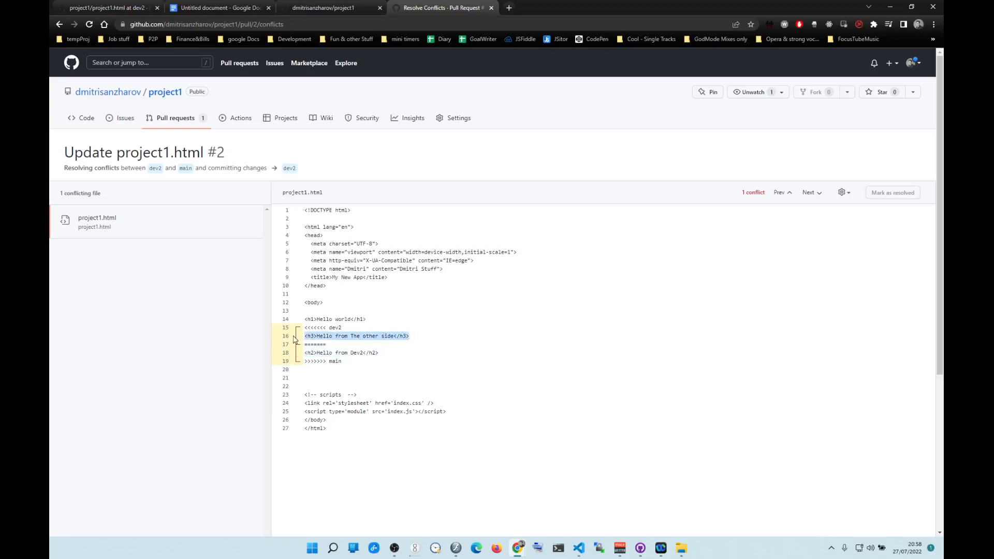
{"action": "left_click", "coordinate": [345, 329]}
{"action": "left_click_drag", "start_coordinate": [386, 353], "coordinate": [290, 329]}
{"action": "left_click", "coordinate": [386, 354]}
Move the h2 "Hello from Dev2" line above the h3 line, replacing the "<<<<<<< dev2" conflict marker.
{"action": "left_click_drag", "start_coordinate": [388, 351], "coordinate": [305, 353]}
{"action": "key", "text": "ctrl+c"}
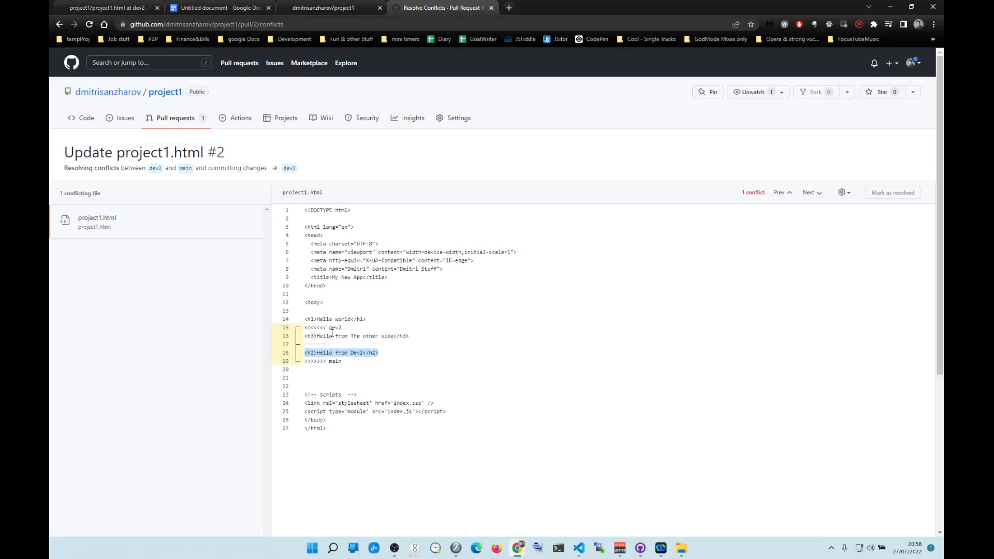
{"action": "key", "text": "BackSpace"}
{"action": "left_click_drag", "start_coordinate": [351, 328], "coordinate": [303, 328]}
{"action": "key", "text": "ctrl+v"}
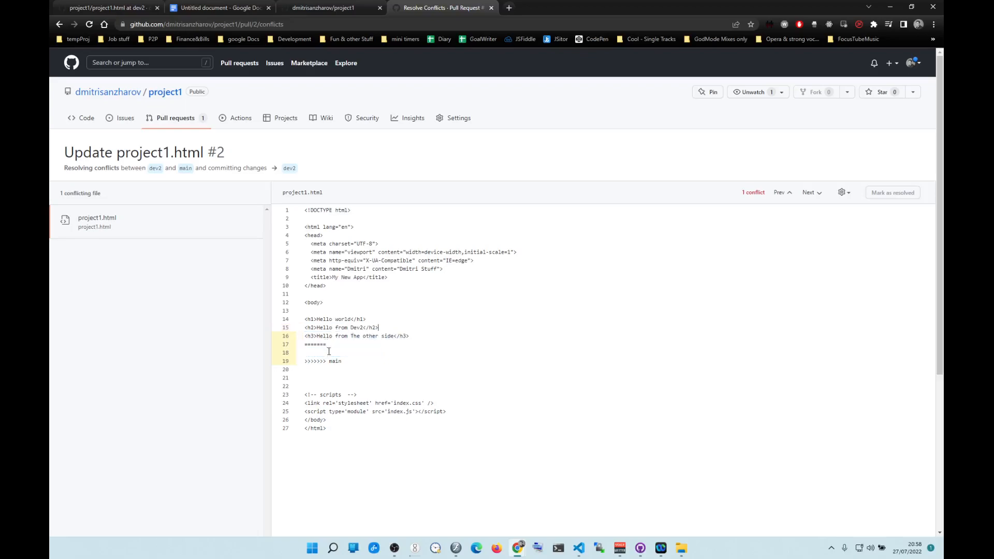
Delete the remaining conflict markers below the h3 line and commit the resolved project1.html merge to dev2.
{"action": "left_click_drag", "start_coordinate": [344, 361], "coordinate": [290, 346]}
{"action": "key", "text": "BackSpace"}
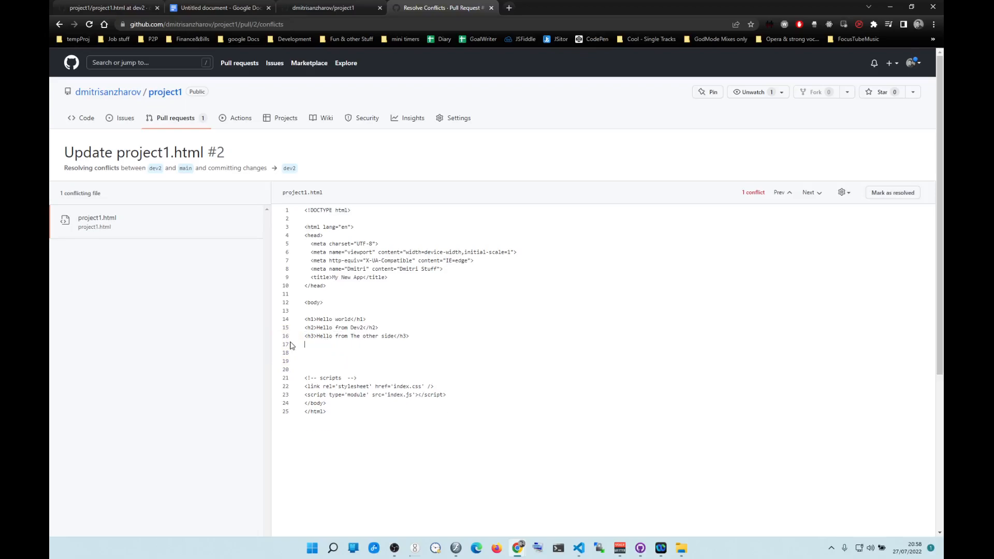
{"action": "left_click", "coordinate": [893, 192]}
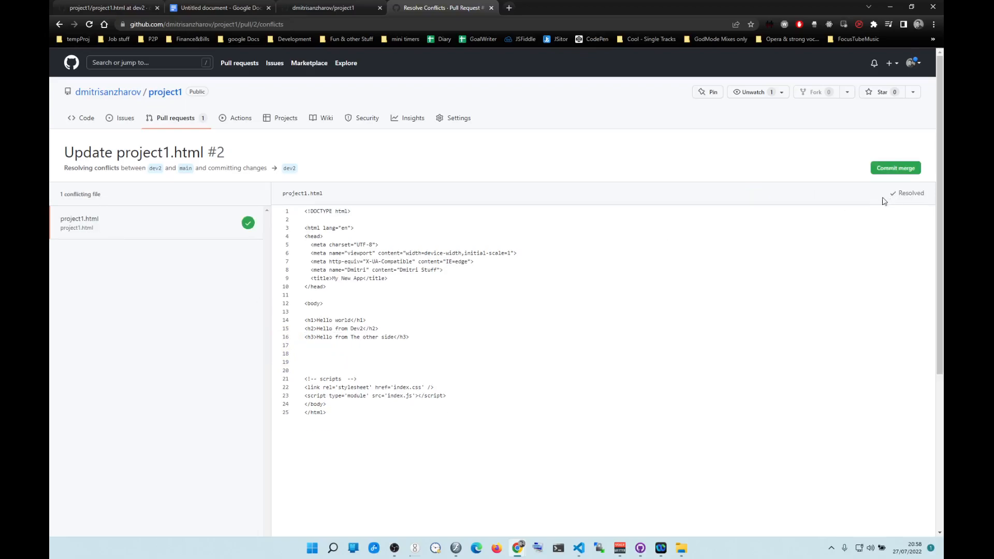
{"action": "left_click", "coordinate": [892, 170]}
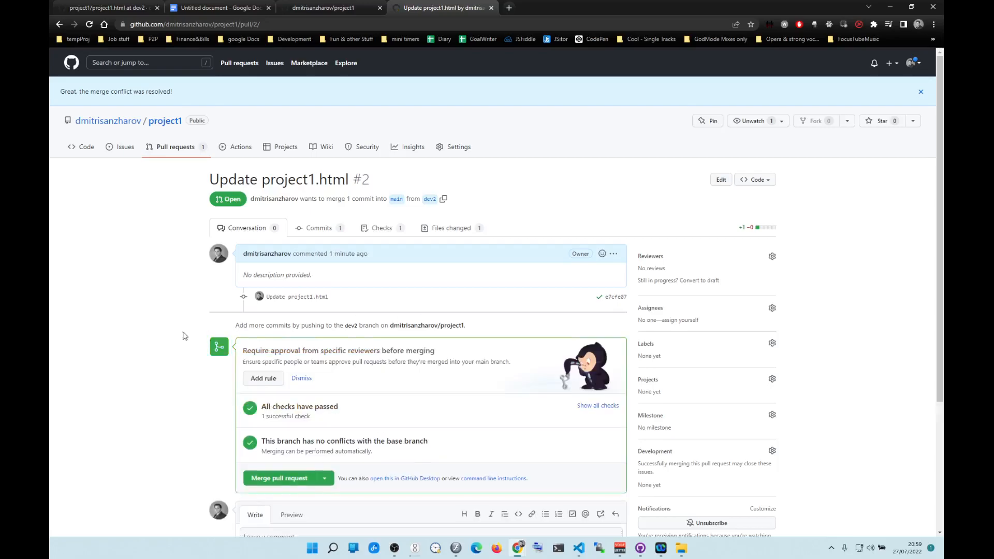
Merge the "Update project1.html" pull request into main using the suggested commit message.
{"action": "scroll", "coordinate": [194, 293], "scroll_direction": "down", "scroll_amount": 3}
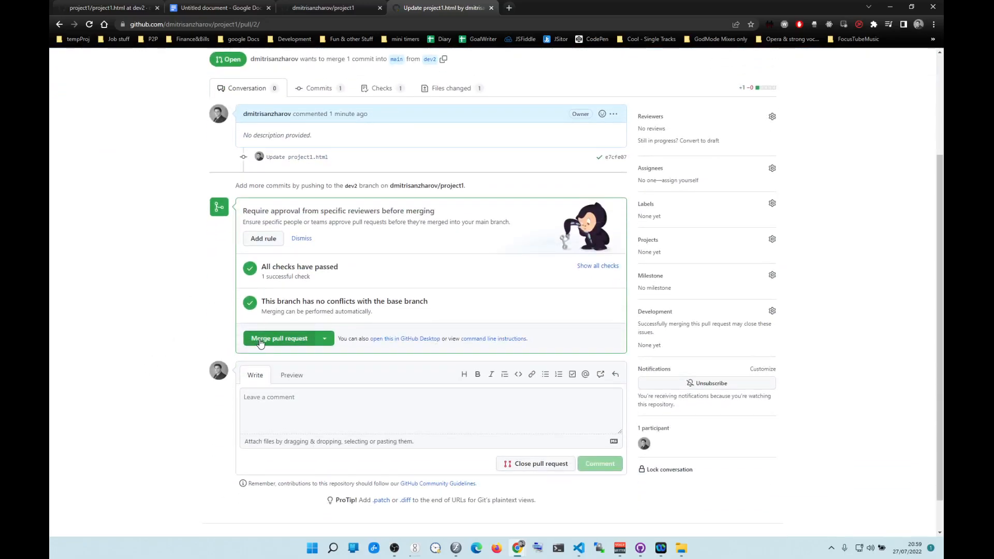
{"action": "left_click", "coordinate": [260, 343]}
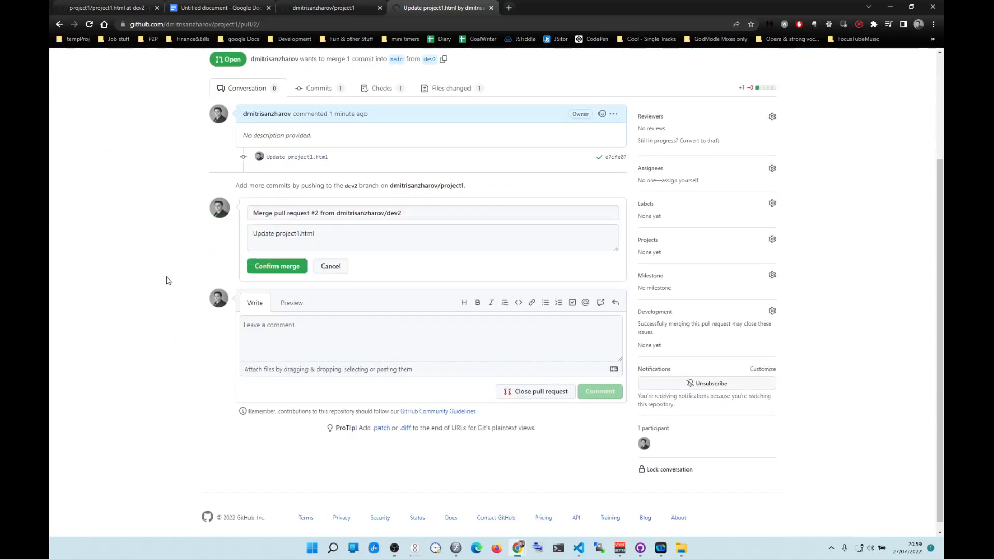
{"action": "left_click", "coordinate": [255, 267]}
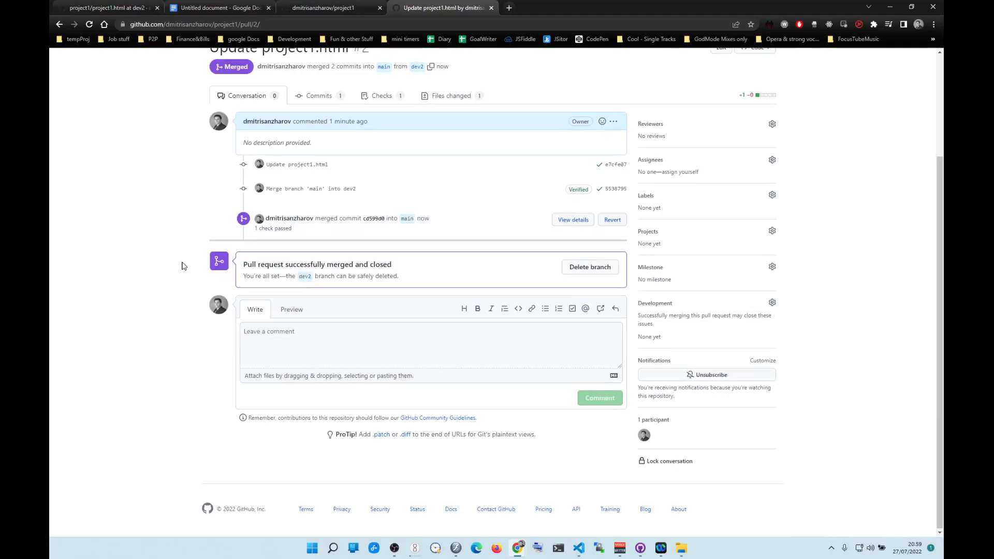
Open project1.html on the main branch and compare its three heading lines with the branch diagram in the Paint web app.
{"action": "scroll", "coordinate": [183, 266], "scroll_direction": "up", "scroll_amount": 3}
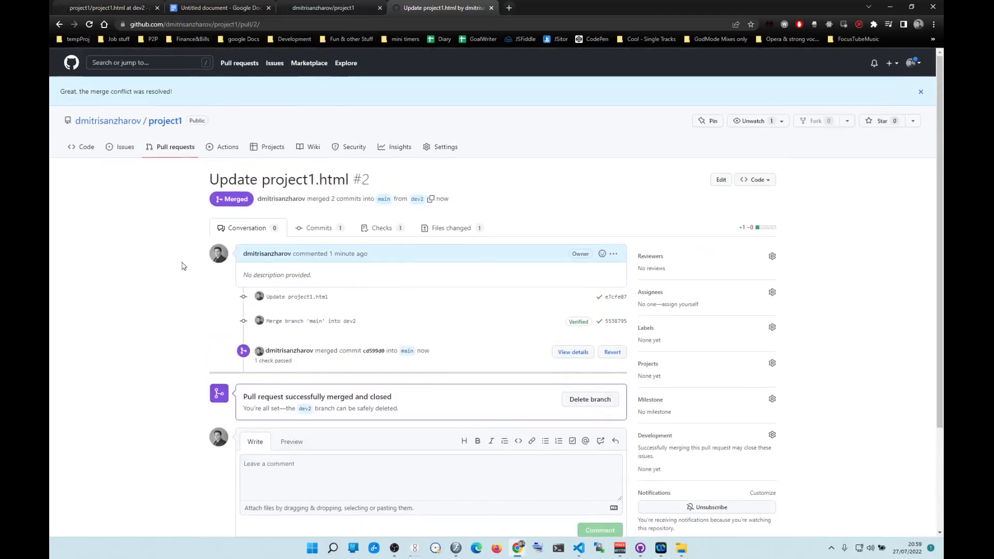
{"action": "left_click", "coordinate": [169, 121]}
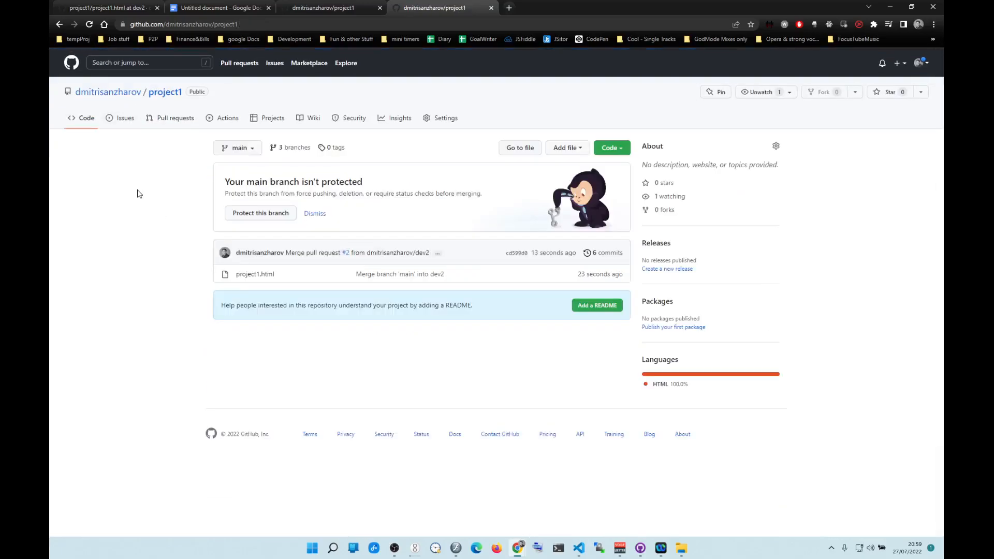
{"action": "left_click", "coordinate": [254, 275]}
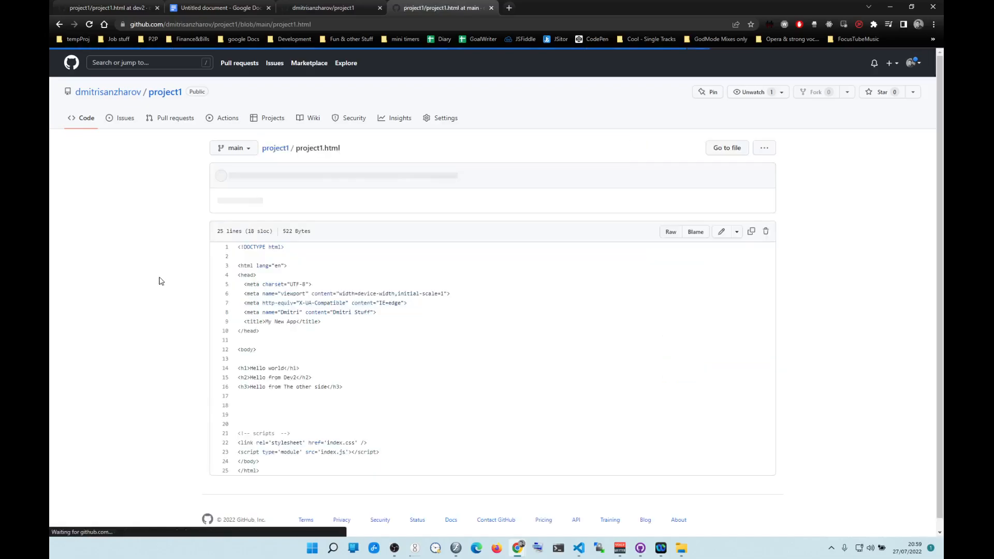
{"action": "left_click_drag", "start_coordinate": [350, 390], "coordinate": [237, 369]}
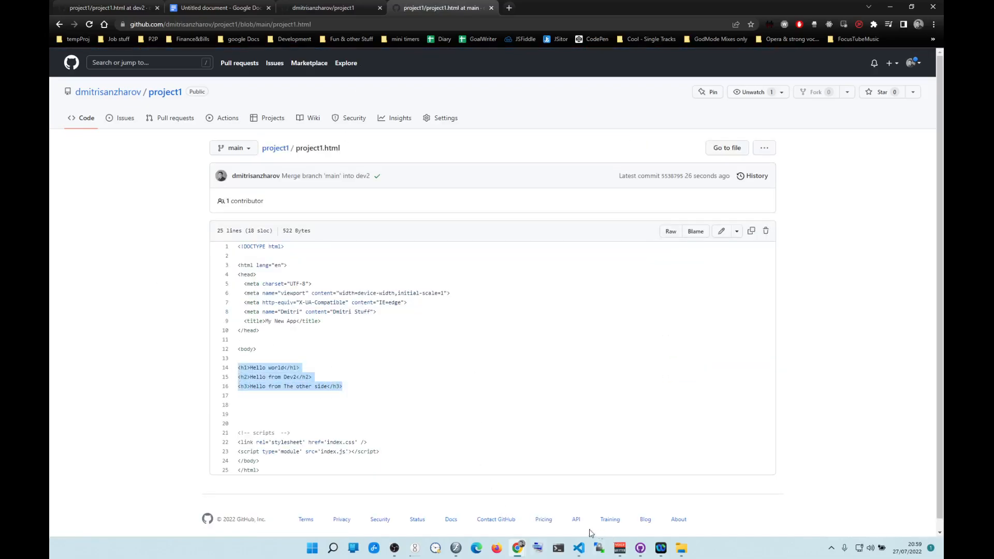
{"action": "mouse_move", "coordinate": [519, 543]}
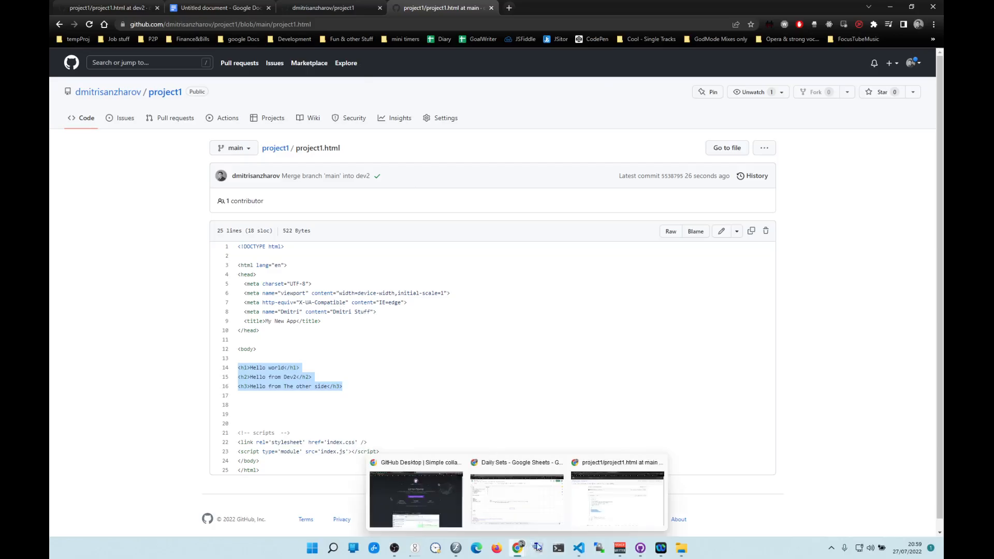
{"action": "mouse_move", "coordinate": [880, 115]}
{"action": "left_mouse_down"}
{"action": "mouse_move", "coordinate": [604, 37]}
{"action": "mouse_move", "coordinate": [600, 5]}
{"action": "left_mouse_up"}
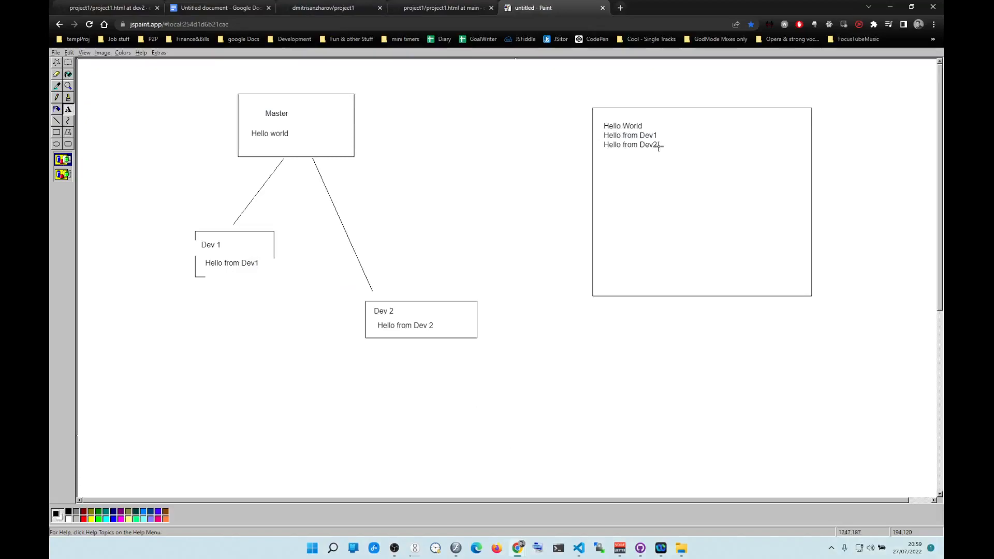
Return to the Google Docs checklist and shade the "Create a Pull Request" row light yellow.
{"action": "left_click", "coordinate": [213, 9]}
{"action": "left_click_drag", "start_coordinate": [488, 259], "coordinate": [379, 261]}
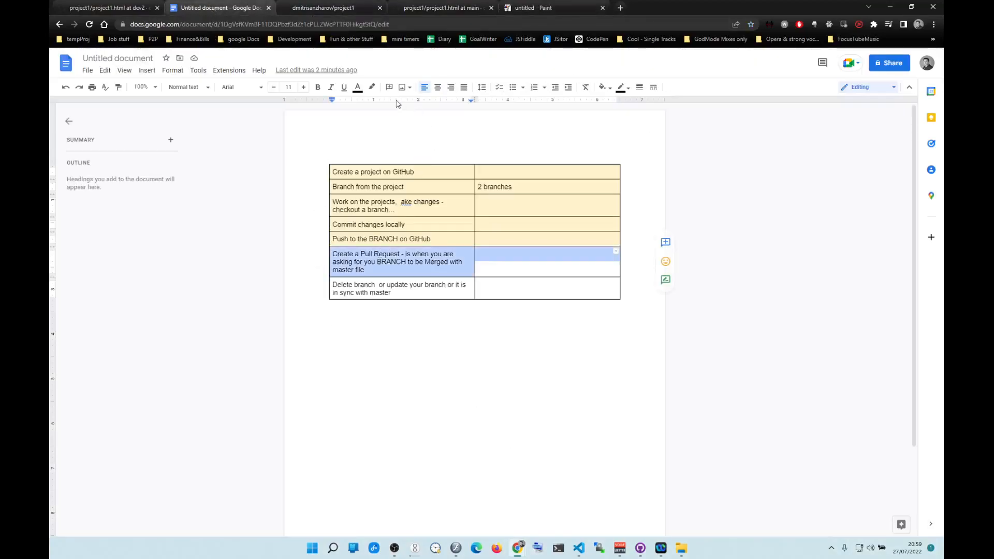
{"action": "left_click", "coordinate": [607, 87]}
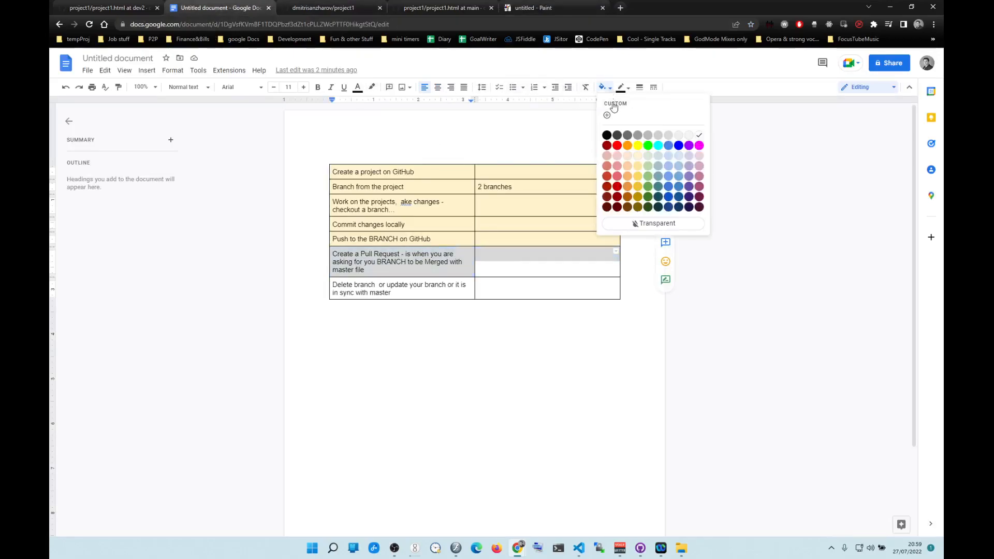
{"action": "left_click", "coordinate": [632, 155]}
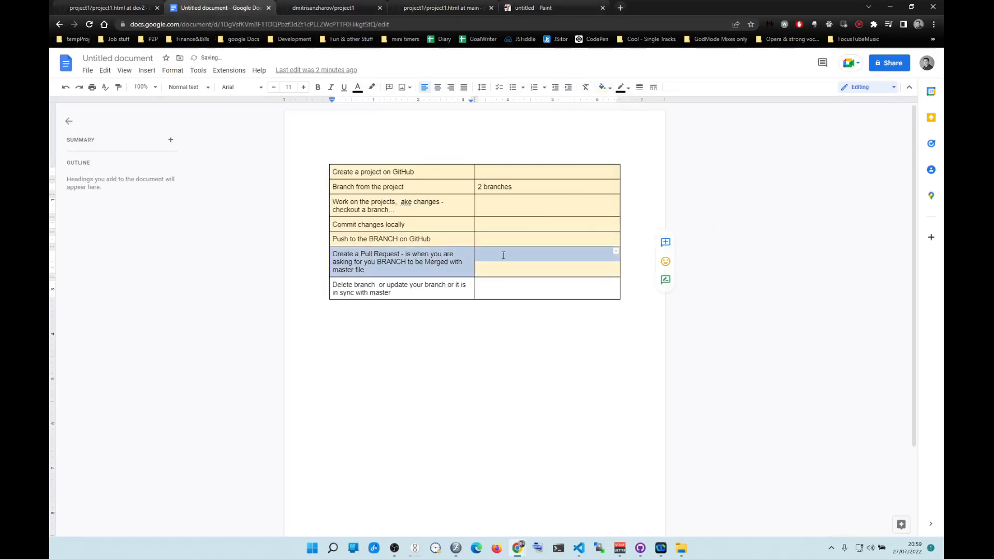
{"action": "left_click", "coordinate": [506, 251]}
Go to the checklist's "Delete branch or update your branch" row, and check the h2 line of project1.html on GitHub's dev1 branch.
{"action": "left_click", "coordinate": [493, 292]}
{"action": "left_click_drag", "start_coordinate": [493, 293], "coordinate": [395, 292]}
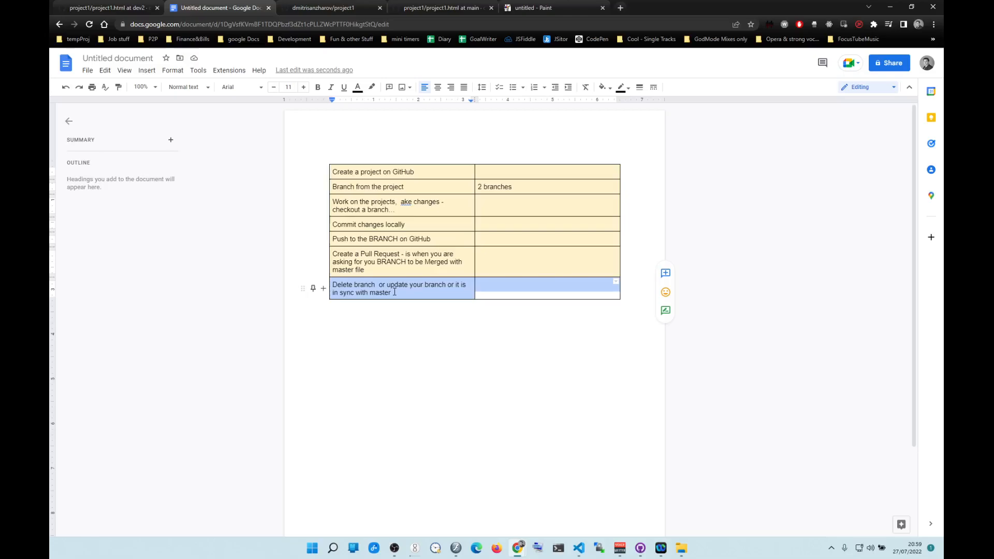
{"action": "left_click", "coordinate": [324, 8]}
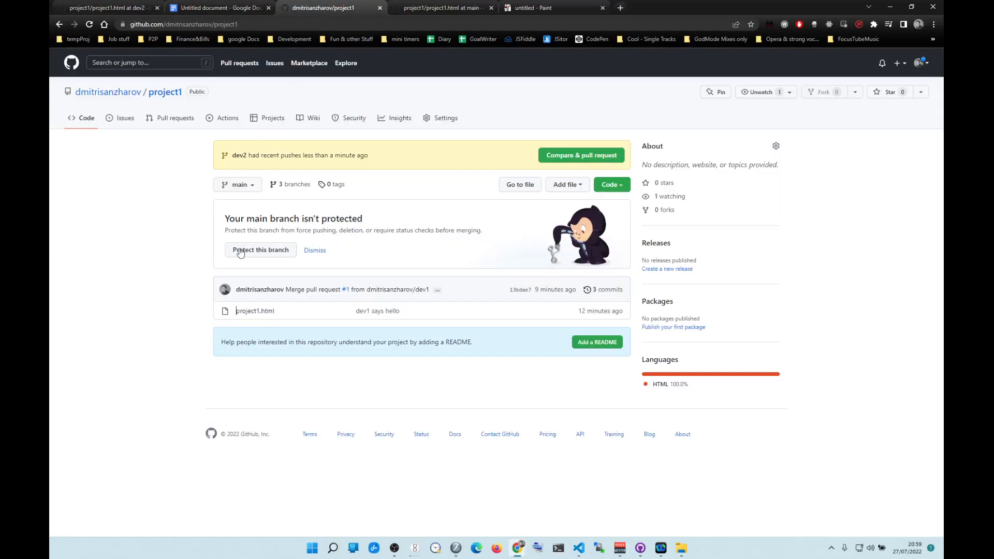
{"action": "left_click", "coordinate": [253, 185]}
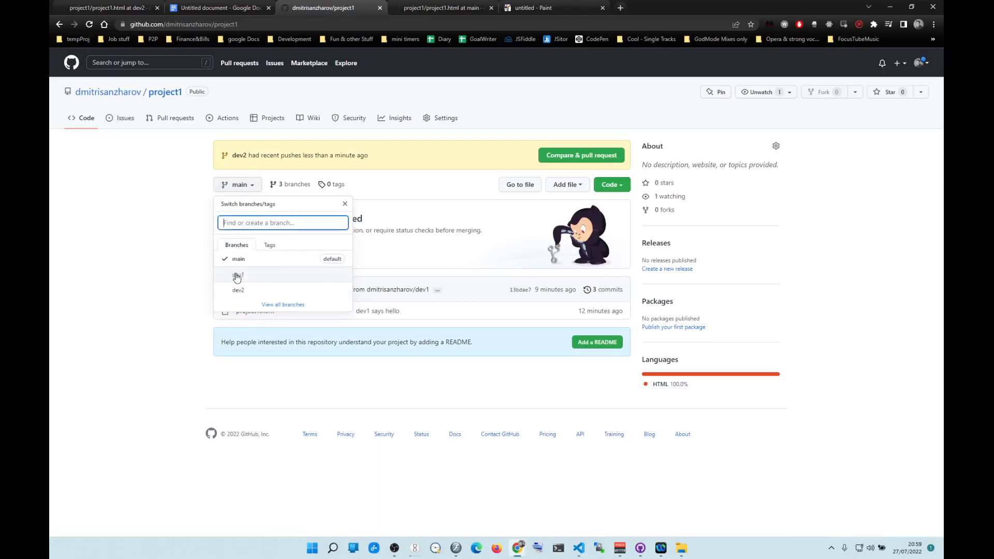
{"action": "left_click", "coordinate": [235, 282]}
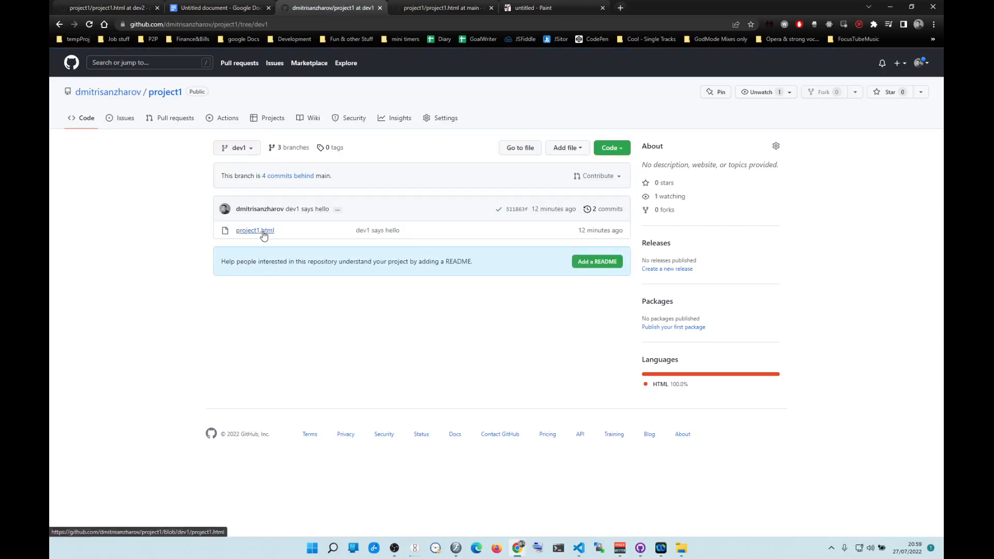
{"action": "left_click", "coordinate": [262, 234]}
{"action": "left_click_drag", "start_coordinate": [319, 378], "coordinate": [241, 381]}
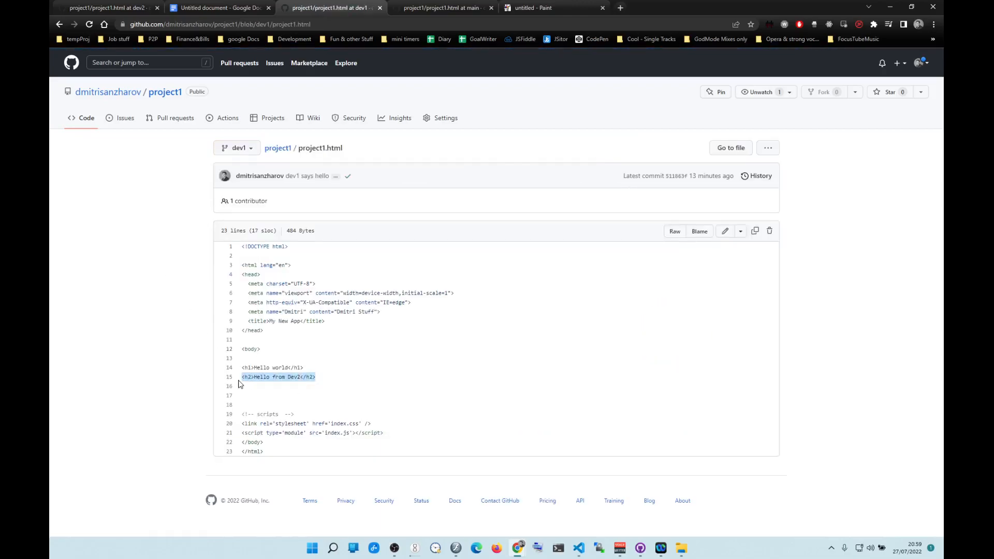
{"action": "left_click", "coordinate": [137, 294]}
Switch project1.html to the dev2 branch on GitHub and examine its h2 and h3 heading lines.
{"action": "left_click", "coordinate": [238, 149]}
{"action": "left_click", "coordinate": [243, 253]}
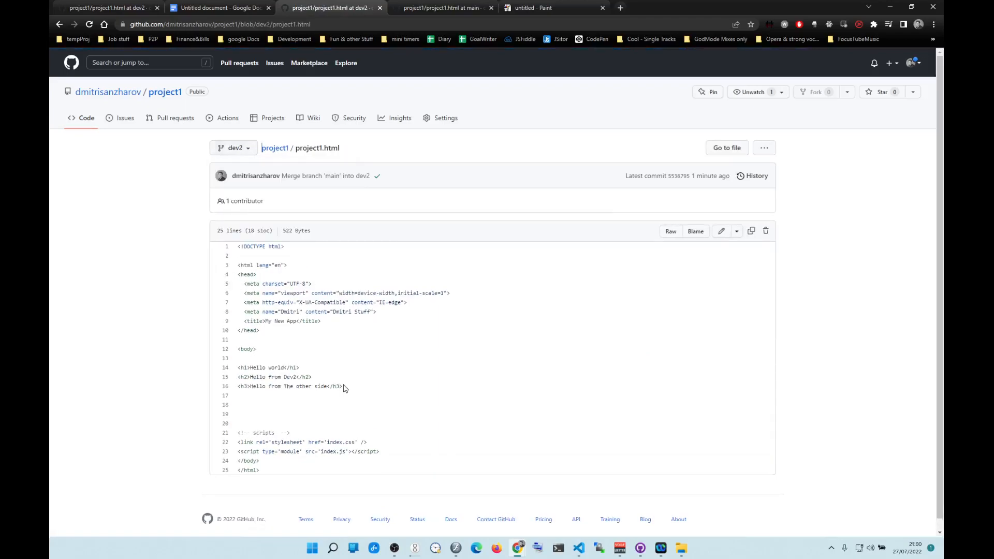
{"action": "left_click_drag", "start_coordinate": [355, 388], "coordinate": [232, 389]}
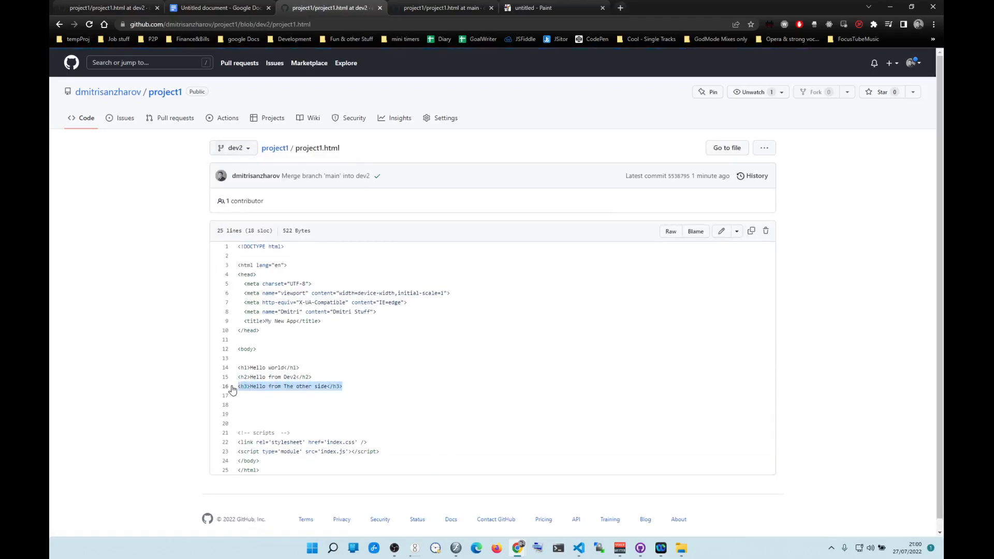
{"action": "left_click", "coordinate": [385, 371]}
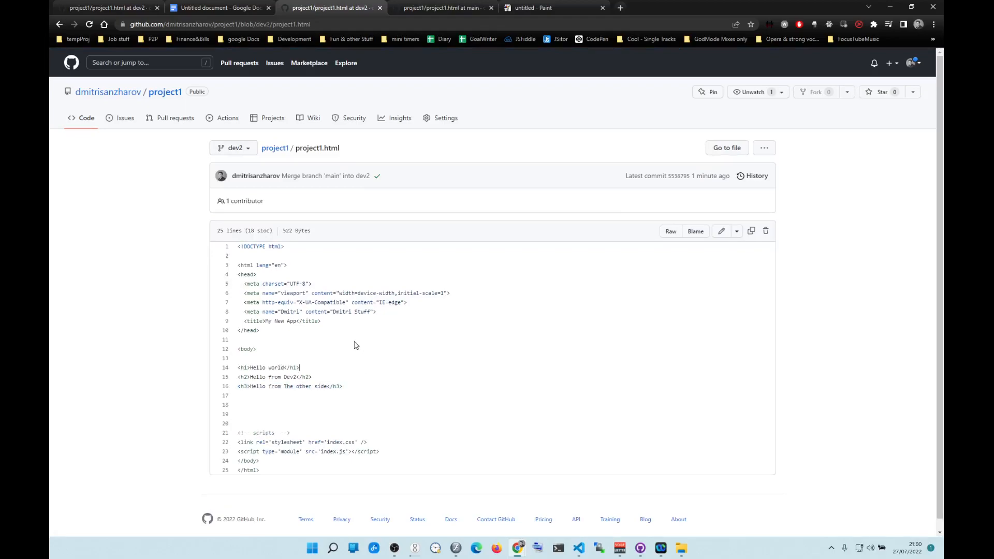
{"action": "left_click_drag", "start_coordinate": [349, 390], "coordinate": [235, 391]}
{"action": "left_click_drag", "start_coordinate": [323, 378], "coordinate": [235, 379]}
{"action": "left_click", "coordinate": [355, 372]}
{"action": "left_click_drag", "start_coordinate": [344, 388], "coordinate": [226, 380]}
{"action": "left_click", "coordinate": [326, 385]}
{"action": "left_click_drag", "start_coordinate": [351, 388], "coordinate": [236, 388]}
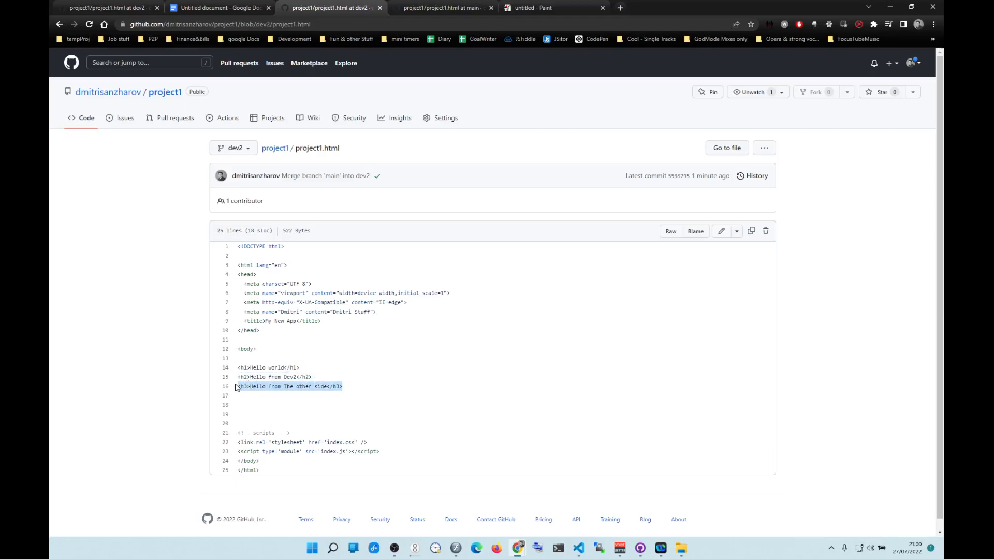
Examine the h1 to h3 heading lines of project1.html on dev2, and switch the file view to the dev1 branch.
{"action": "left_click", "coordinate": [311, 384]}
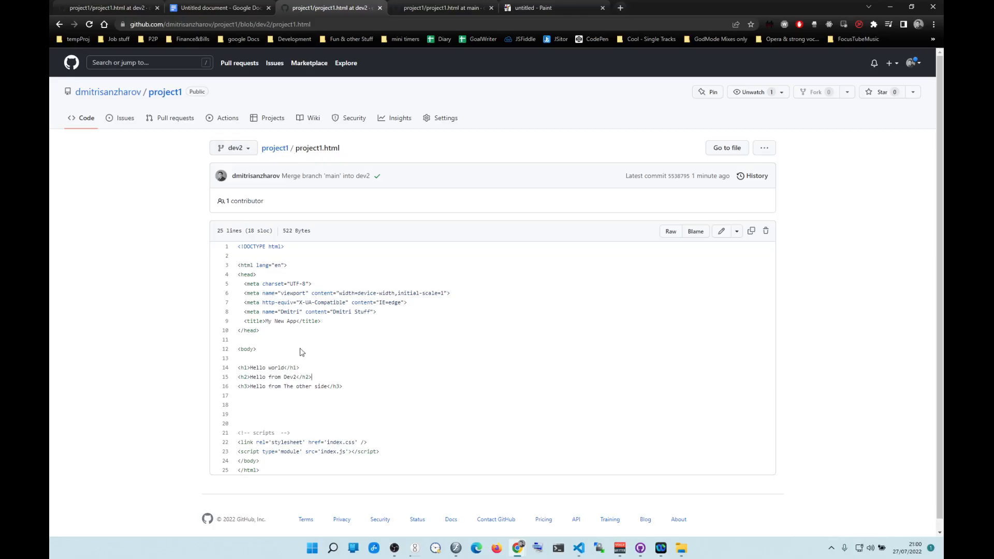
{"action": "left_click_drag", "start_coordinate": [341, 386], "coordinate": [240, 368]}
{"action": "left_click", "coordinate": [250, 145]}
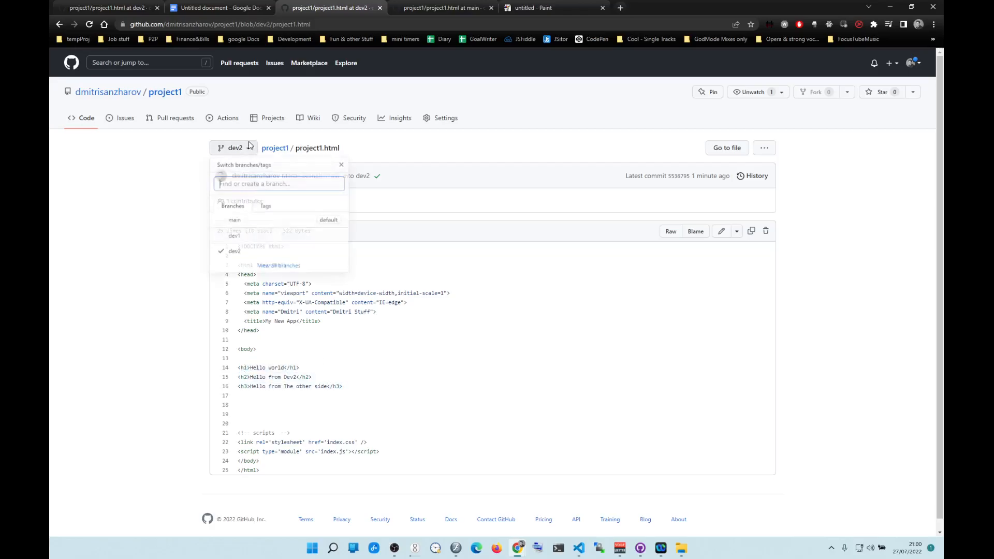
{"action": "left_click", "coordinate": [240, 235]}
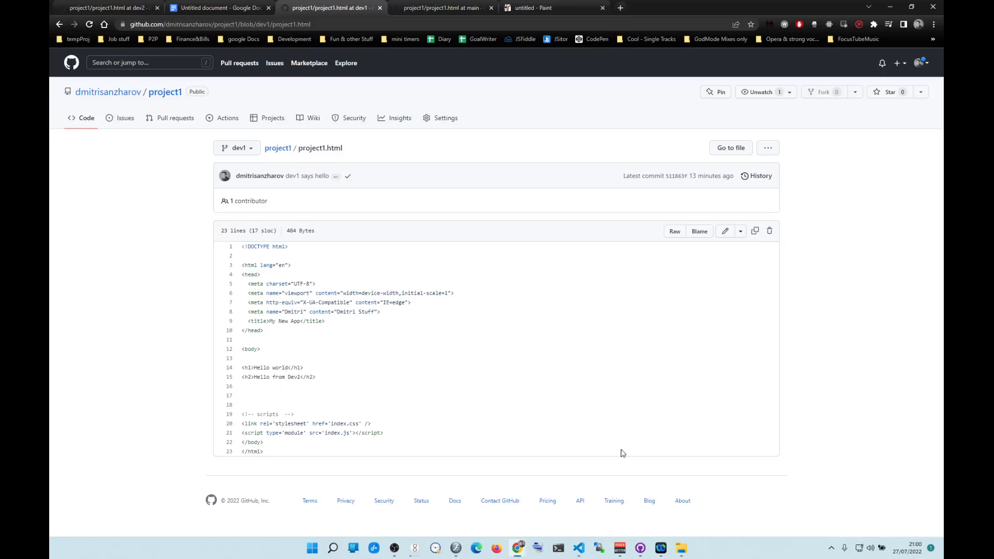
Switch to GitHub Desktop and check out the dev1 branch of project1.
{"action": "left_click", "coordinate": [641, 548]}
{"action": "left_click", "coordinate": [216, 30]}
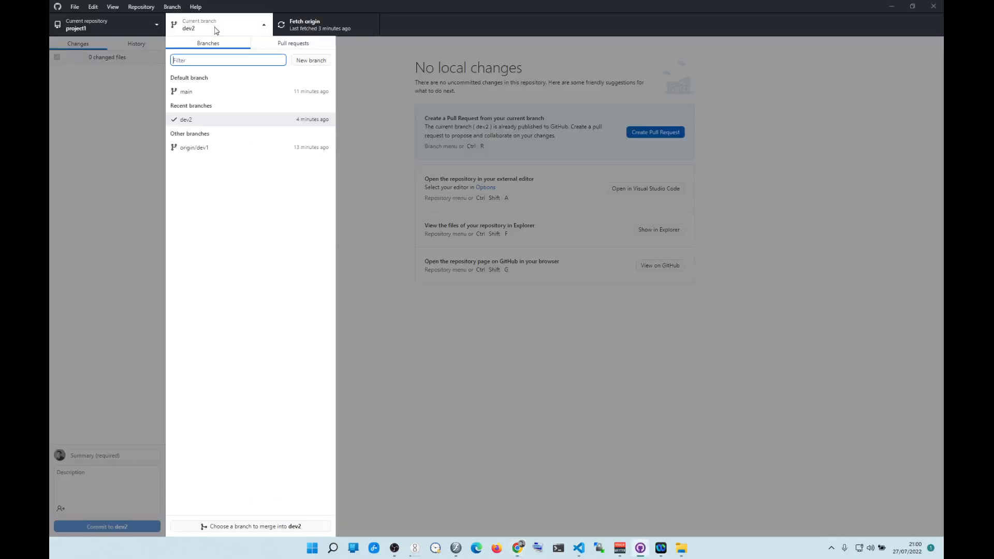
{"action": "left_click", "coordinate": [191, 121]}
{"action": "left_click", "coordinate": [216, 27]}
{"action": "left_click", "coordinate": [197, 148]}
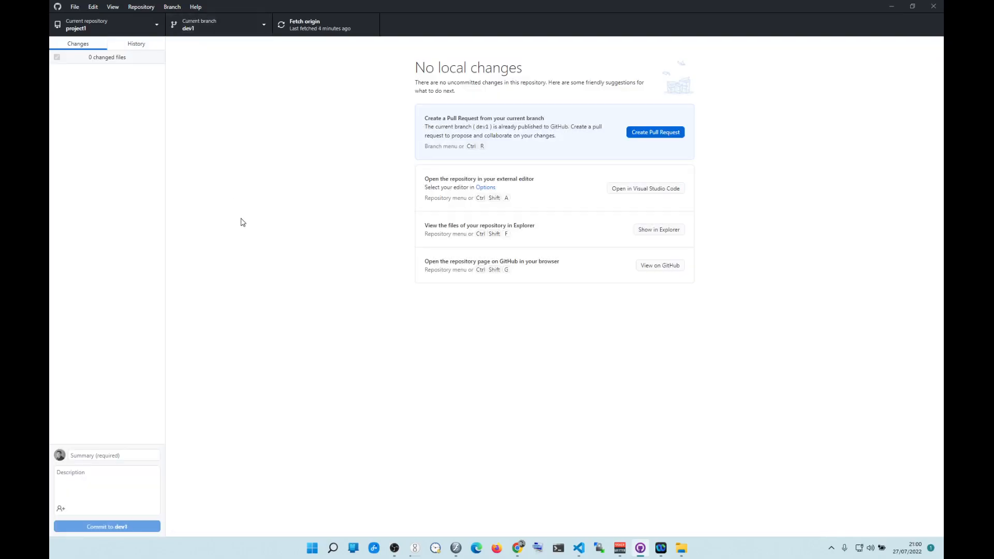
Update the dev1 branch from main, checking in the branch list that dev1 is the current branch.
{"action": "left_click", "coordinate": [171, 7]}
{"action": "left_click", "coordinate": [185, 99]}
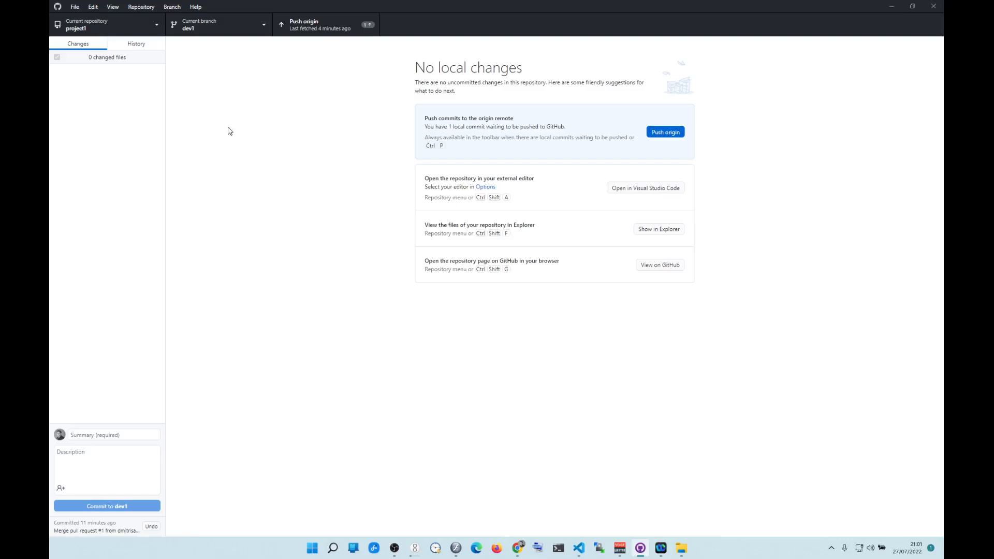
{"action": "left_click", "coordinate": [260, 24]}
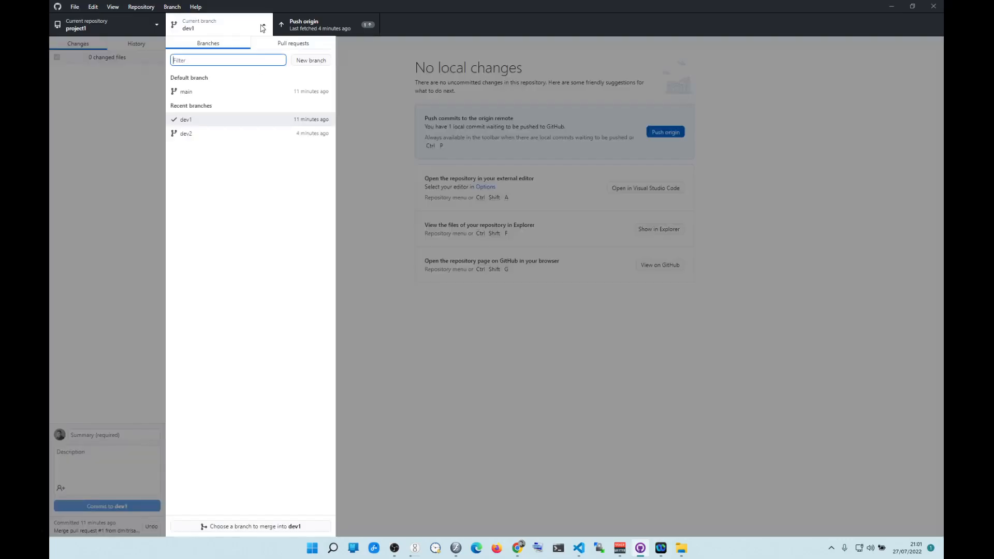
{"action": "left_click", "coordinate": [212, 122]}
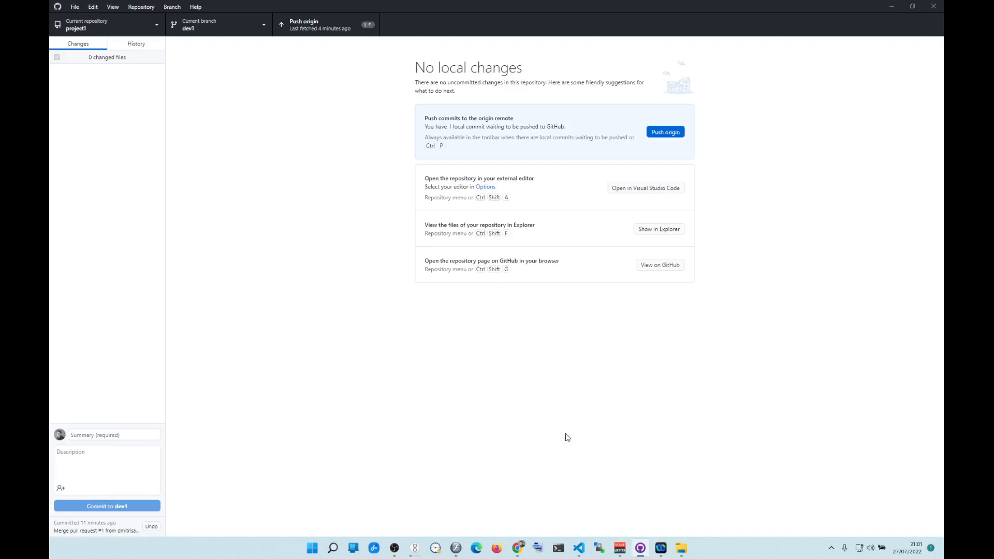
{"action": "mouse_move", "coordinate": [637, 548]}
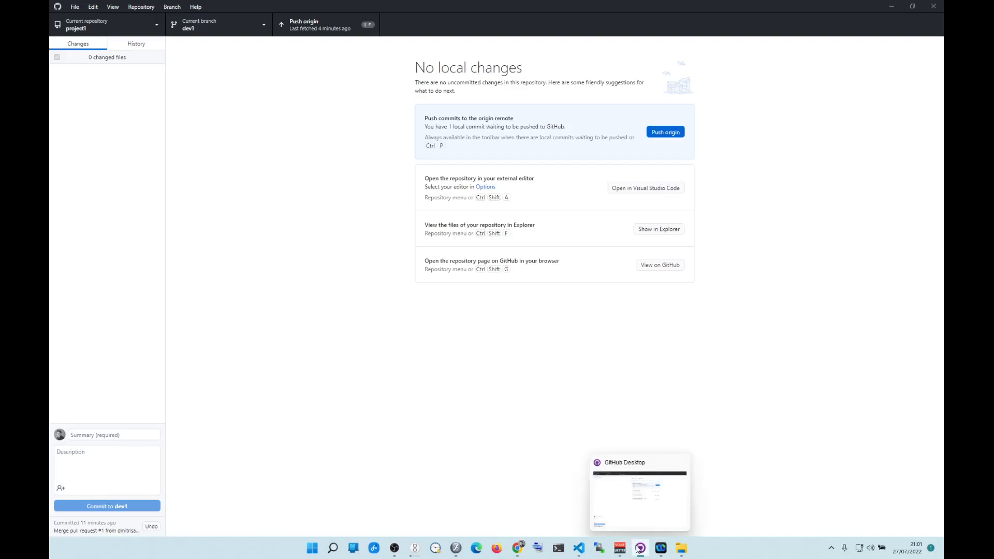
{"action": "left_click", "coordinate": [166, 8]}
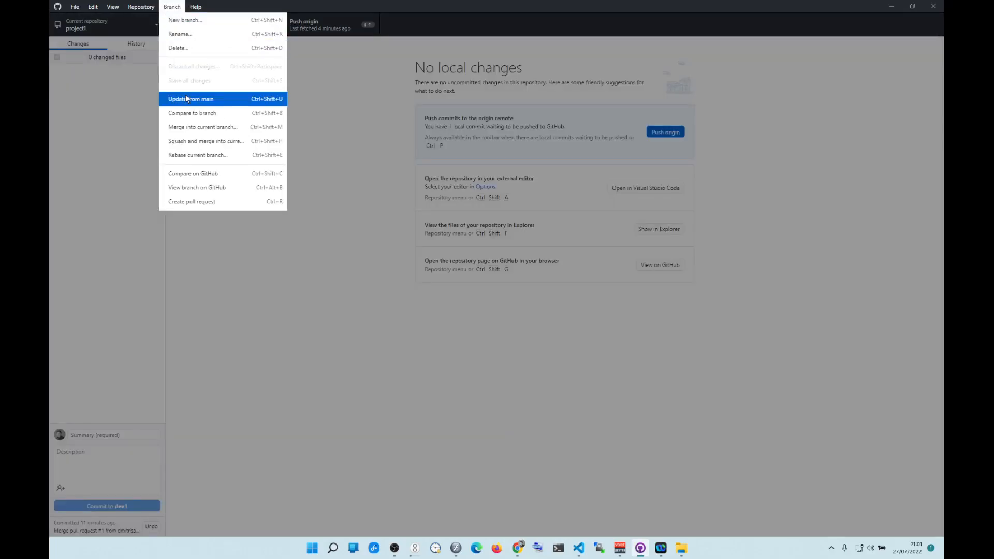
{"action": "left_click", "coordinate": [187, 99]}
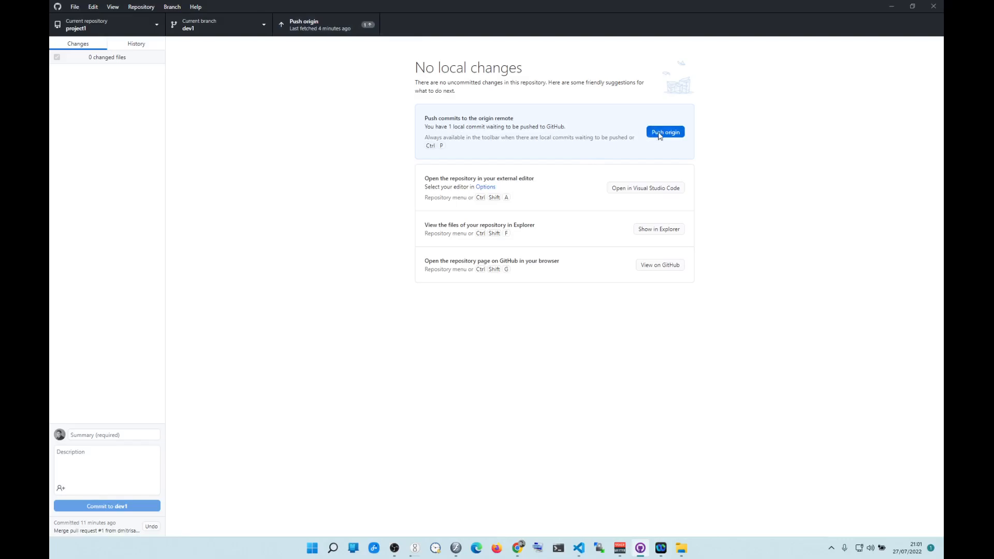
Return to GitHub in the browser and check the h2 line of project1.html on the dev1 branch.
{"action": "mouse_move", "coordinate": [512, 547]}
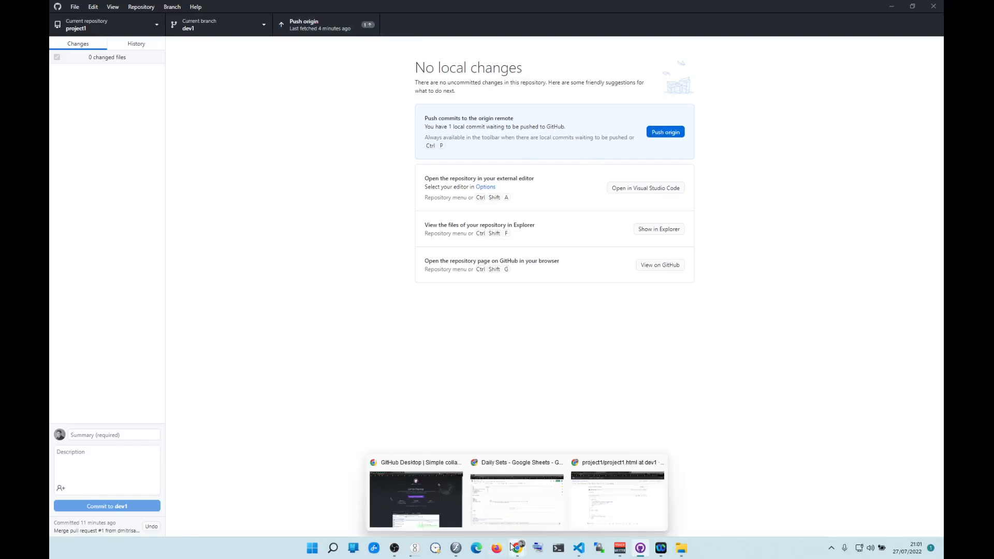
{"action": "left_click", "coordinate": [631, 505]}
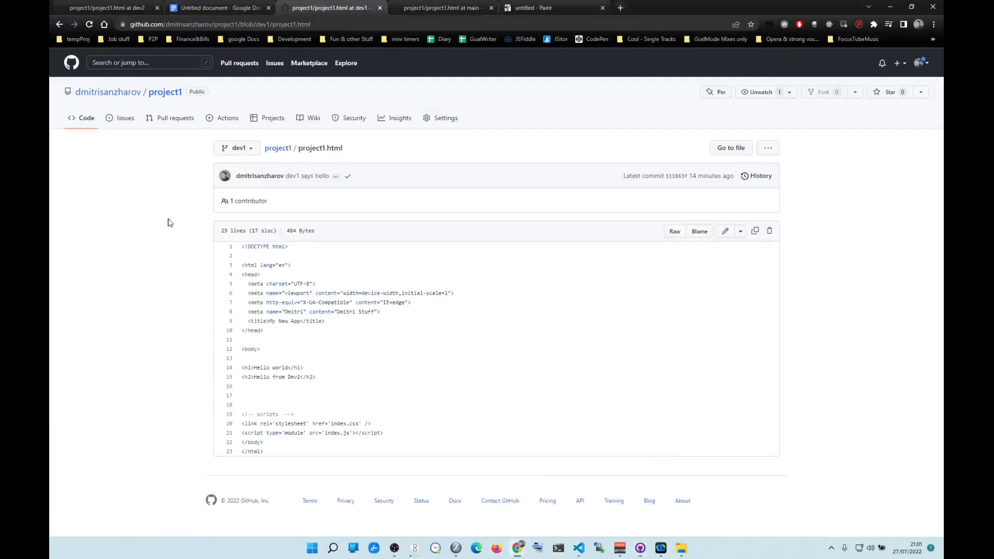
{"action": "left_click", "coordinate": [171, 93]}
{"action": "left_click", "coordinate": [226, 150]}
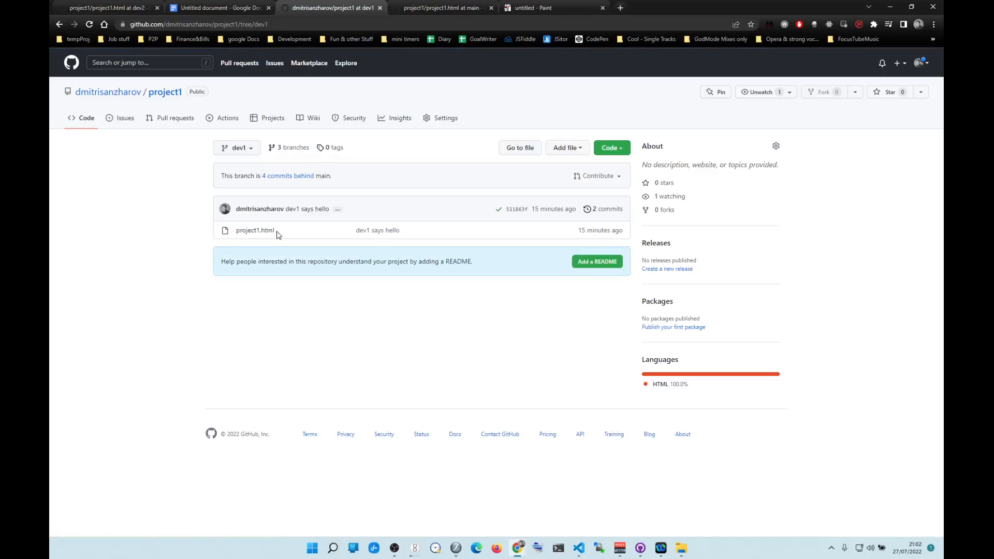
{"action": "left_click_drag", "start_coordinate": [330, 378], "coordinate": [245, 378]}
{"action": "left_click", "coordinate": [166, 256]}
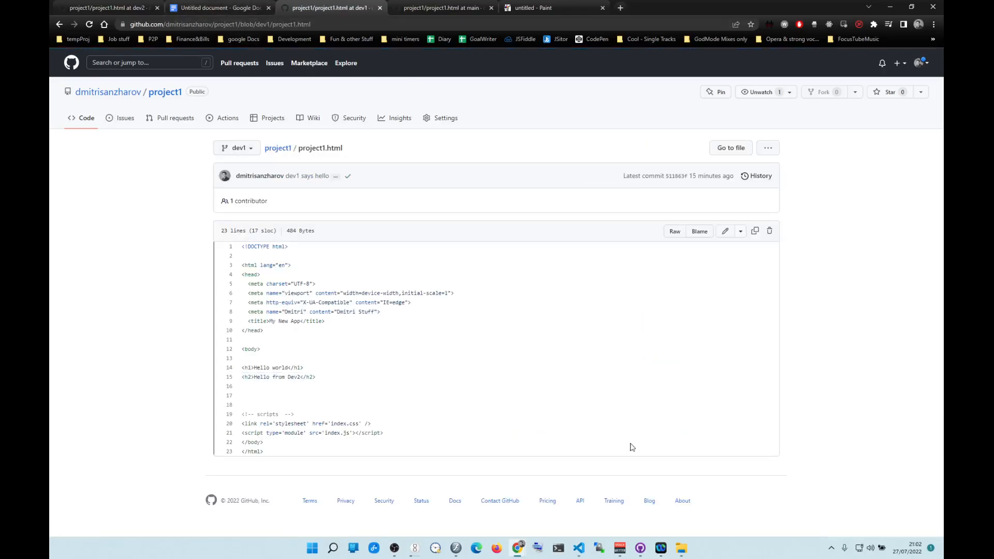
Push dev1 to origin in GitHub Desktop, and reload the dev1 version of project1.html on GitHub.
{"action": "left_click", "coordinate": [642, 547]}
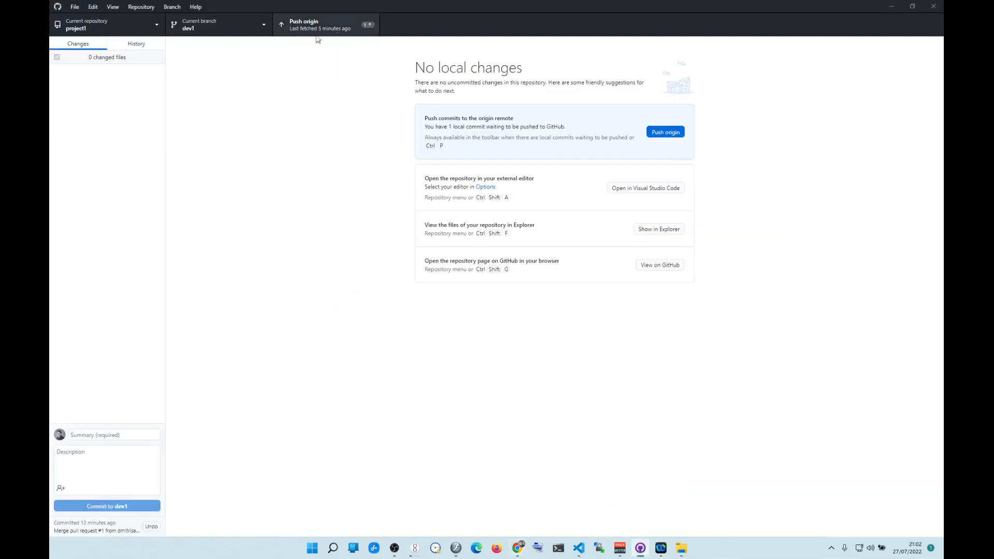
{"action": "left_click", "coordinate": [667, 131]}
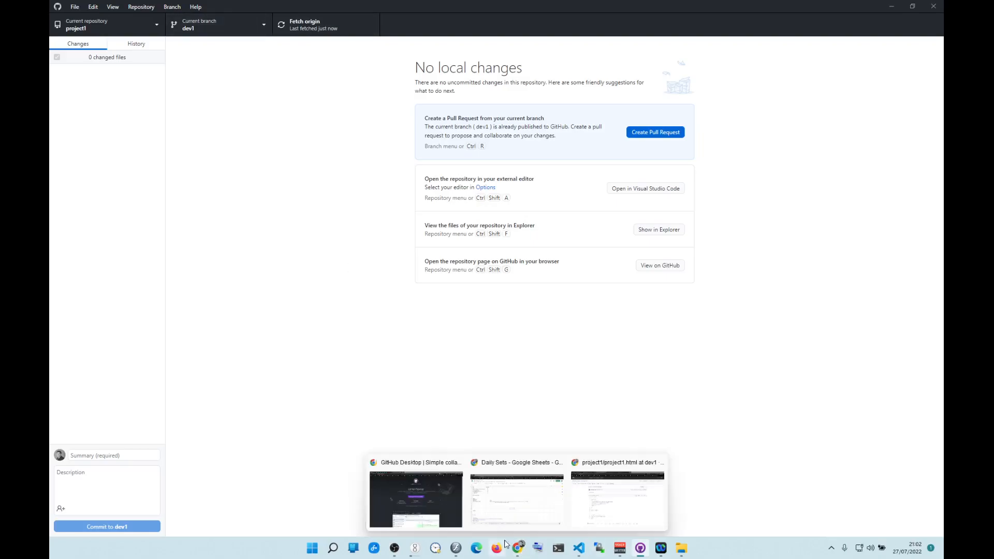
{"action": "left_click", "coordinate": [617, 495]}
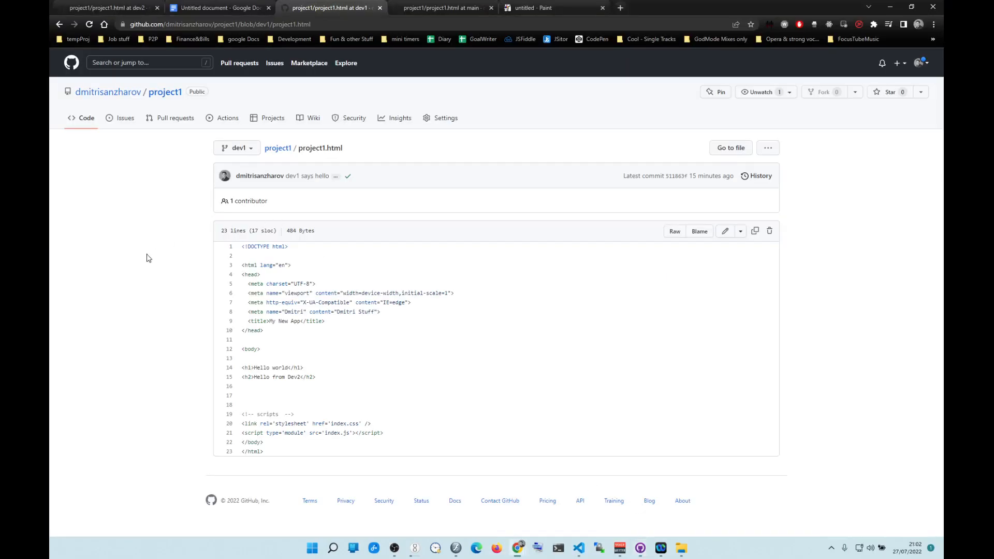
{"action": "left_click", "coordinate": [89, 25]}
Compare project1.html on dev2 with the dev1 version by switching branches on GitHub.
{"action": "left_click", "coordinate": [246, 152]}
{"action": "left_click", "coordinate": [239, 254]}
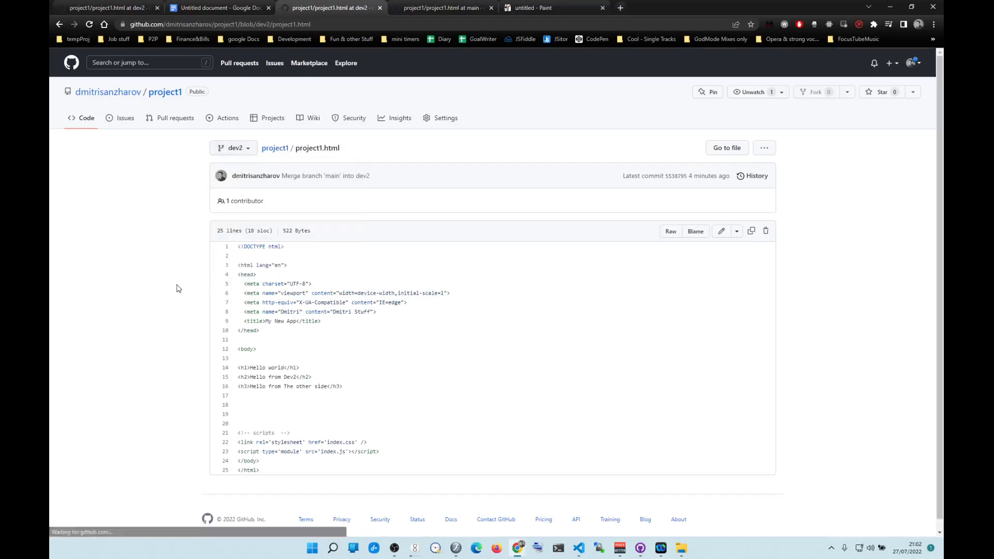
{"action": "left_click", "coordinate": [244, 151]}
{"action": "left_click", "coordinate": [233, 235]}
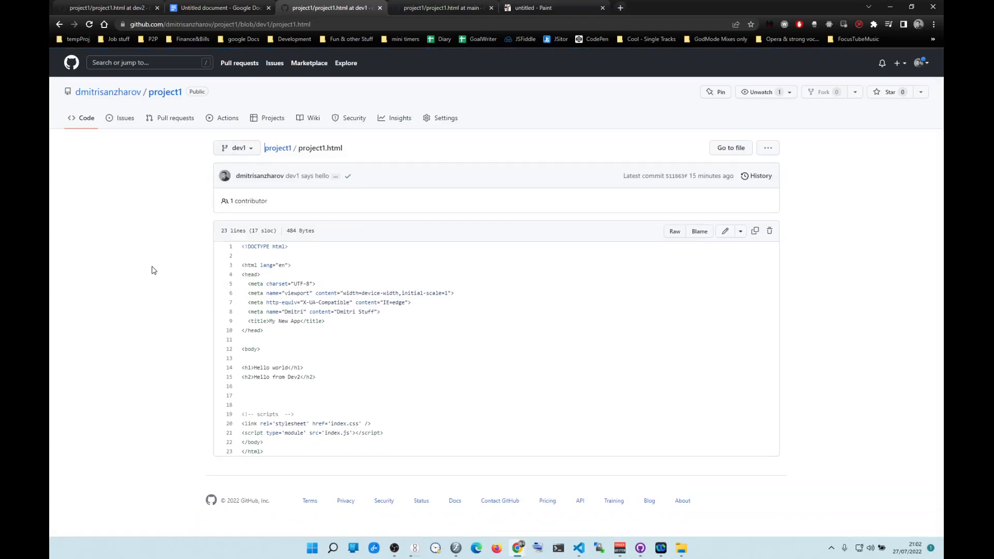
Start a pull request for dev1 from GitHub Desktop, switching the comparison to base dev1 and compare main.
{"action": "left_click", "coordinate": [640, 547]}
{"action": "left_click", "coordinate": [655, 132]}
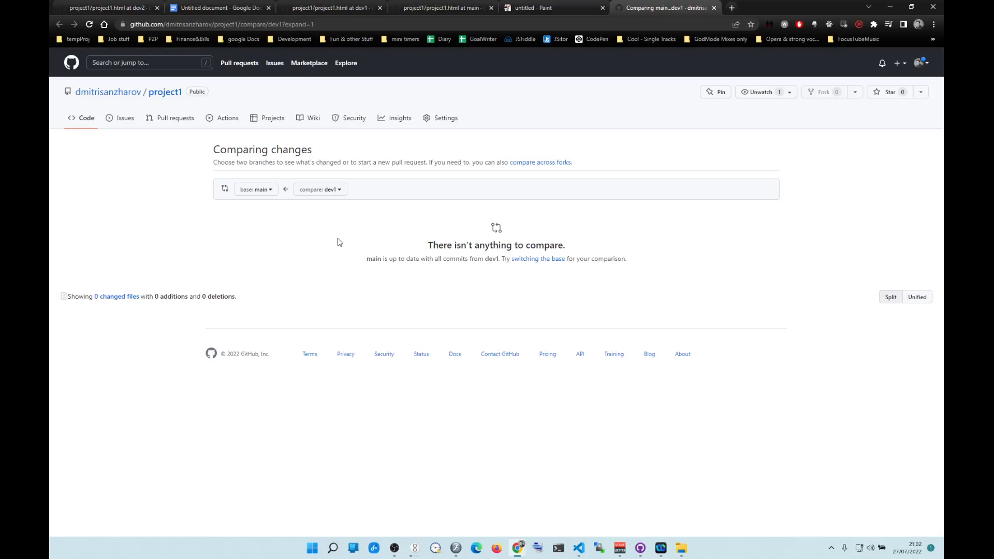
{"action": "left_click", "coordinate": [535, 264]}
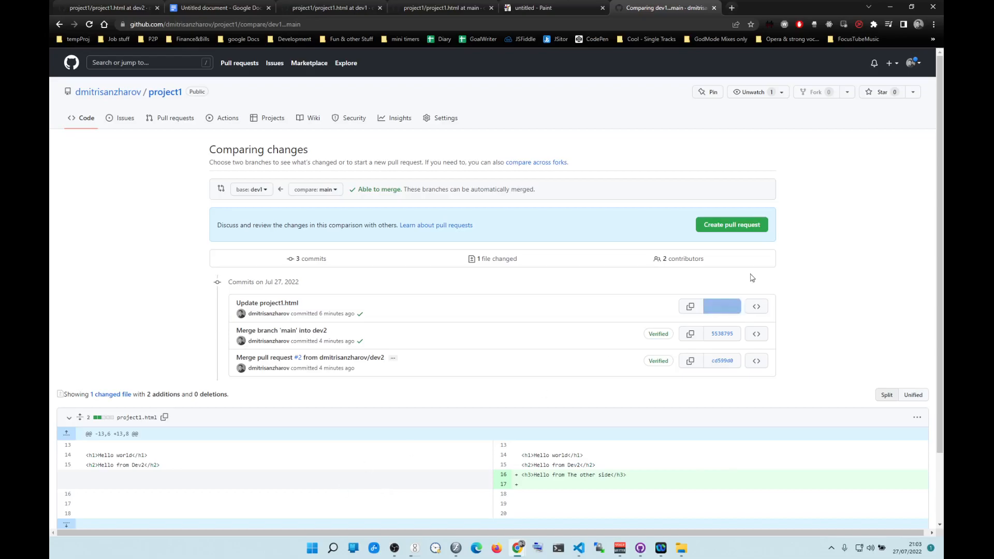
{"action": "left_click", "coordinate": [735, 224]}
Review the pull request's changes, and create it with the title "aasdd" and the comment "asdas".
{"action": "left_click", "coordinate": [402, 302]}
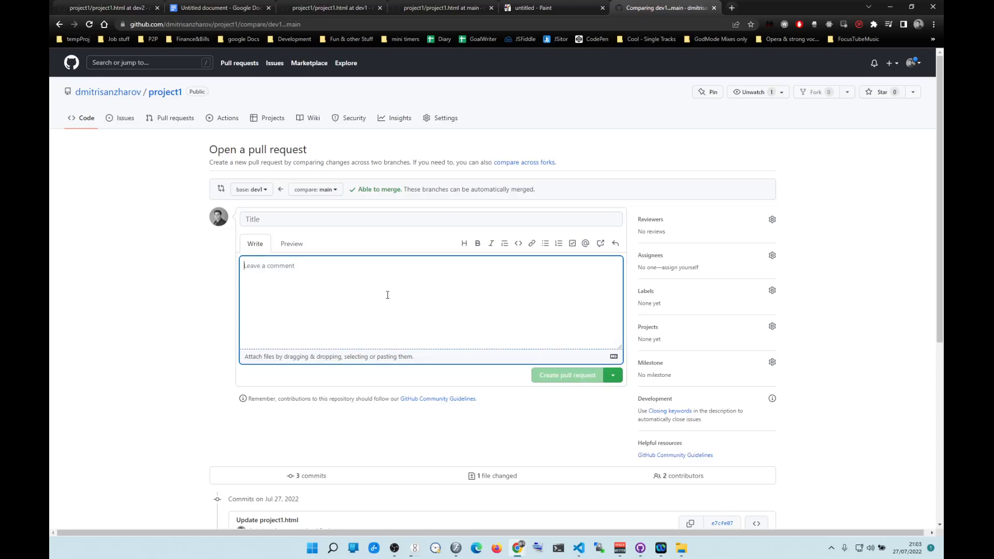
{"action": "scroll", "coordinate": [321, 267], "scroll_direction": "down", "scroll_amount": 3}
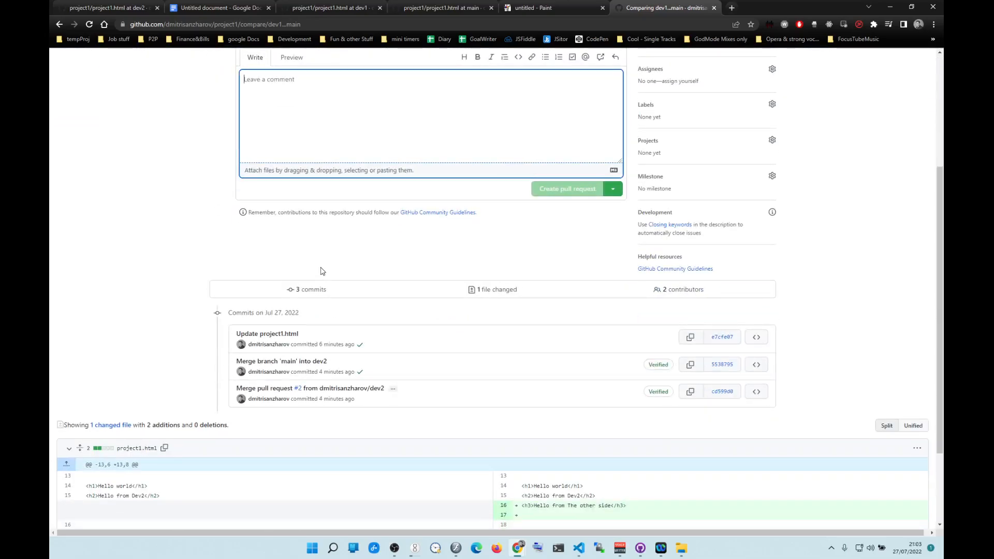
{"action": "scroll", "coordinate": [321, 271], "scroll_direction": "up", "scroll_amount": 3}
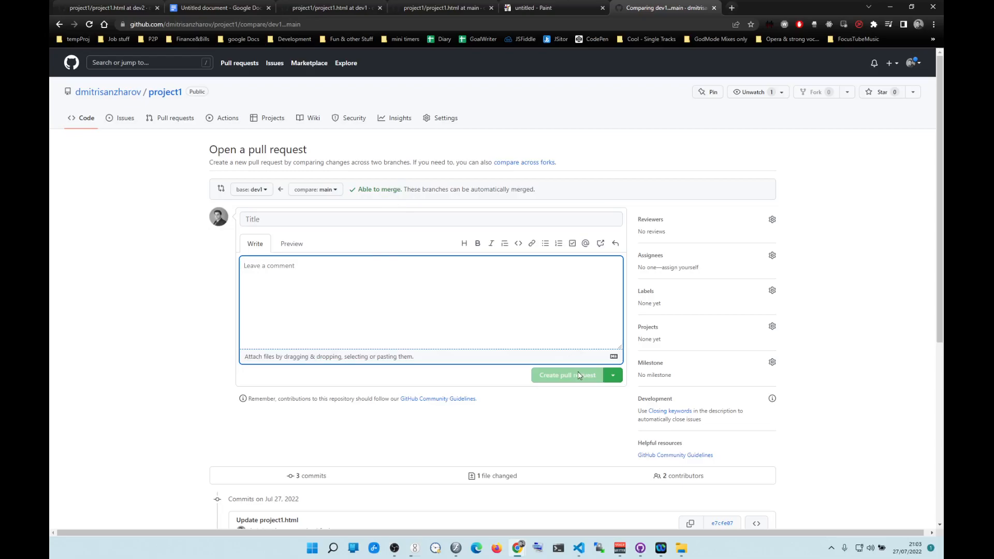
{"action": "left_click", "coordinate": [325, 223]}
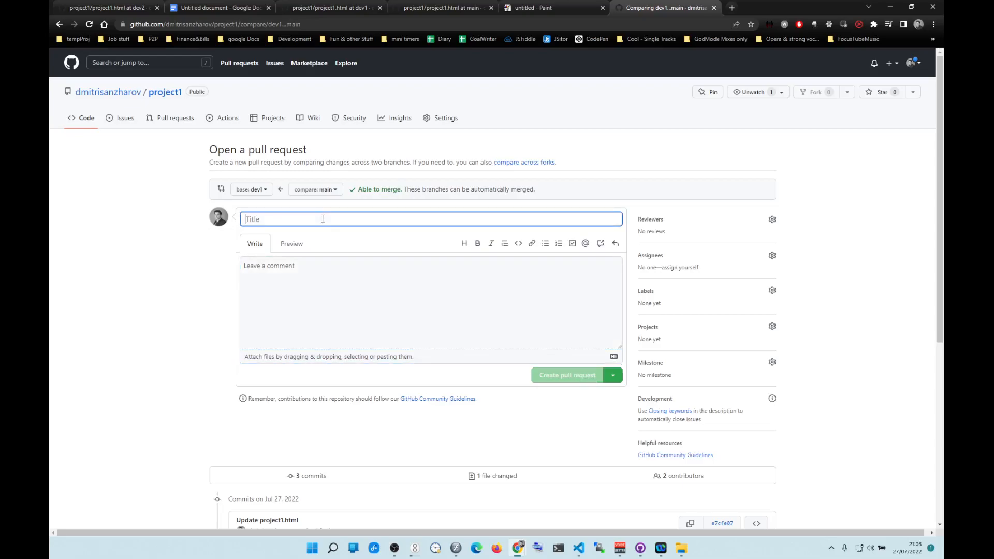
{"action": "type", "text": "aasdd"}
{"action": "left_click", "coordinate": [329, 289]}
{"action": "type", "text": "asdas"}
{"action": "left_click", "coordinate": [570, 382]}
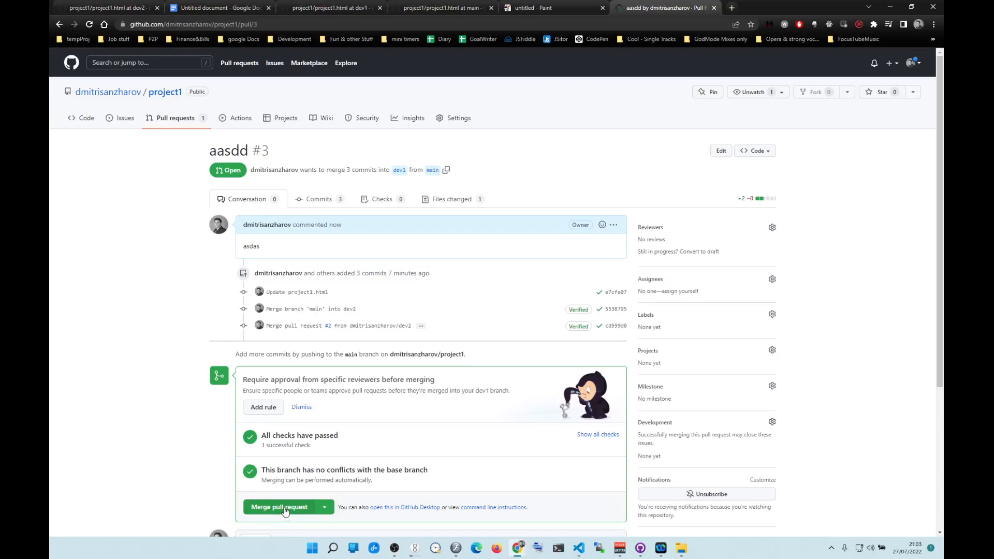
Merge pull request "aasdd" from main into dev1 and confirm the merge.
{"action": "left_click", "coordinate": [285, 511]}
{"action": "left_click", "coordinate": [271, 438]}
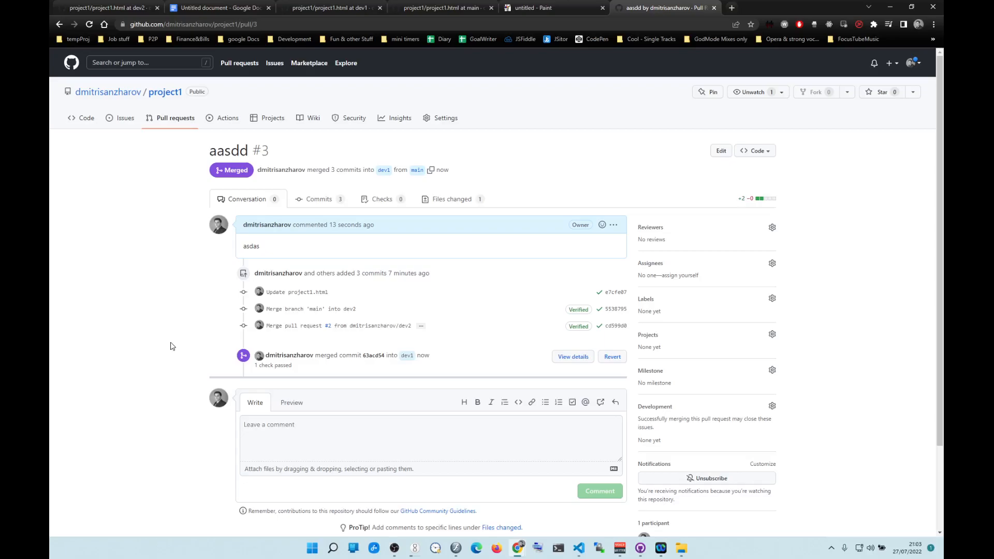
{"action": "scroll", "coordinate": [172, 346], "scroll_direction": "down", "scroll_amount": 1}
{"action": "scroll", "coordinate": [163, 321], "scroll_direction": "up", "scroll_amount": 1}
Switch to GitHub Desktop and look over the available branch commands, including Update from main.
{"action": "left_click", "coordinate": [640, 548]}
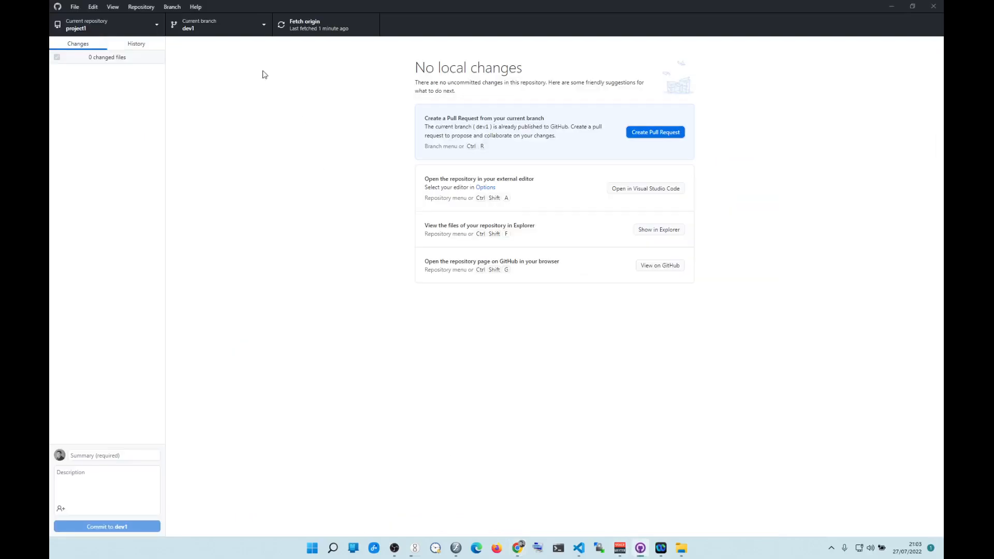
{"action": "left_click", "coordinate": [141, 7]}
{"action": "mouse_move", "coordinate": [172, 7]}
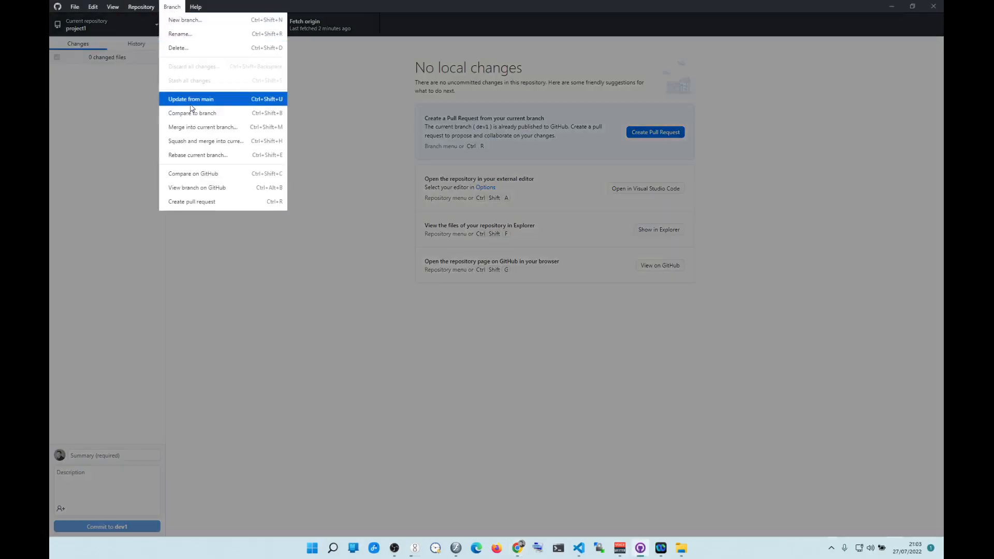
{"action": "left_click", "coordinate": [655, 148]}
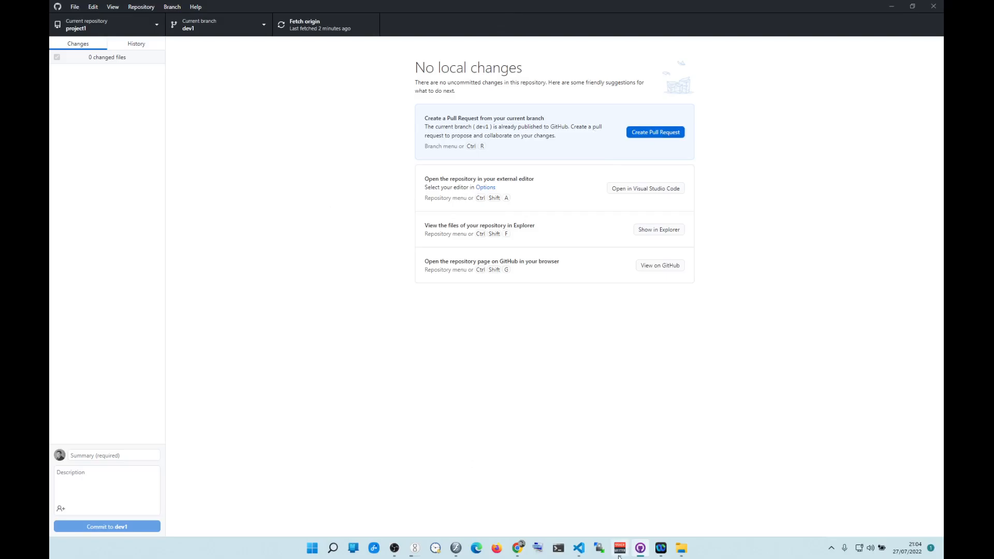
Switch to Chrome, open project1's project1.html on the dev1 branch, and check the merged heading lines in the body.
{"action": "mouse_move", "coordinate": [514, 553]}
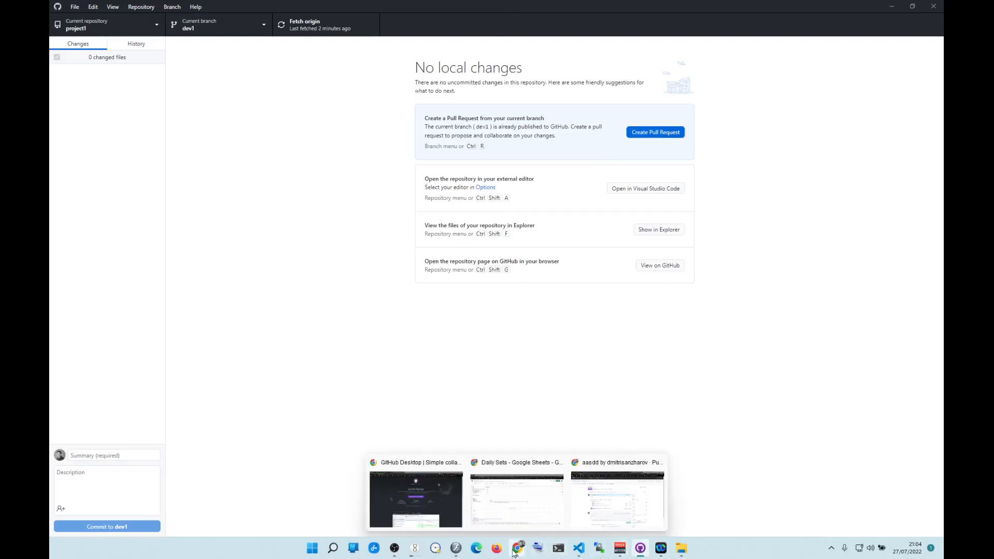
{"action": "left_click", "coordinate": [594, 519]}
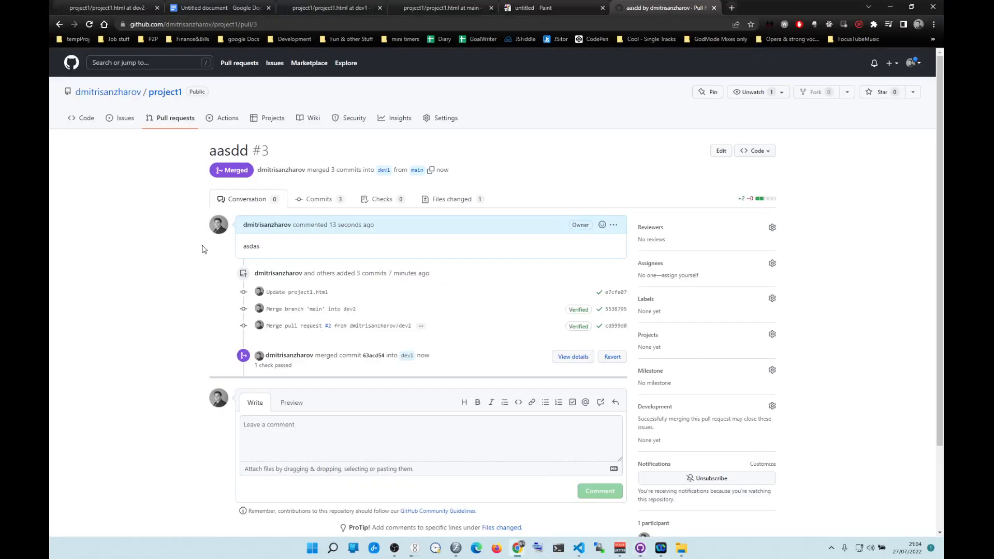
{"action": "left_click", "coordinate": [171, 118]}
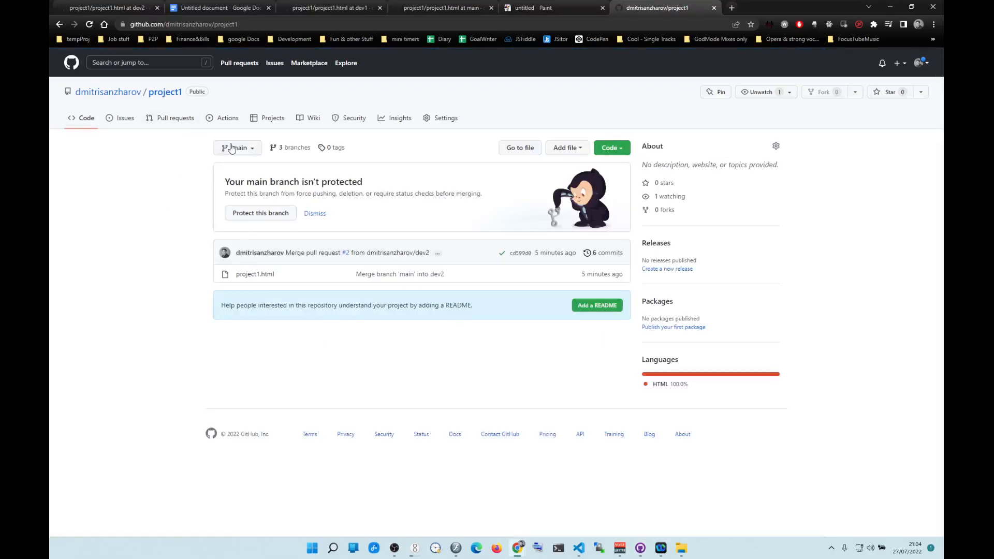
{"action": "left_click", "coordinate": [226, 149]}
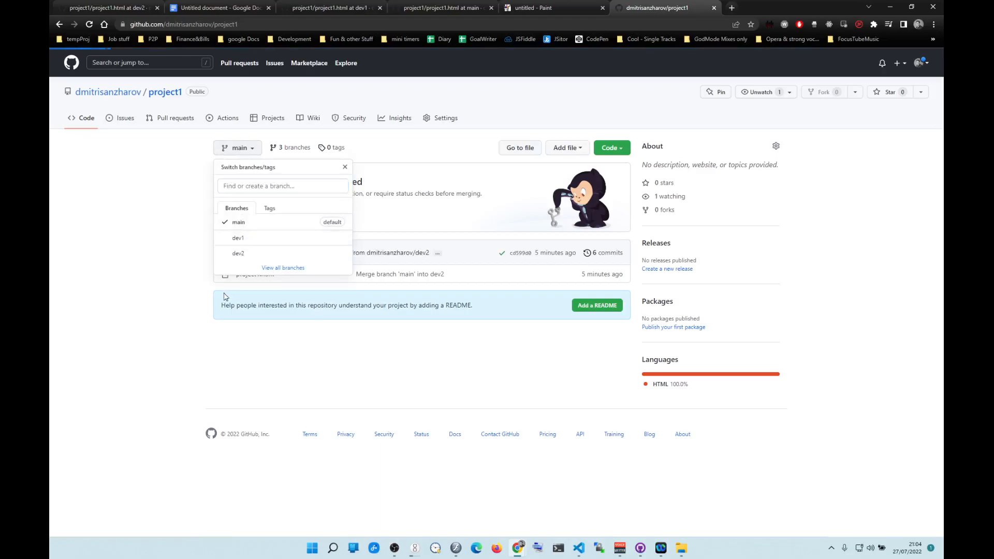
{"action": "left_click", "coordinate": [257, 231]}
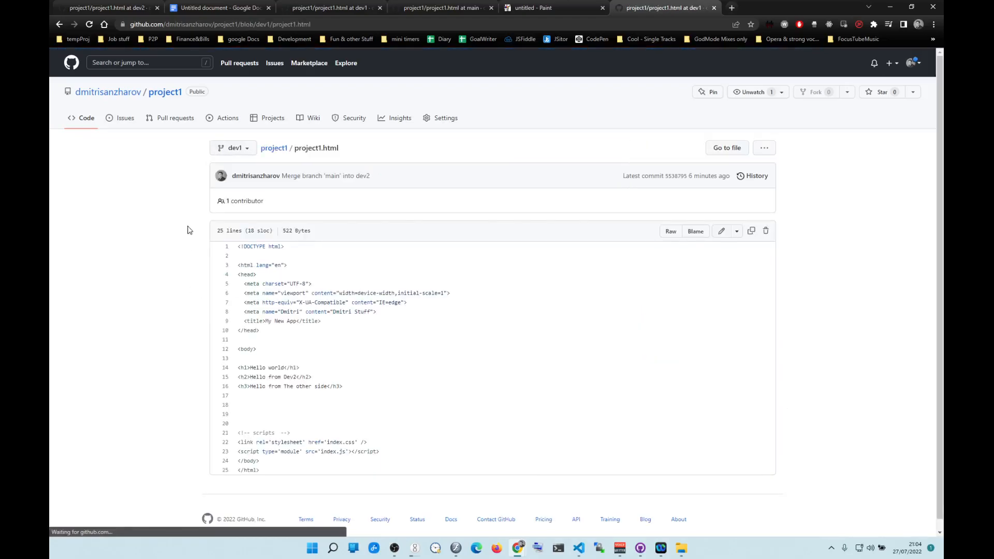
{"action": "left_click_drag", "start_coordinate": [352, 388], "coordinate": [226, 369]}
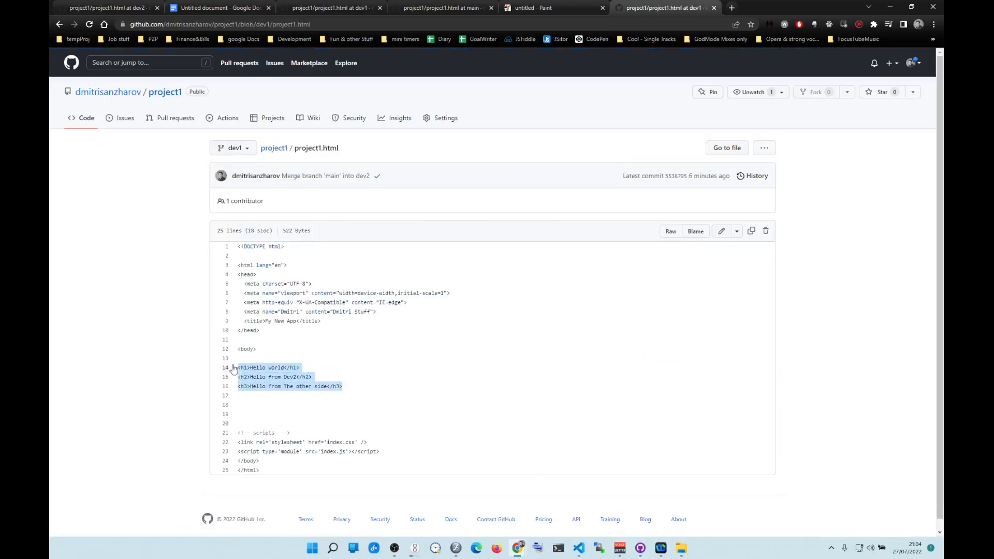
{"action": "left_click", "coordinate": [226, 370]}
Switch back to GitHub Desktop and review the Update from main command among the branch commands.
{"action": "left_click", "coordinate": [641, 548]}
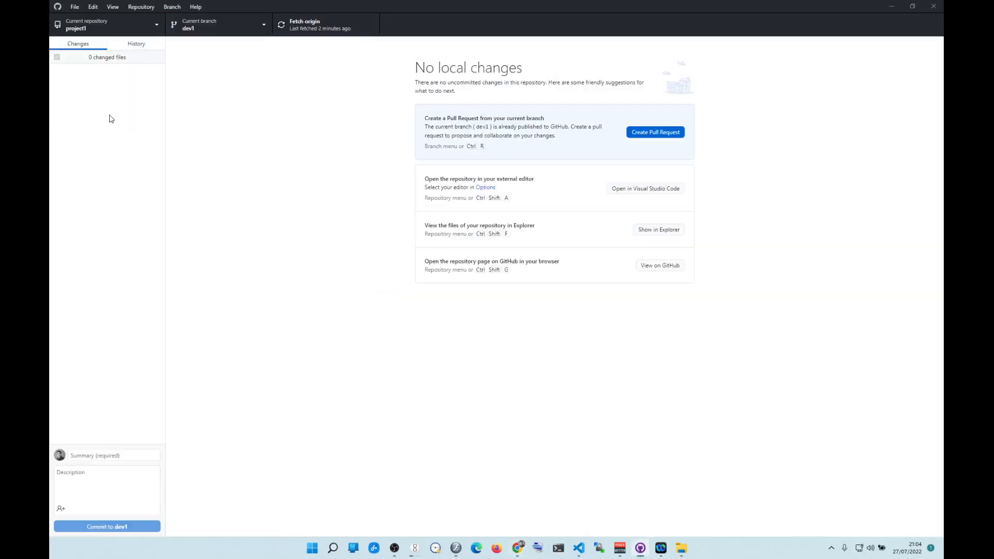
{"action": "left_click", "coordinate": [173, 7]}
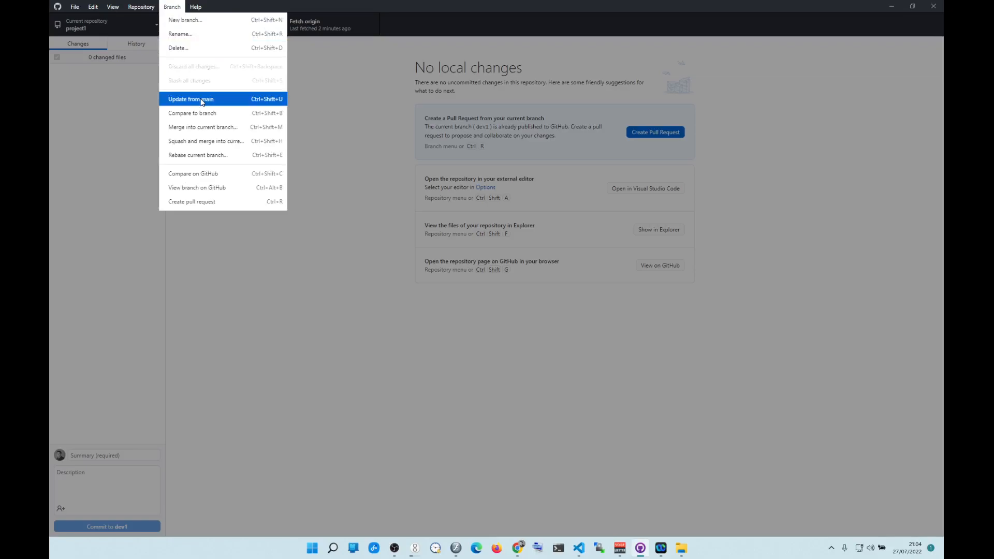
{"action": "left_click", "coordinate": [387, 126]}
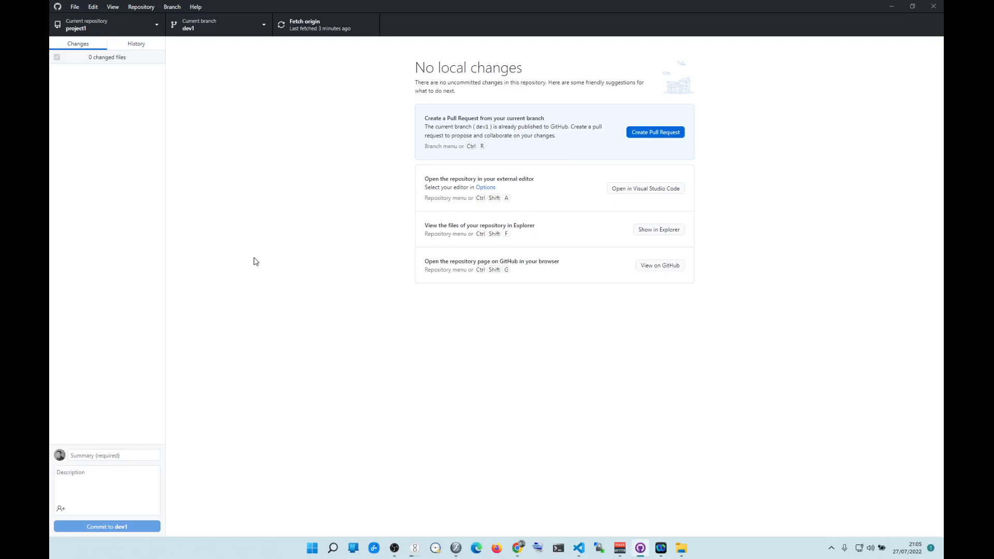
Check out the dev2 branch, view its project1.html in Visual Studio Code, and return to GitHub Desktop.
{"action": "left_click", "coordinate": [244, 24]}
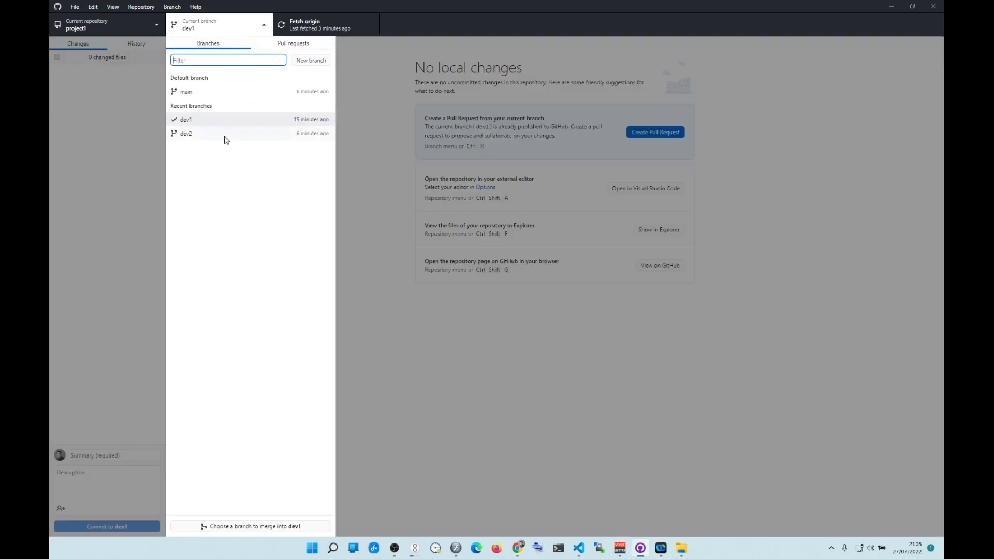
{"action": "left_click", "coordinate": [224, 135]}
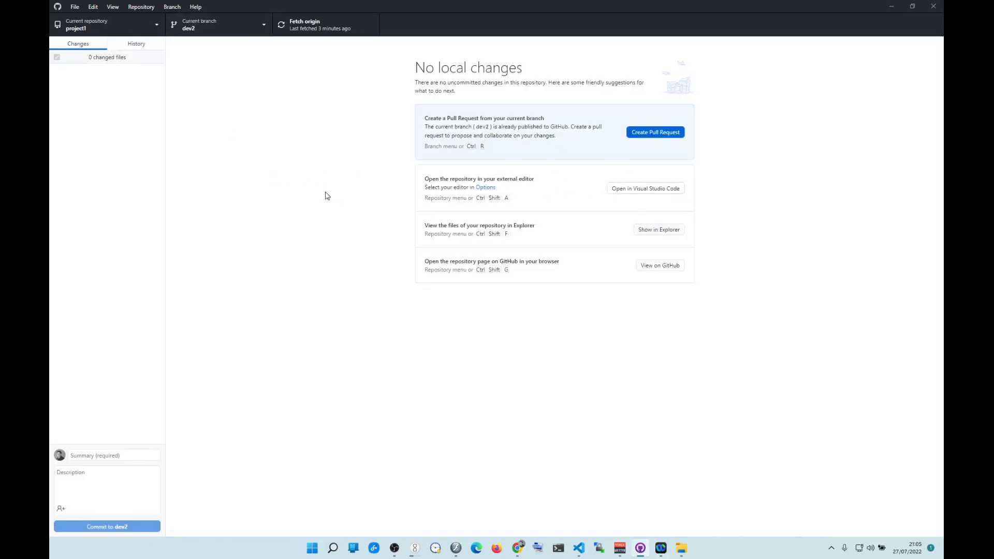
{"action": "key", "text": "alt+Tab"}
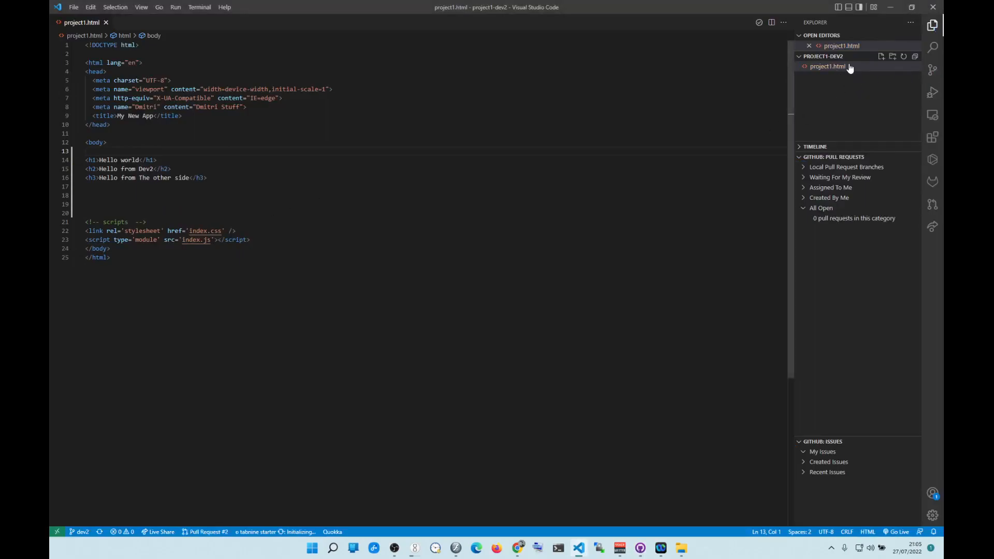
{"action": "key", "text": "alt+Tab"}
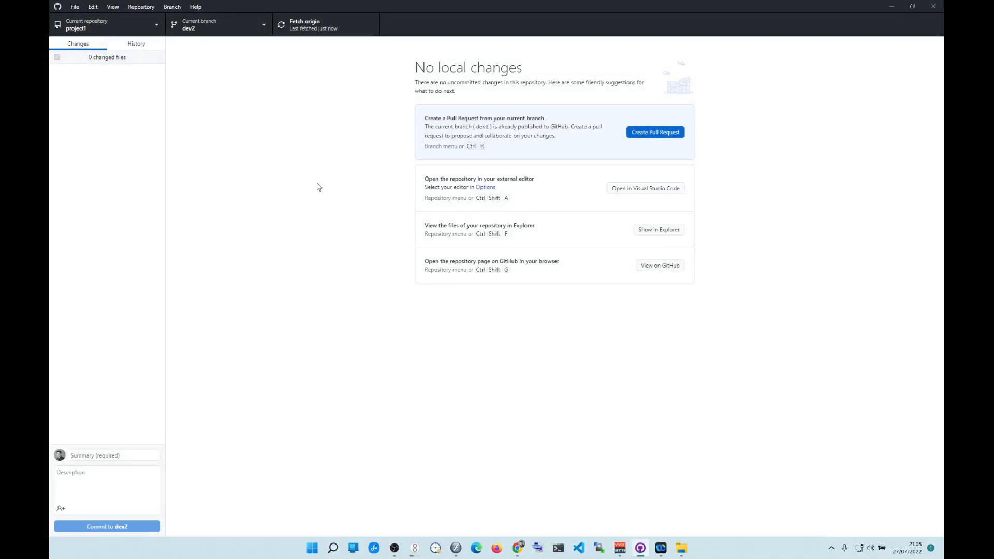
Switch to the workflow notes in Google Docs and set the background of all the table's cells to white.
{"action": "mouse_move", "coordinate": [646, 547]}
{"action": "mouse_move", "coordinate": [515, 549]}
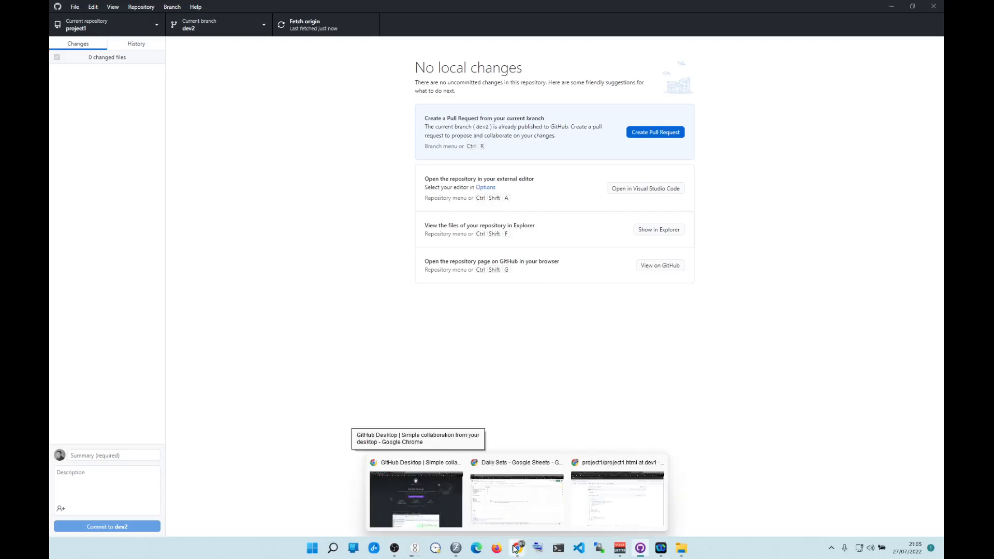
{"action": "left_click", "coordinate": [575, 490]}
{"action": "left_click", "coordinate": [217, 8]}
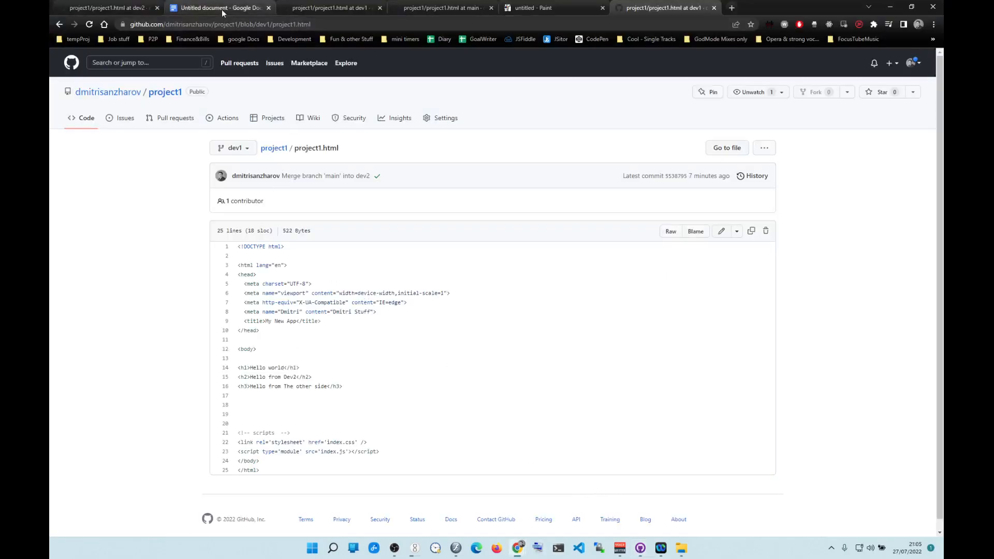
{"action": "left_click_drag", "start_coordinate": [481, 290], "coordinate": [406, 113]}
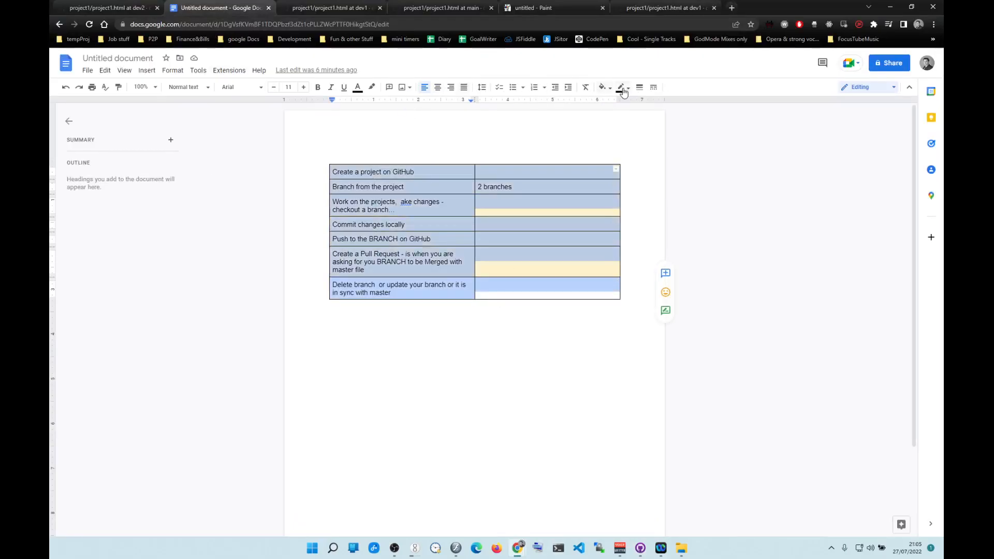
{"action": "left_click", "coordinate": [603, 87]}
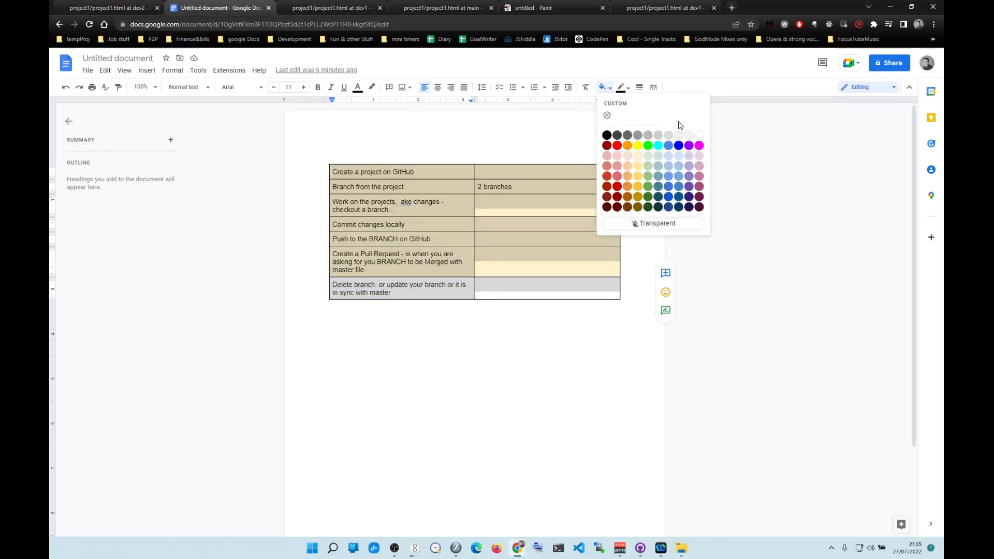
{"action": "left_click", "coordinate": [699, 135]}
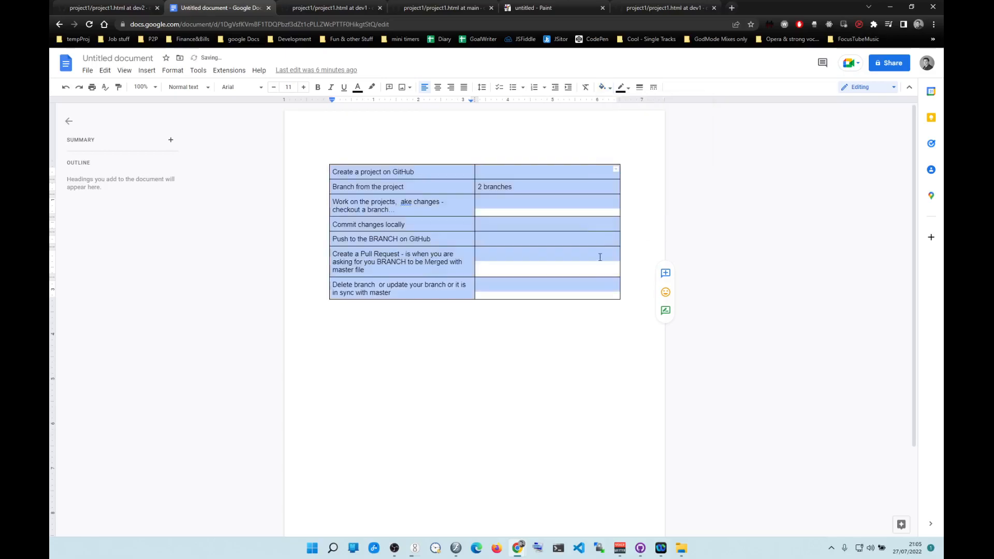
{"action": "left_click", "coordinate": [537, 381]}
Review the notes' first workflow row, try the new branch name "asd" in GitHub's branch switcher without creating it, and return to the notes.
{"action": "left_click_drag", "start_coordinate": [489, 172], "coordinate": [385, 174]}
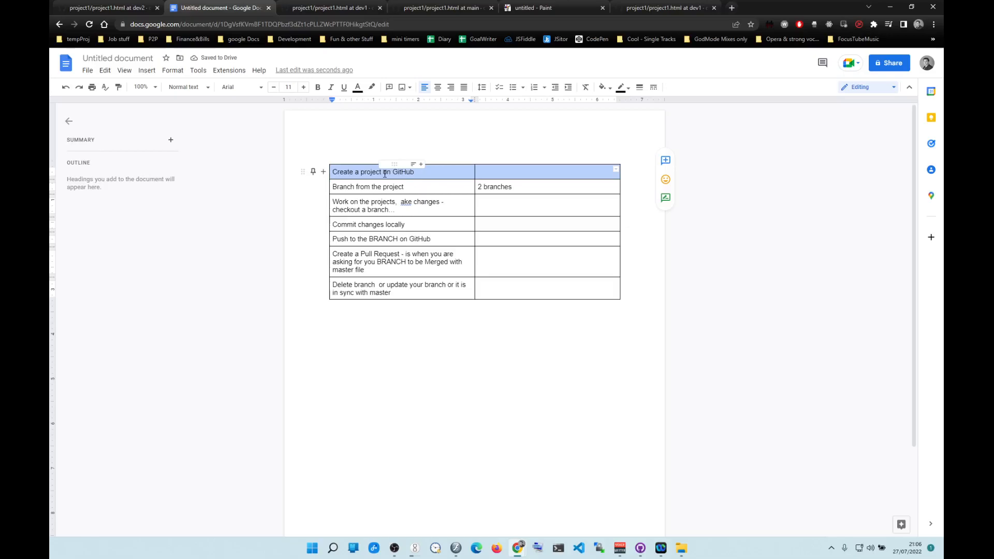
{"action": "left_click", "coordinate": [331, 7]}
{"action": "left_click", "coordinate": [251, 150]}
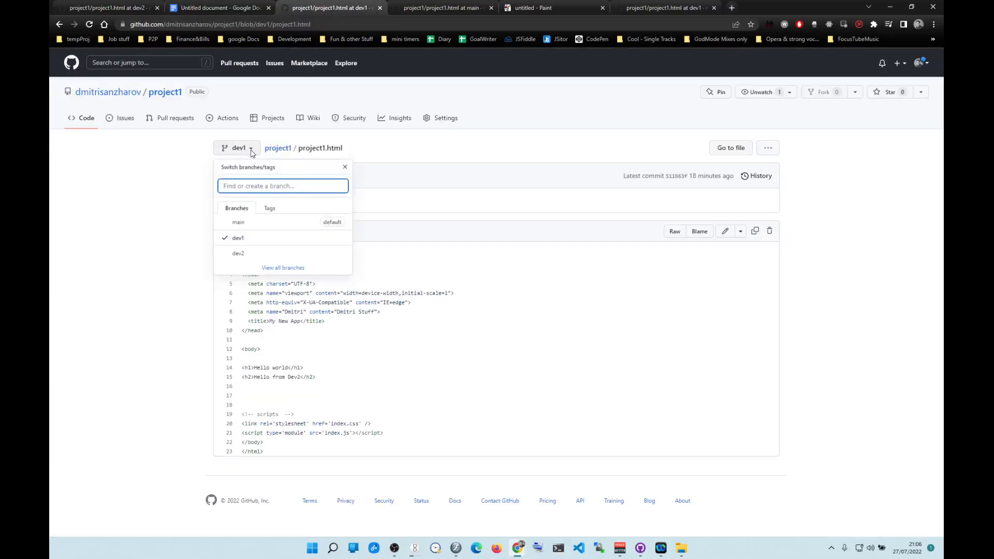
{"action": "type", "text": "asddssda"}
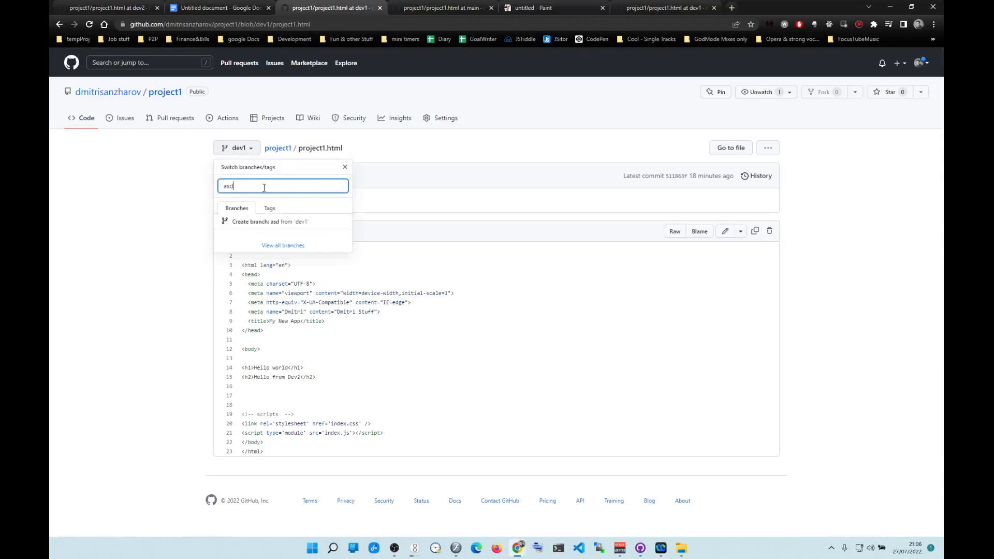
{"action": "left_click", "coordinate": [344, 167]}
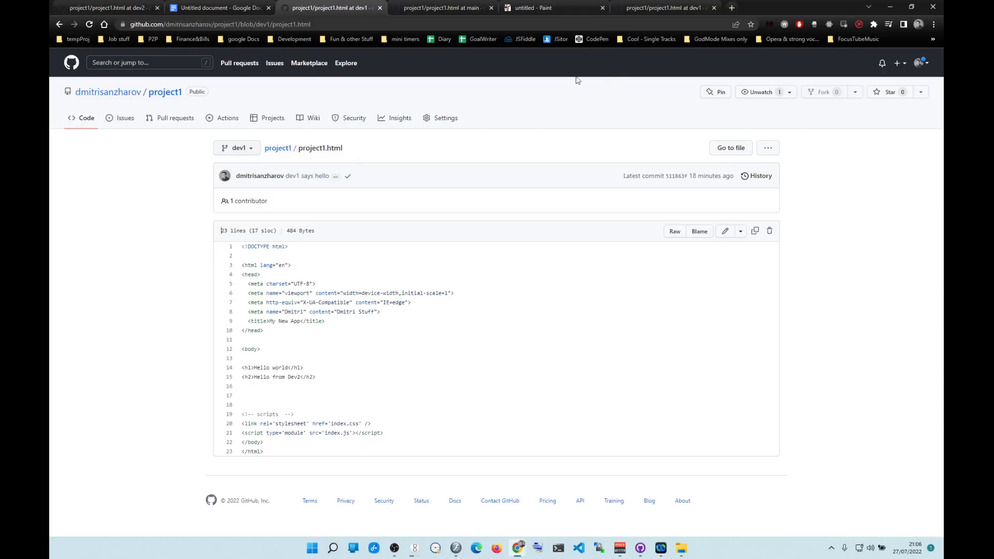
{"action": "left_click", "coordinate": [228, 8]}
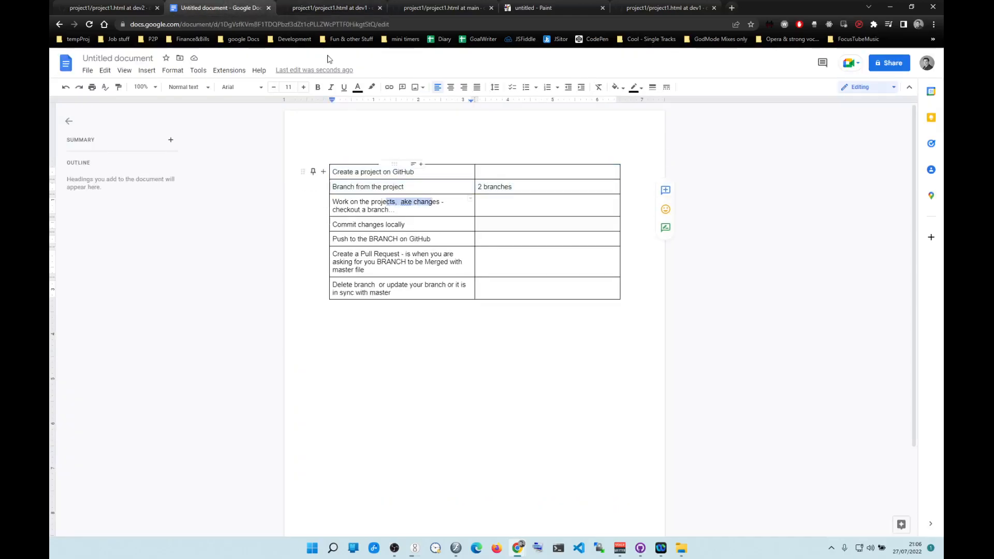
Open project1's root on the dev1 branch in GitHub, show its clone options, and switch to GitHub Desktop.
{"action": "left_click", "coordinate": [329, 8]}
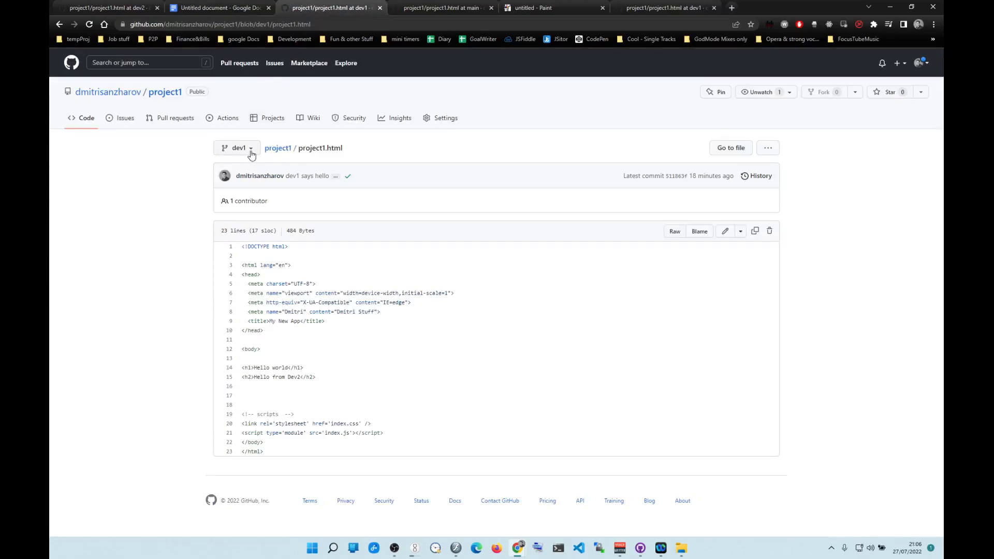
{"action": "left_click", "coordinate": [767, 149]}
{"action": "left_click", "coordinate": [495, 148]}
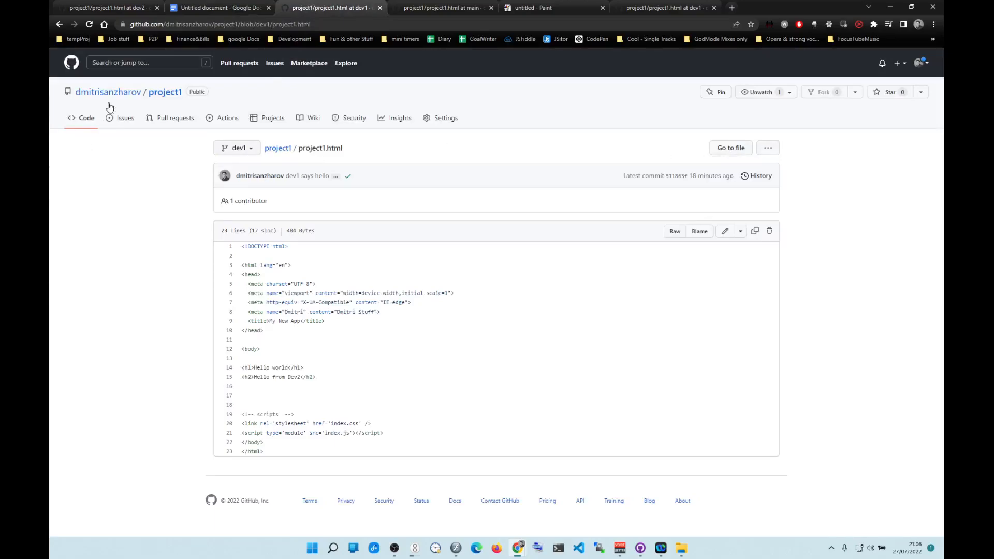
{"action": "left_click", "coordinate": [269, 151]}
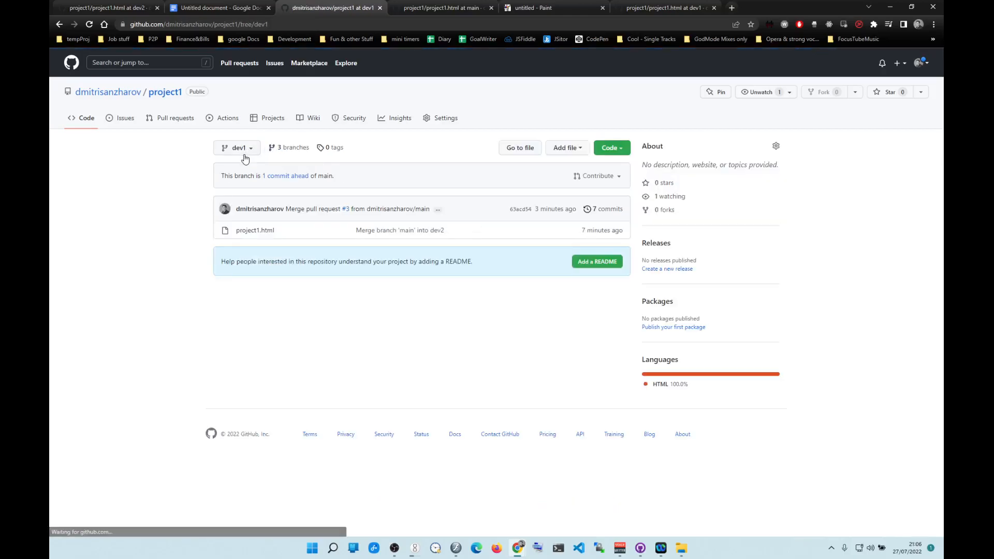
{"action": "left_click", "coordinate": [620, 148]}
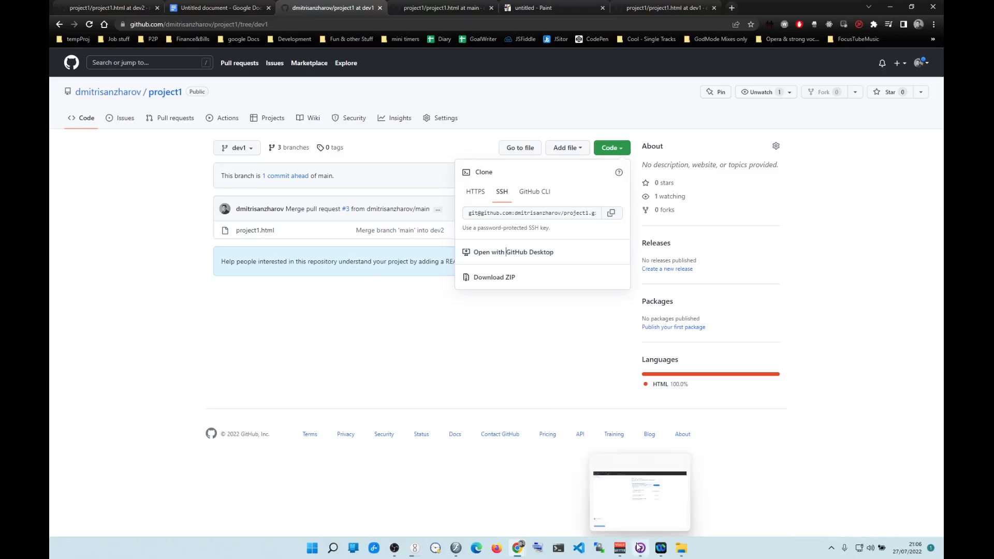
{"action": "left_click", "coordinate": [533, 252]}
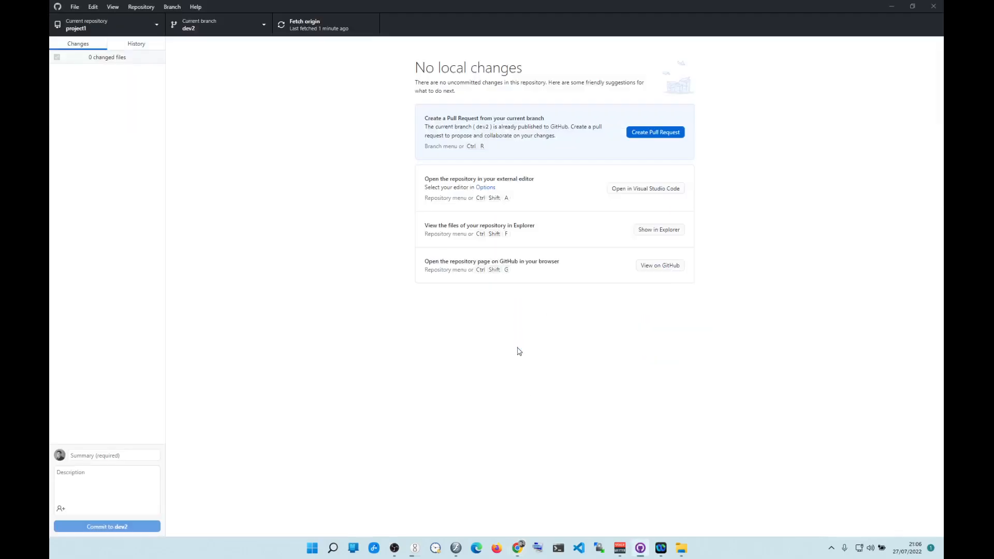
Check out the dev1 branch, open the project in Visual Studio Code, and examine the heading lines in project1.html.
{"action": "left_click", "coordinate": [259, 23]}
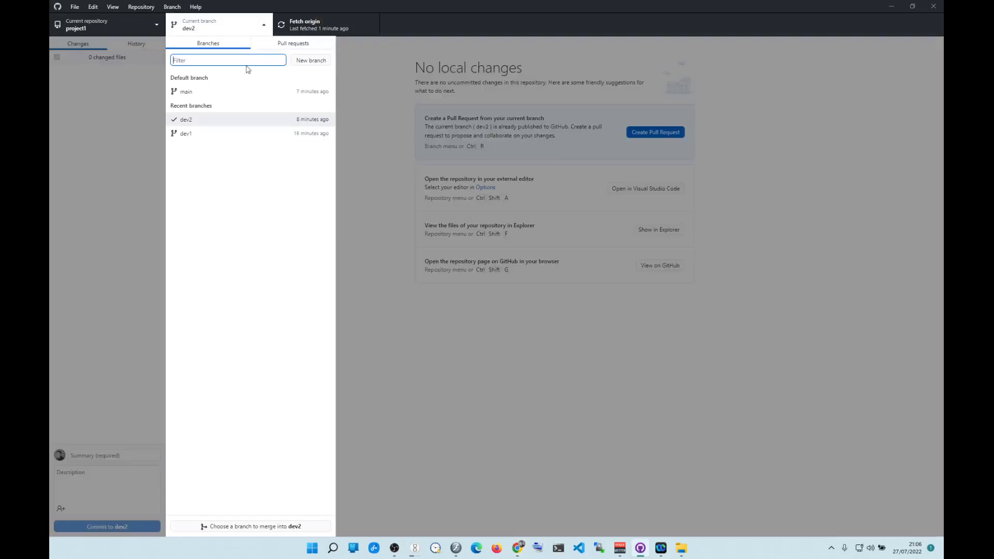
{"action": "left_click", "coordinate": [213, 136]}
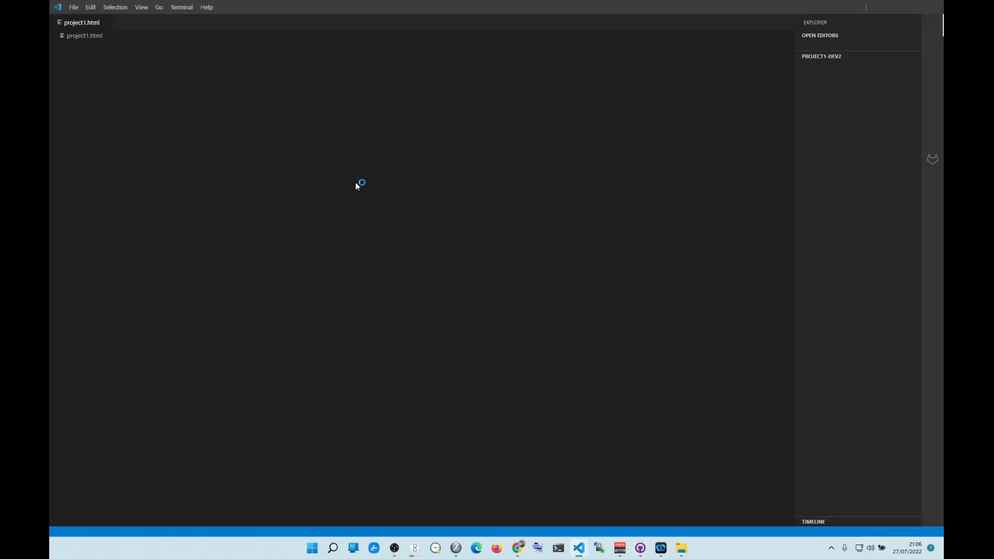
{"action": "left_click", "coordinate": [174, 171]}
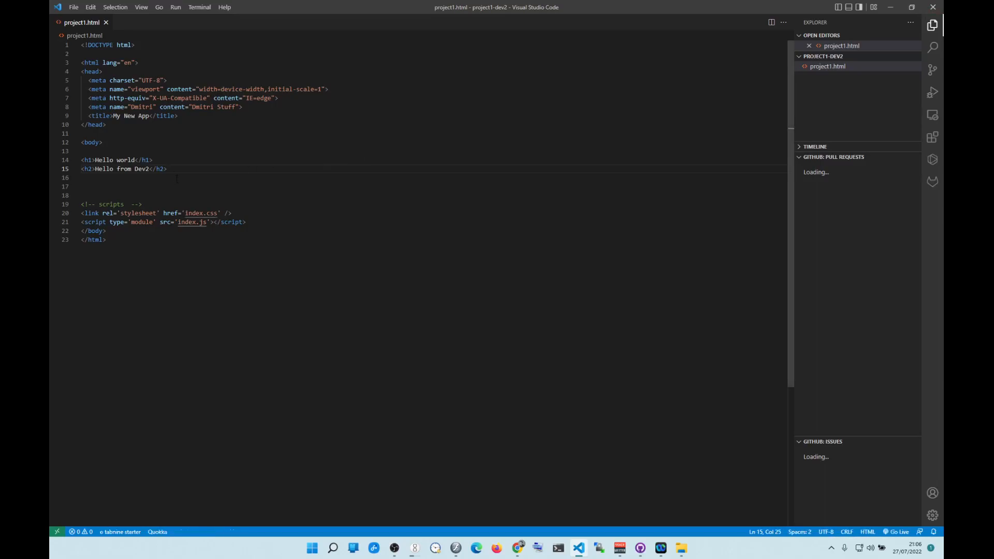
{"action": "left_click_drag", "start_coordinate": [167, 169], "coordinate": [81, 161]}
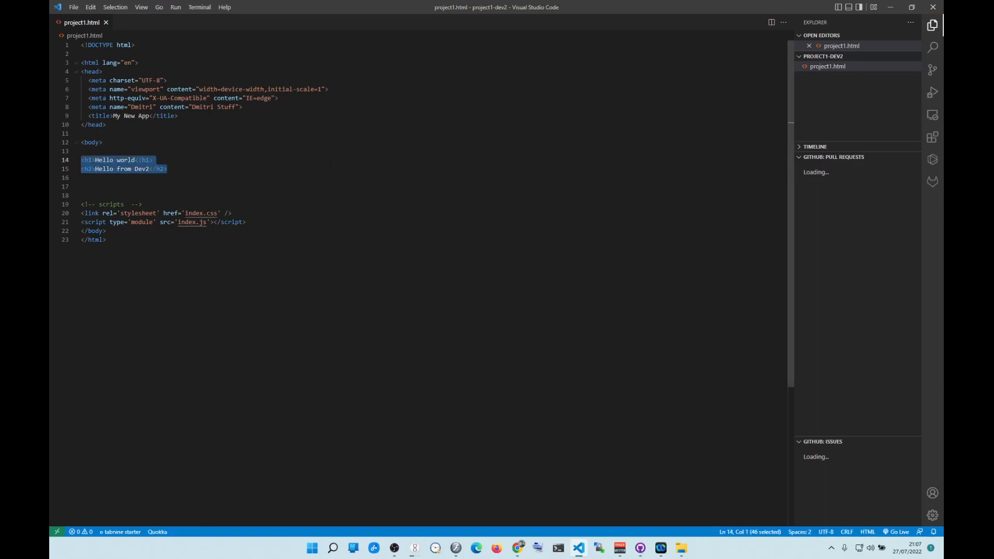
{"action": "left_click", "coordinate": [226, 162]}
{"action": "left_click", "coordinate": [231, 170]}
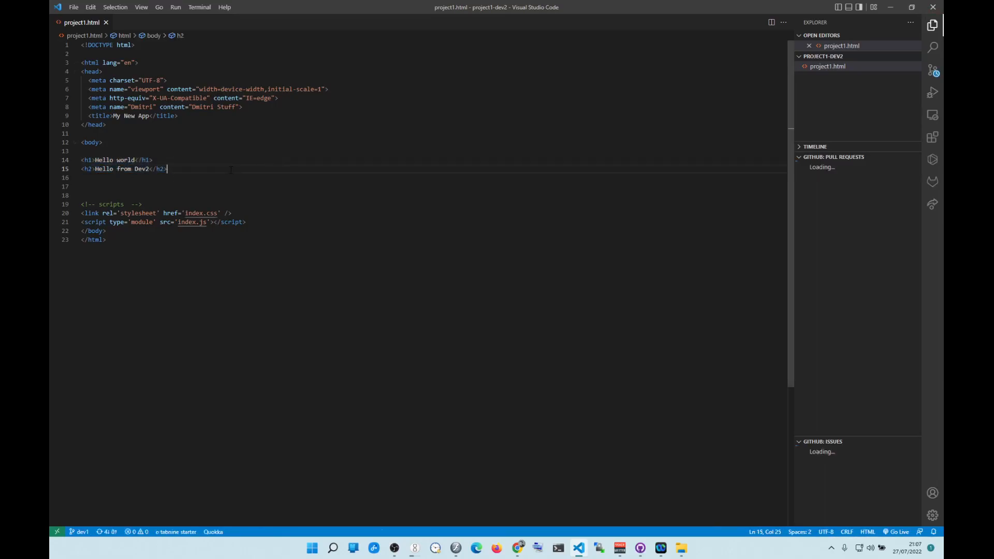
{"action": "left_click_drag", "start_coordinate": [197, 170], "coordinate": [82, 161]}
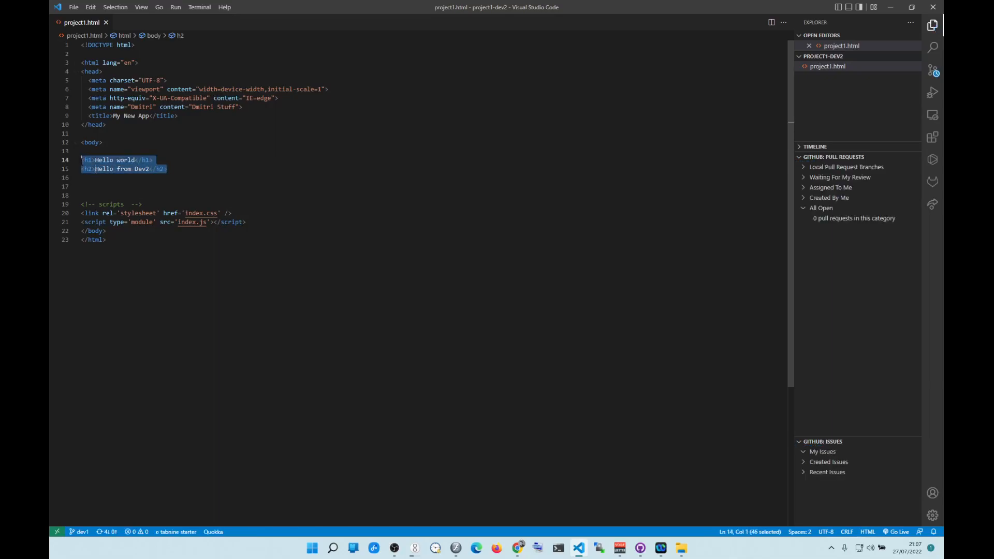
{"action": "left_click", "coordinate": [228, 161]}
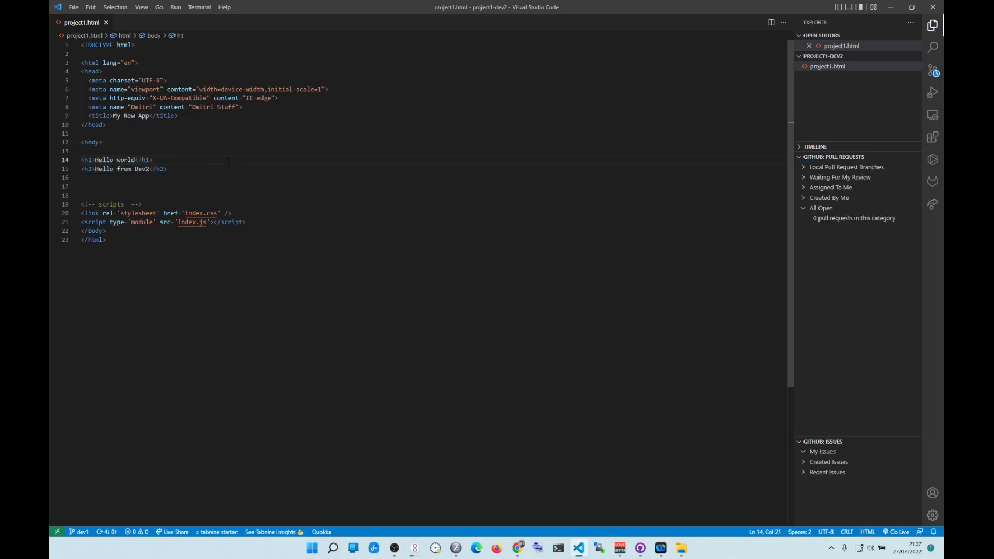
Review the h1, h2 and h3 heading lines in the body of project1.html on the dev1 branch.
{"action": "left_click", "coordinate": [190, 151]}
{"action": "left_click_drag", "start_coordinate": [189, 169], "coordinate": [86, 160]}
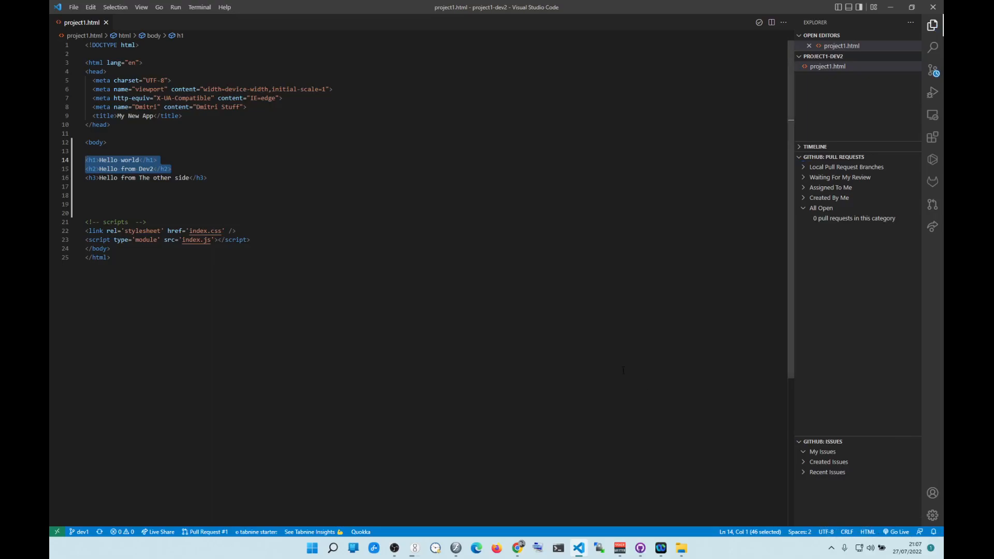
{"action": "left_click", "coordinate": [221, 179]}
{"action": "left_click_drag", "start_coordinate": [221, 178], "coordinate": [86, 161]}
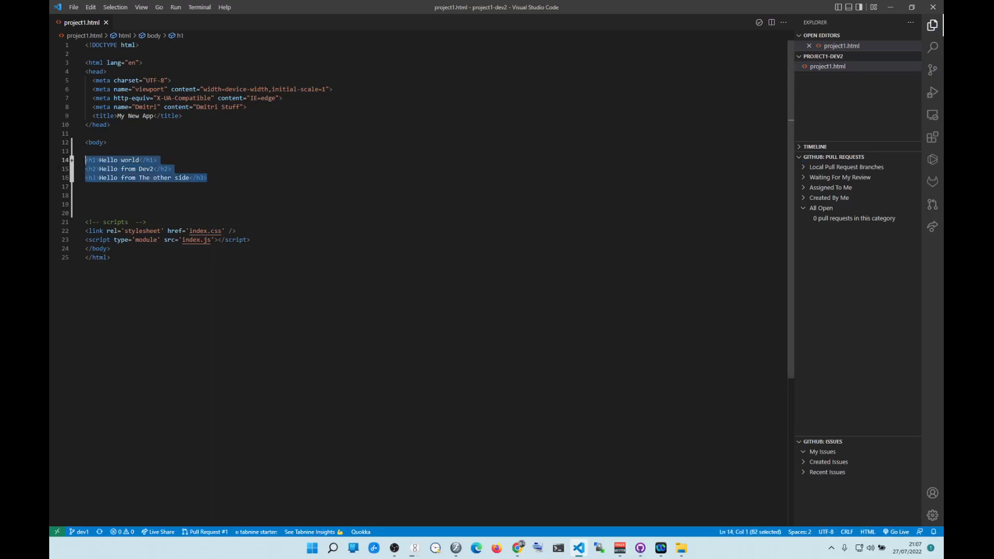
{"action": "left_click", "coordinate": [407, 161]}
{"action": "left_click", "coordinate": [241, 187]}
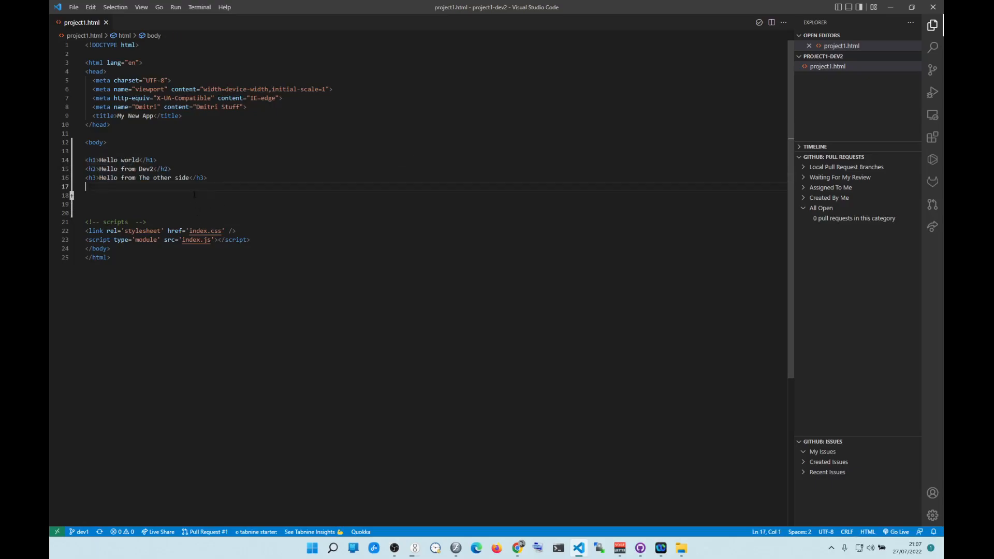
Collapse the explorer's GitHub sections, add a paragraph reading "Hows it going!" below the headings in project1.html, and save the file.
{"action": "left_click", "coordinate": [800, 156]}
{"action": "left_click", "coordinate": [801, 167]}
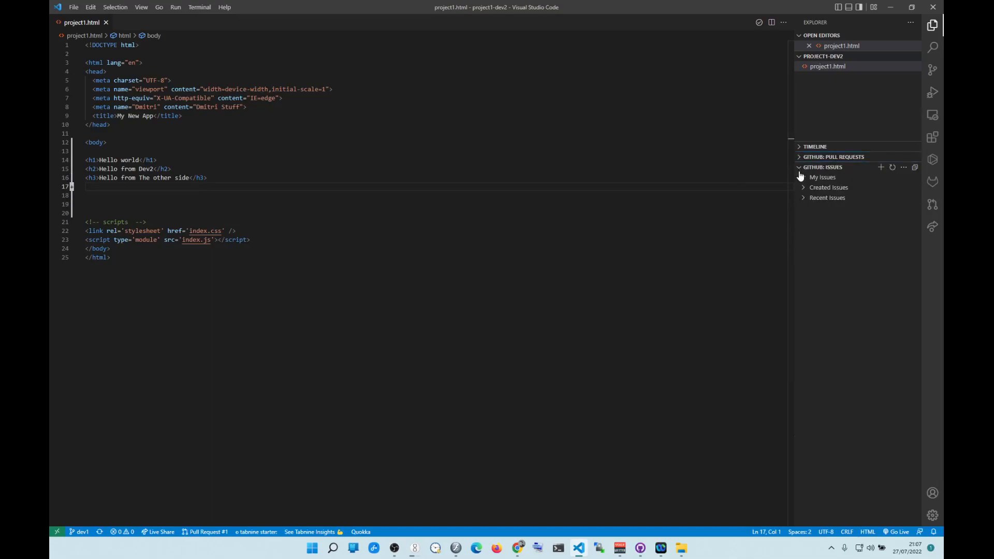
{"action": "left_click", "coordinate": [224, 183]}
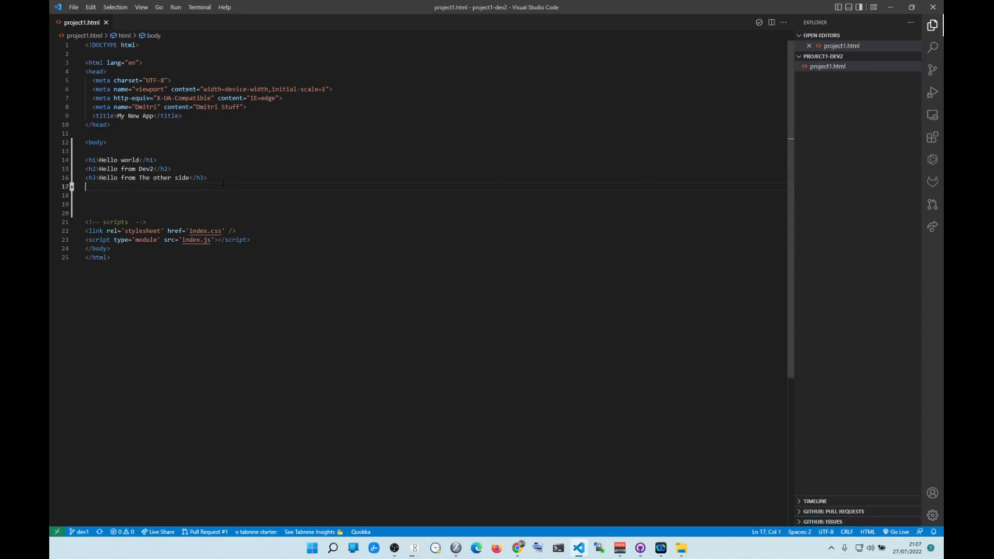
{"action": "key", "text": "Return"}
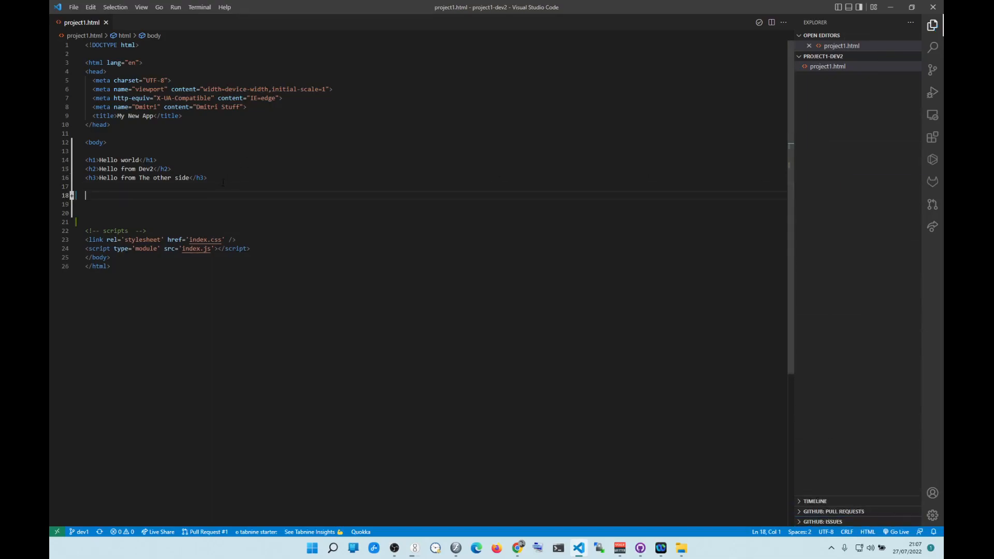
{"action": "type", "text": "p"}
{"action": "key", "text": "Tab"}
{"action": "type", "text": "Hows it goi"}
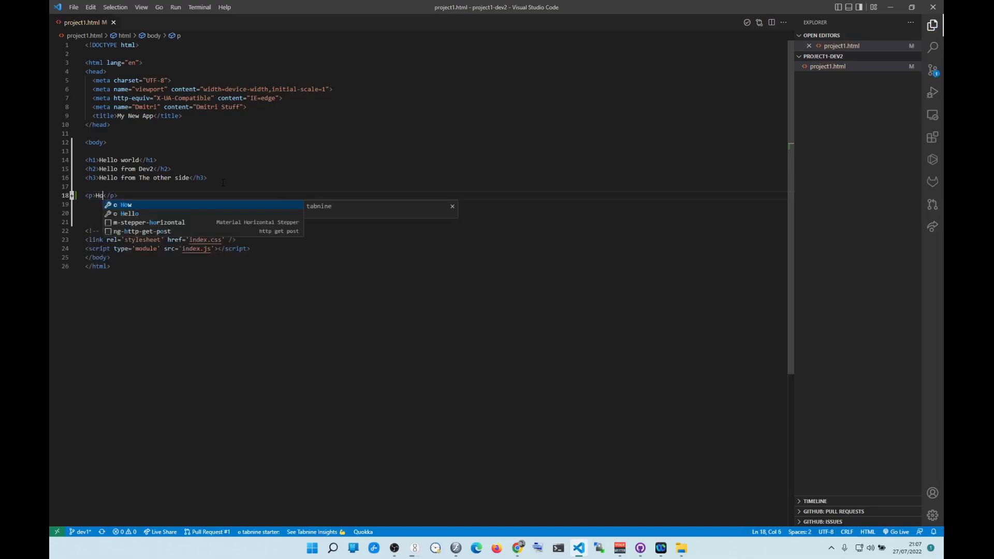
{"action": "type", "text": "ng!"}
{"action": "key", "text": "ctrl+s"}
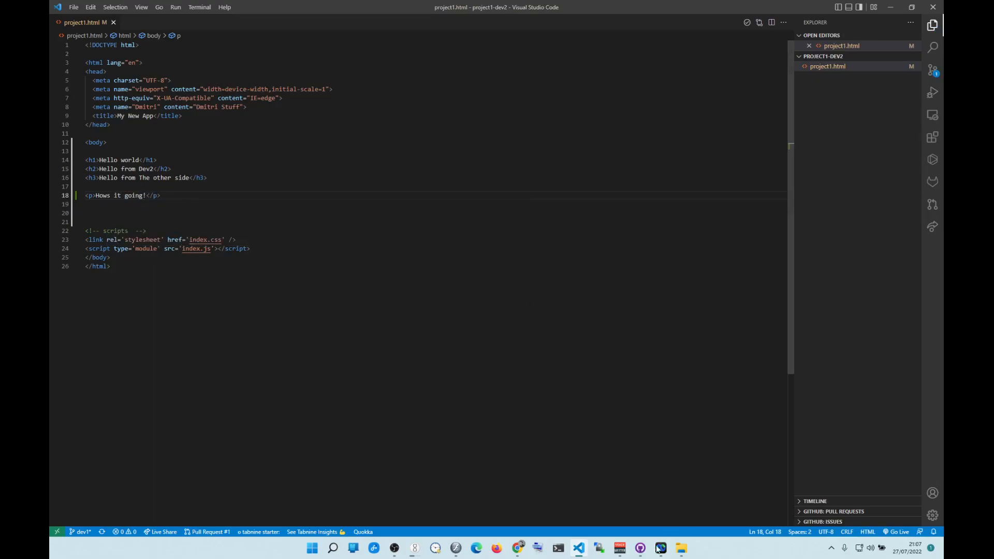
Switch to GitHub Desktop, commit the project1.html change to dev1 with the default summary, and push it to origin.
{"action": "left_click", "coordinate": [641, 549]}
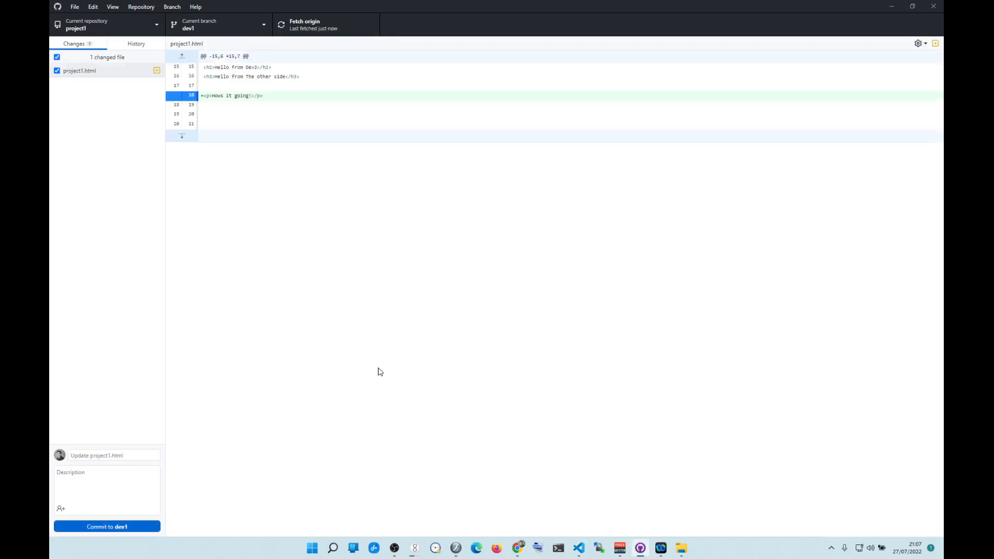
{"action": "left_click", "coordinate": [93, 453]}
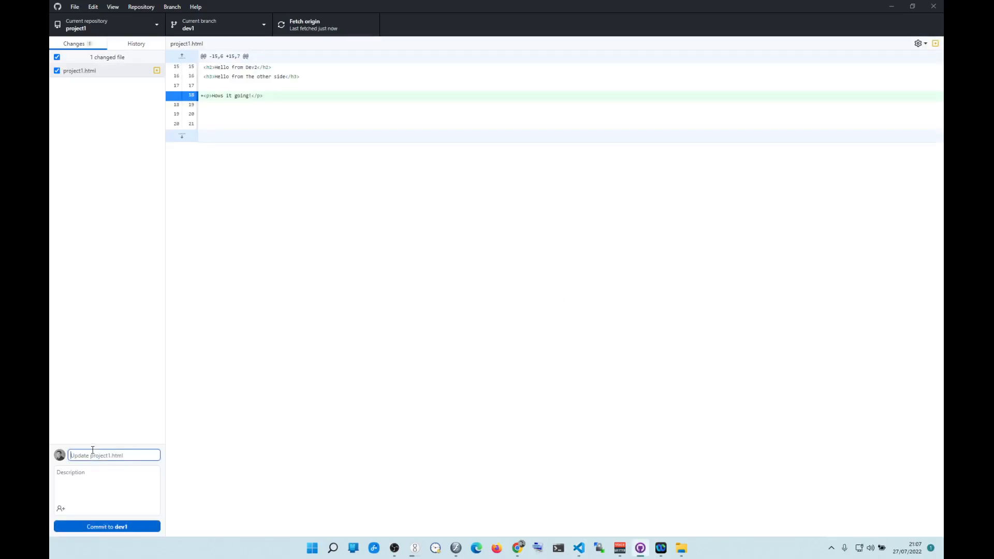
{"action": "left_click", "coordinate": [106, 527]}
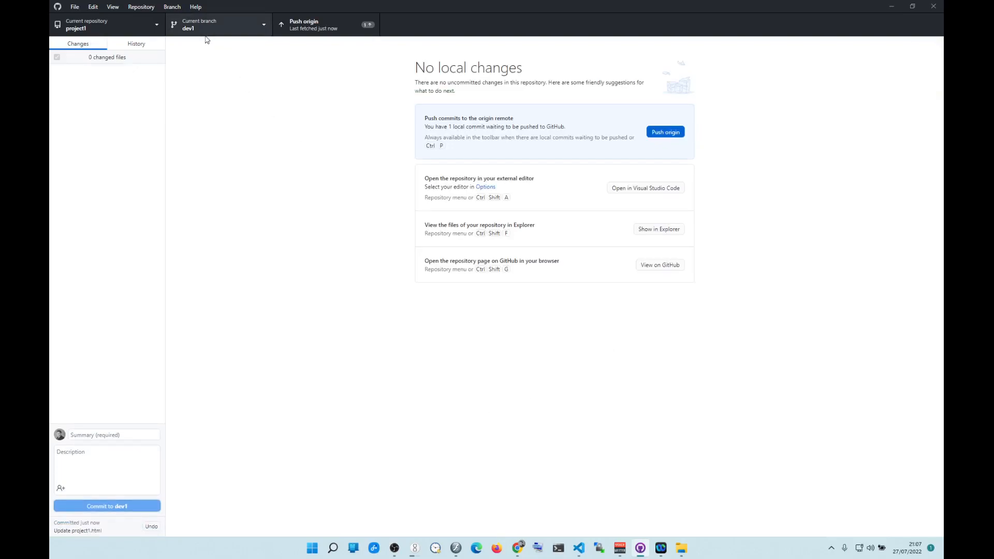
{"action": "left_click", "coordinate": [665, 132]}
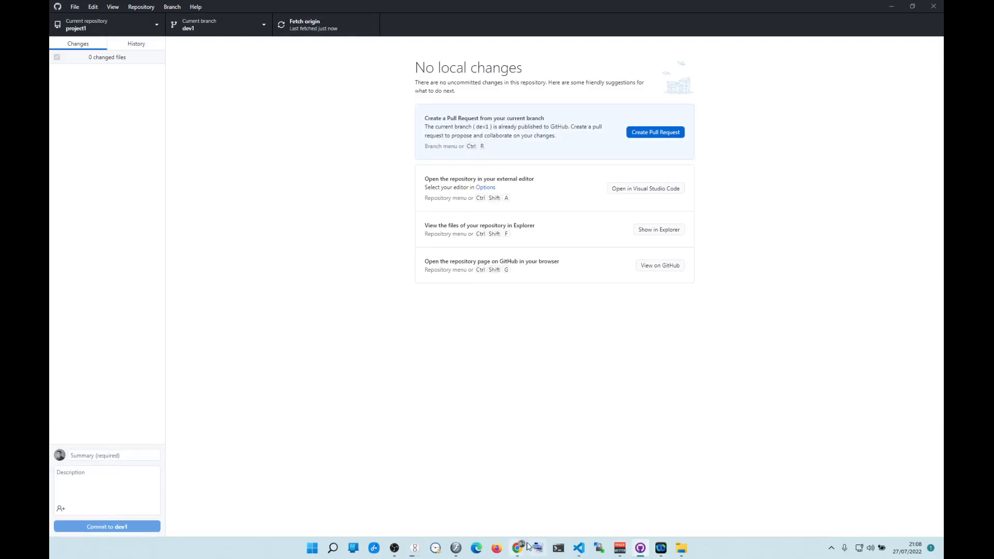
Switch to GitHub in the browser, reload the dev1 branch, and check project1.html for the "Hows it going!" paragraph.
{"action": "mouse_move", "coordinate": [517, 548]}
{"action": "left_click", "coordinate": [472, 438]}
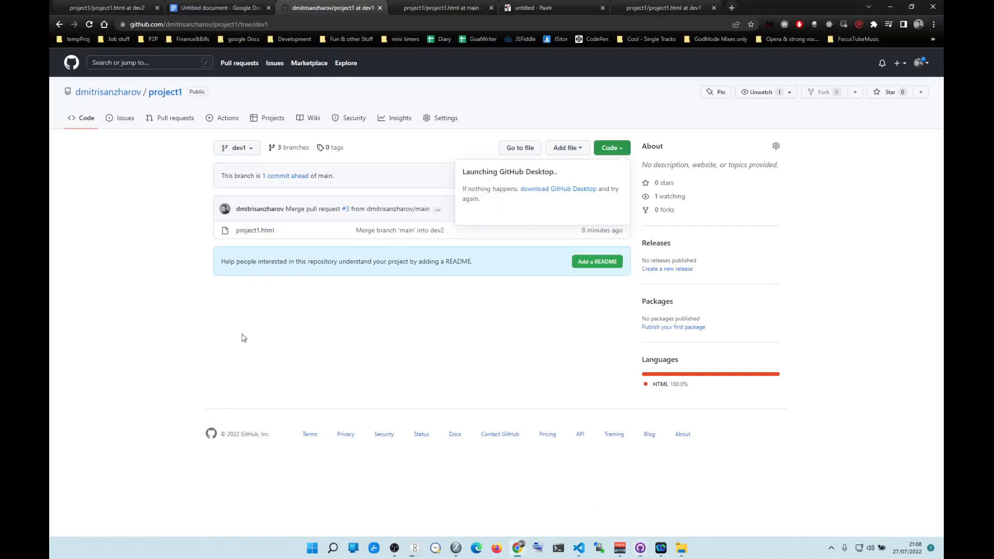
{"action": "left_click", "coordinate": [235, 148]}
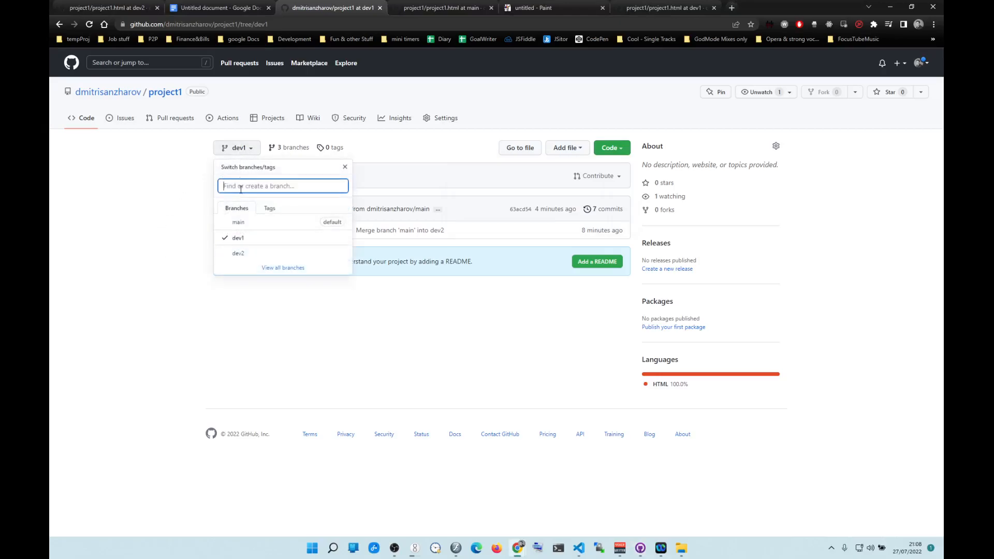
{"action": "left_click", "coordinate": [240, 238]}
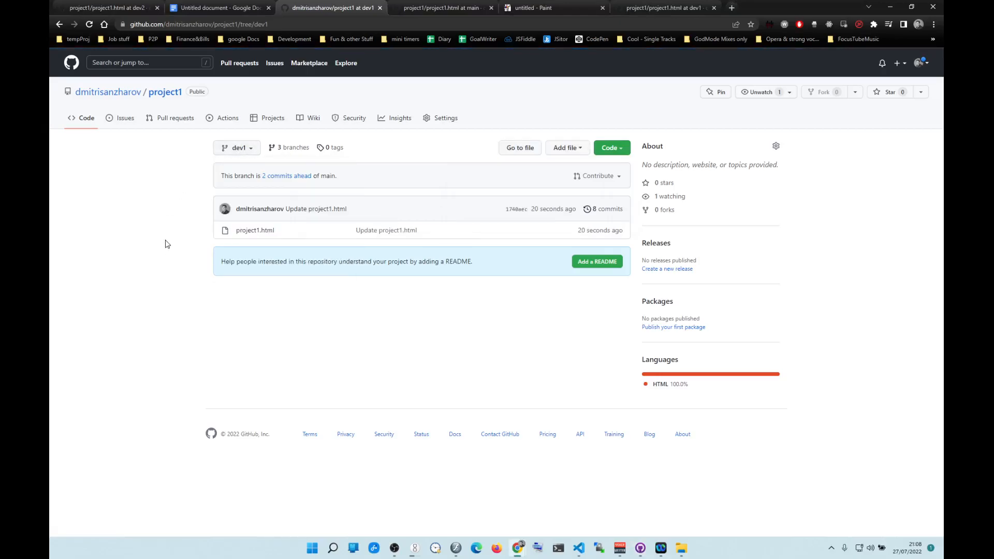
{"action": "left_click", "coordinate": [256, 230]}
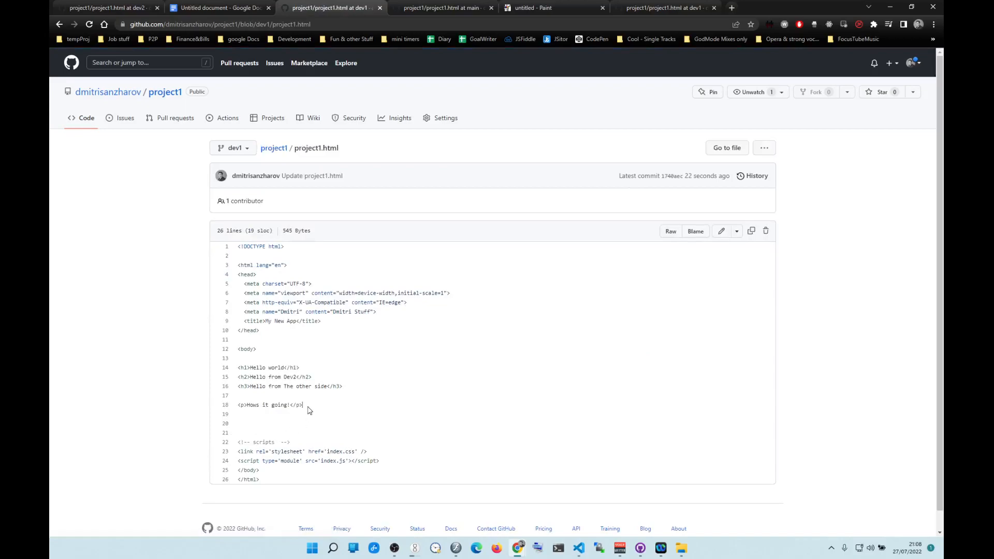
{"action": "left_click_drag", "start_coordinate": [308, 407], "coordinate": [213, 402]}
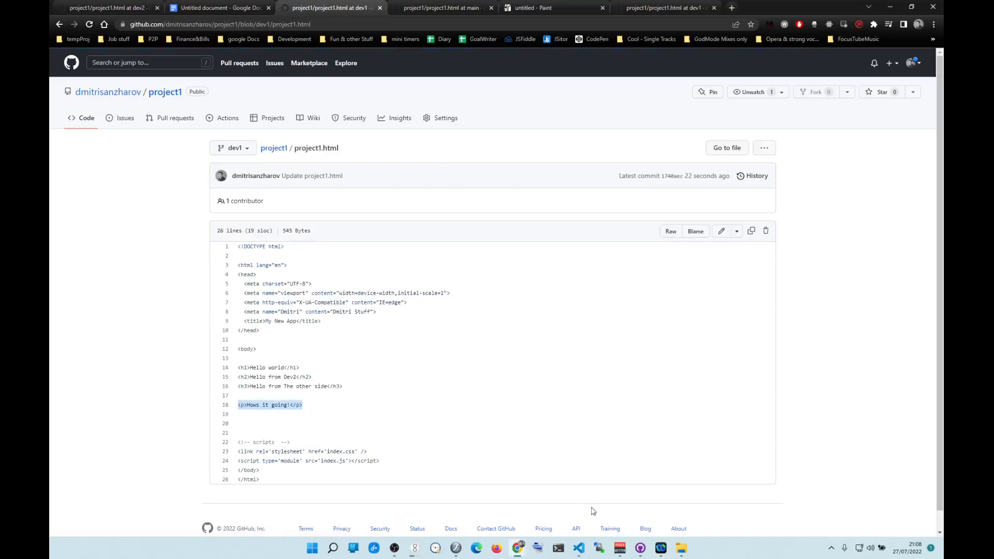
From GitHub Desktop, create a pull request from dev1 into main with the default title, and merge it on GitHub.
{"action": "left_click", "coordinate": [640, 548]}
{"action": "left_click", "coordinate": [645, 135]}
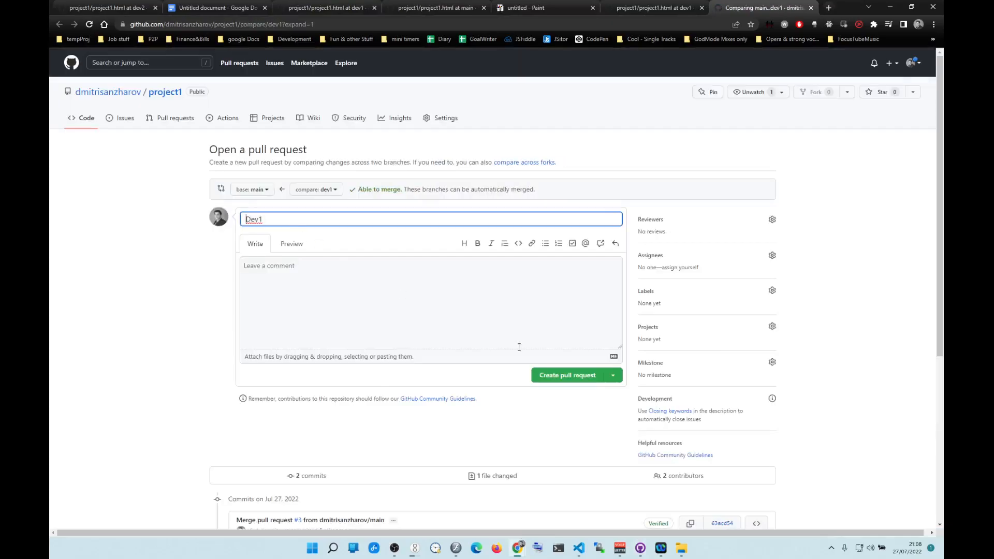
{"action": "left_click", "coordinate": [552, 378]}
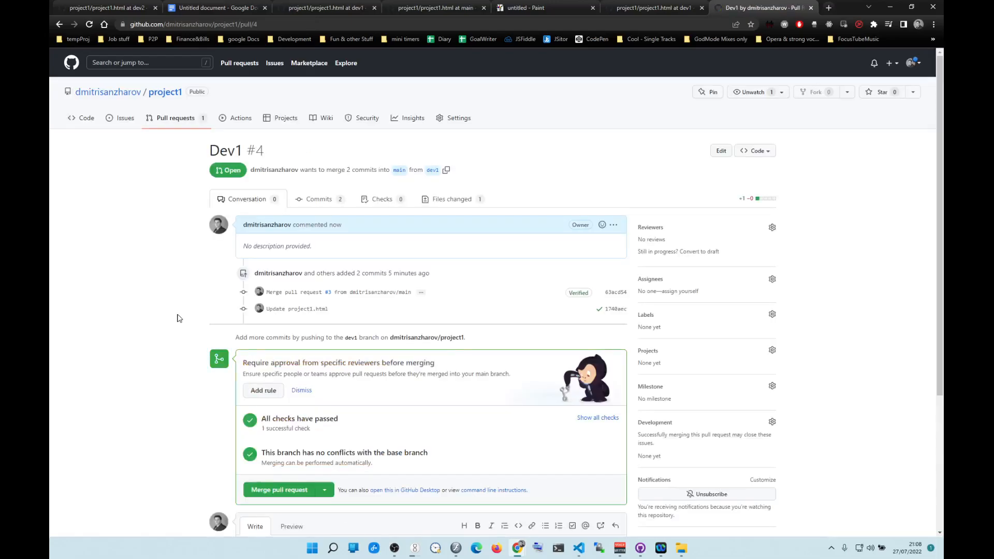
{"action": "scroll", "coordinate": [225, 379], "scroll_direction": "down", "scroll_amount": 2}
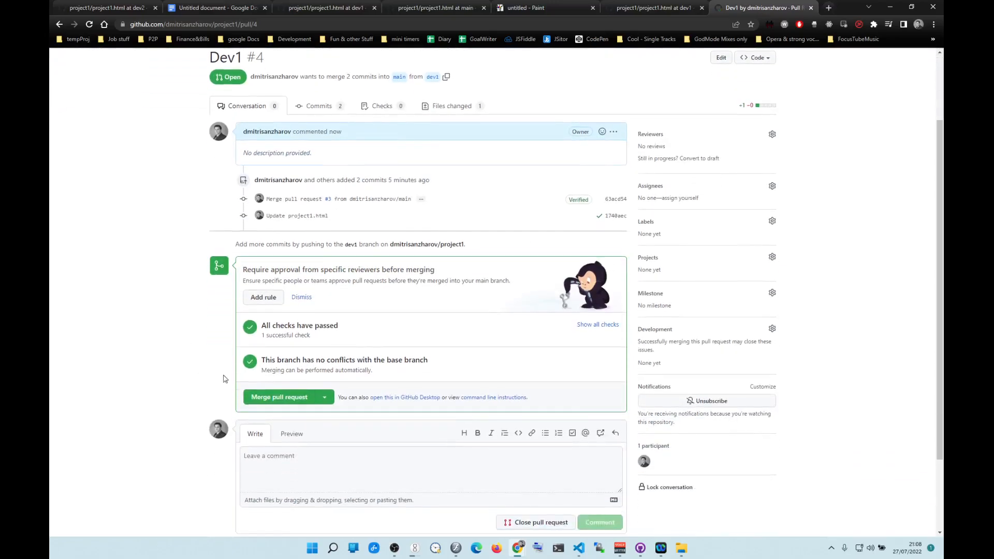
{"action": "left_click", "coordinate": [284, 397]}
{"action": "left_click", "coordinate": [272, 324]}
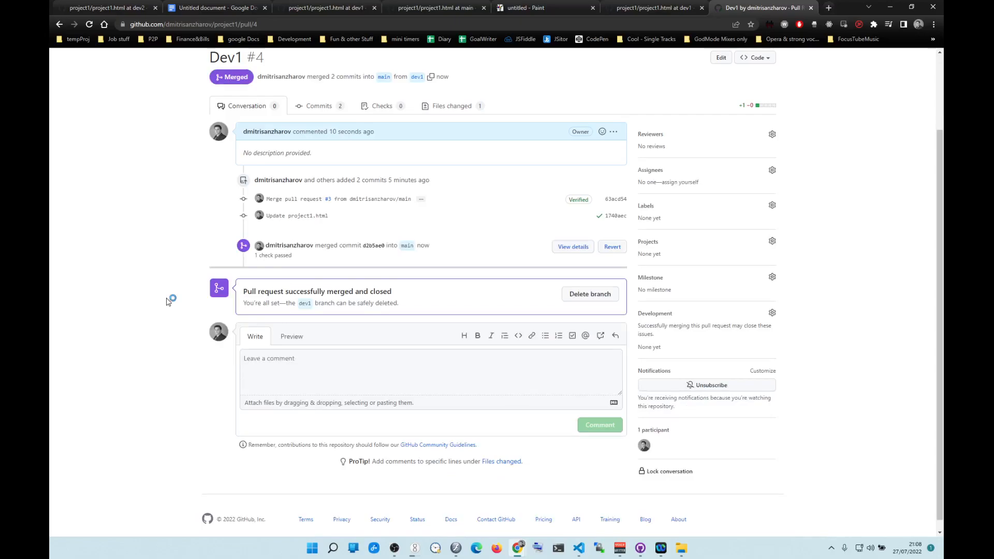
Check project1.html for the "Hows it going!" paragraph on the main branch and on the dev2 branch.
{"action": "scroll", "coordinate": [168, 302], "scroll_direction": "up", "scroll_amount": 2}
{"action": "left_click", "coordinate": [164, 92]}
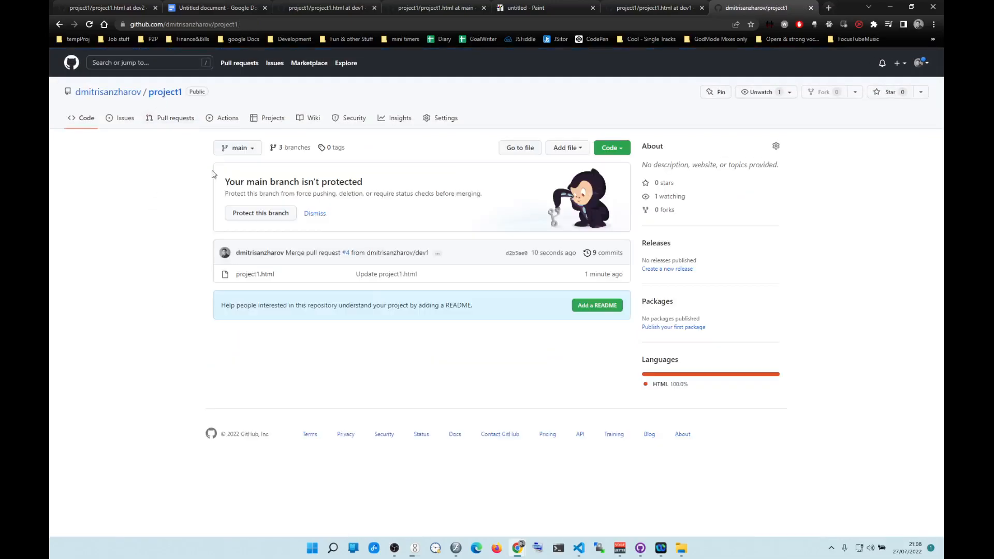
{"action": "left_click", "coordinate": [254, 273]}
{"action": "triple_click", "coordinate": [305, 407]}
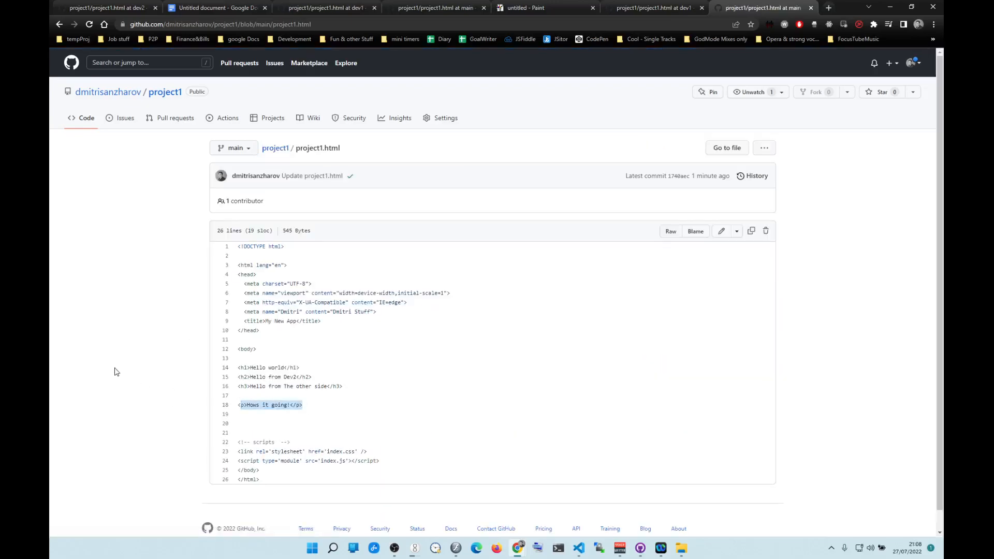
{"action": "left_click", "coordinate": [239, 150]}
{"action": "left_click", "coordinate": [234, 253]}
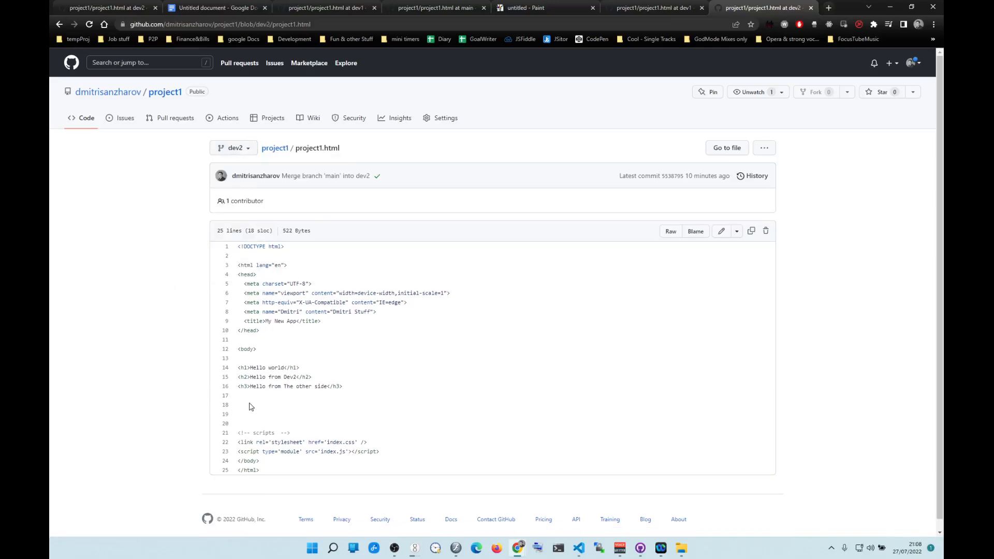
Switch to GitHub Desktop, check out dev2, update it from main, and push the merge to origin.
{"action": "left_click", "coordinate": [640, 547]}
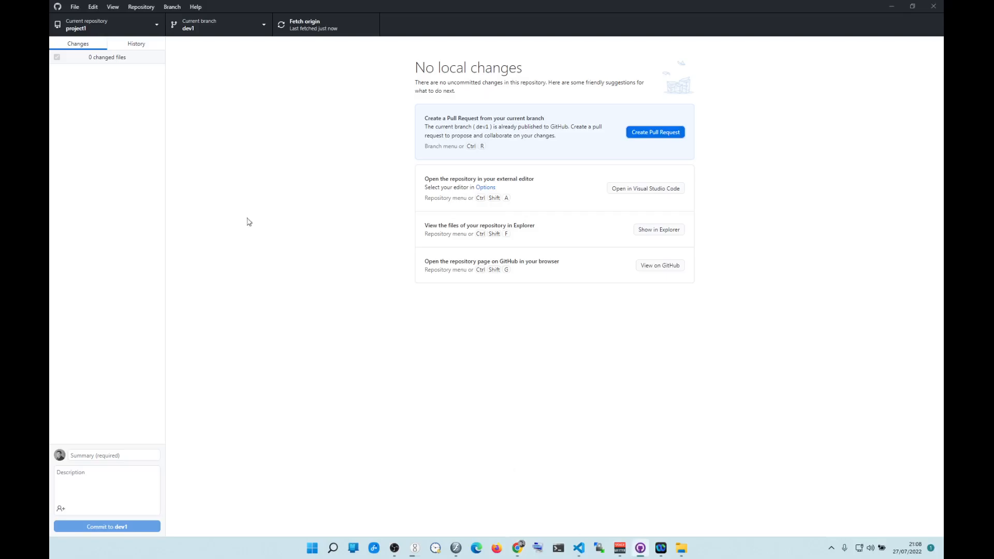
{"action": "left_click", "coordinate": [215, 27]}
{"action": "left_click", "coordinate": [204, 132]}
{"action": "left_click", "coordinate": [173, 7]}
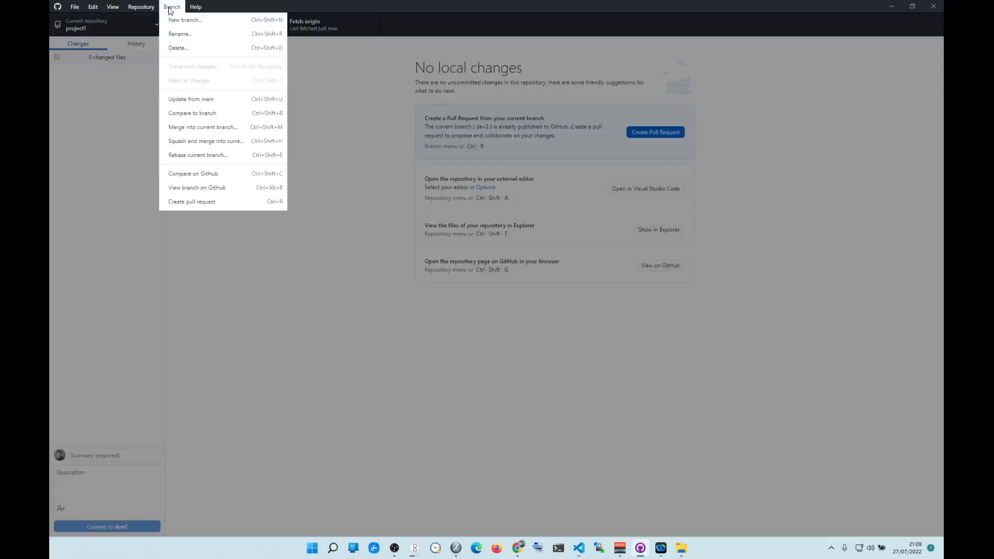
{"action": "left_click", "coordinate": [189, 100]}
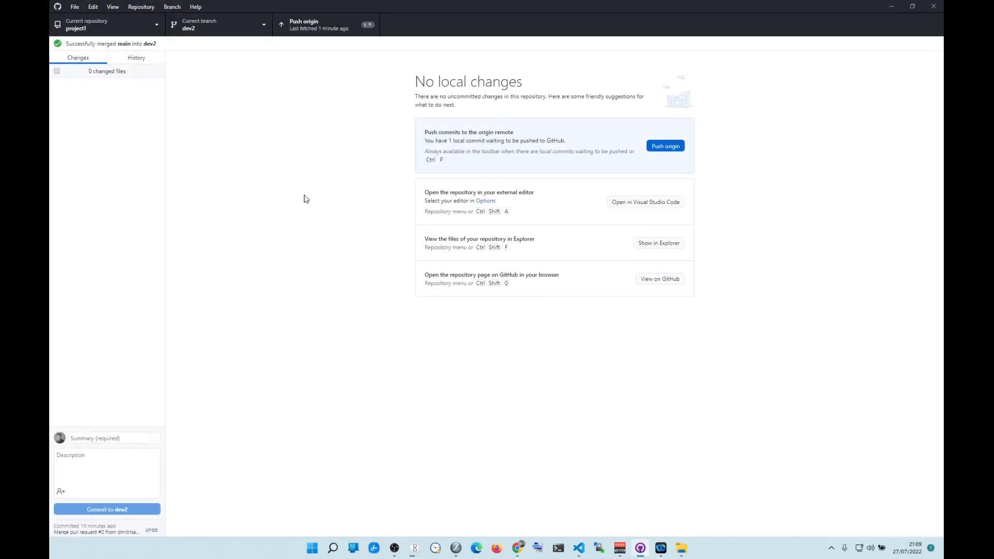
{"action": "left_click", "coordinate": [664, 149]}
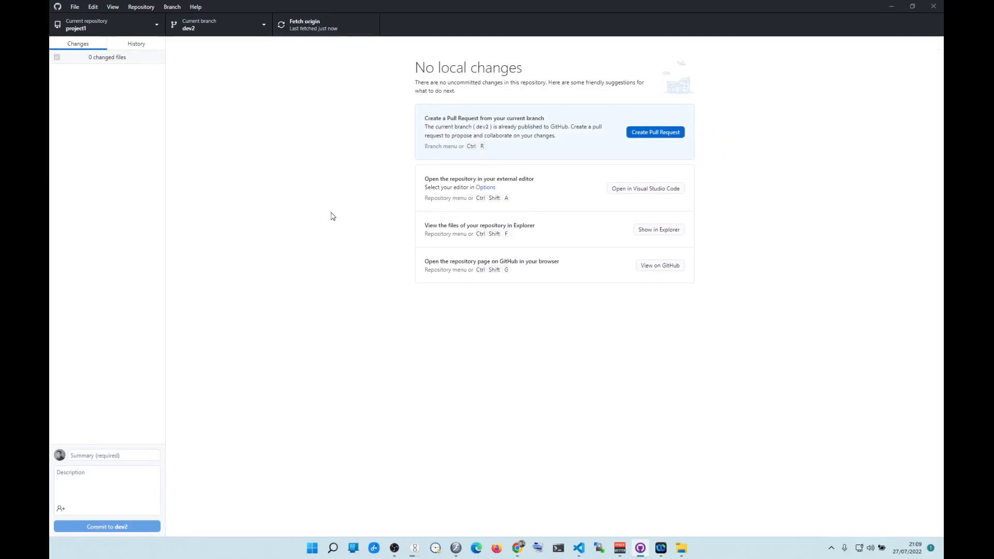
Start a pull request for dev2, switch the comparison so main merges into base dev2, and open the pull request form.
{"action": "left_click", "coordinate": [671, 133]}
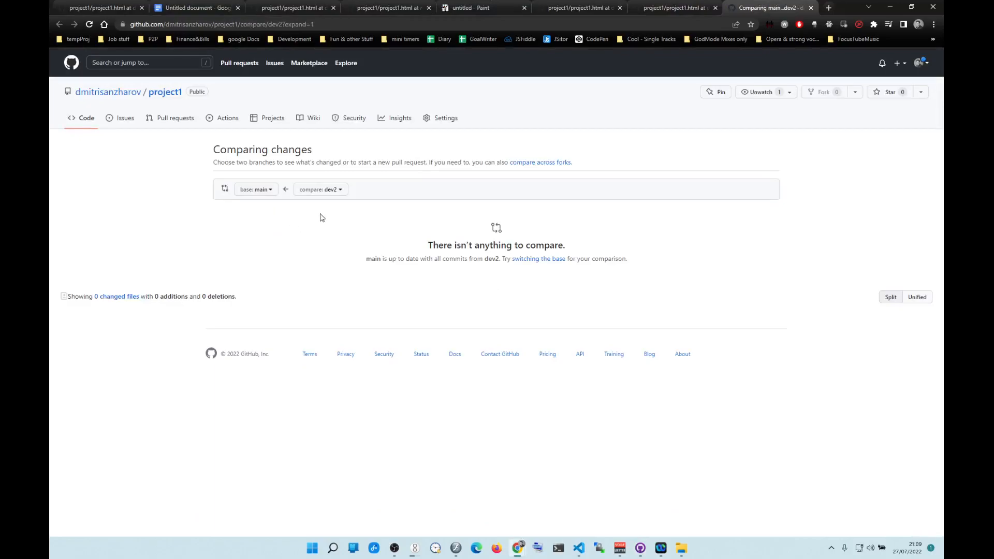
{"action": "left_click", "coordinate": [523, 264]}
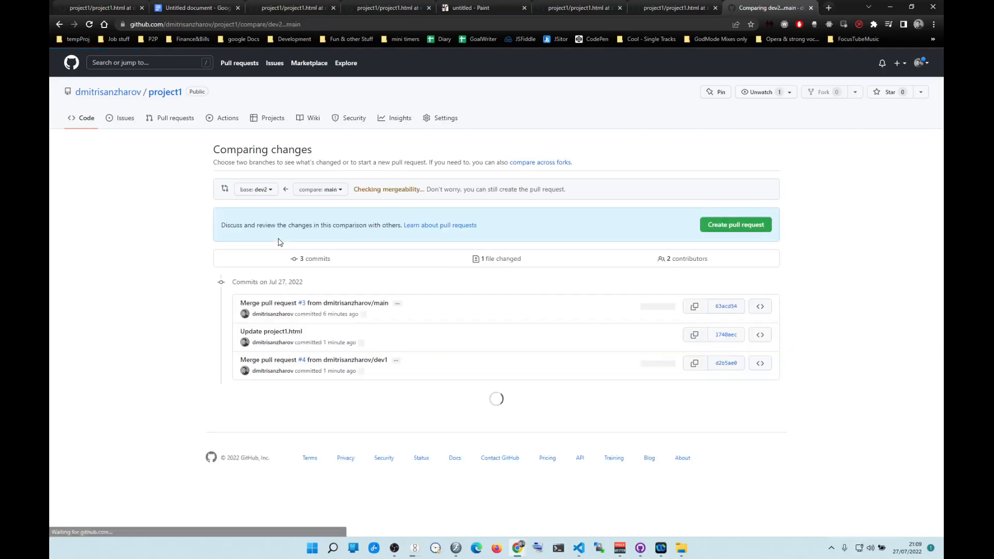
{"action": "left_click", "coordinate": [706, 228]}
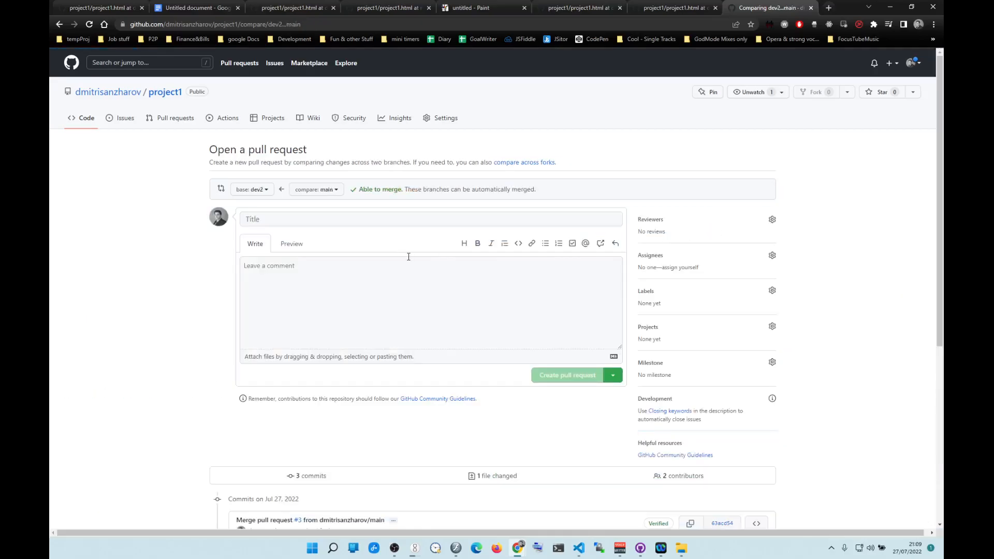
Create the pull request with the title "sdfdssdsdf" and the comment "sdsdfsfd", and merge it into dev2.
{"action": "left_click", "coordinate": [313, 219]}
{"action": "type", "text": "sdfdssdsdf"}
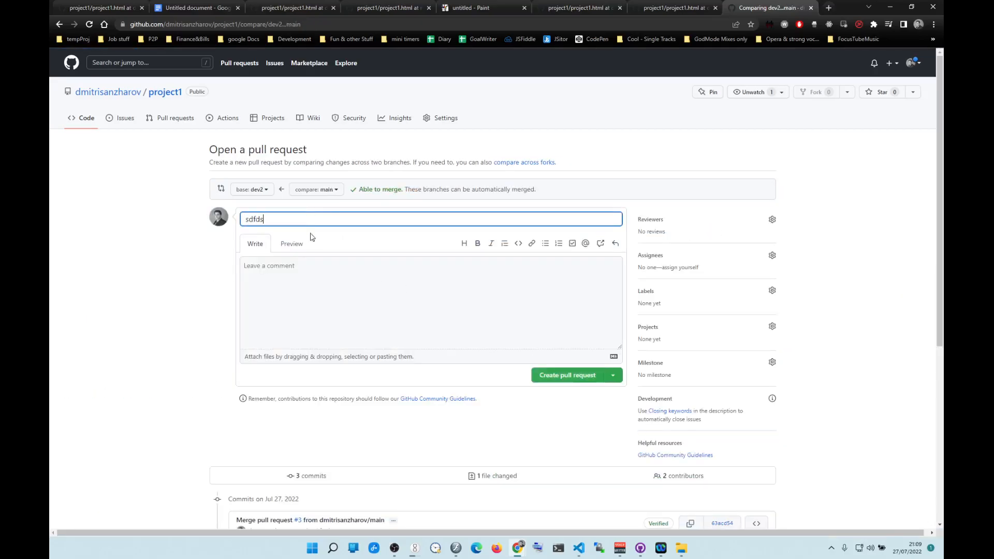
{"action": "left_click", "coordinate": [359, 290]}
{"action": "type", "text": "sdsdfsfd"}
{"action": "left_click", "coordinate": [567, 376]}
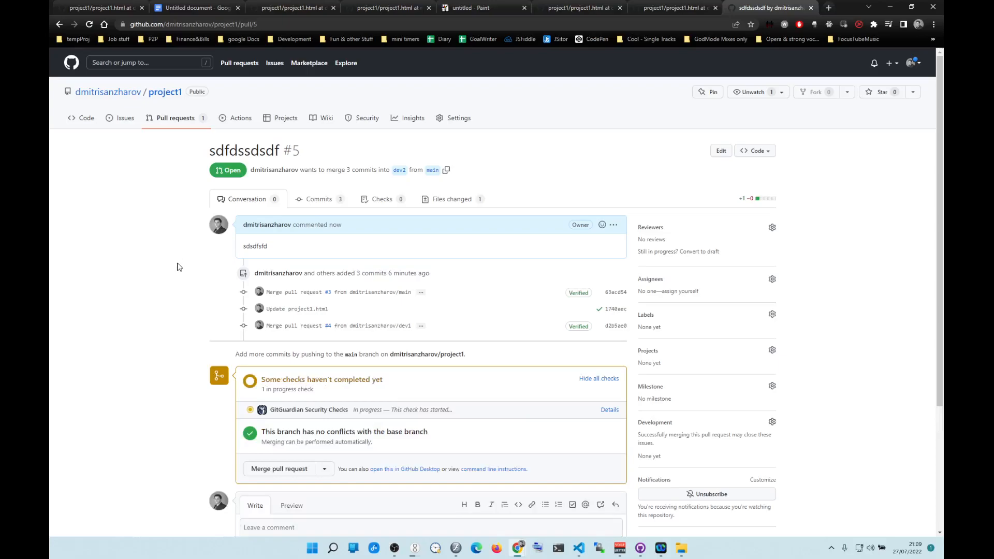
{"action": "left_click", "coordinate": [290, 506]}
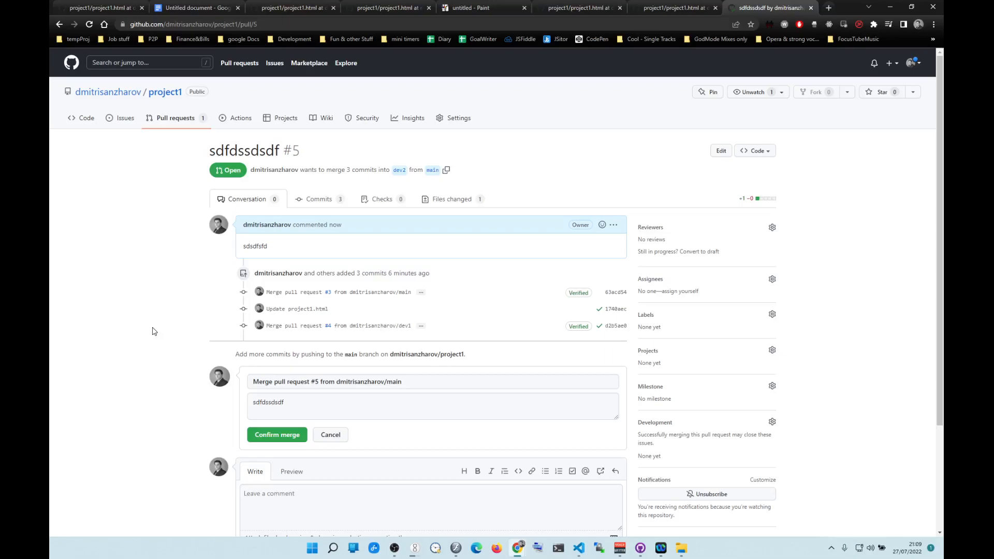
{"action": "left_click", "coordinate": [263, 439]}
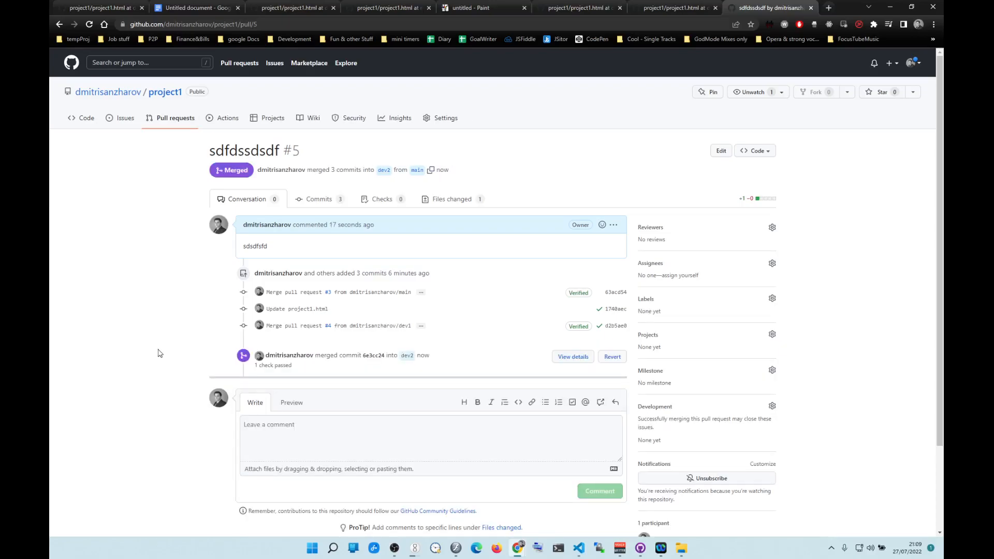
Open project1.html in the project1 repository and check the "Hows it going!" paragraph on the dev1, dev2 and main branches.
{"action": "left_click", "coordinate": [166, 92]}
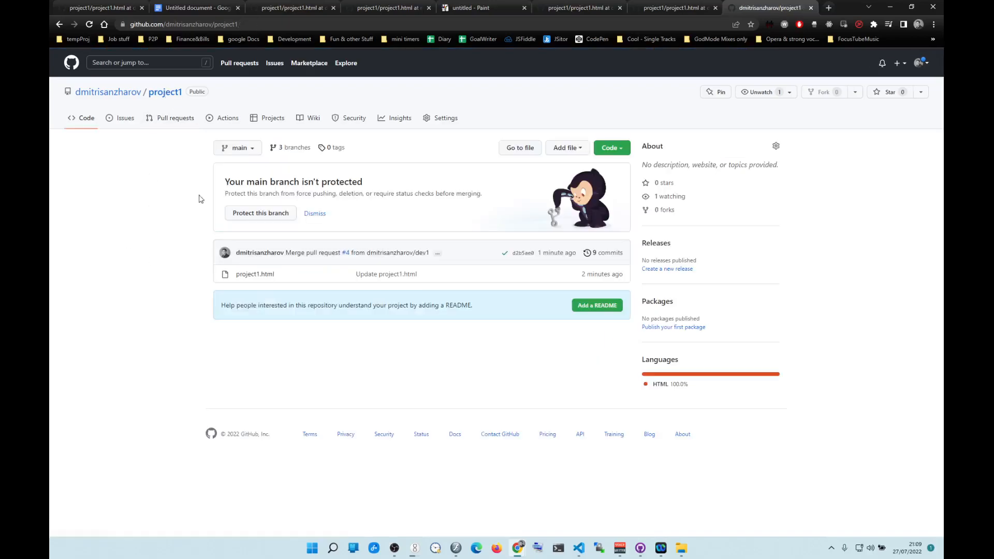
{"action": "left_click", "coordinate": [234, 149]}
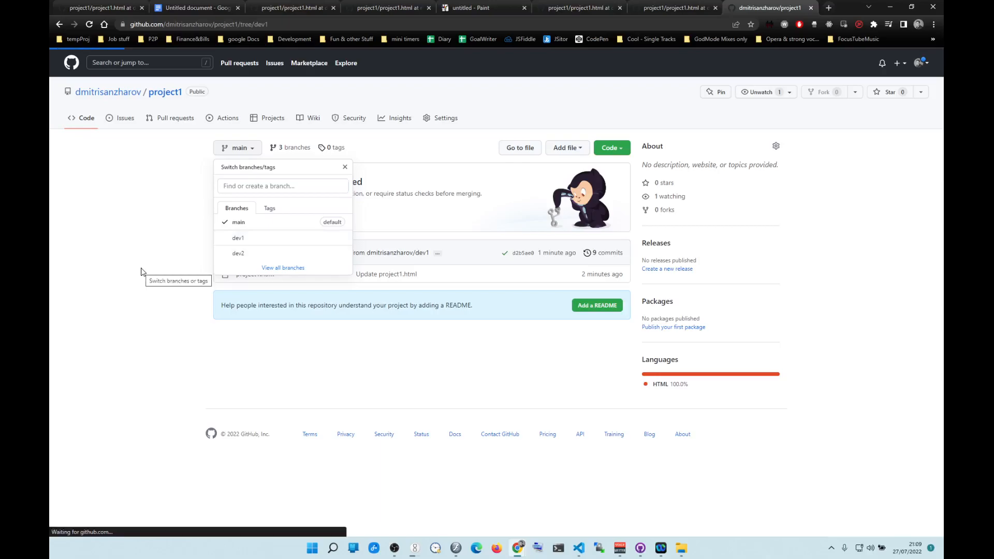
{"action": "left_click", "coordinate": [247, 231]}
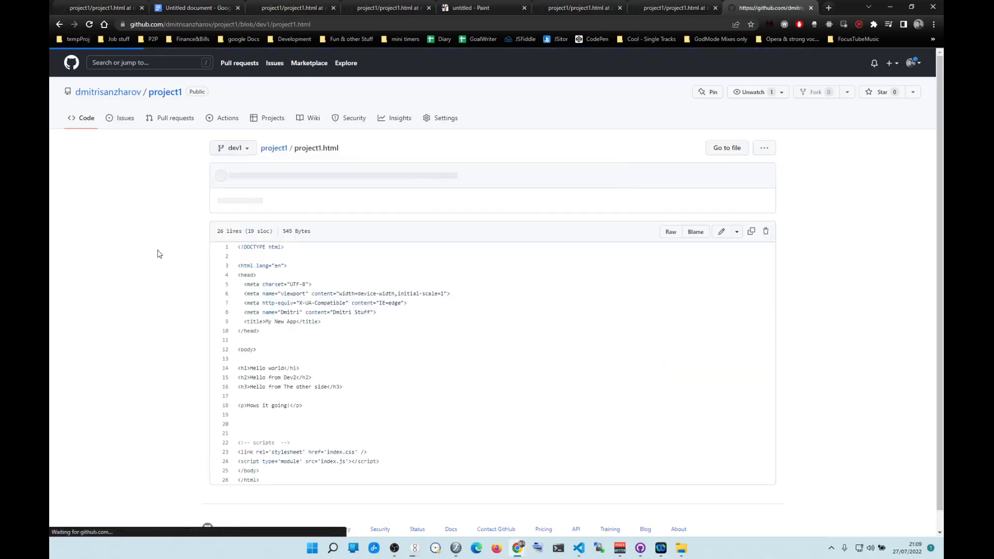
{"action": "left_click", "coordinate": [248, 152]}
{"action": "left_click", "coordinate": [243, 251]}
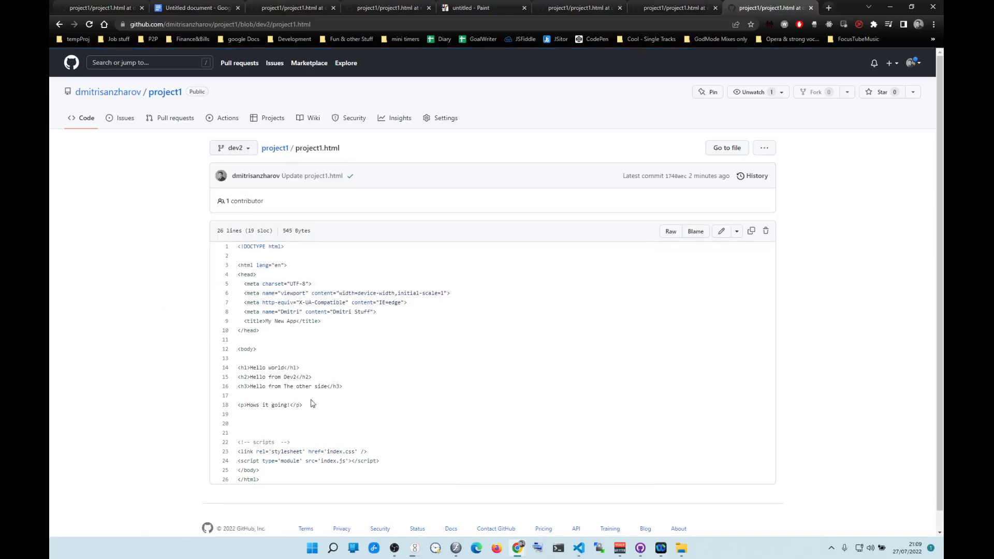
{"action": "left_click", "coordinate": [242, 155]}
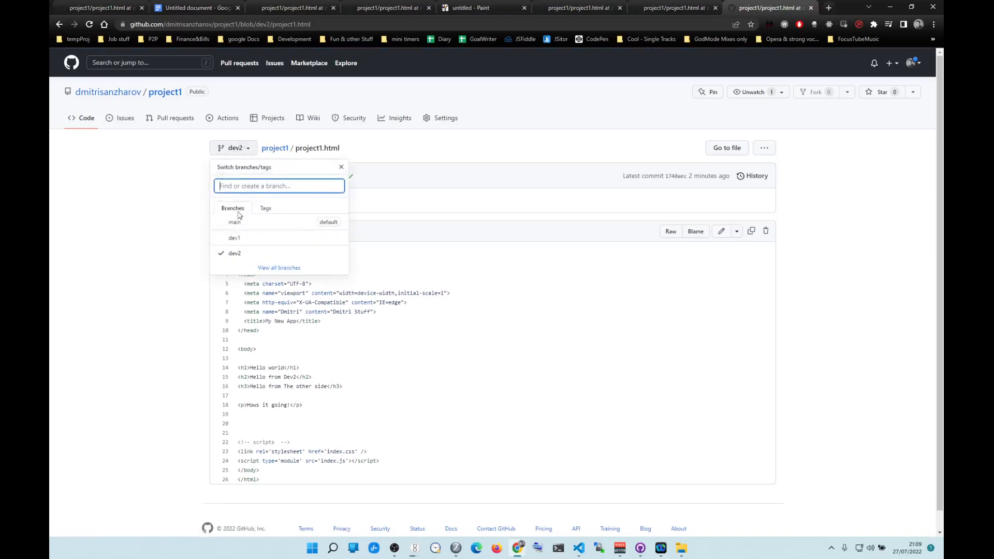
{"action": "left_click", "coordinate": [243, 222]}
{"action": "left_click_drag", "start_coordinate": [306, 406], "coordinate": [239, 412]}
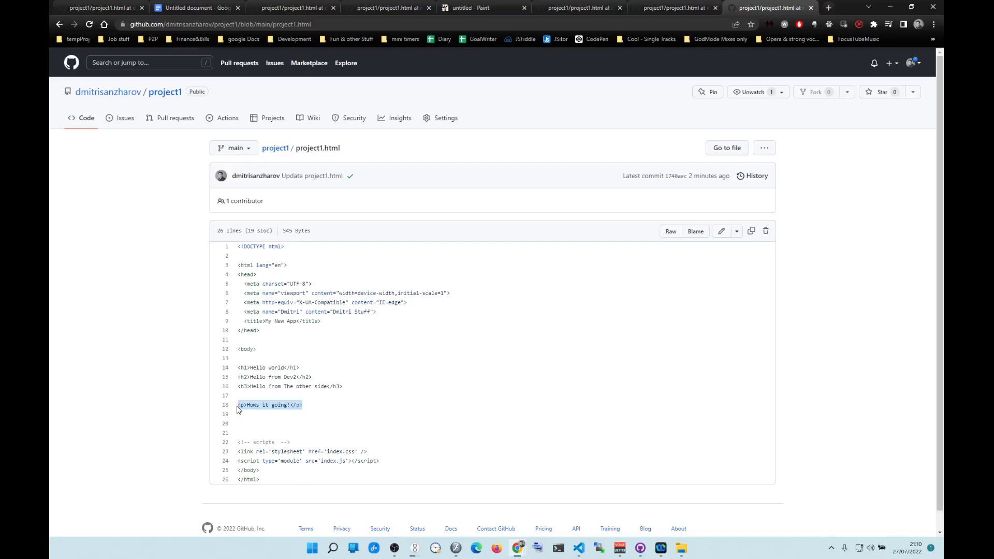
{"action": "left_click", "coordinate": [249, 147]}
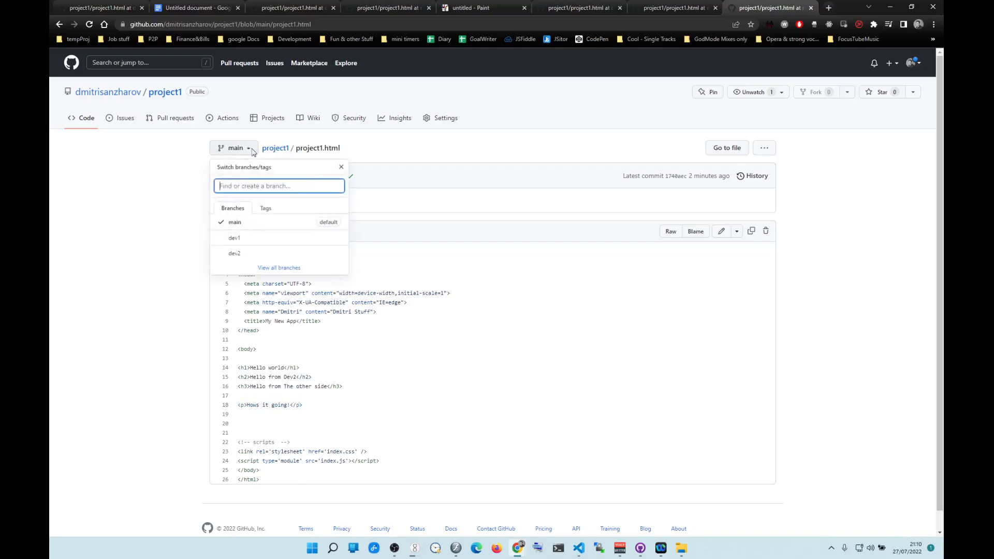
{"action": "left_click", "coordinate": [173, 242]}
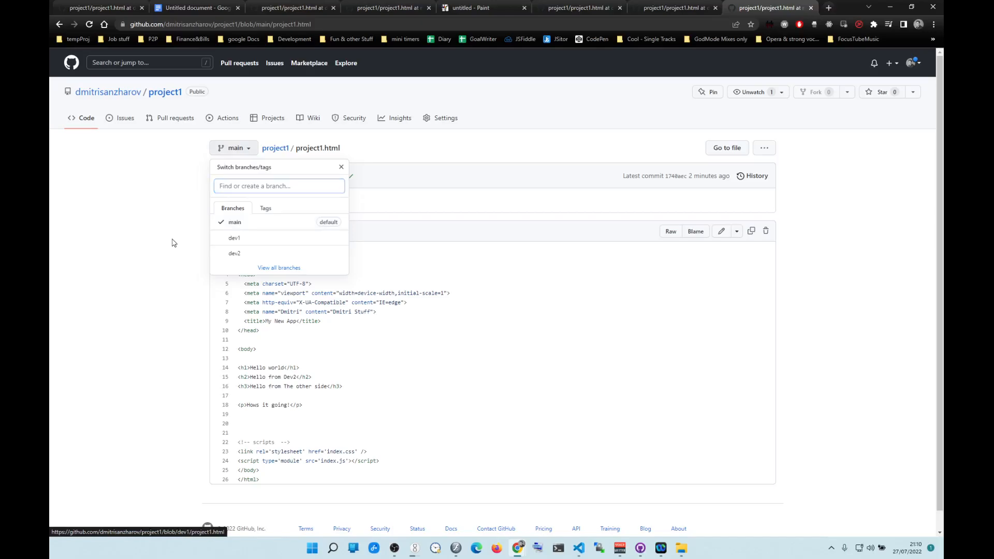
Switch to GitHub Desktop and change the current branch from dev2 to dev1.
{"action": "left_click", "coordinate": [659, 547]}
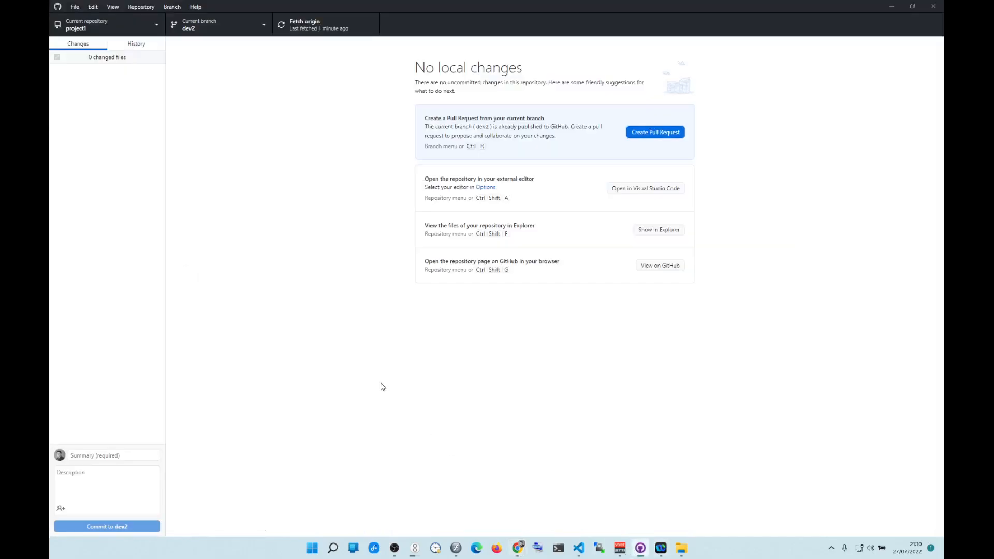
{"action": "left_click", "coordinate": [246, 32]}
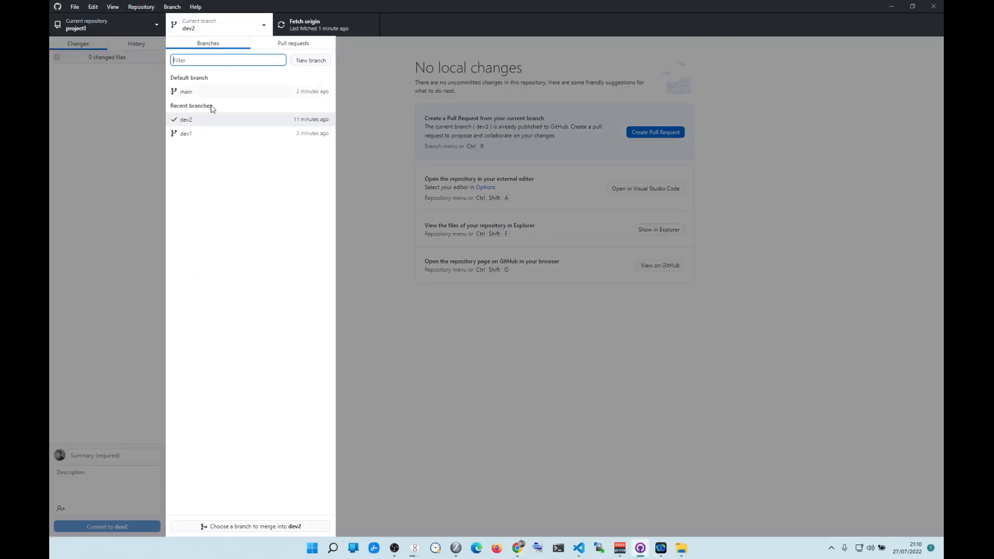
{"action": "left_click", "coordinate": [199, 123]}
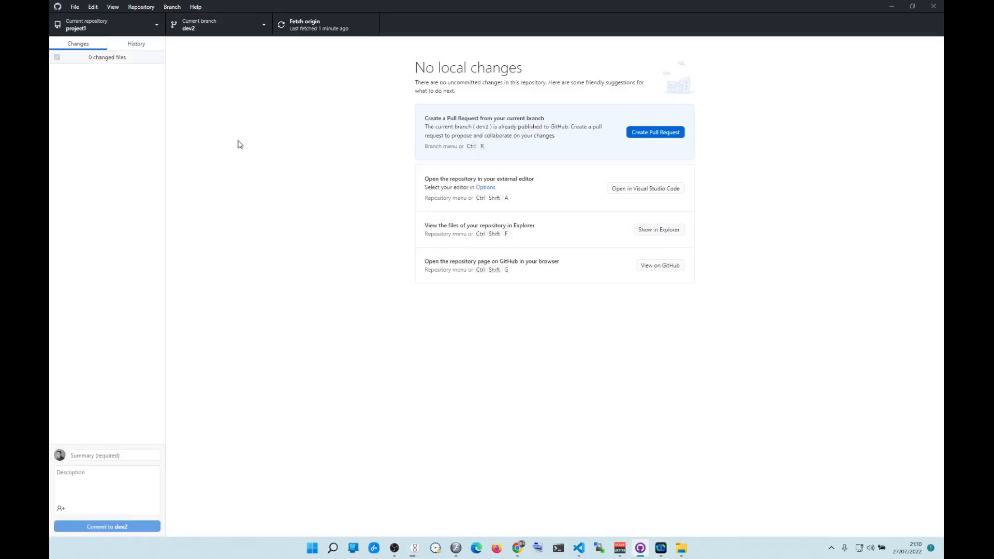
{"action": "left_click", "coordinate": [255, 29]}
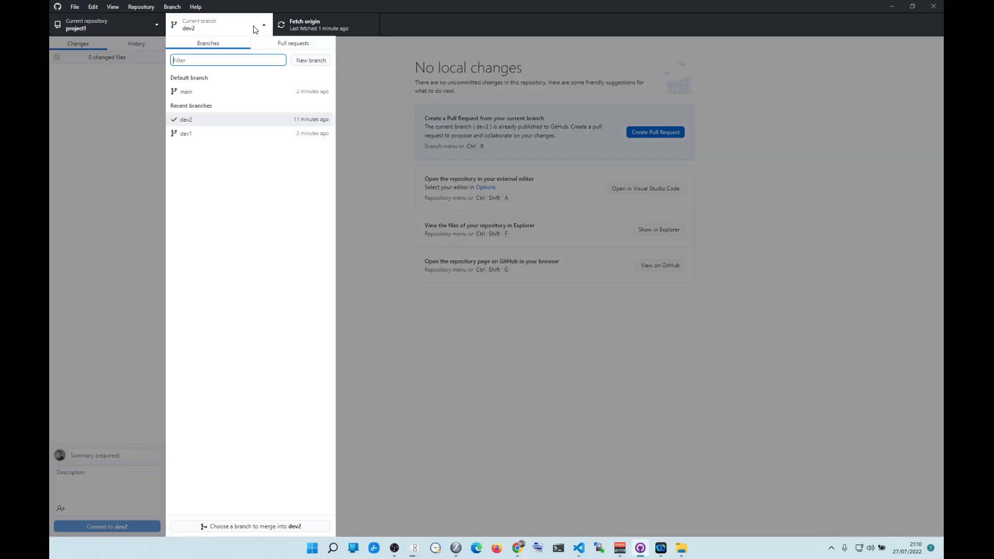
{"action": "left_click", "coordinate": [198, 134]}
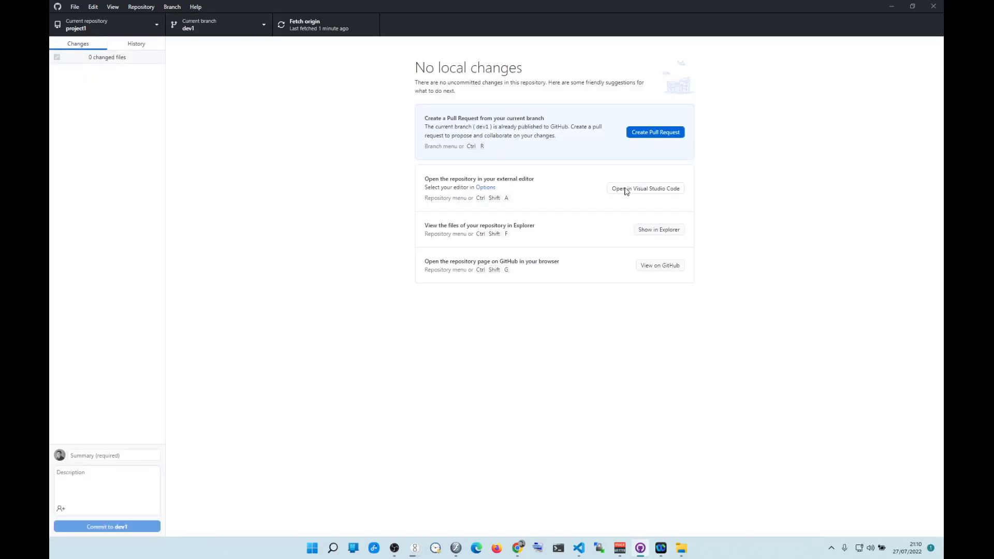
Glance at project1.html in Visual Studio Code, return to GitHub Desktop and review the branch list with dev1 selected.
{"action": "left_click", "coordinate": [579, 548]}
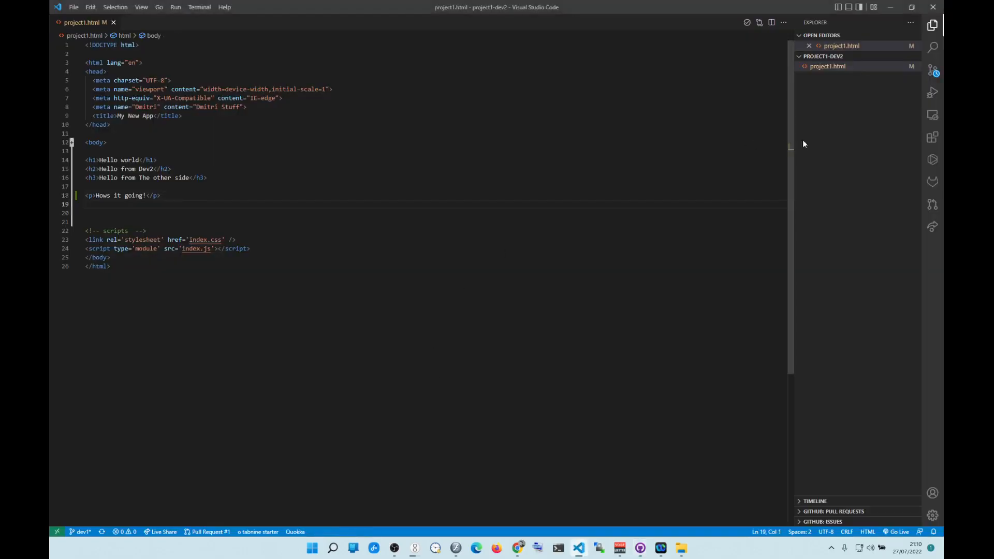
{"action": "left_click", "coordinate": [894, 8]}
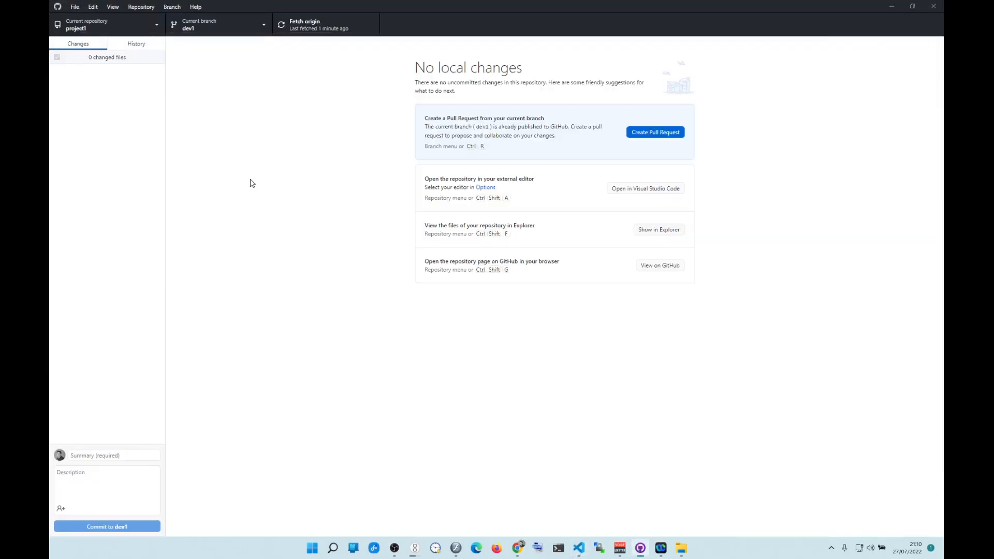
{"action": "left_click", "coordinate": [230, 29]}
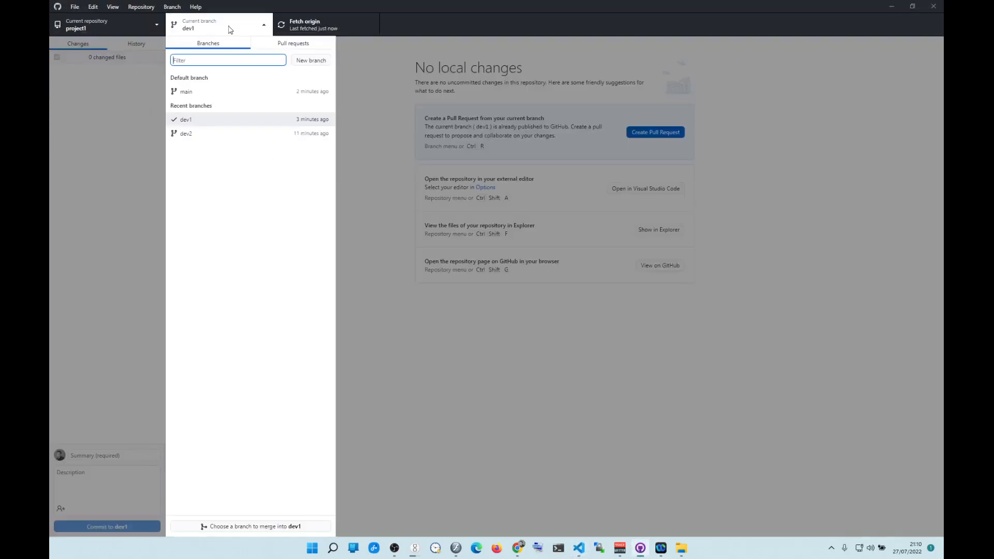
{"action": "left_click", "coordinate": [211, 124]}
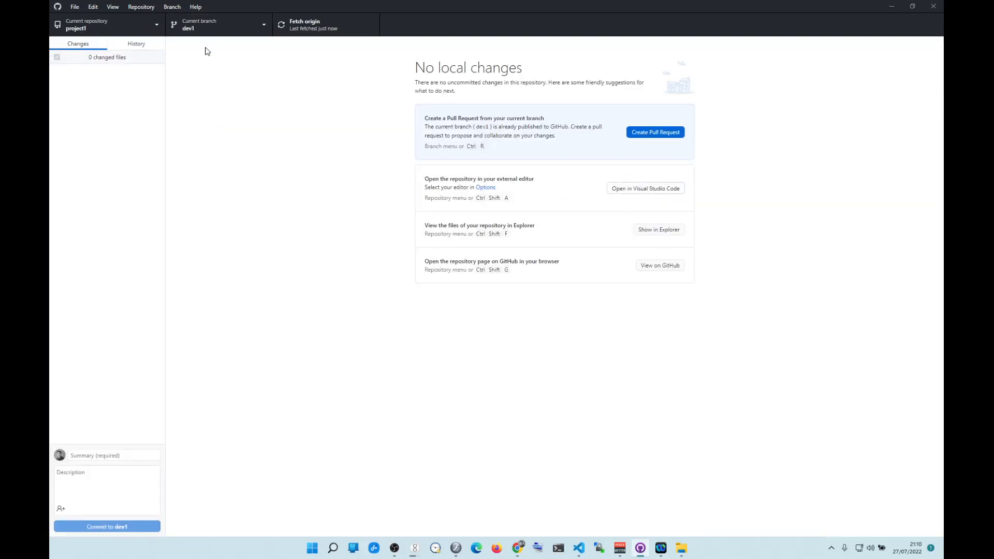
{"action": "key", "text": "ctrl+shift+a"}
{"action": "left_click", "coordinate": [247, 29]}
{"action": "left_click", "coordinate": [202, 121]}
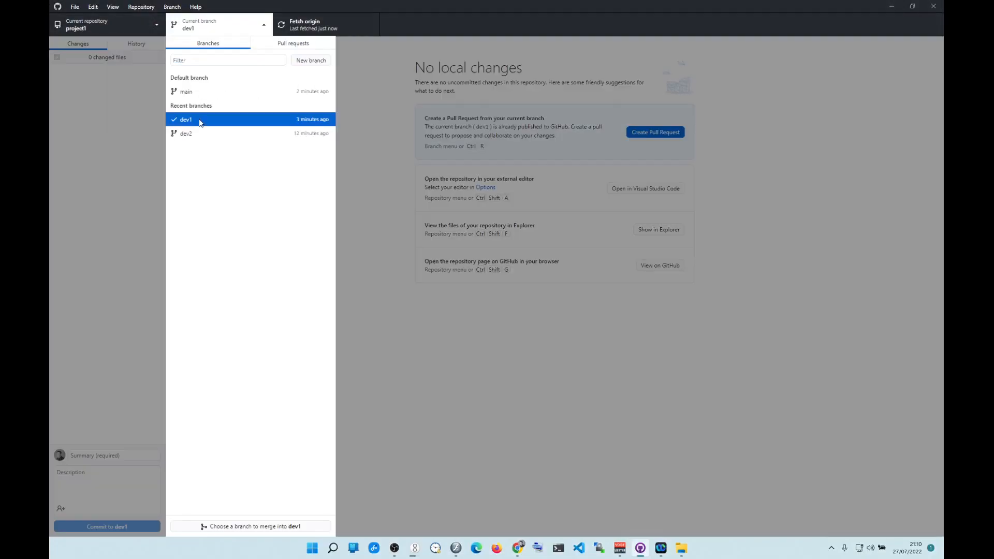
Open the dev1 repository in Visual Studio Code, examine the headings and "Hows it going!" paragraph in project1.html, and return to GitHub Desktop.
{"action": "left_click", "coordinate": [645, 189]}
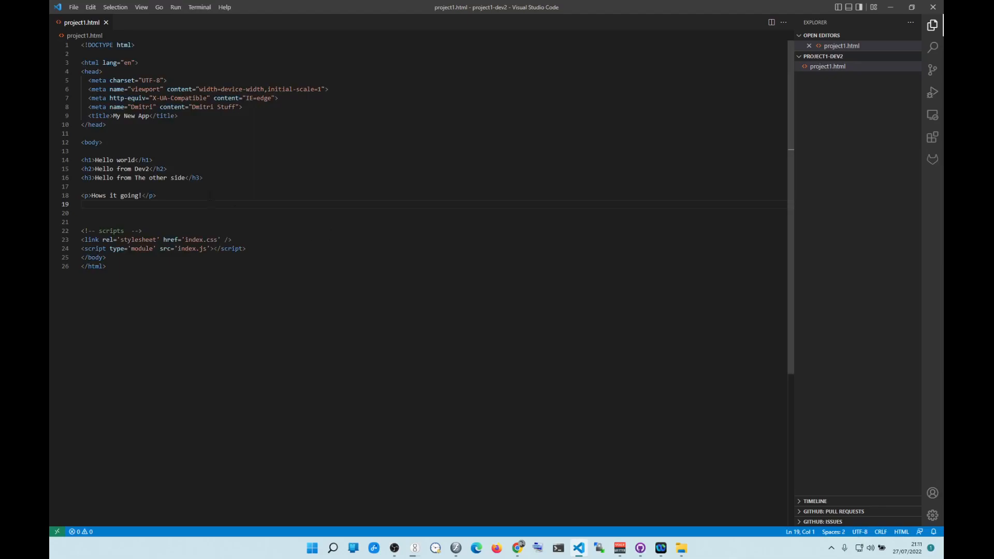
{"action": "left_click_drag", "start_coordinate": [156, 196], "coordinate": [88, 196]}
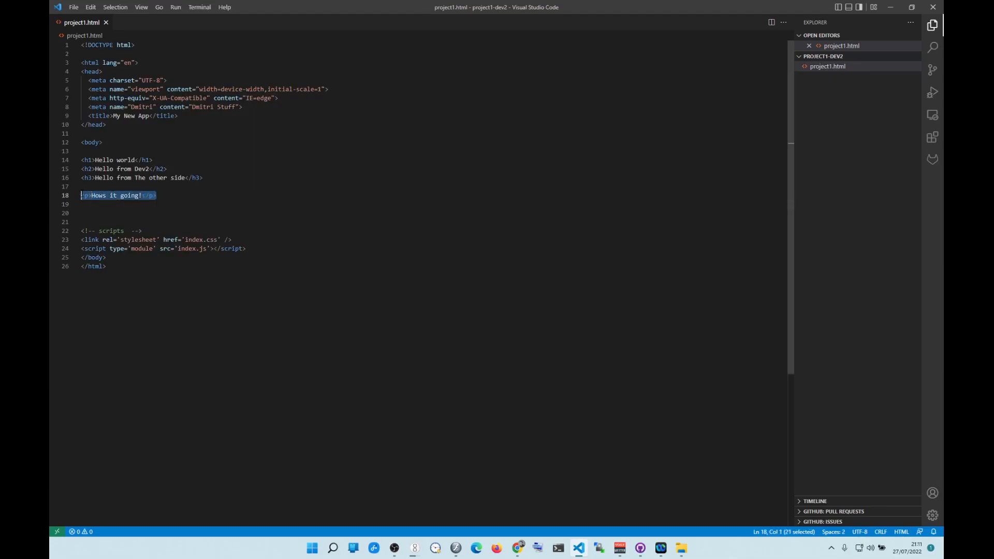
{"action": "left_click", "coordinate": [233, 197]}
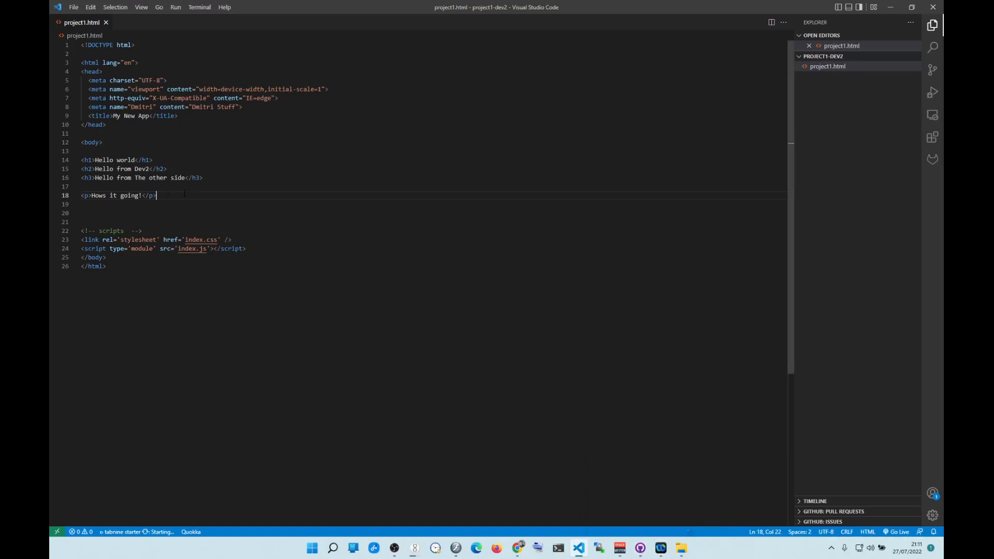
{"action": "left_click_drag", "start_coordinate": [191, 195], "coordinate": [79, 160]}
{"action": "left_click", "coordinate": [233, 177]}
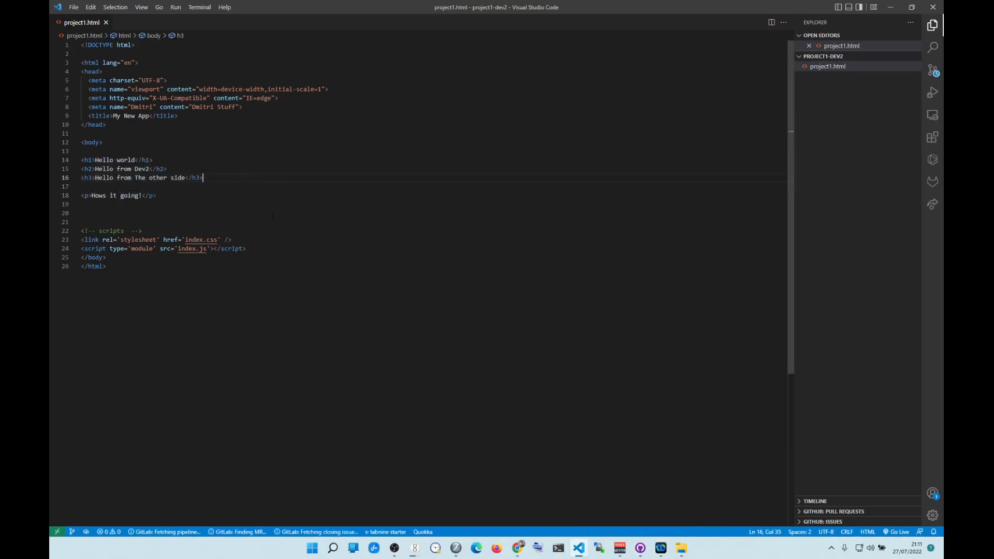
{"action": "key", "text": "alt+Tab"}
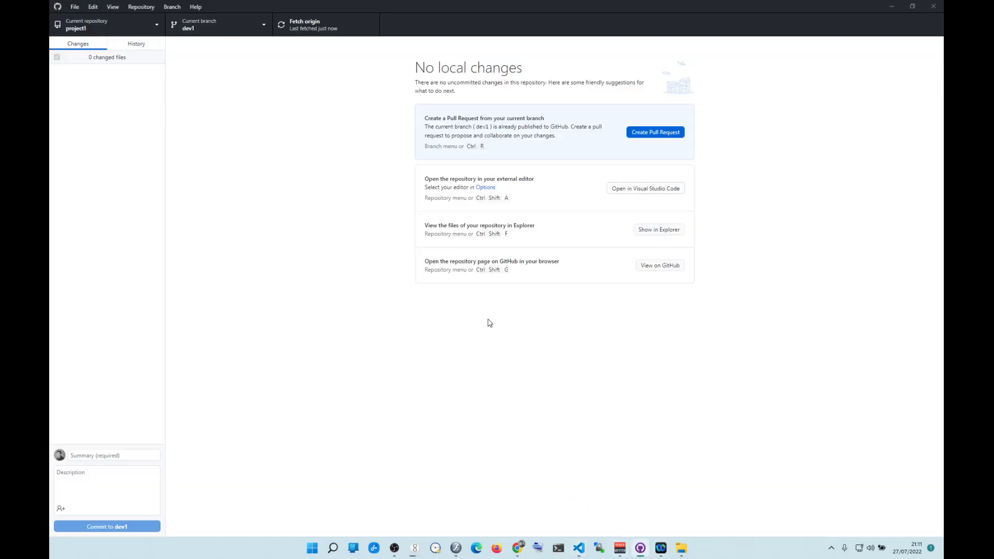